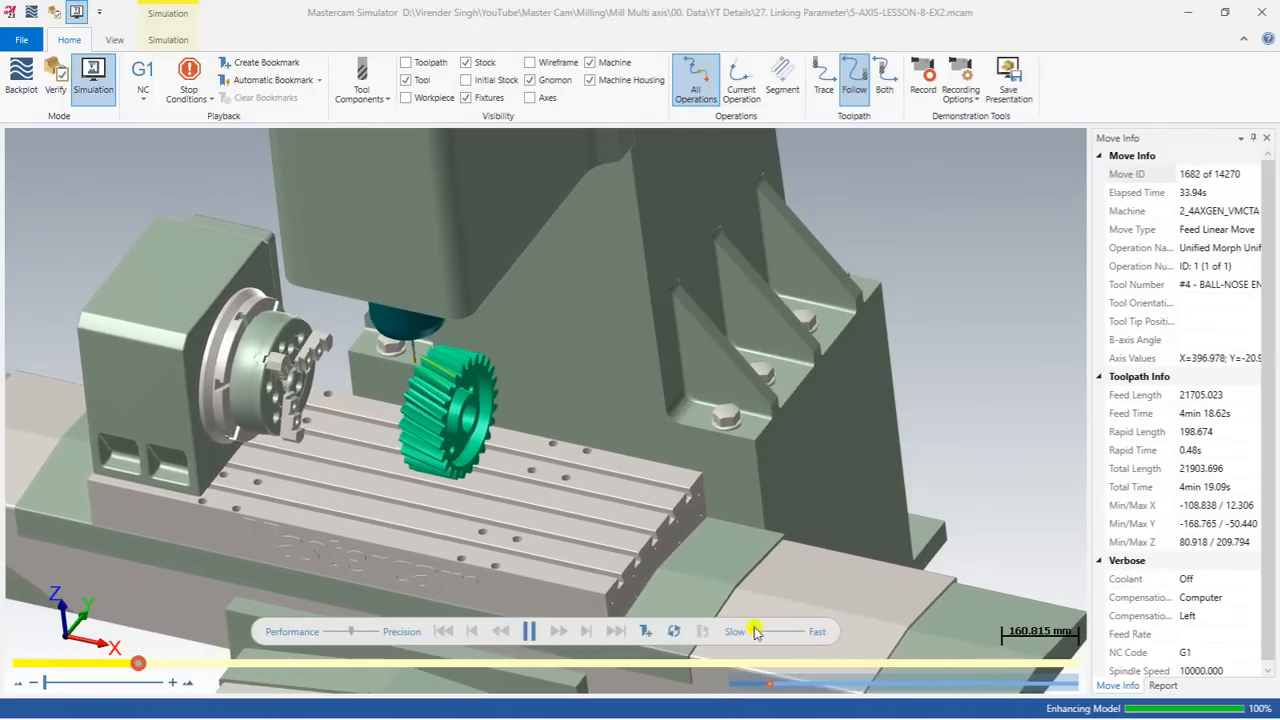
Step: Examine the simulated morph cut along the helical gear's tooth gap up to the end of the run, and close the simulator
{"action": "scroll", "coordinate": [425, 415], "scroll_direction": "up", "scroll_amount": 5}
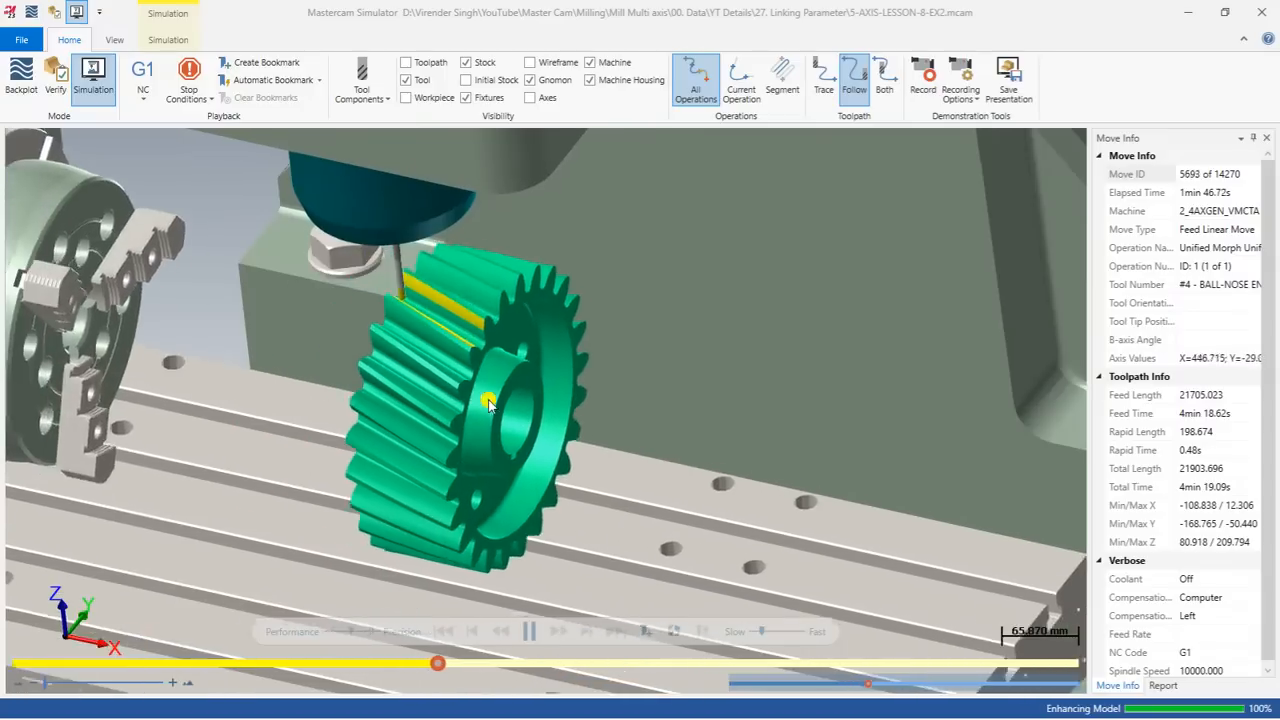
{"action": "scroll", "coordinate": [488, 402], "scroll_direction": "down", "scroll_amount": 5}
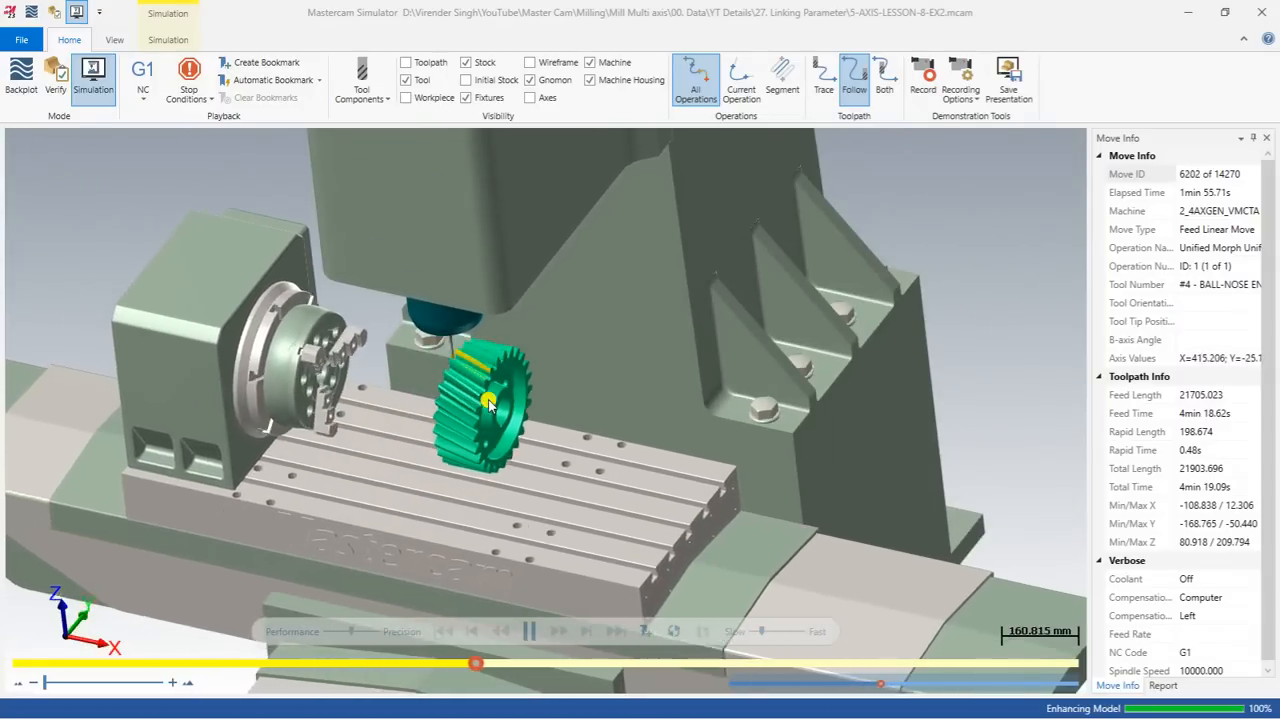
{"action": "scroll", "coordinate": [488, 402], "scroll_direction": "up", "scroll_amount": 2}
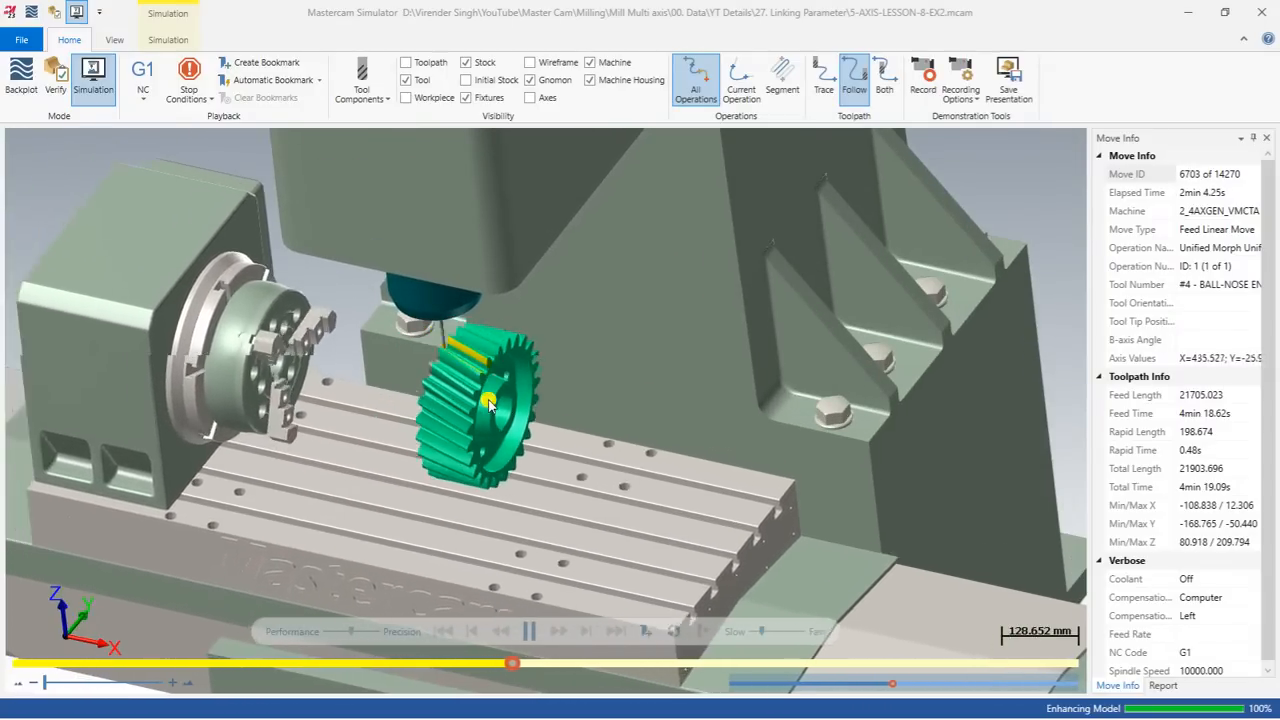
{"action": "scroll", "coordinate": [488, 402], "scroll_direction": "up", "scroll_amount": 4}
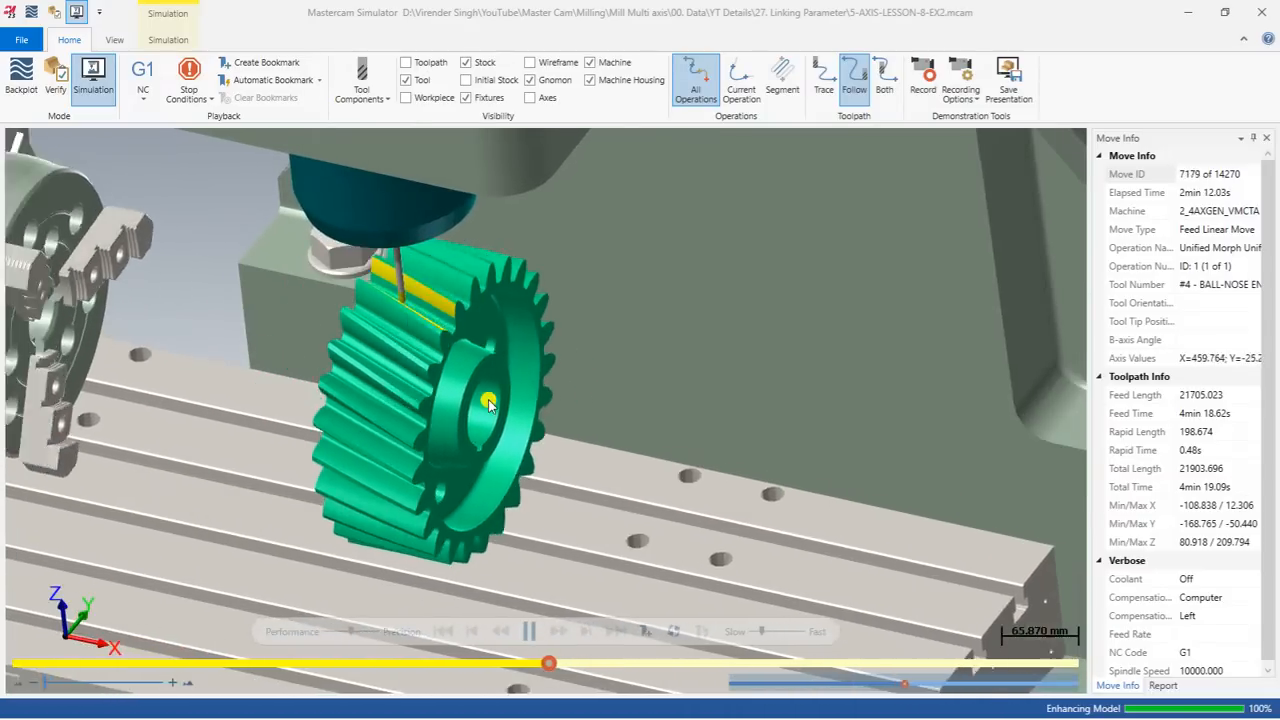
{"action": "scroll", "coordinate": [488, 402], "scroll_direction": "down", "scroll_amount": 3}
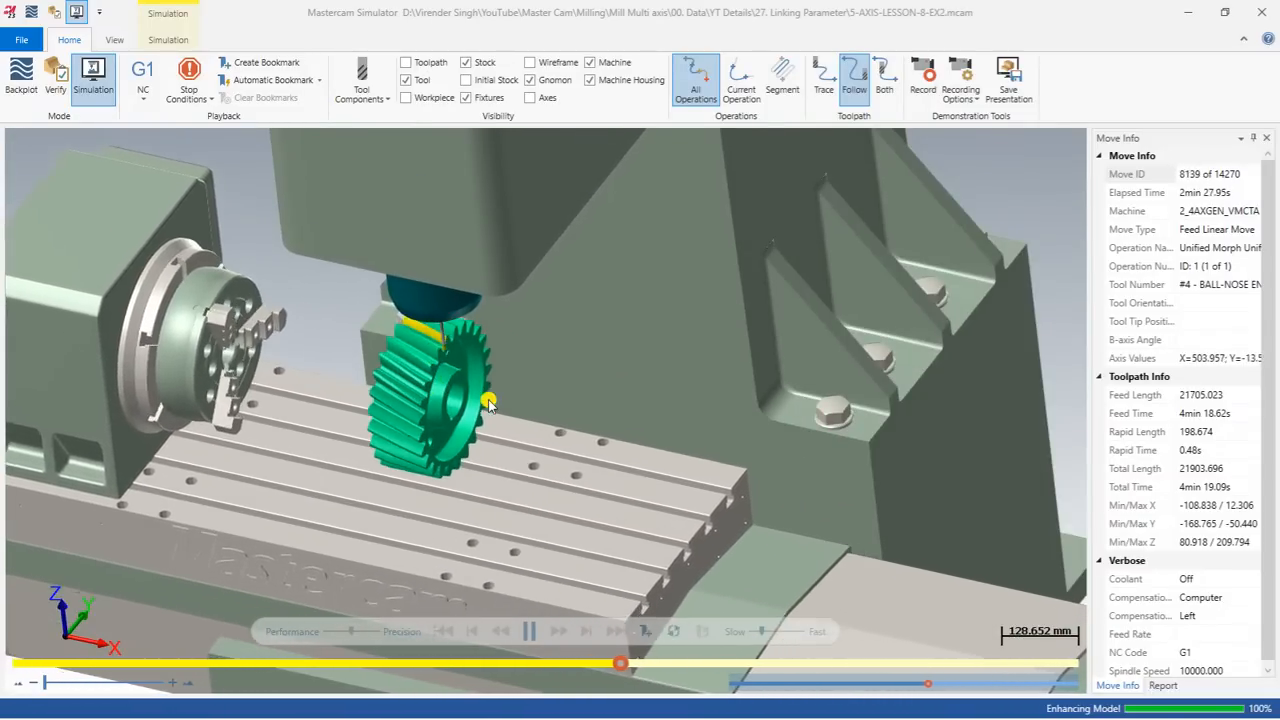
{"action": "scroll", "coordinate": [488, 402], "scroll_direction": "up", "scroll_amount": 2}
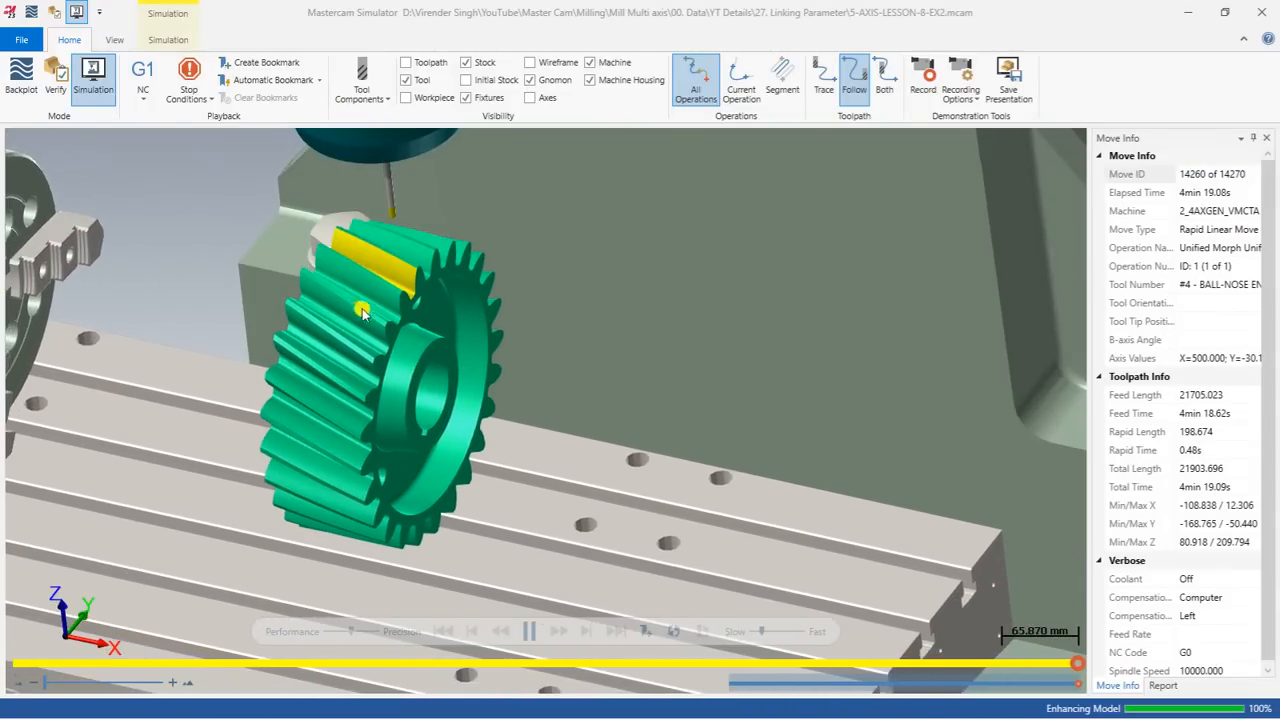
{"action": "scroll", "coordinate": [362, 320], "scroll_direction": "up", "scroll_amount": 5}
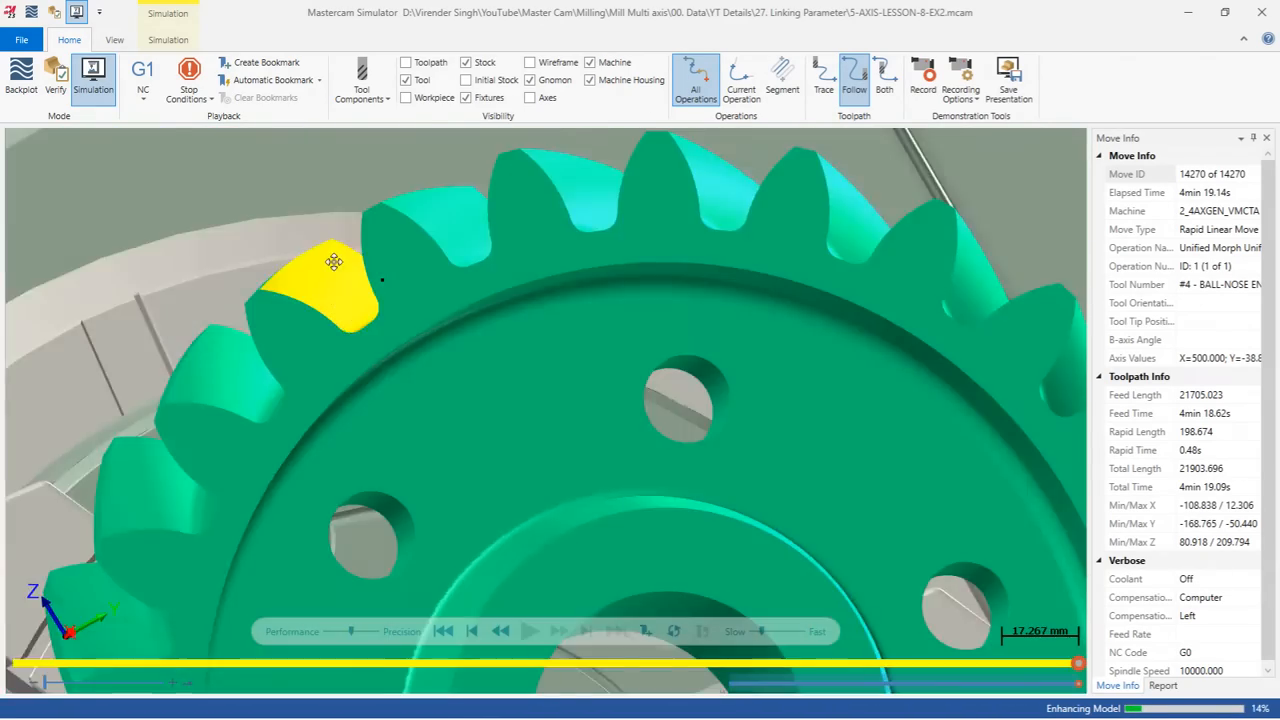
{"action": "middle_click_drag", "start_coordinate": [334, 262], "coordinate": [401, 280]}
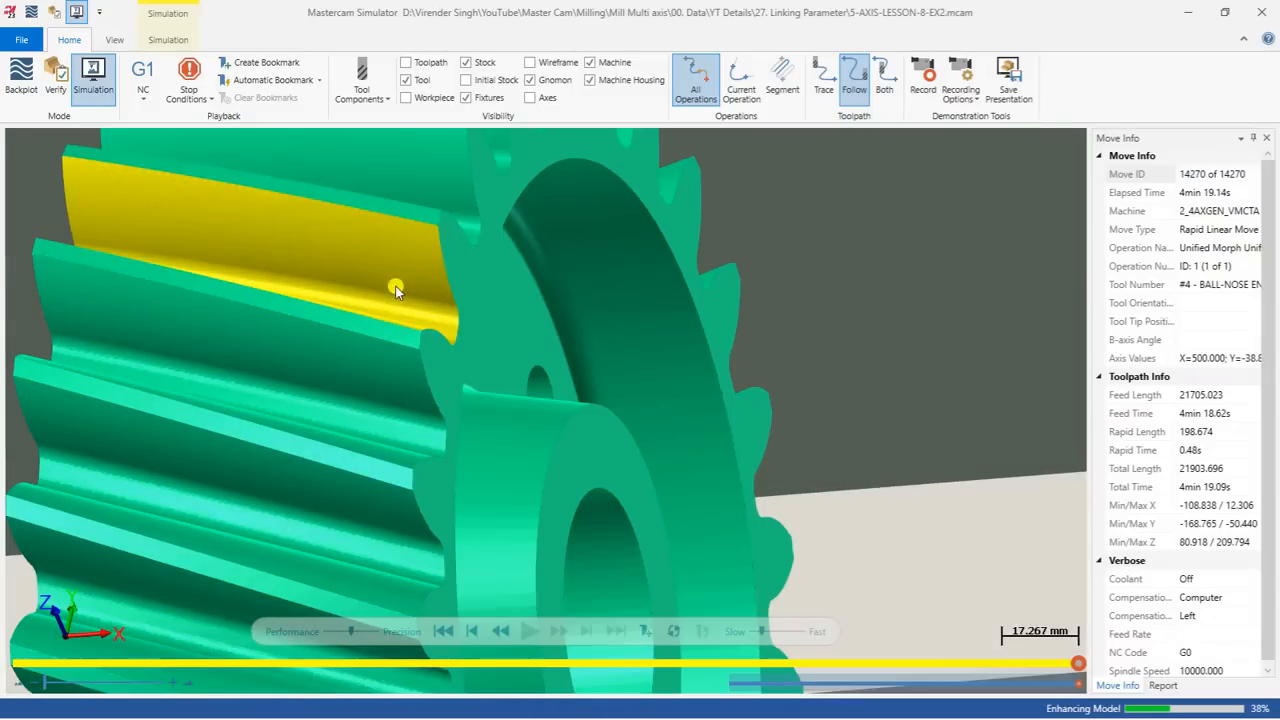
{"action": "scroll", "coordinate": [397, 316], "scroll_direction": "down", "scroll_amount": 5}
{"action": "left_click", "coordinate": [1262, 12]}
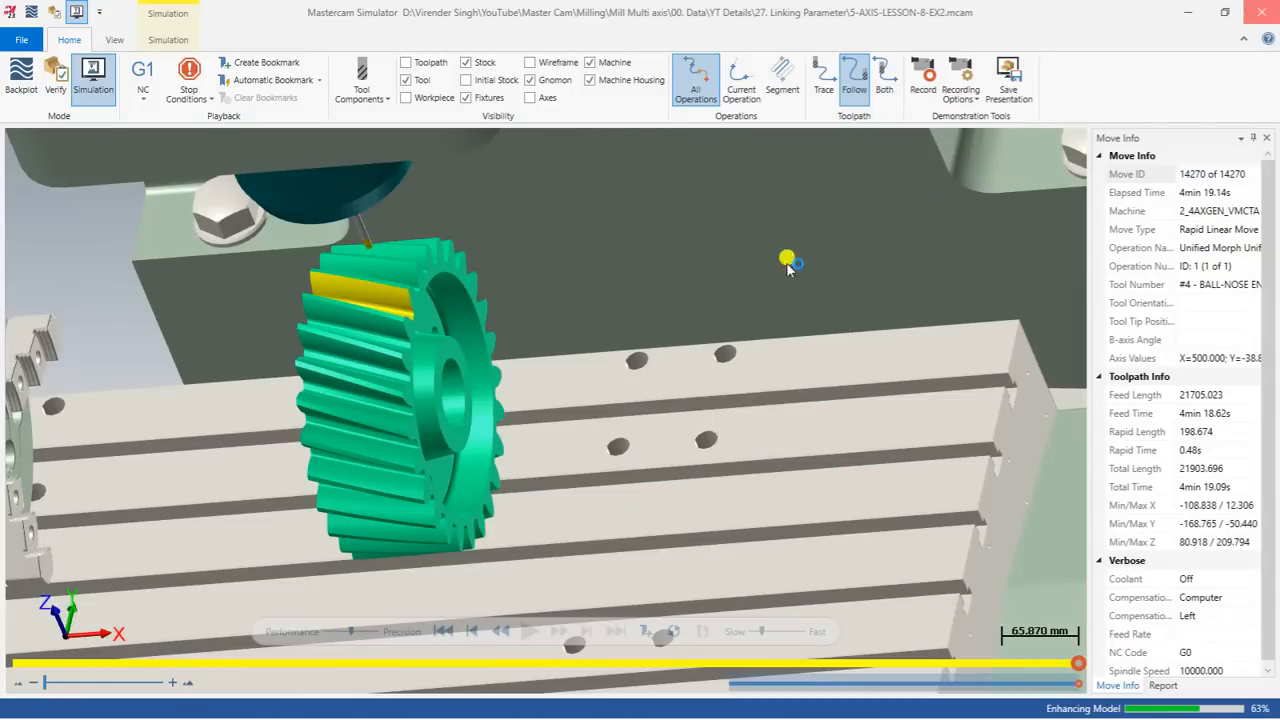
Step: Inspect the existing Unified Morph toolpath and its linking moves around the gear's tooth gap
{"action": "scroll", "coordinate": [577, 386], "scroll_direction": "up", "scroll_amount": 1}
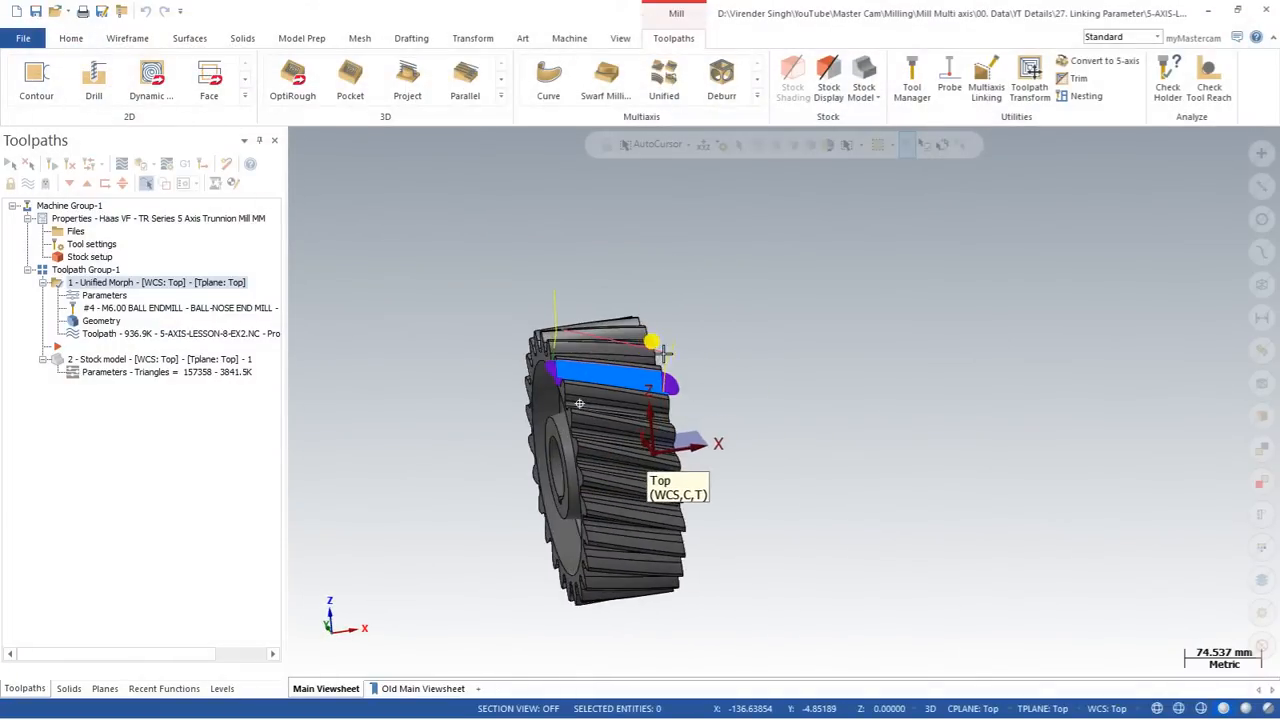
{"action": "scroll", "coordinate": [574, 419], "scroll_direction": "up", "scroll_amount": 5}
{"action": "middle_click_drag", "start_coordinate": [574, 419], "coordinate": [601, 343]}
{"action": "scroll", "coordinate": [601, 343], "scroll_direction": "up", "scroll_amount": 4}
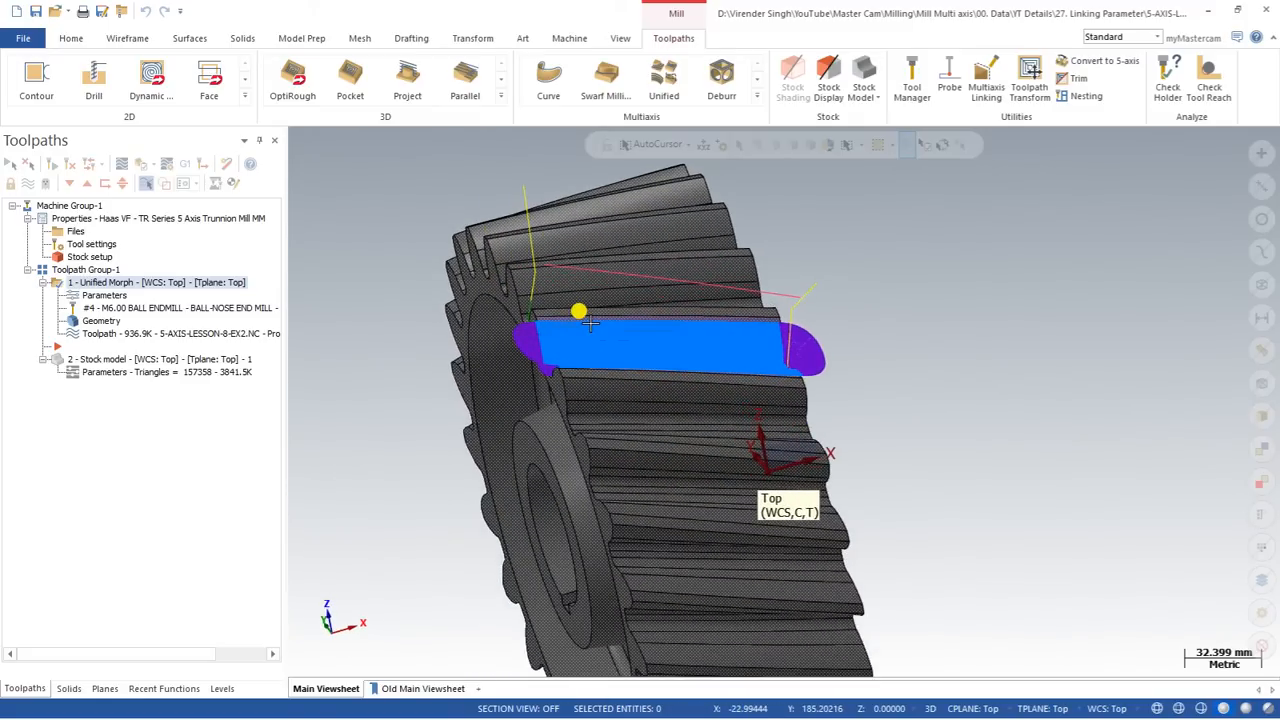
{"action": "scroll", "coordinate": [590, 323], "scroll_direction": "down", "scroll_amount": 2}
{"action": "middle_click_drag", "start_coordinate": [590, 323], "coordinate": [595, 285]}
{"action": "scroll", "coordinate": [600, 287], "scroll_direction": "up", "scroll_amount": 2}
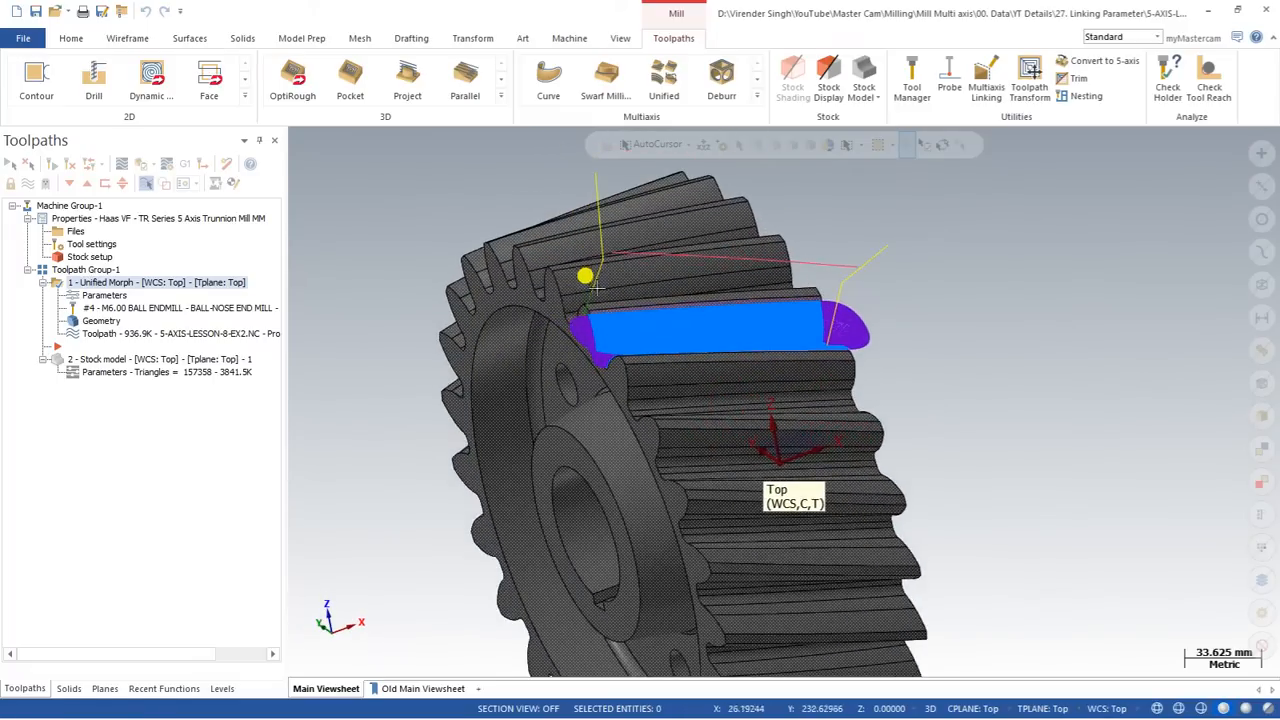
{"action": "scroll", "coordinate": [615, 291], "scroll_direction": "down", "scroll_amount": 1}
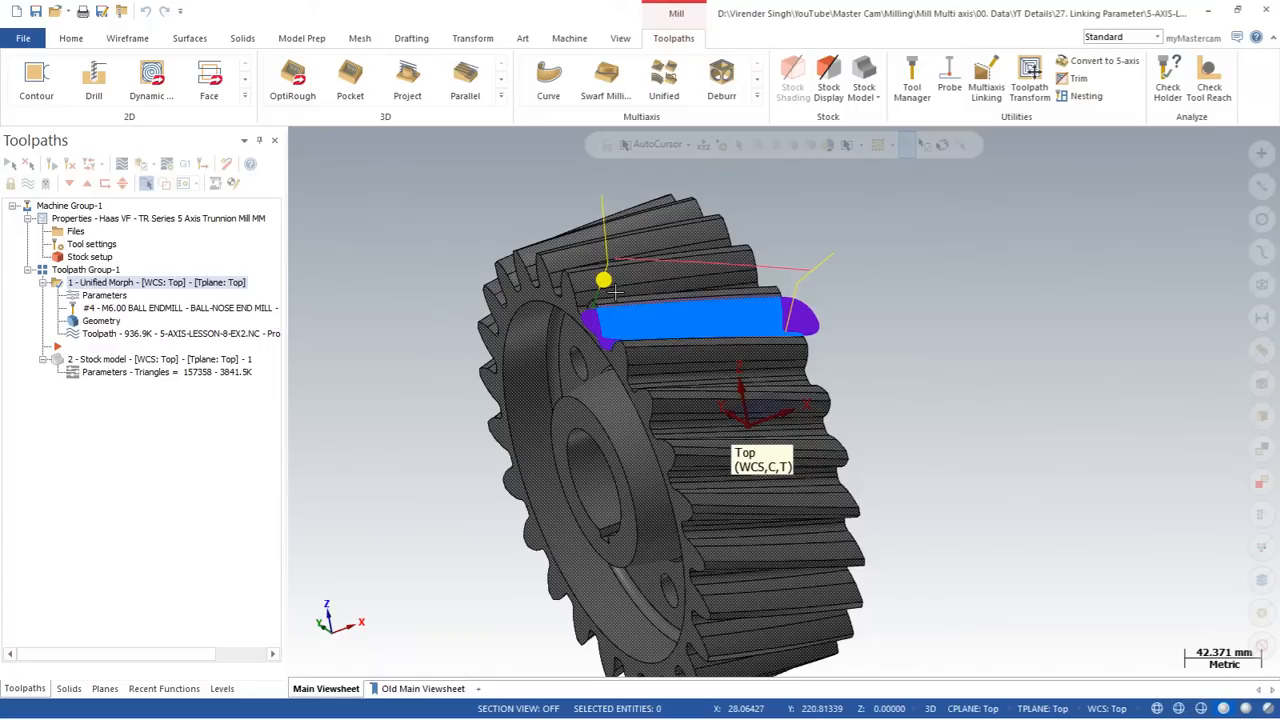
Step: Delete all existing operations and reset the machine group to its default setup
{"action": "left_click", "coordinate": [226, 164]}
{"action": "left_click", "coordinate": [659, 402]}
{"action": "scroll", "coordinate": [594, 298], "scroll_direction": "up", "scroll_amount": 2}
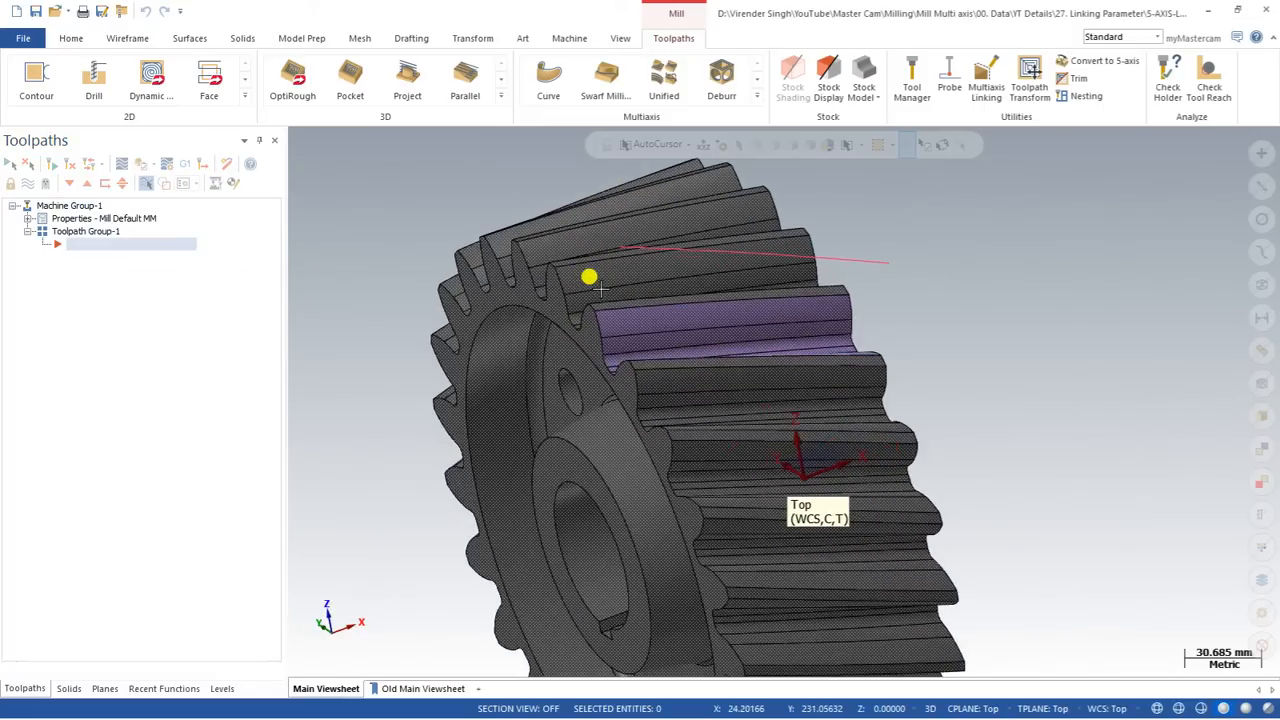
{"action": "middle_click_drag", "start_coordinate": [599, 287], "coordinate": [625, 292]}
{"action": "scroll", "coordinate": [585, 301], "scroll_direction": "down", "scroll_amount": 2}
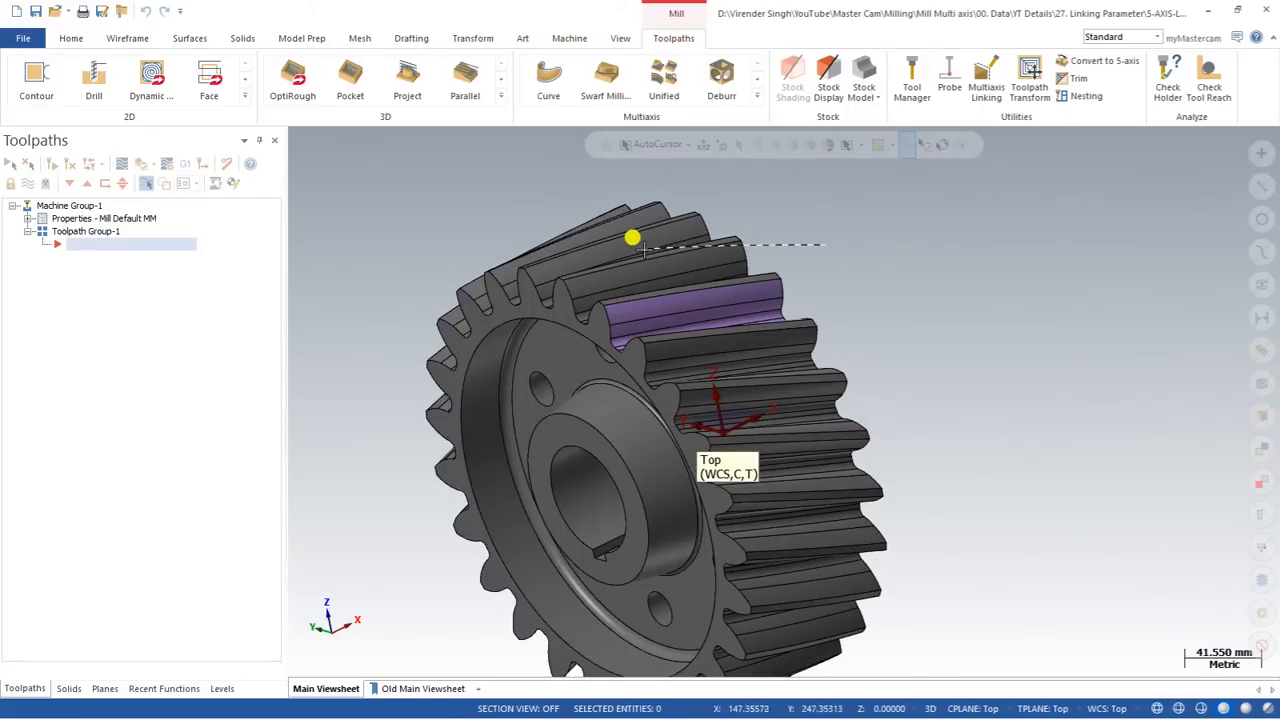
{"action": "scroll", "coordinate": [671, 286], "scroll_direction": "up", "scroll_amount": 3}
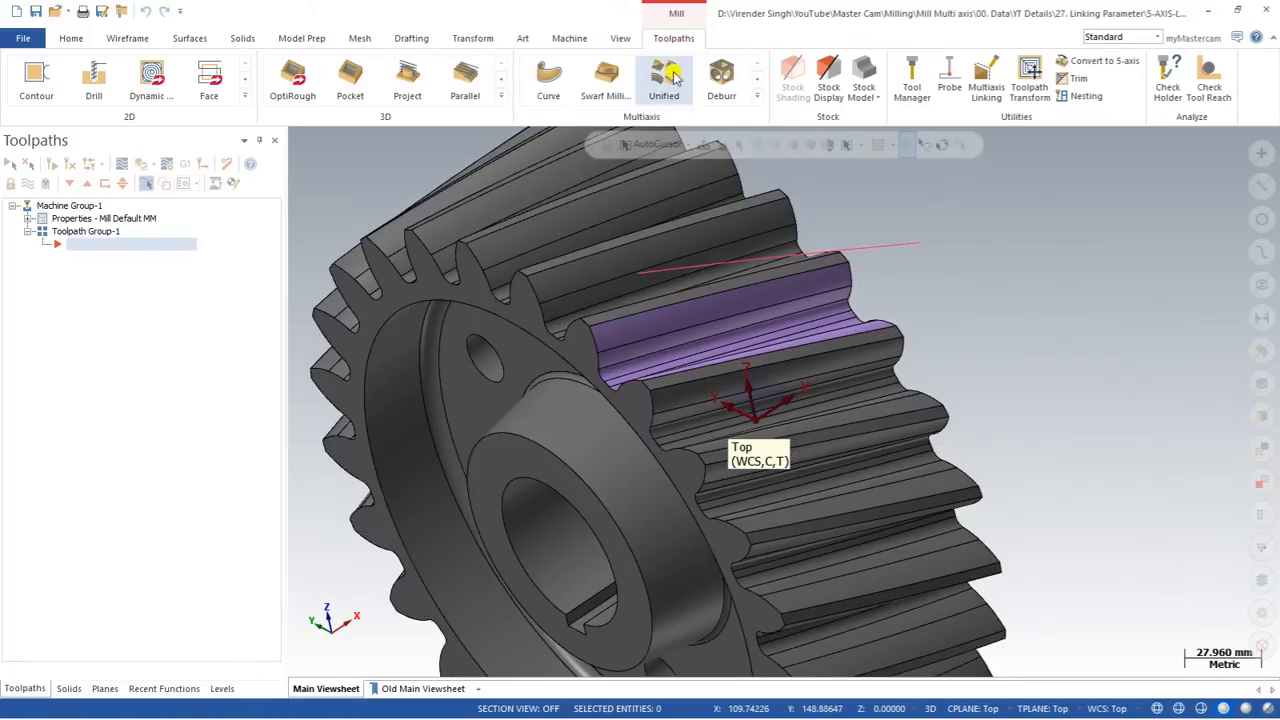
Step: Create a Unified multiaxis toolpath using the 6 mm ball-nose end mill, tool 236, from the tool library
{"action": "left_click", "coordinate": [757, 96]}
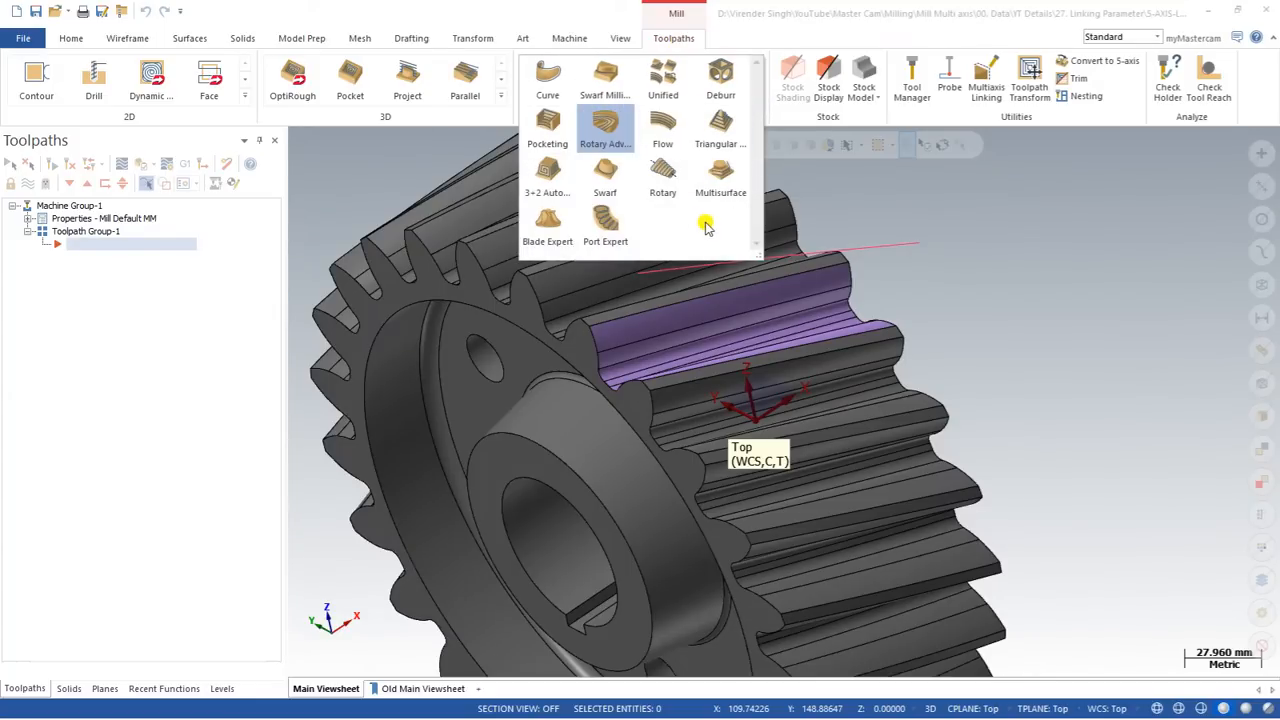
{"action": "left_click", "coordinate": [663, 76]}
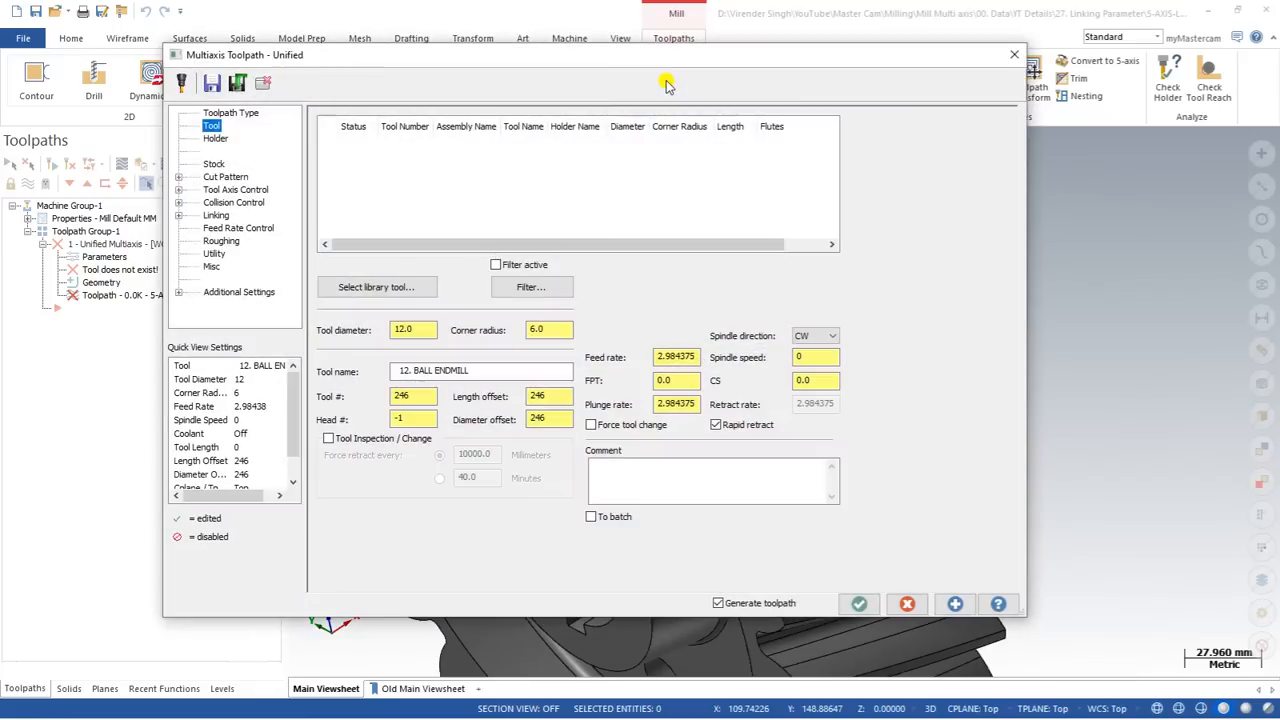
{"action": "left_click", "coordinate": [376, 287]}
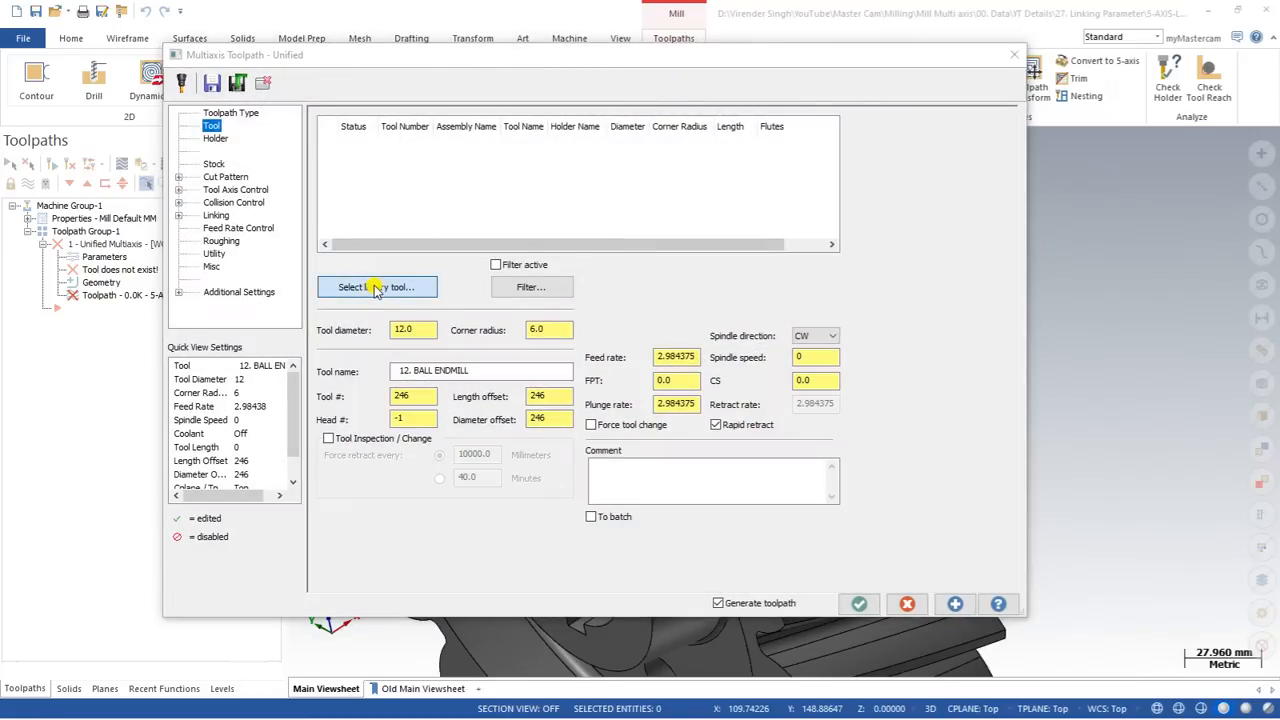
{"action": "double_click", "coordinate": [505, 238]}
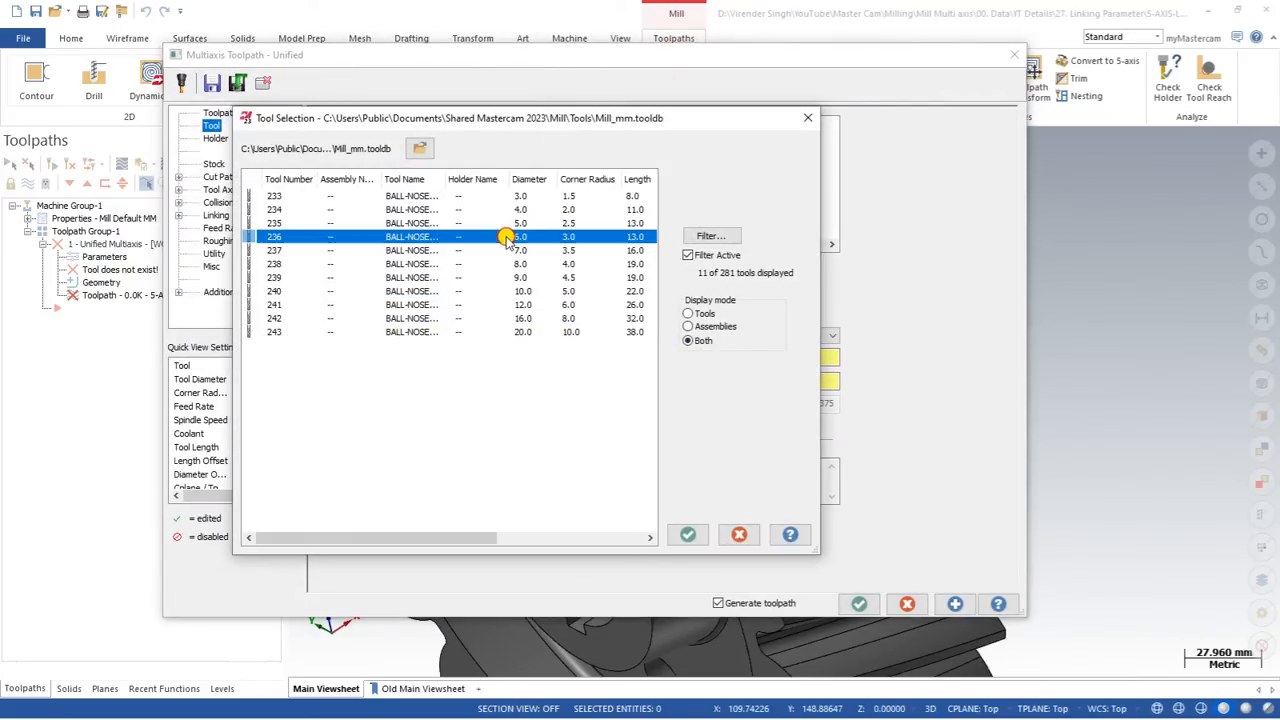
Step: Add a curve to the cut pattern and chain the upper solid edge of the purple tooth gap to it
{"action": "left_click", "coordinate": [214, 177]}
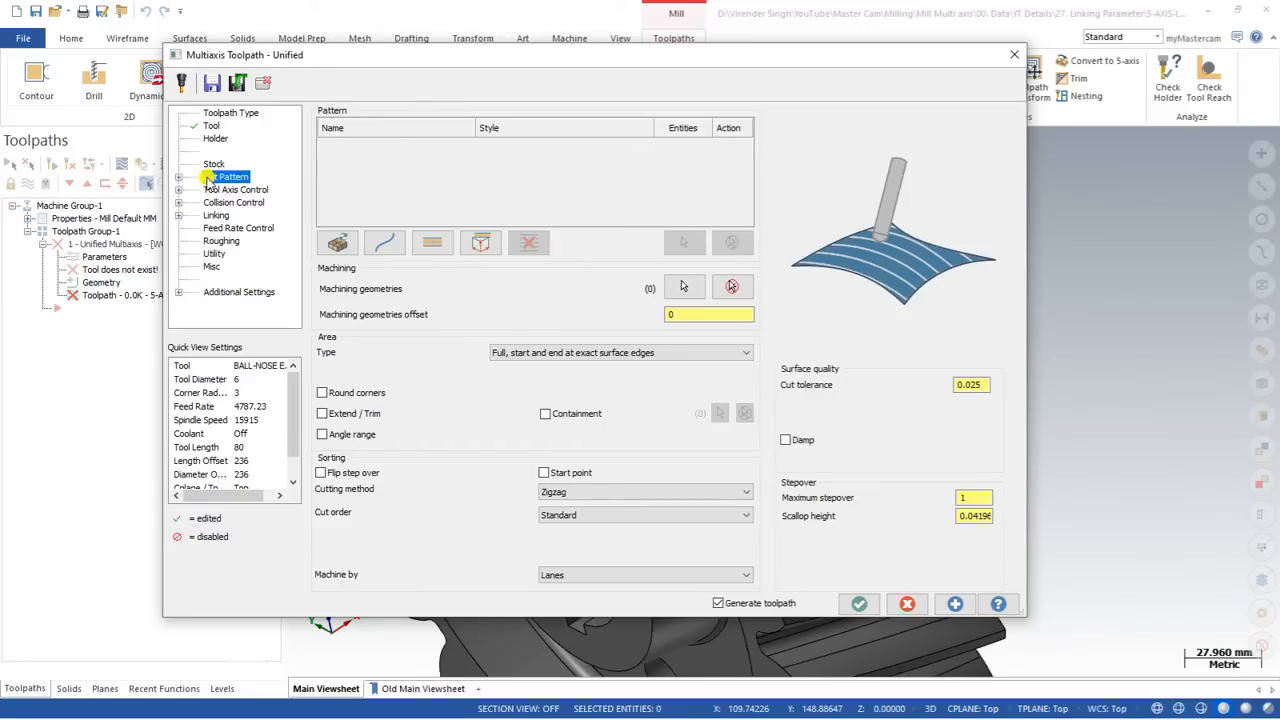
{"action": "left_click", "coordinate": [384, 243]}
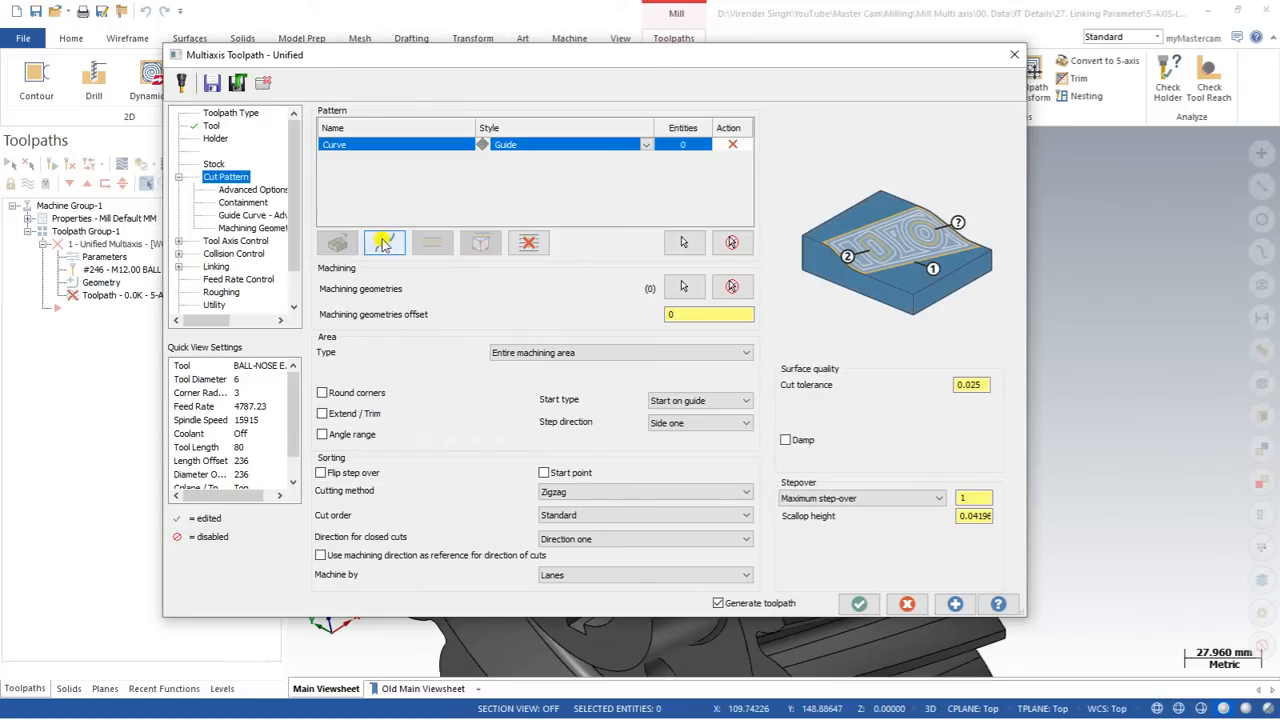
{"action": "left_click", "coordinate": [683, 242]}
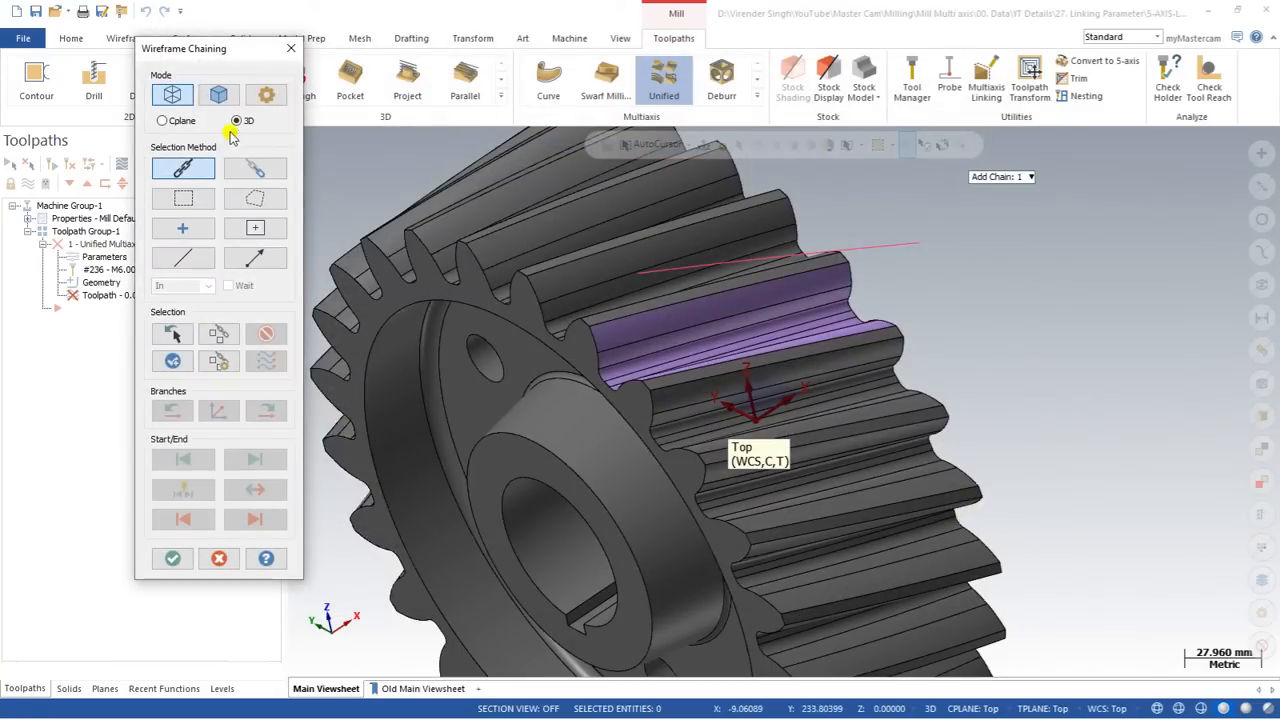
{"action": "left_click", "coordinate": [218, 94]}
{"action": "left_click", "coordinate": [181, 170]}
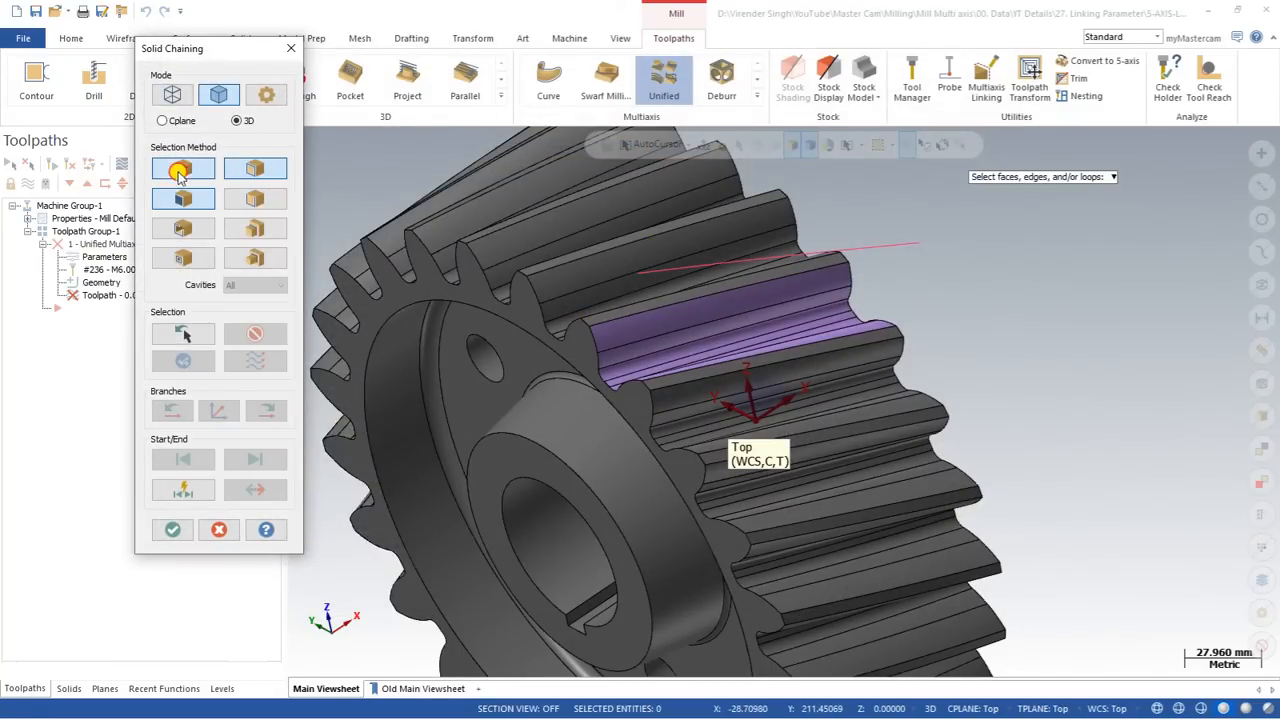
{"action": "left_click", "coordinate": [595, 327]}
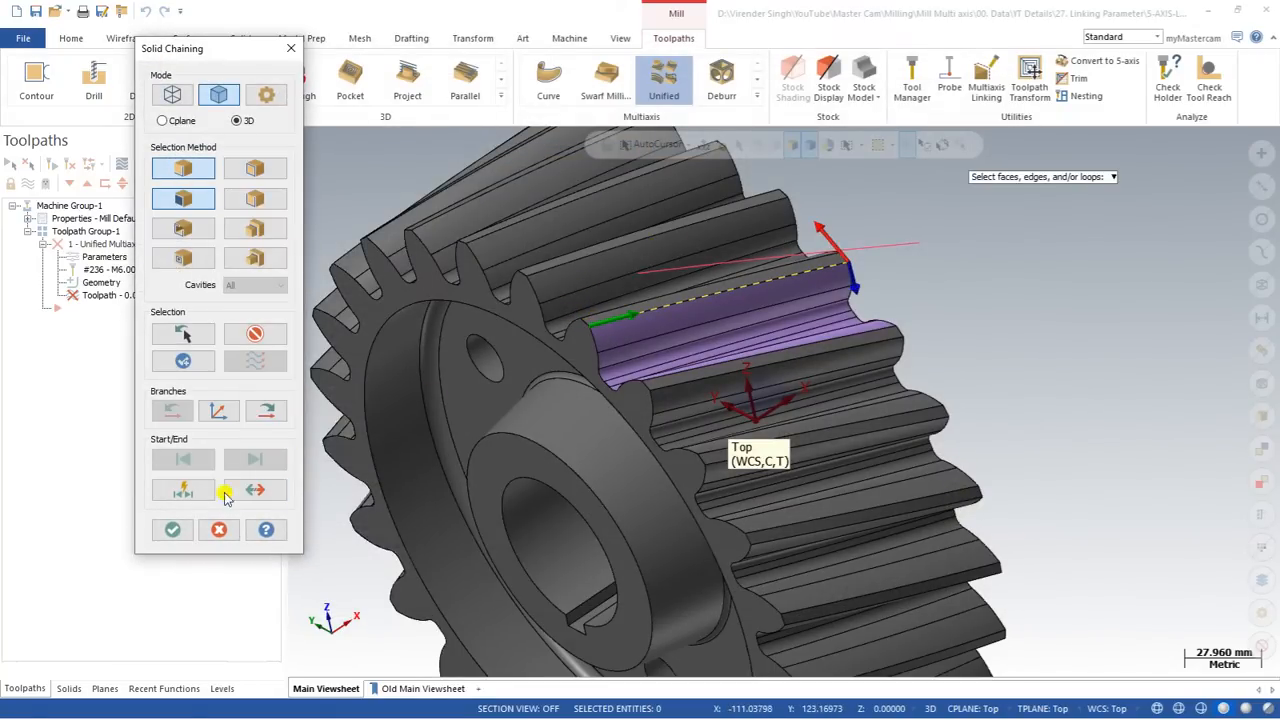
{"action": "left_click", "coordinate": [172, 529]}
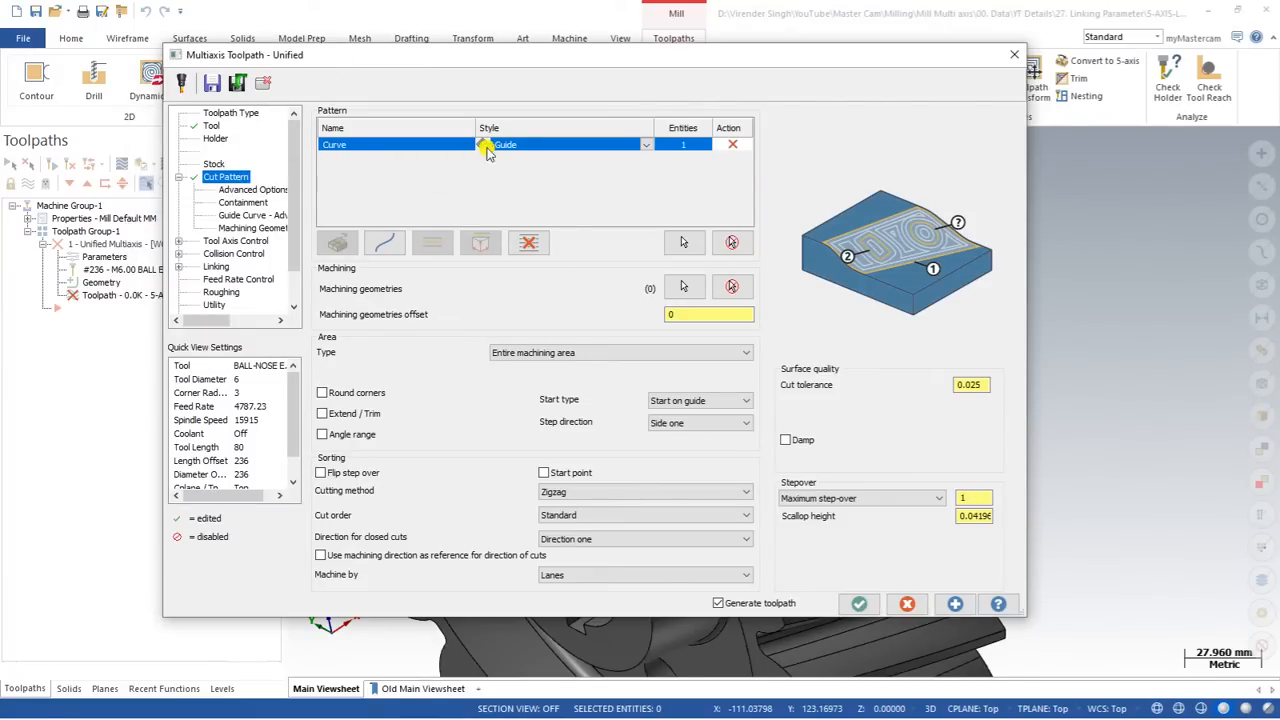
Step: Add a second pattern curve along the opposite edge of the purple tooth gap and set the curve style to Morph
{"action": "left_click", "coordinate": [386, 246]}
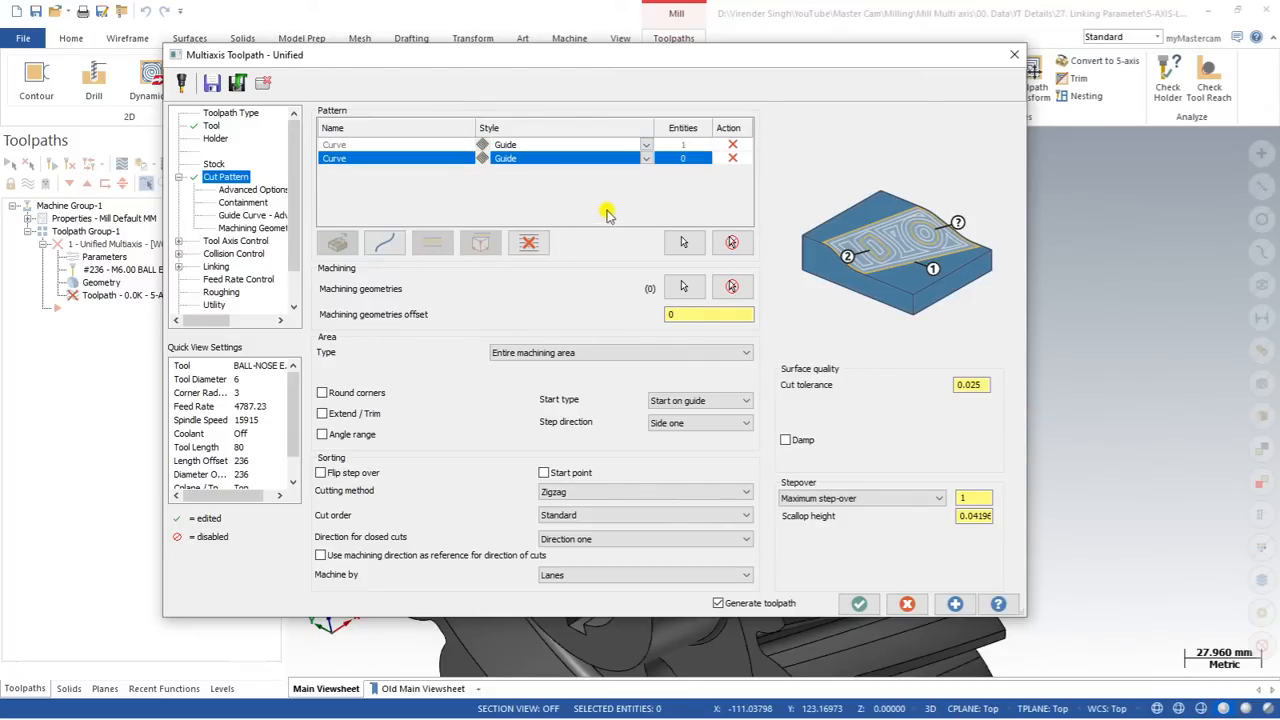
{"action": "left_click", "coordinate": [682, 244]}
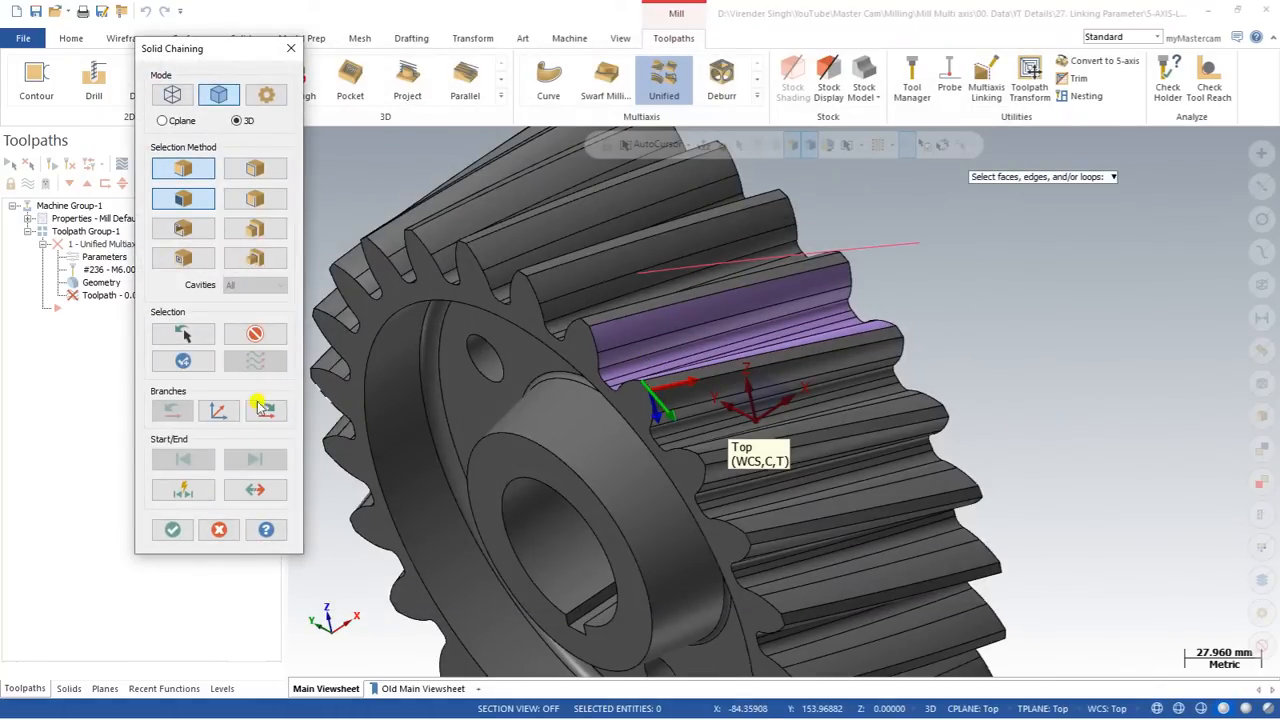
{"action": "scroll", "coordinate": [640, 374], "scroll_direction": "up", "scroll_amount": 2}
{"action": "left_click", "coordinate": [651, 374]}
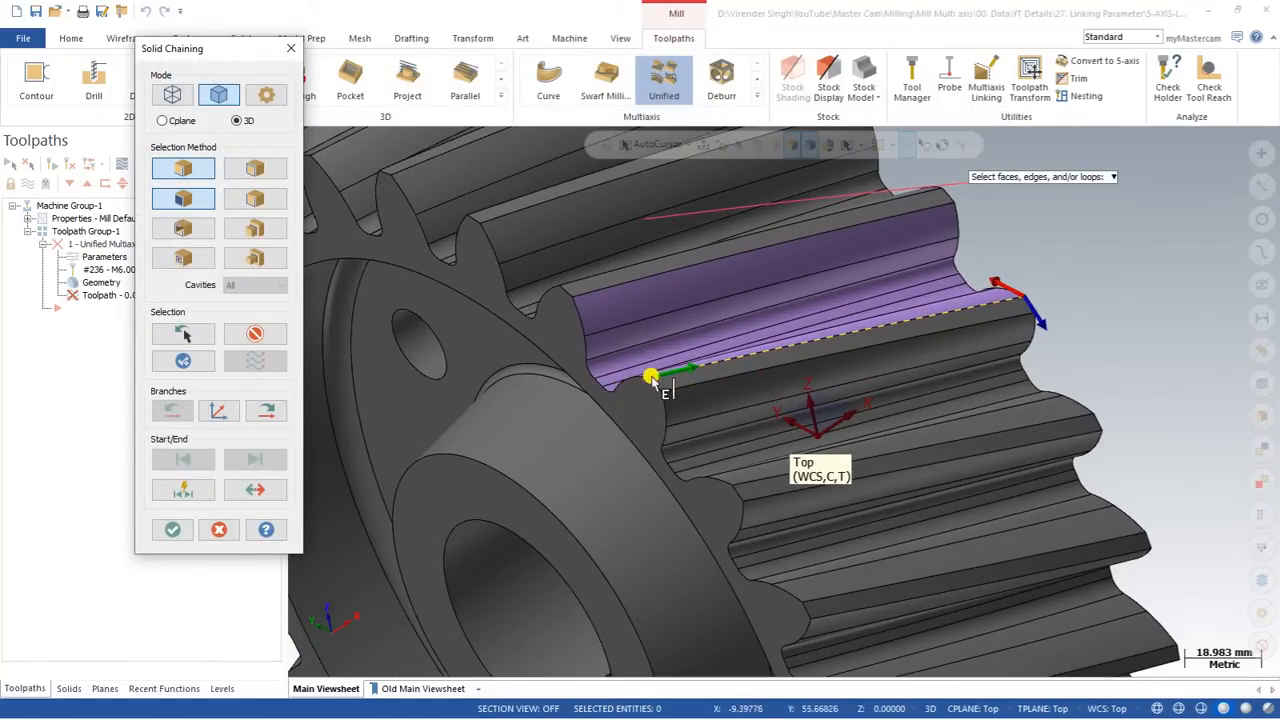
{"action": "left_click", "coordinate": [176, 530]}
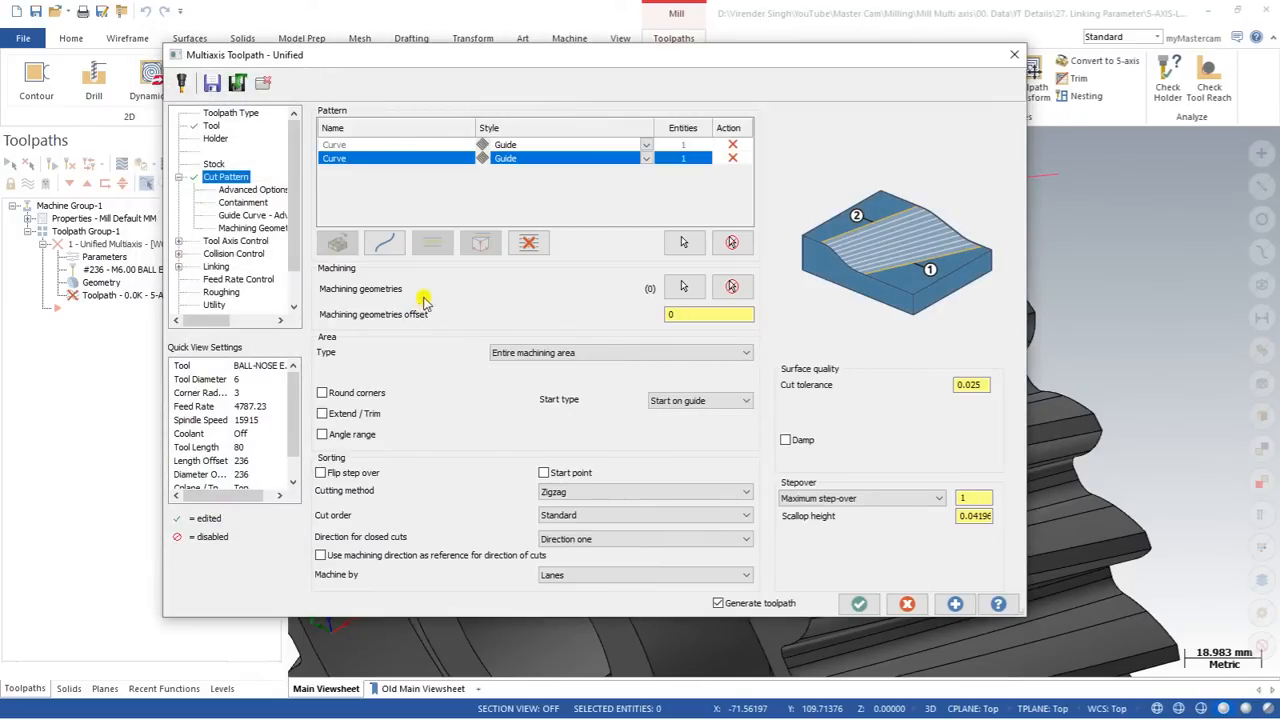
{"action": "left_click", "coordinate": [646, 146]}
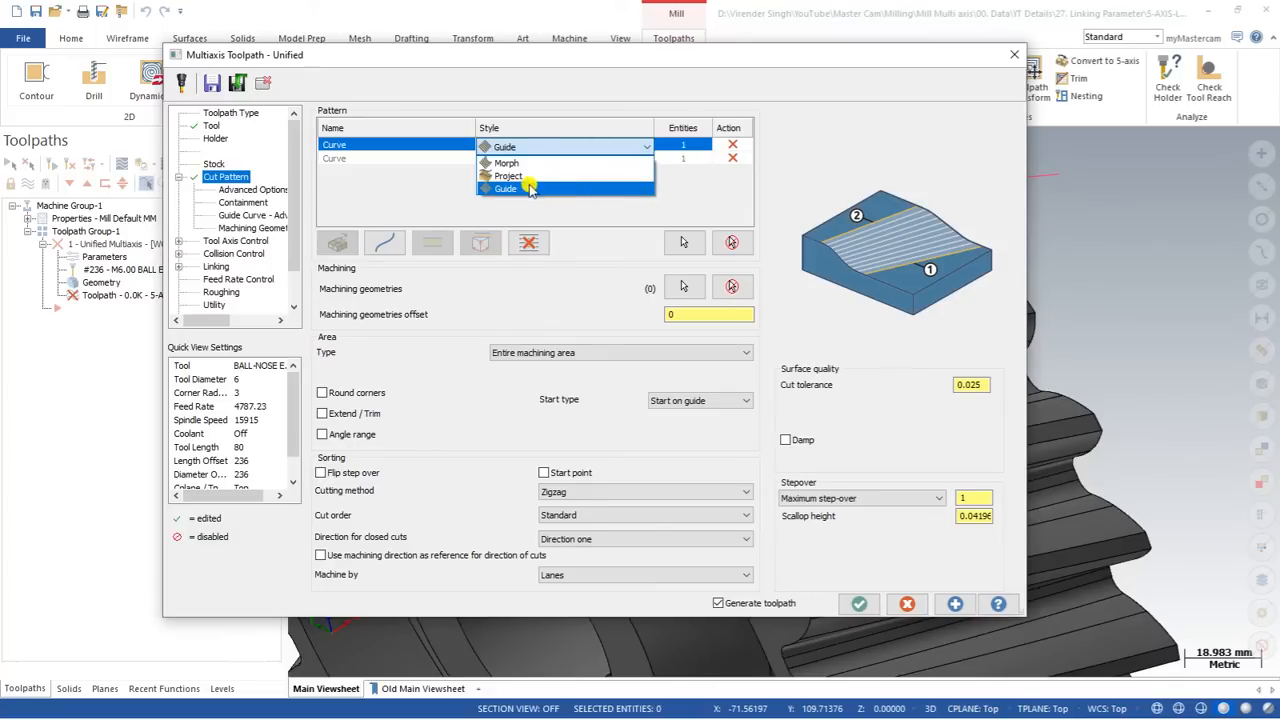
{"action": "left_click", "coordinate": [510, 163]}
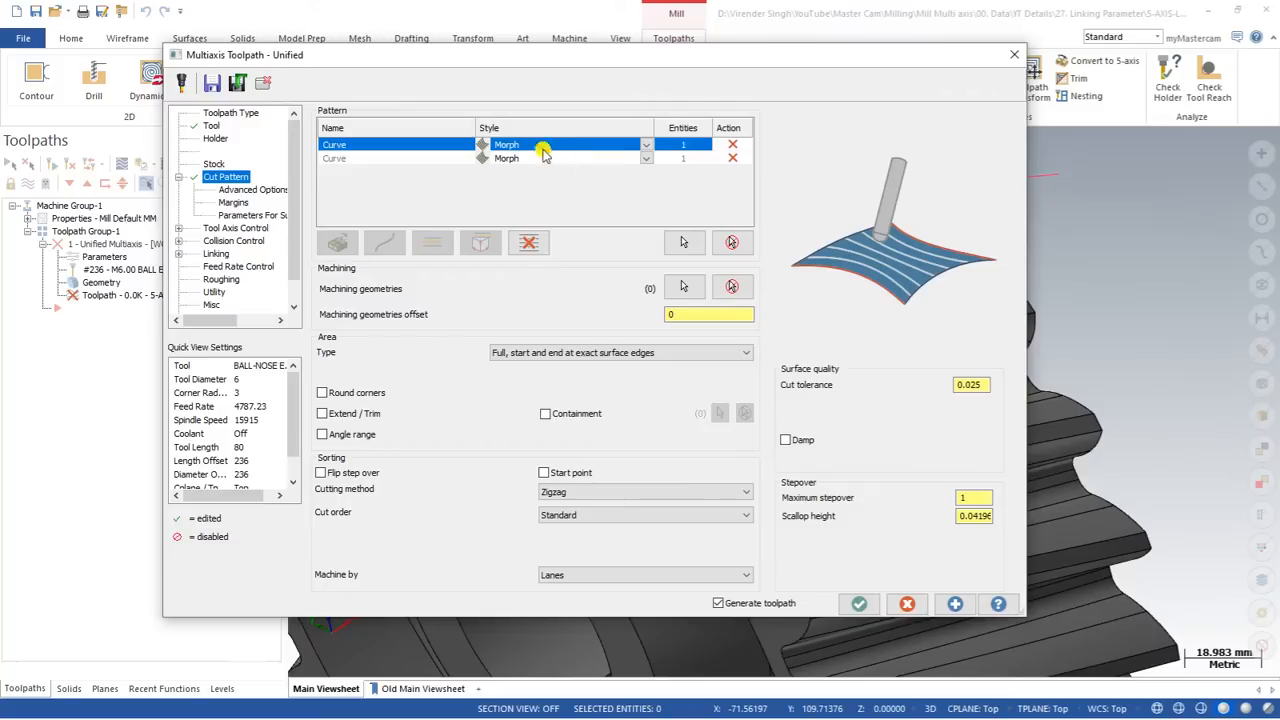
Step: Select the seven purple faces of the tooth gap as the machining geometries
{"action": "left_click", "coordinate": [683, 289]}
{"action": "left_click", "coordinate": [666, 297]}
{"action": "middle_click_drag", "start_coordinate": [691, 349], "coordinate": [726, 417]}
{"action": "left_click", "coordinate": [667, 374]}
{"action": "left_click", "coordinate": [678, 383]}
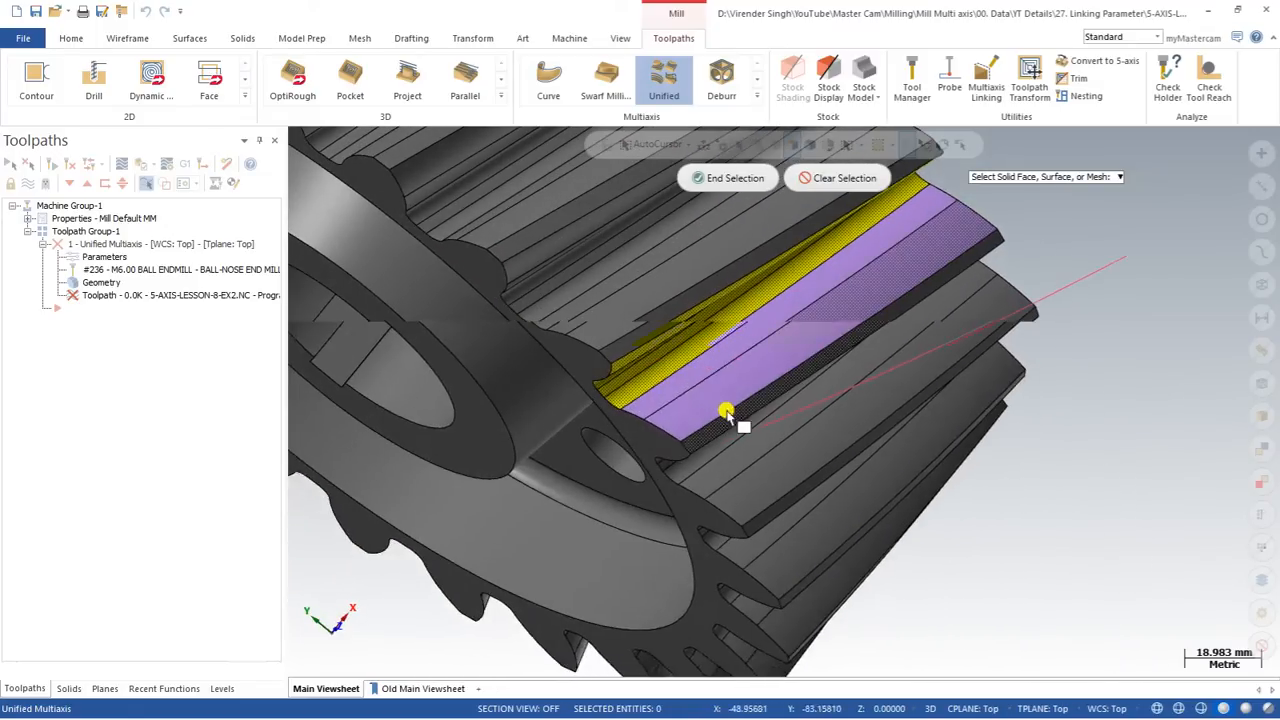
{"action": "left_click", "coordinate": [671, 386]}
{"action": "left_click", "coordinate": [690, 400]}
{"action": "left_click", "coordinate": [728, 178]}
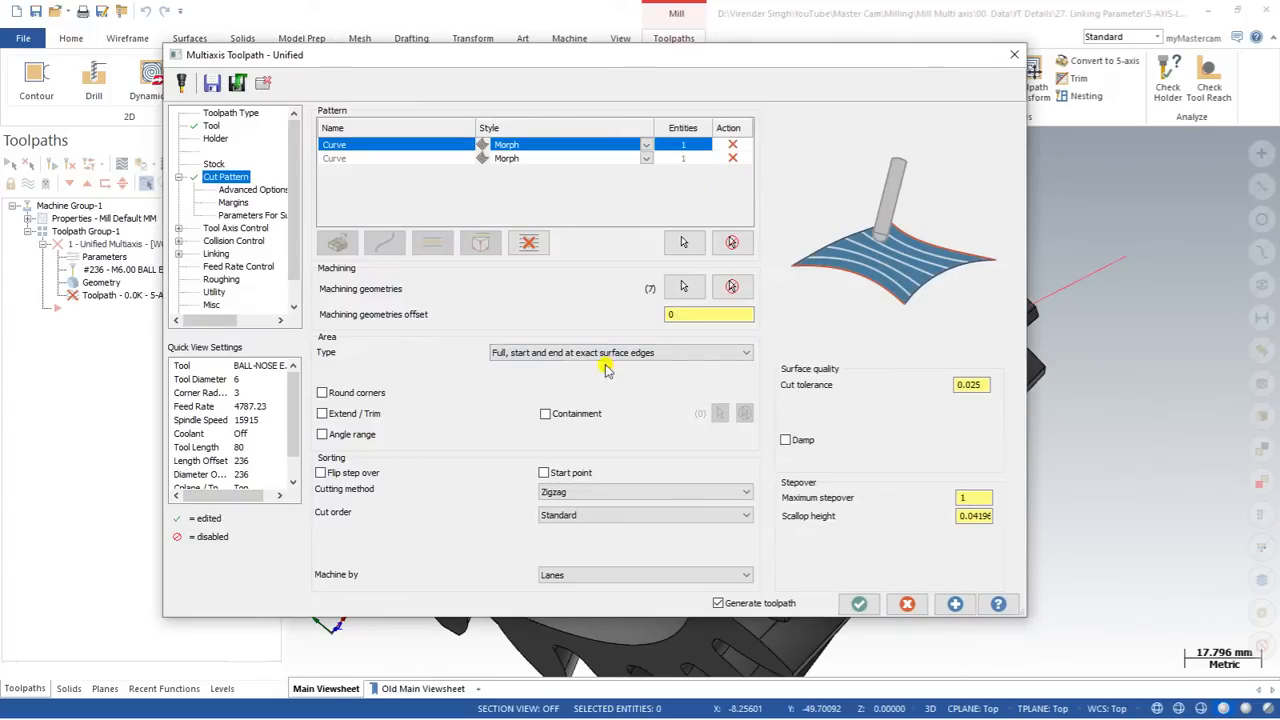
Step: Set the machining geometries offset to 0 and the cut tolerance to 0.1
{"action": "left_click", "coordinate": [688, 314]}
{"action": "left_click", "coordinate": [984, 390]}
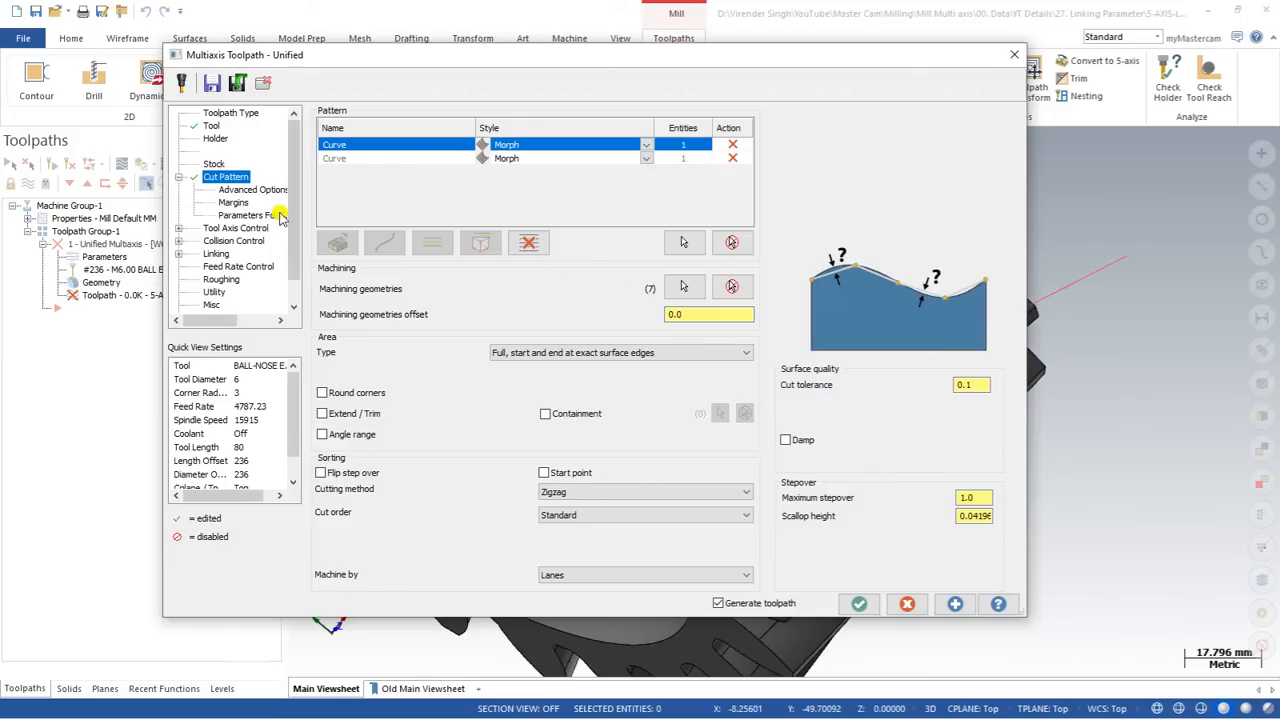
Step: Set the tool axis control to From Chain, chain the red wireframe line above the tooth gap, and generate the toolpath
{"action": "left_click", "coordinate": [224, 229]}
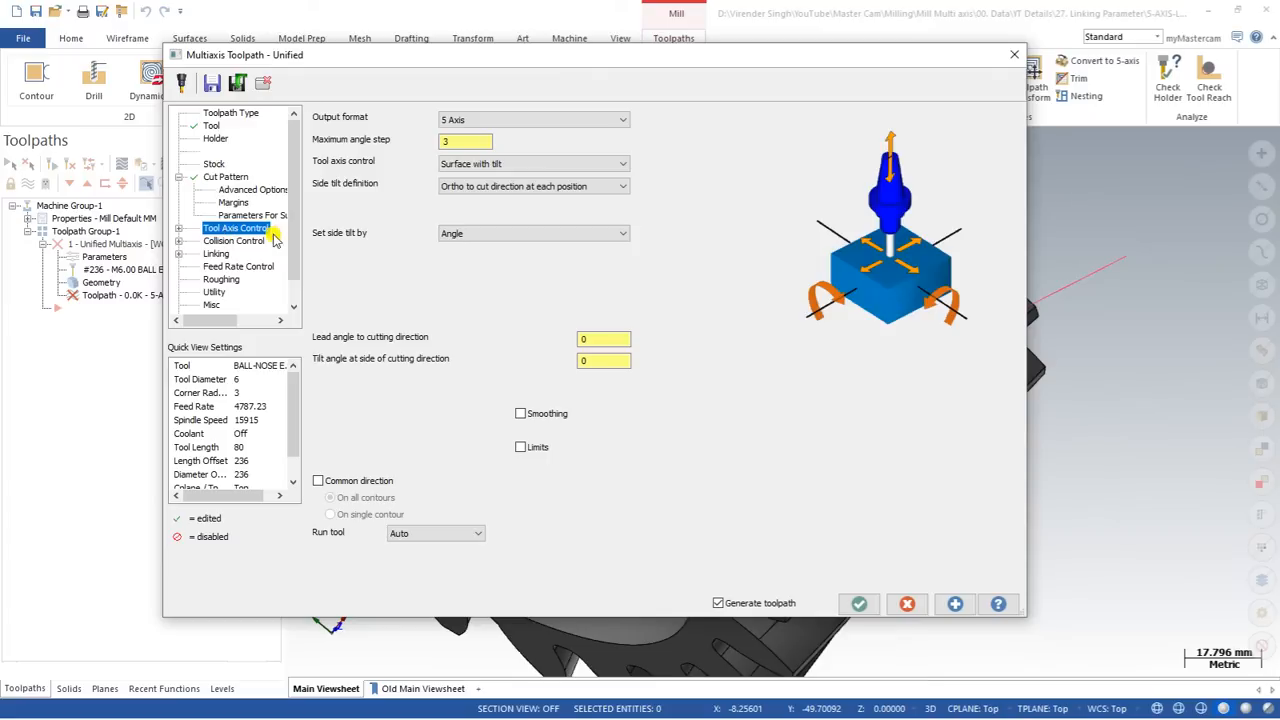
{"action": "left_click", "coordinate": [489, 164]}
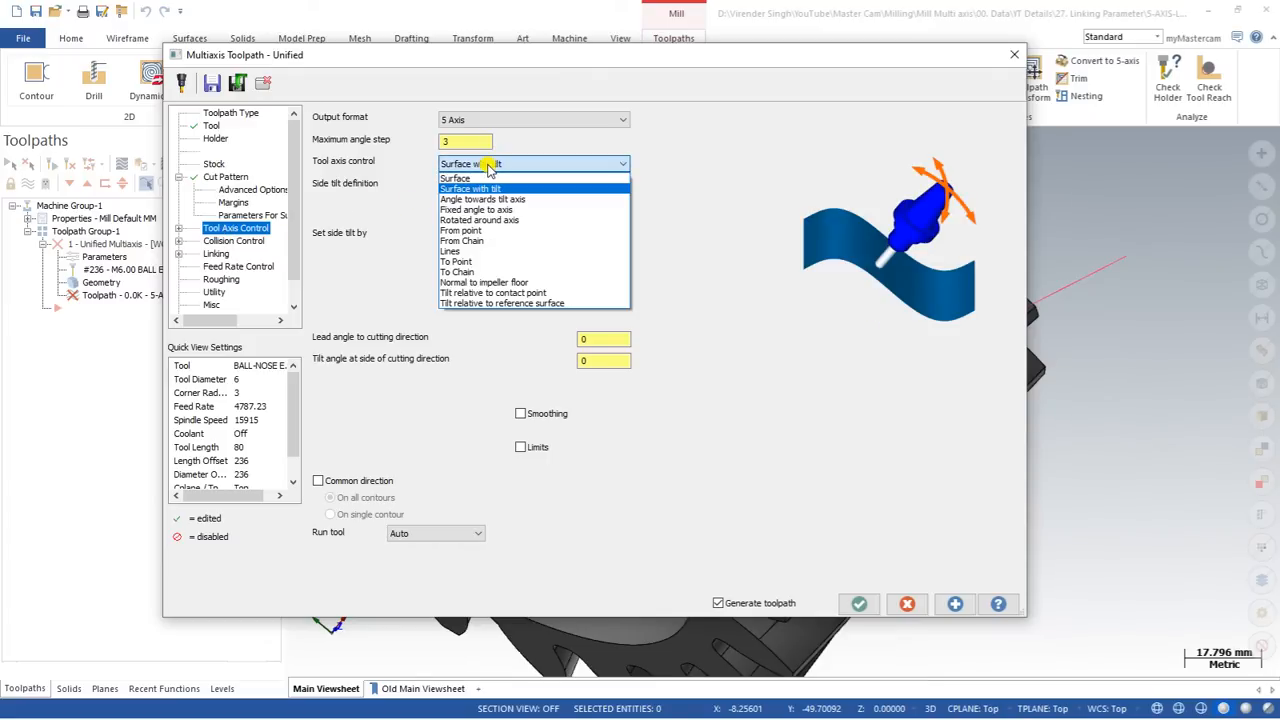
{"action": "left_click", "coordinate": [472, 242]}
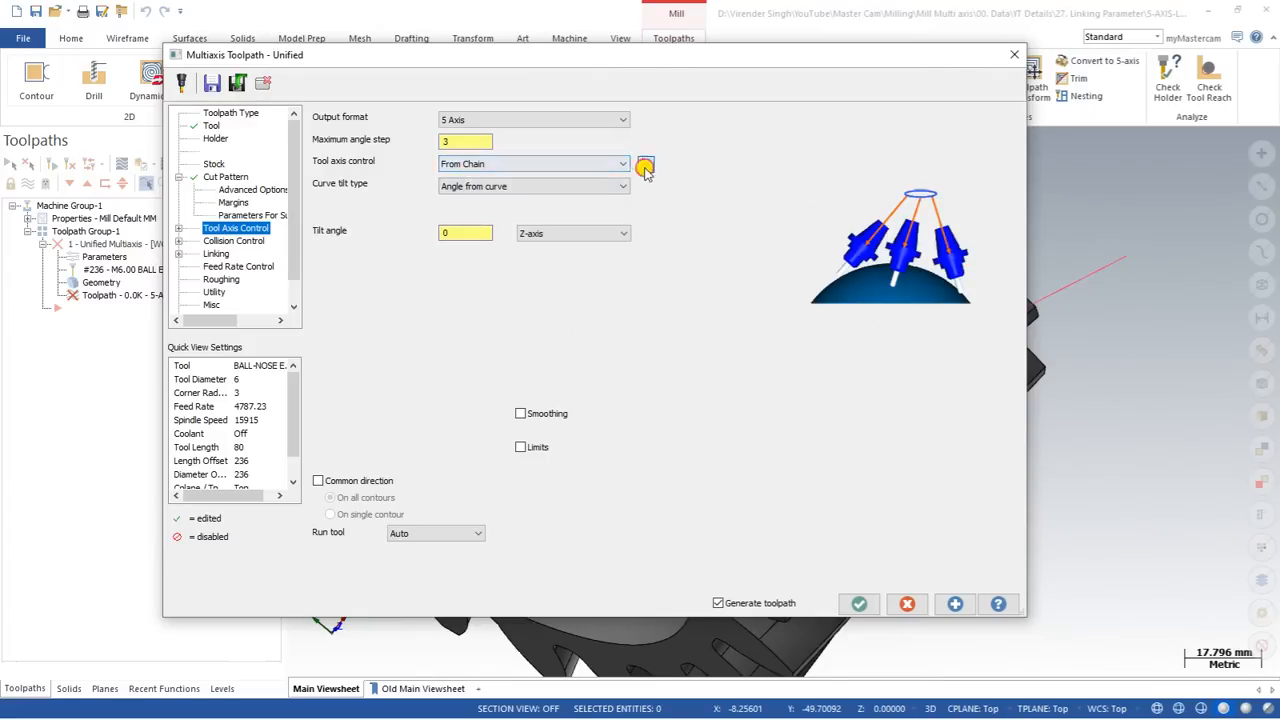
{"action": "left_click", "coordinate": [645, 164]}
{"action": "scroll", "coordinate": [571, 286], "scroll_direction": "up", "scroll_amount": 2}
{"action": "scroll", "coordinate": [590, 282], "scroll_direction": "down", "scroll_amount": 2}
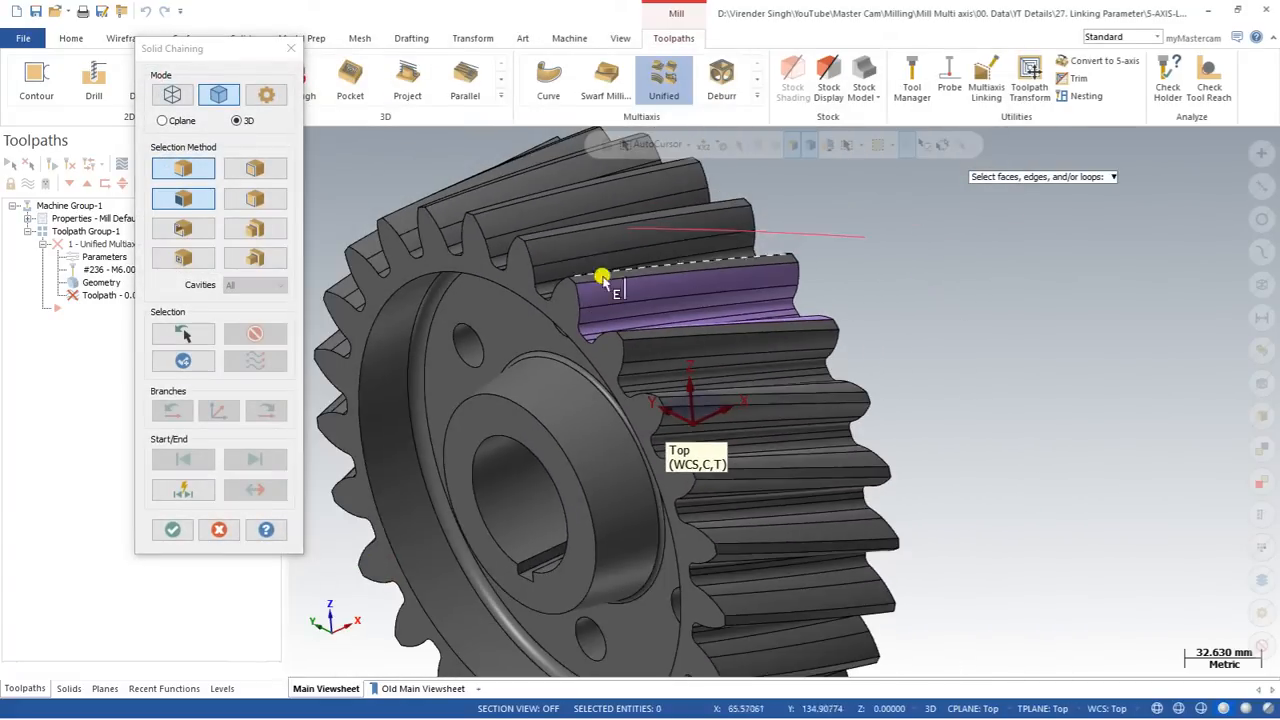
{"action": "left_click", "coordinate": [174, 97]}
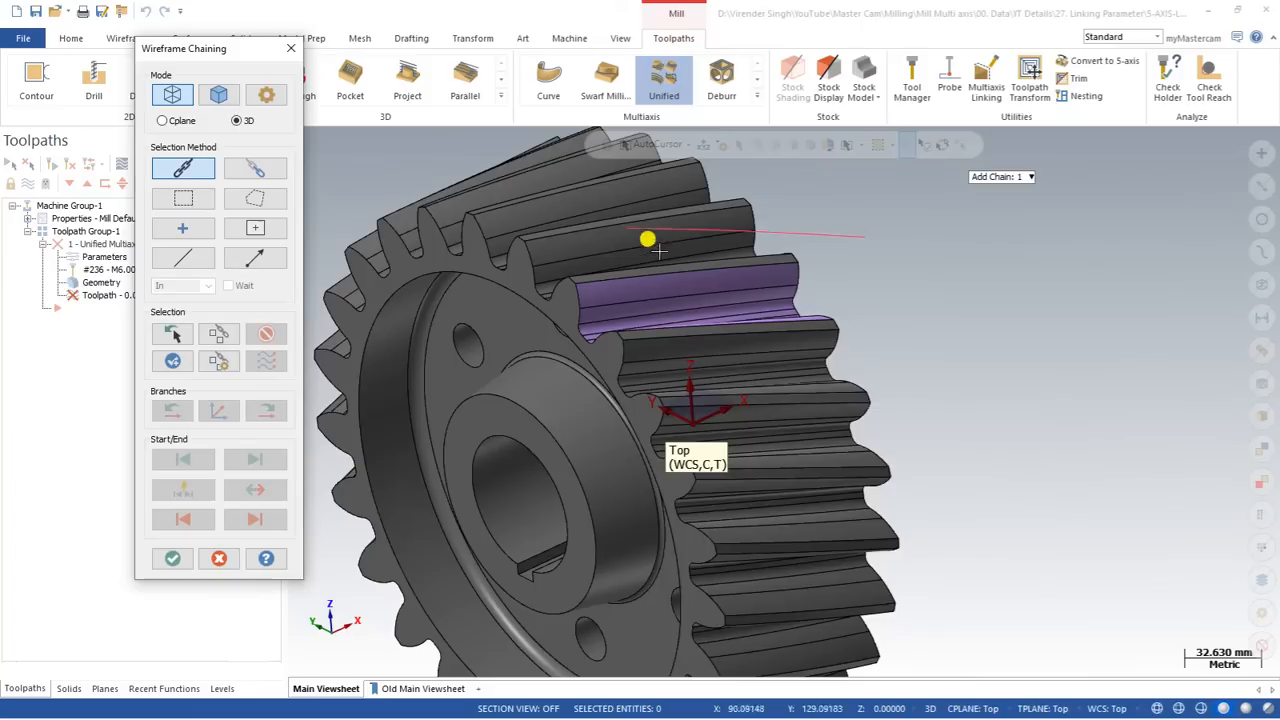
{"action": "left_click", "coordinate": [640, 232]}
{"action": "left_click", "coordinate": [174, 560]}
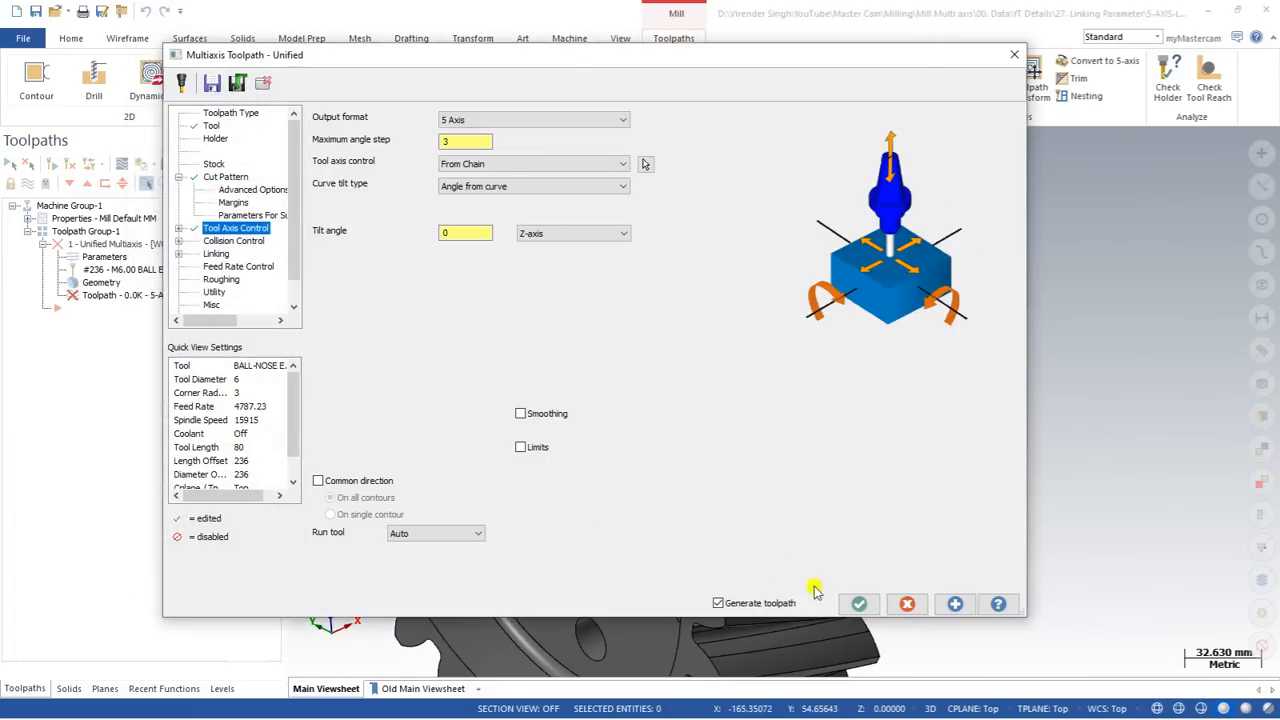
{"action": "left_click", "coordinate": [859, 603]}
Step: Backplot the Unified Morph toolpath to examine the tool's motion through the purple tooth gap
{"action": "middle_click_drag", "start_coordinate": [560, 409], "coordinate": [591, 317]}
{"action": "scroll", "coordinate": [591, 317], "scroll_direction": "up", "scroll_amount": 1}
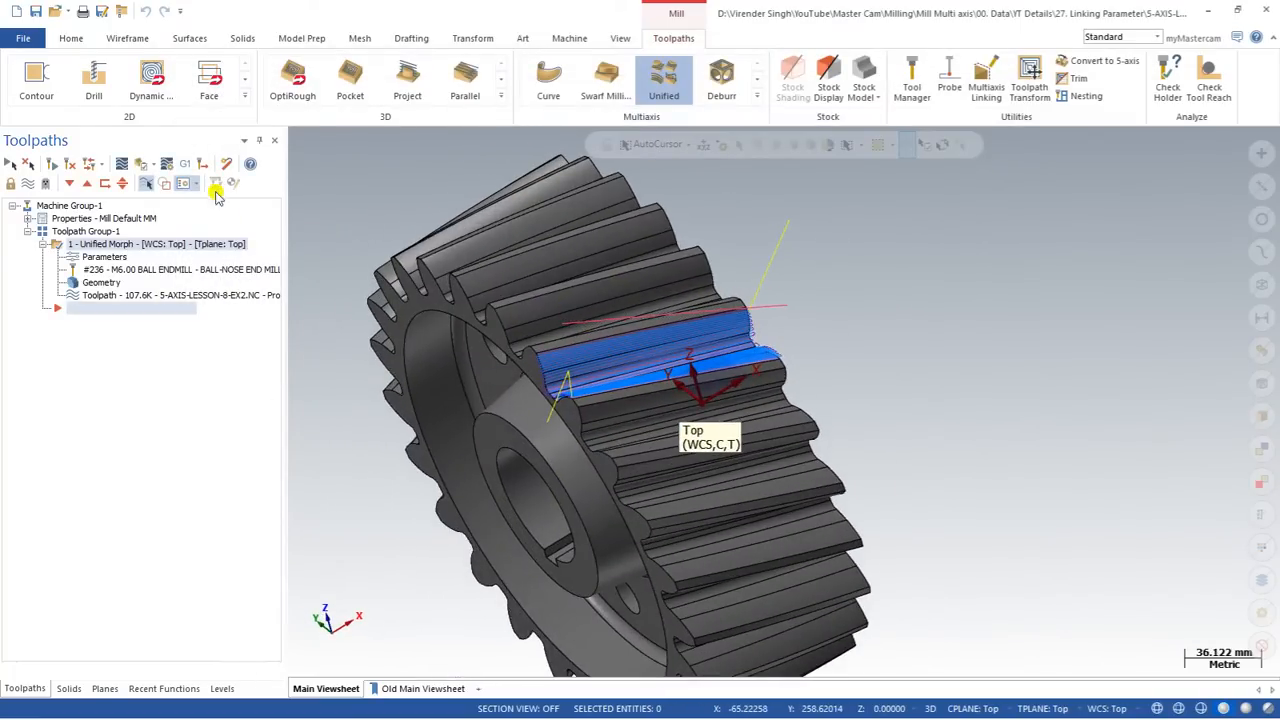
{"action": "left_click", "coordinate": [119, 165]}
{"action": "left_click", "coordinate": [298, 137]}
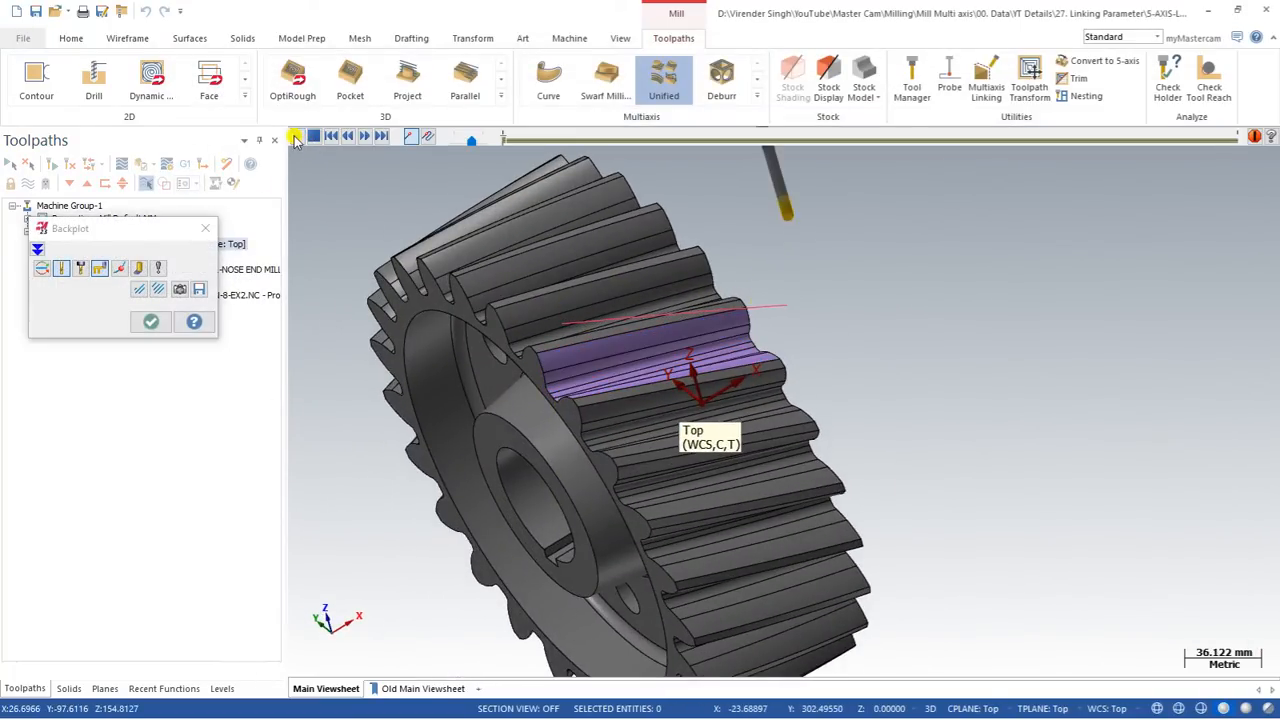
{"action": "middle_click_drag", "start_coordinate": [503, 287], "coordinate": [543, 260]}
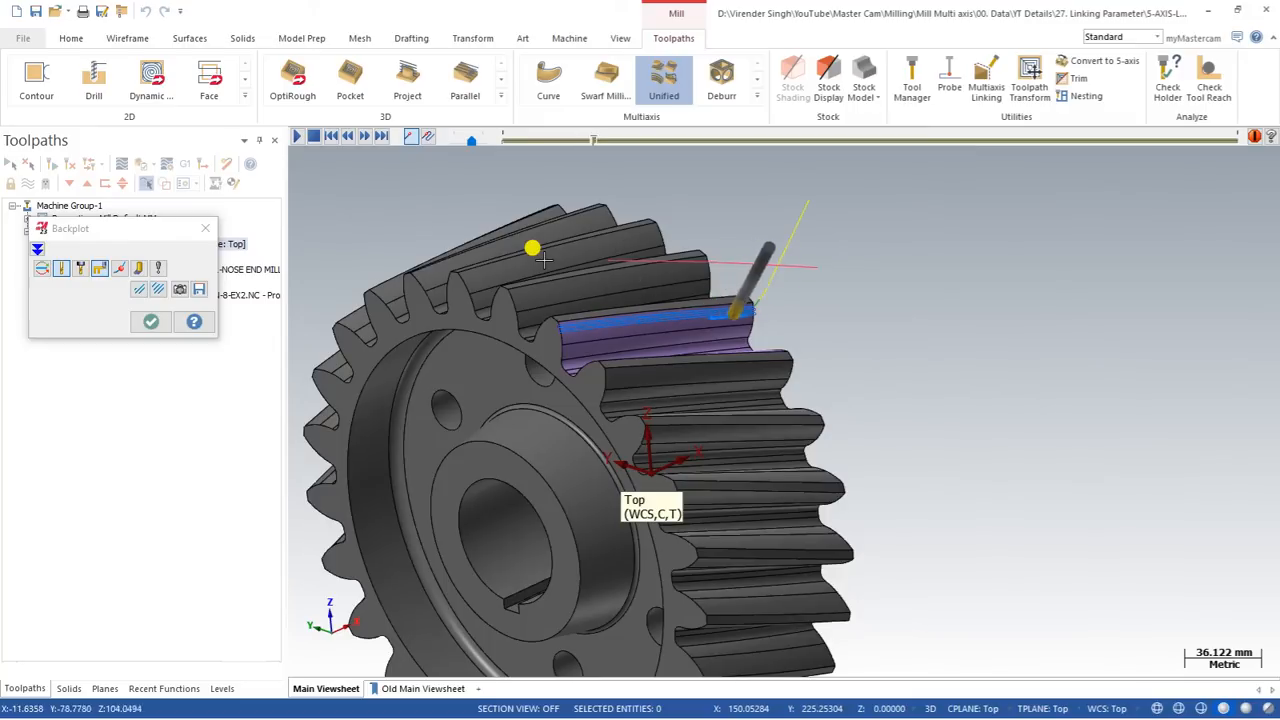
{"action": "scroll", "coordinate": [640, 335], "scroll_direction": "up", "scroll_amount": 2}
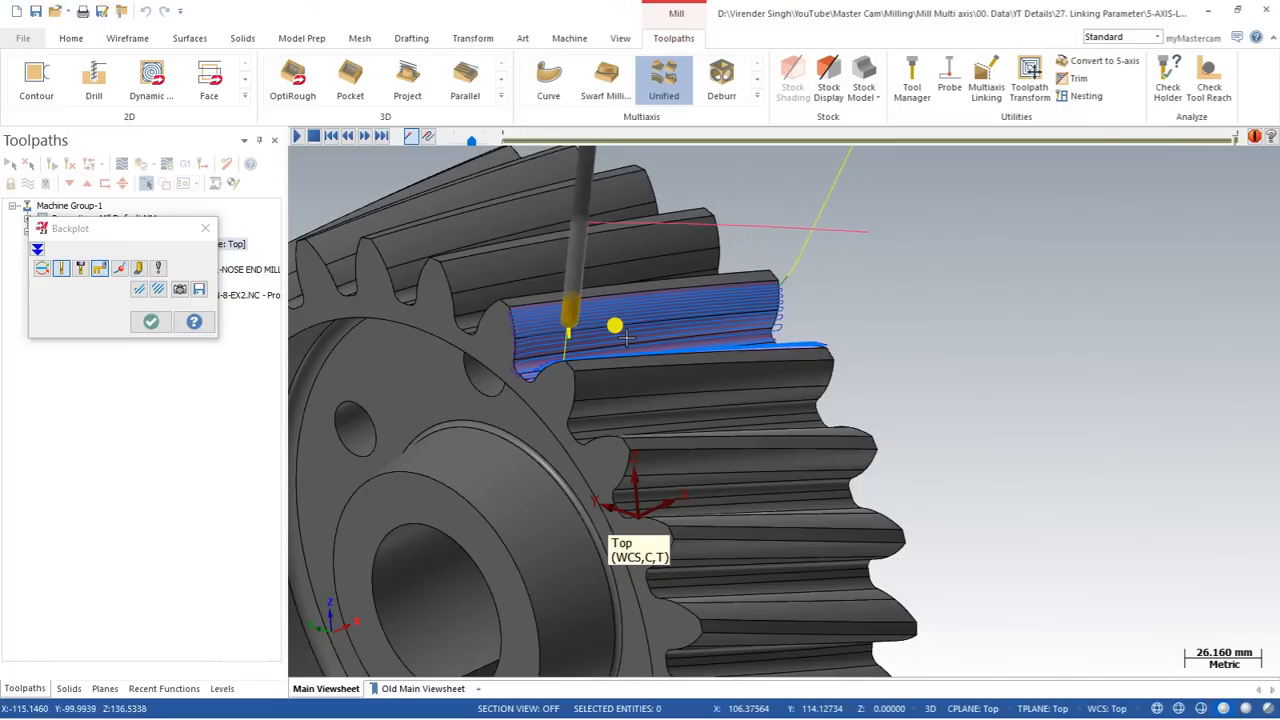
{"action": "key", "text": "Escape"}
Step: Examine the generated toolpath's entry, exit and link moves at both ends of the tooth gap
{"action": "scroll", "coordinate": [628, 338], "scroll_direction": "down", "scroll_amount": 2}
{"action": "middle_click_drag", "start_coordinate": [659, 364], "coordinate": [532, 333]}
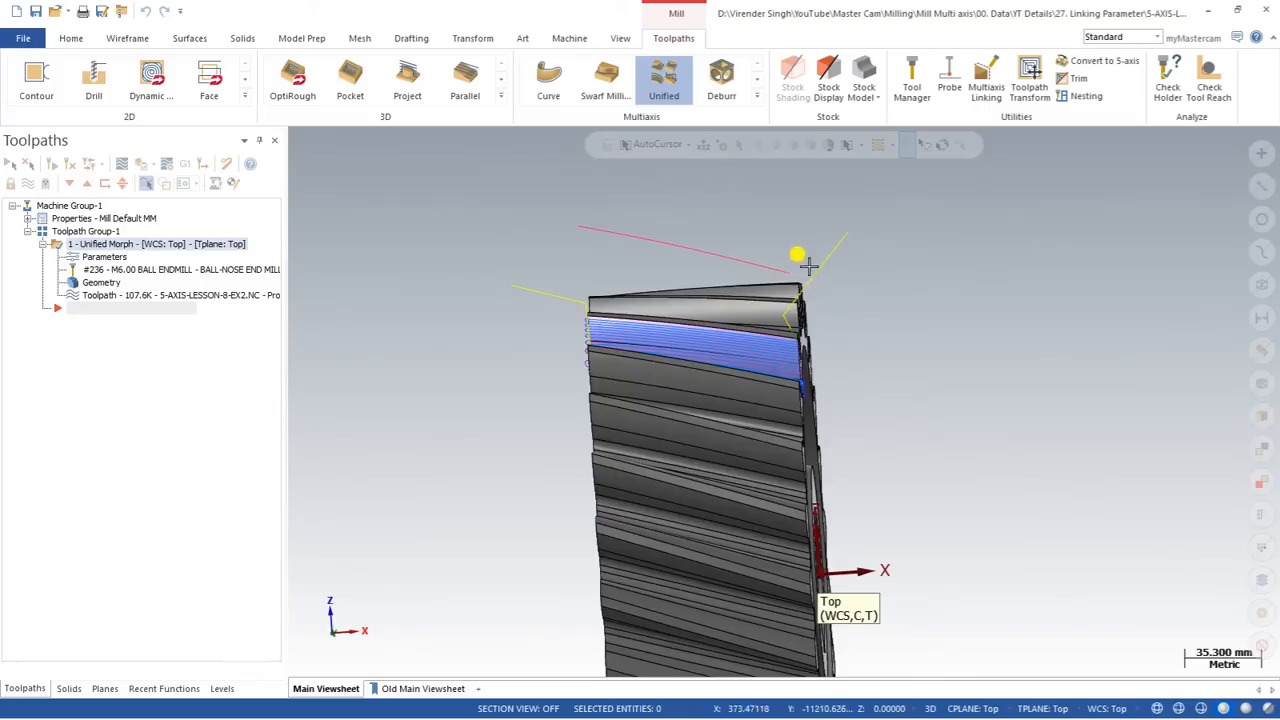
{"action": "scroll", "coordinate": [797, 338], "scroll_direction": "up", "scroll_amount": 2}
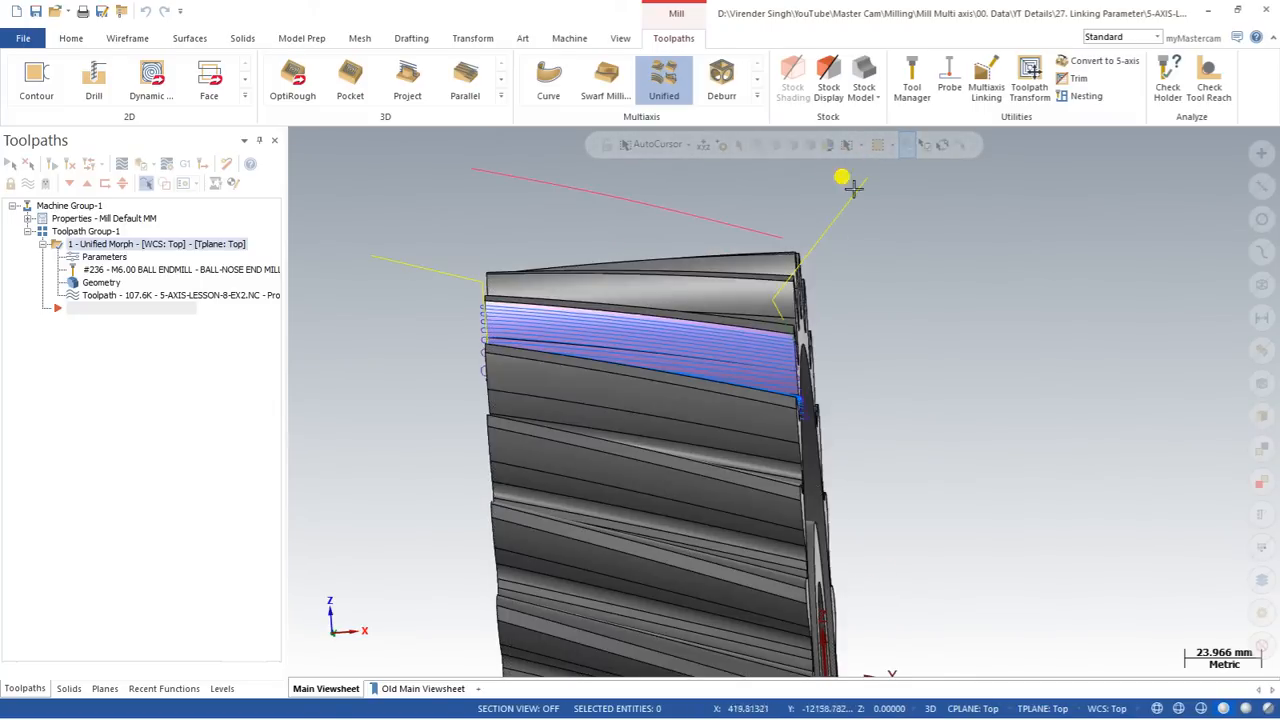
{"action": "scroll", "coordinate": [820, 320], "scroll_direction": "up", "scroll_amount": 2}
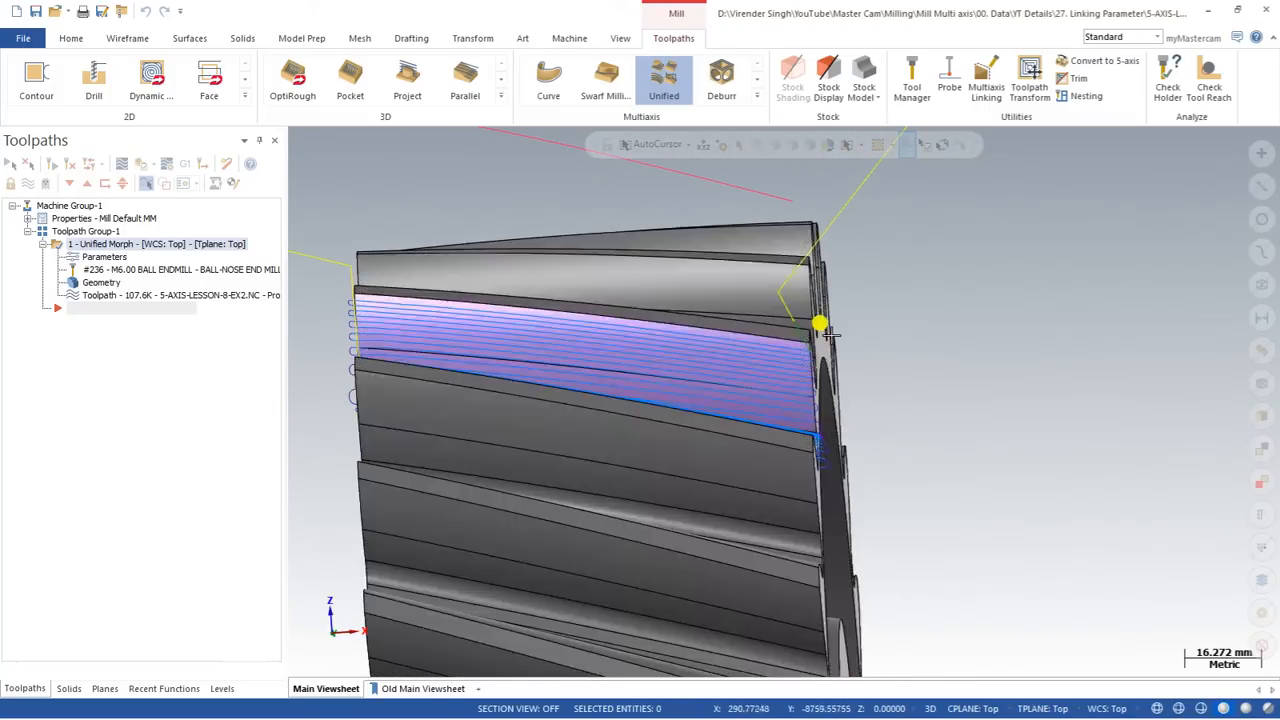
{"action": "scroll", "coordinate": [340, 284], "scroll_direction": "up", "scroll_amount": 3}
{"action": "middle_click_drag", "start_coordinate": [348, 296], "coordinate": [438, 301]}
{"action": "scroll", "coordinate": [558, 293], "scroll_direction": "up", "scroll_amount": 5}
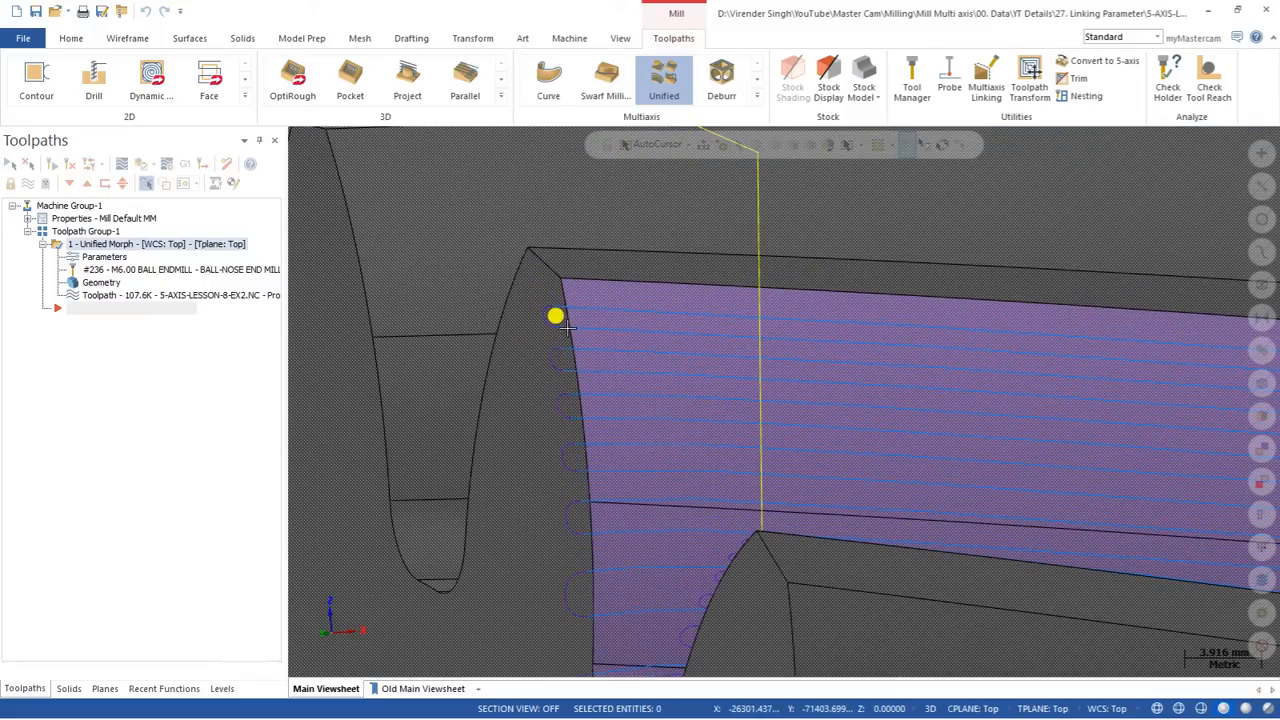
{"action": "scroll", "coordinate": [566, 327], "scroll_direction": "down", "scroll_amount": 2}
{"action": "scroll", "coordinate": [490, 310], "scroll_direction": "down", "scroll_amount": 10}
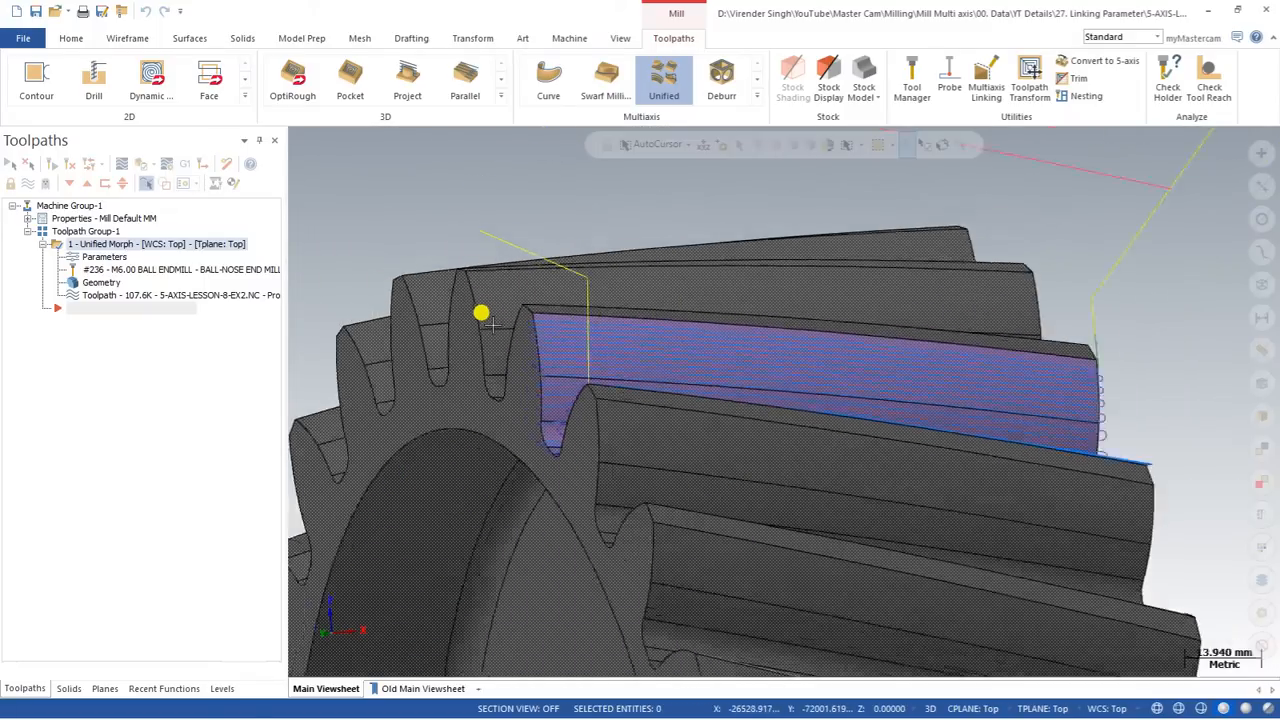
{"action": "mouse_move", "coordinate": [537, 358]}
{"action": "middle_mouse_down"}
{"action": "mouse_move", "coordinate": [485, 370]}
{"action": "mouse_move", "coordinate": [520, 375]}
{"action": "mouse_move", "coordinate": [508, 382]}
{"action": "mouse_move", "coordinate": [548, 400]}
{"action": "mouse_move", "coordinate": [562, 377]}
{"action": "mouse_move", "coordinate": [595, 386]}
{"action": "mouse_move", "coordinate": [575, 348]}
{"action": "middle_mouse_up"}
Step: Set the curve tilt type to Closest point for the tool axis control and regenerate the toolpath
{"action": "left_click", "coordinate": [101, 259]}
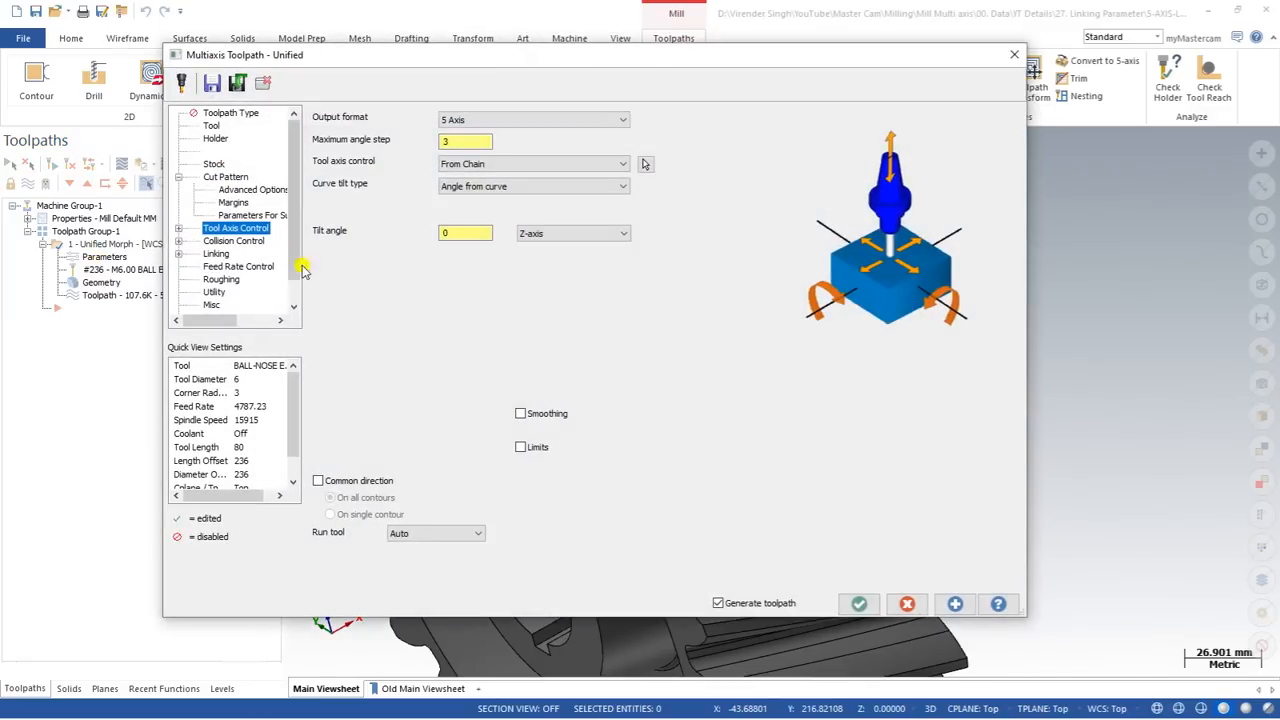
{"action": "left_click", "coordinate": [474, 186]}
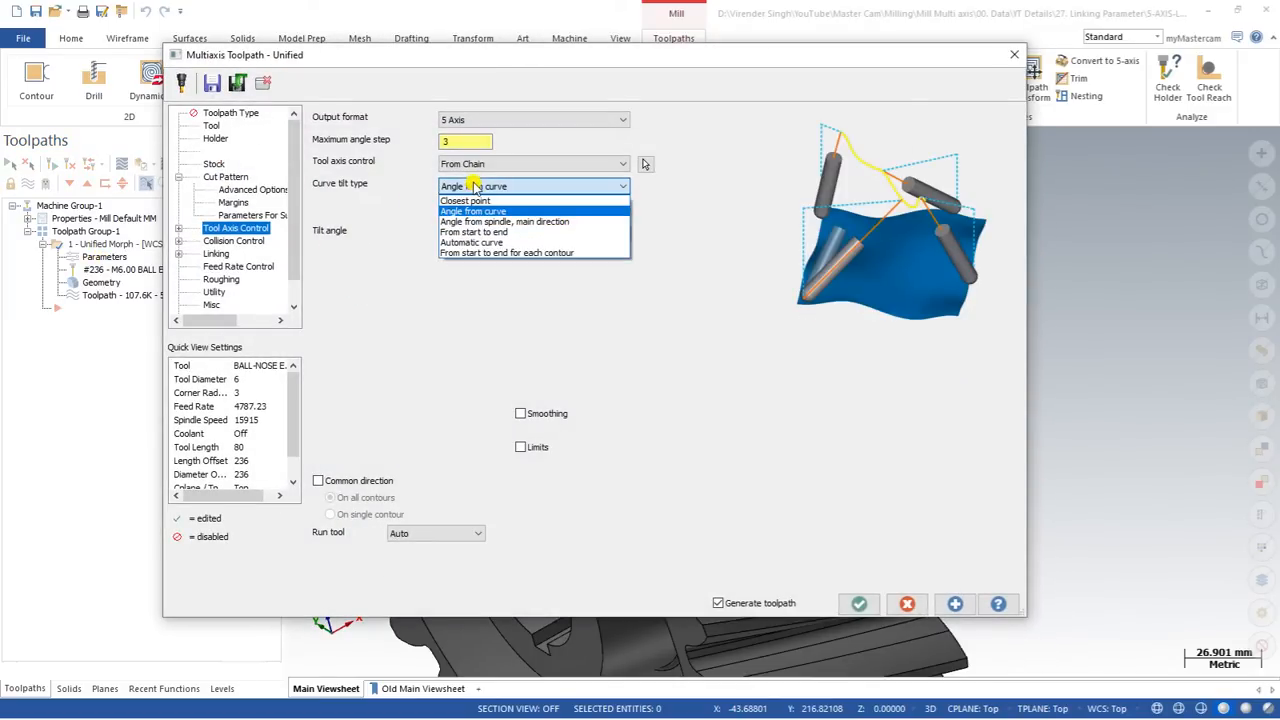
{"action": "left_click", "coordinate": [474, 201]}
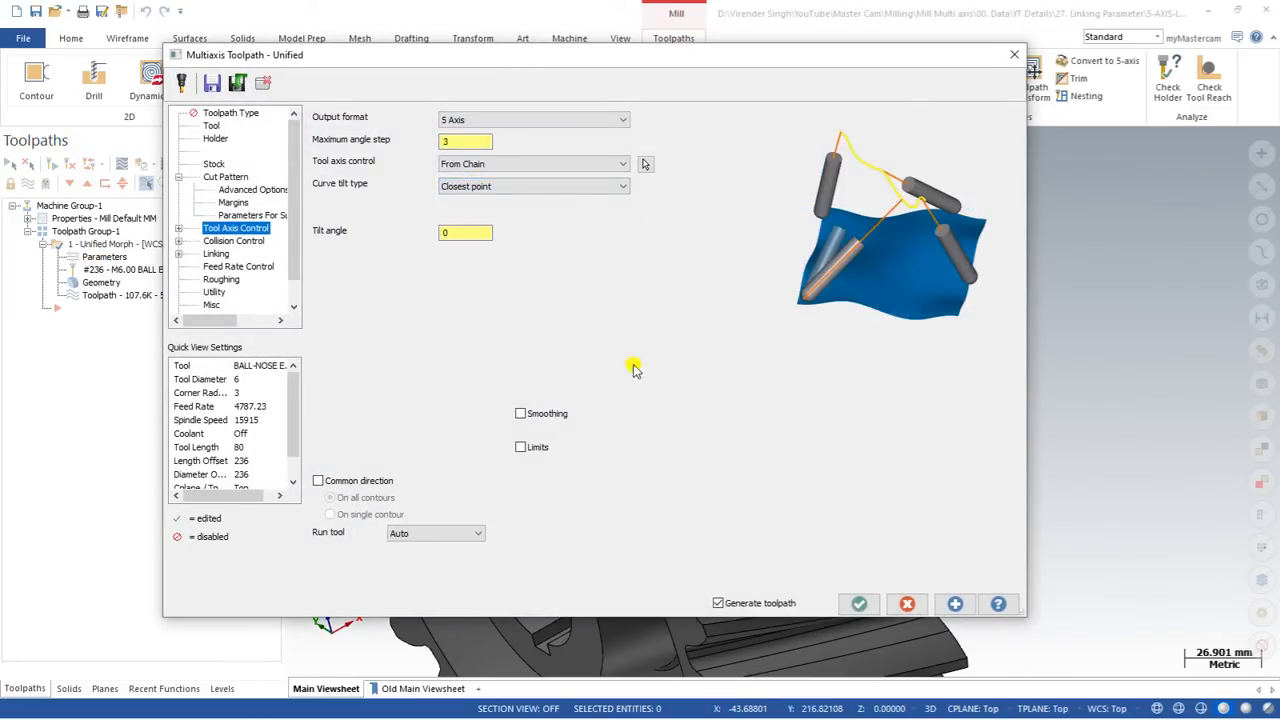
{"action": "left_click", "coordinate": [858, 603]}
Step: Backplot the regenerated toolpath and examine the tool's tilt and the link moves near the tooth's end
{"action": "scroll", "coordinate": [584, 352], "scroll_direction": "up", "scroll_amount": 2}
{"action": "middle_click_drag", "start_coordinate": [583, 353], "coordinate": [560, 334]}
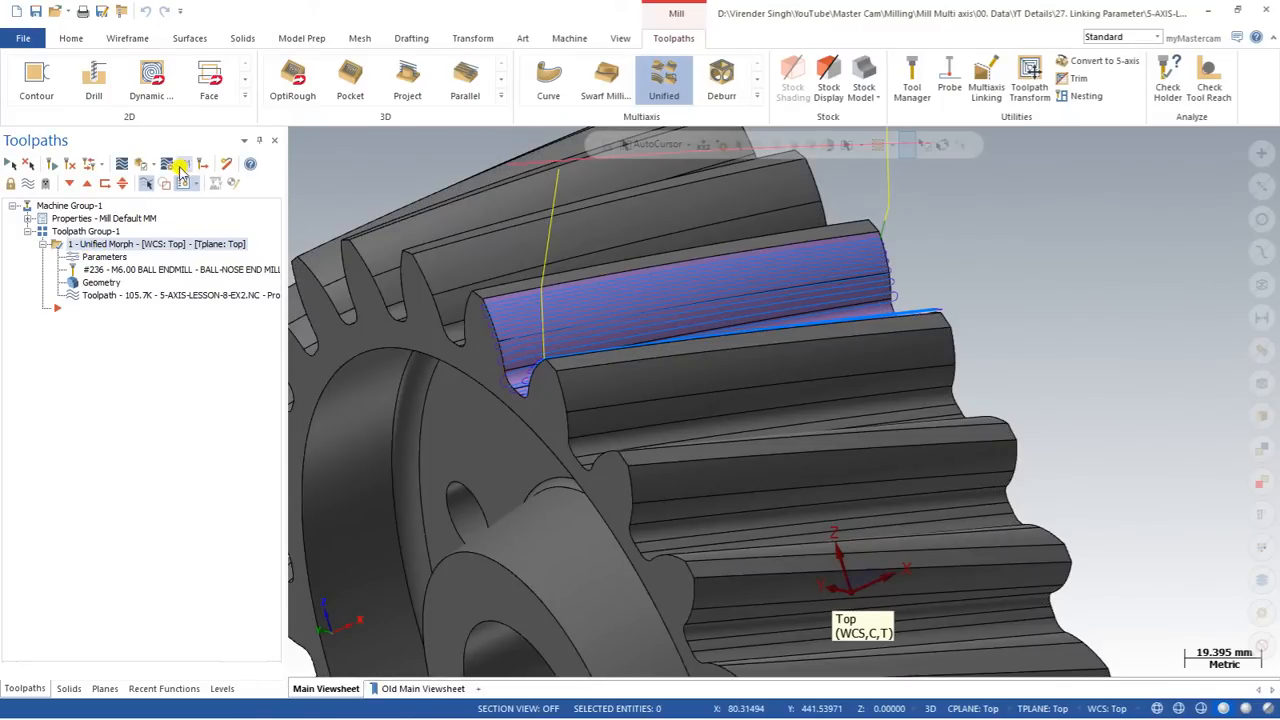
{"action": "left_click", "coordinate": [140, 163]}
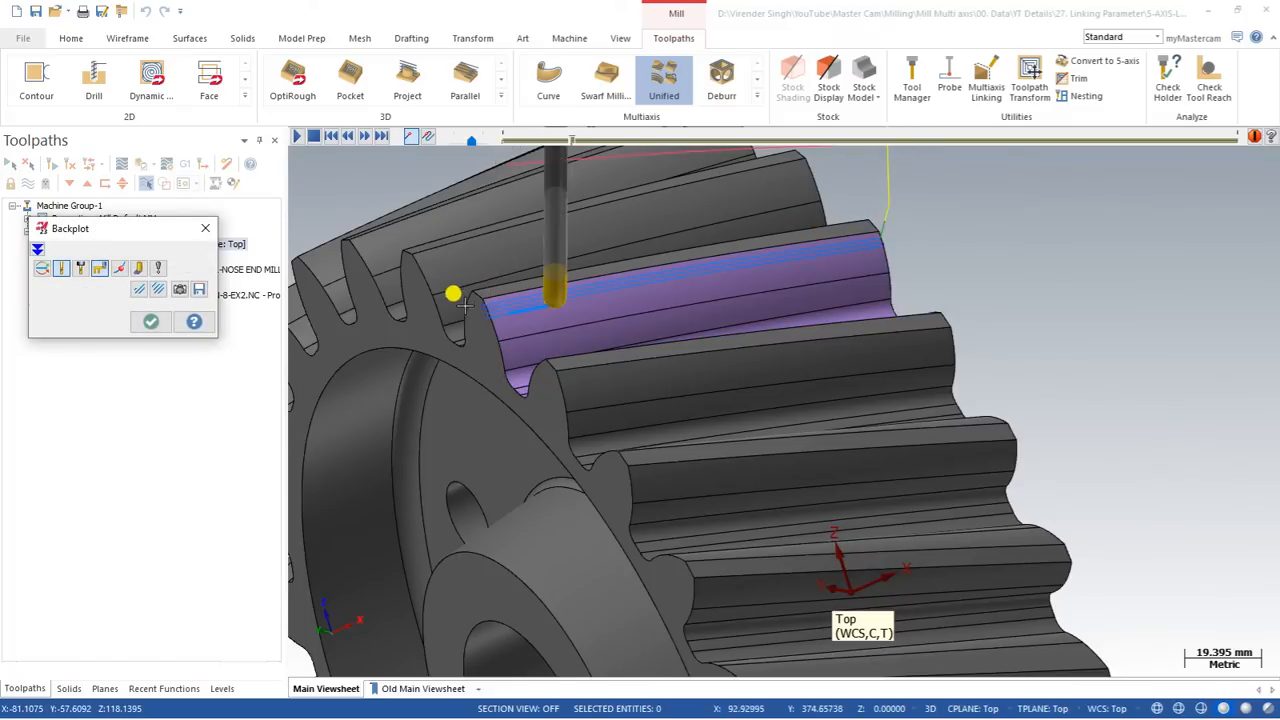
{"action": "scroll", "coordinate": [462, 304], "scroll_direction": "up", "scroll_amount": 5}
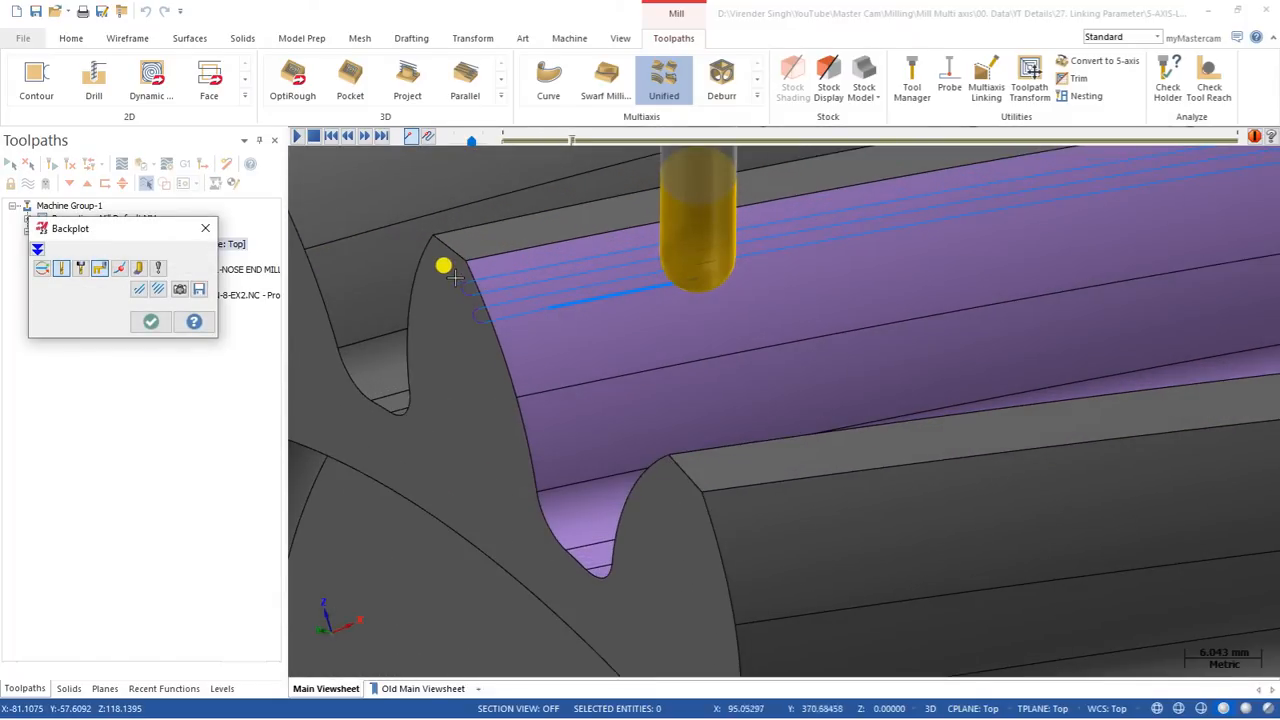
{"action": "key", "text": "Escape"}
Step: Open the toolpath's linking parameters and review the available Last exit options
{"action": "left_click", "coordinate": [106, 258]}
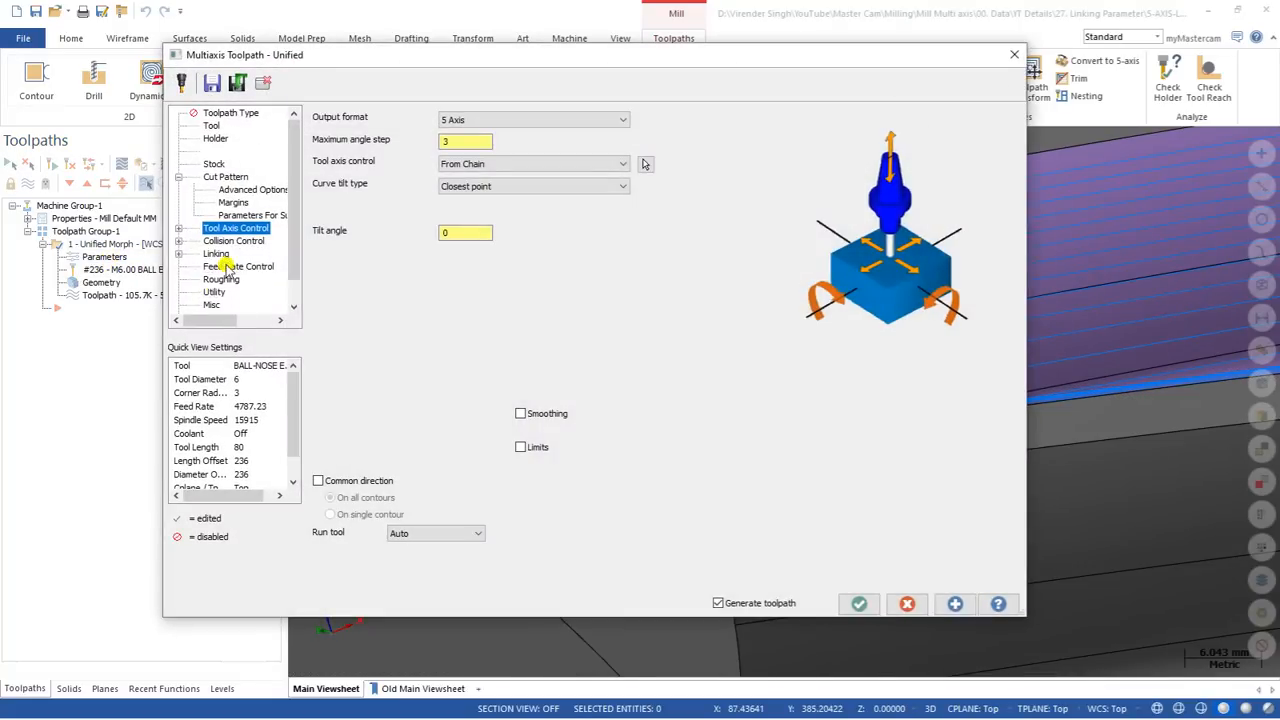
{"action": "left_click", "coordinate": [216, 253]}
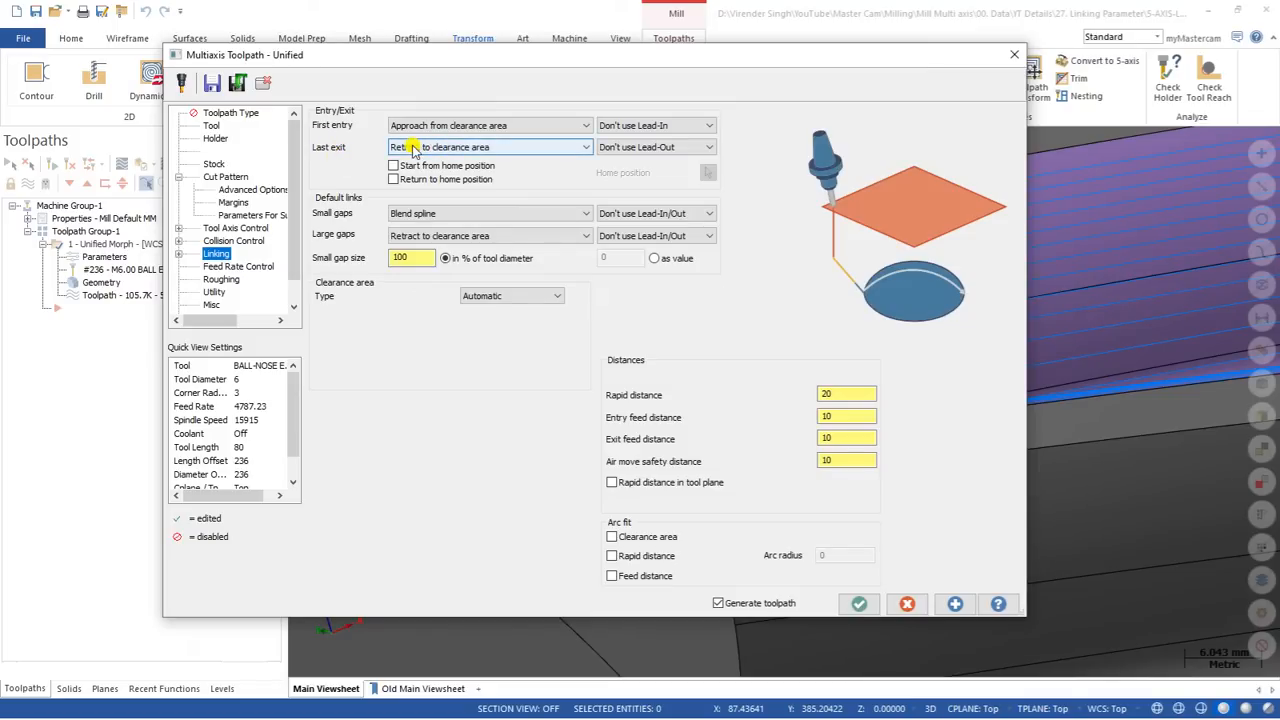
{"action": "left_click", "coordinate": [508, 149]}
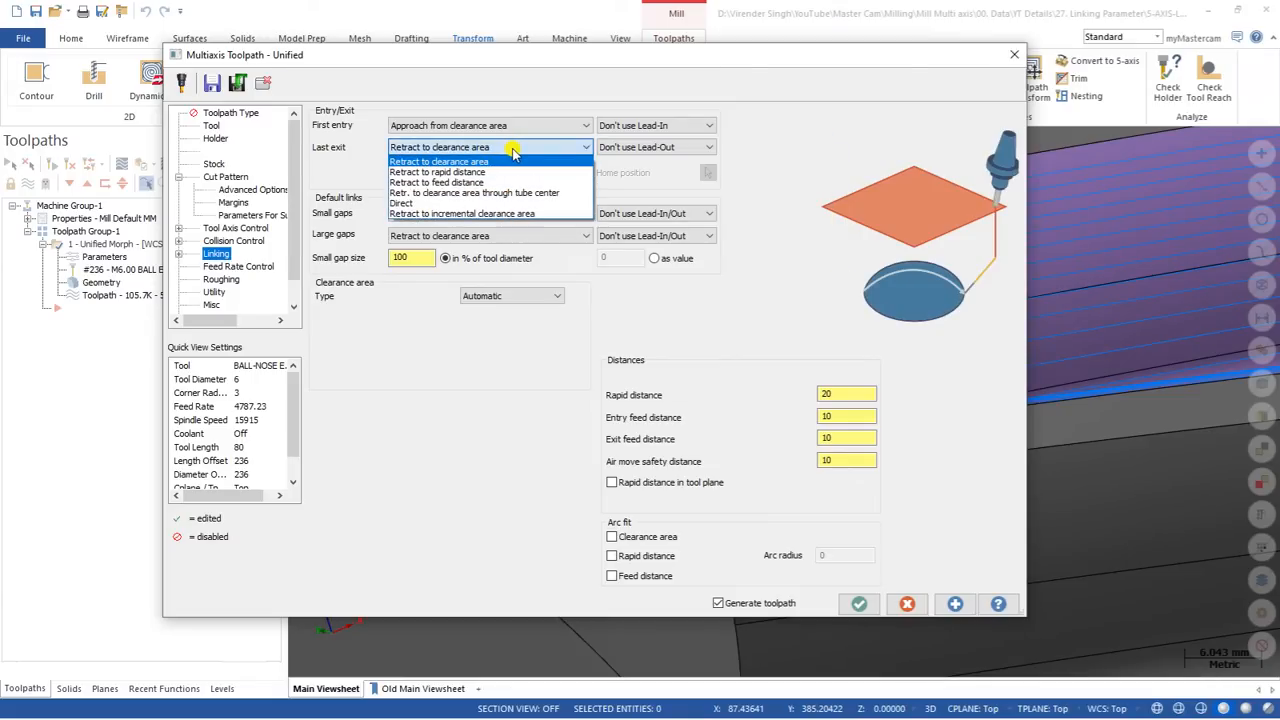
{"action": "left_click", "coordinate": [507, 148]}
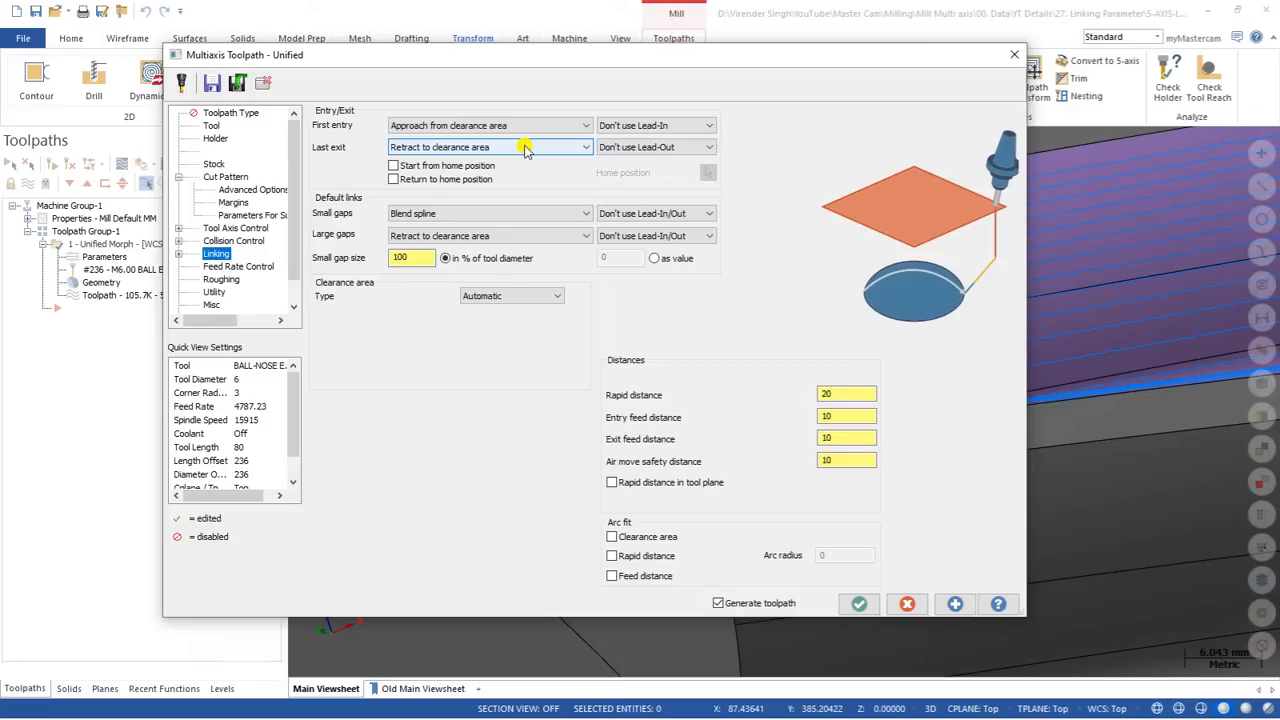
Step: Try the Start from home position option with a home point picked on the purple tooth face
{"action": "left_click", "coordinate": [393, 167]}
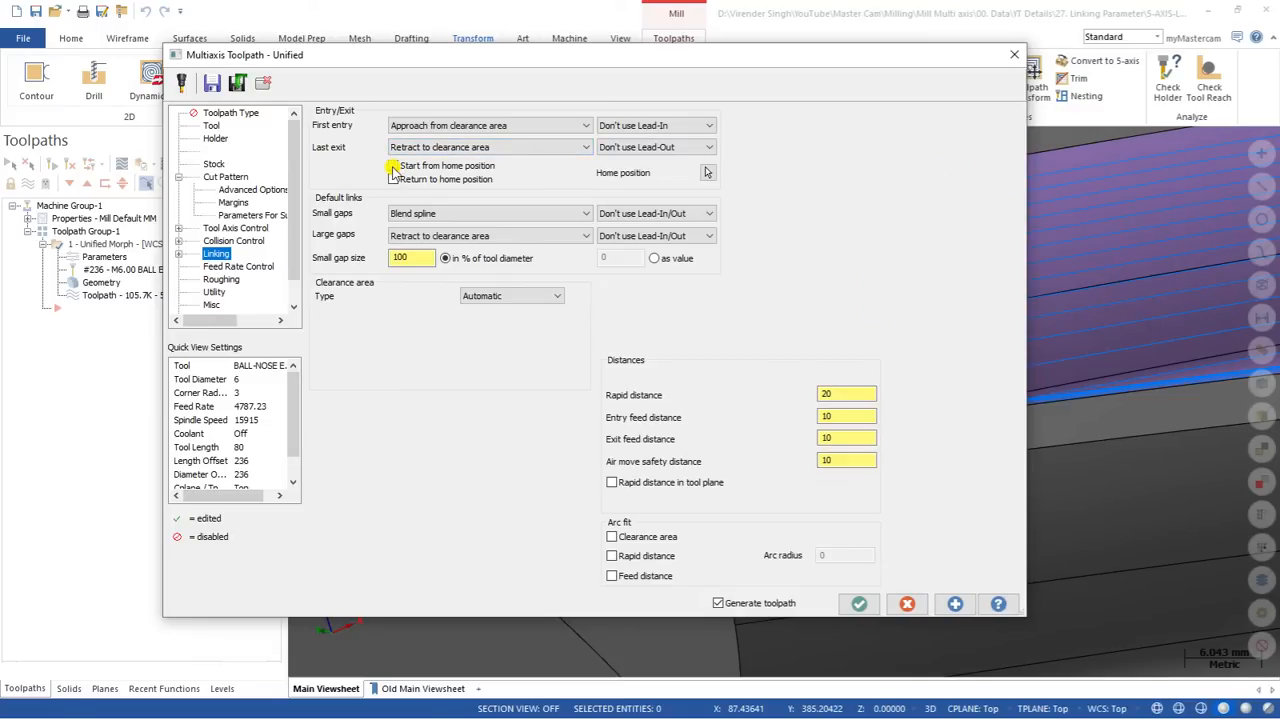
{"action": "left_click", "coordinate": [707, 172]}
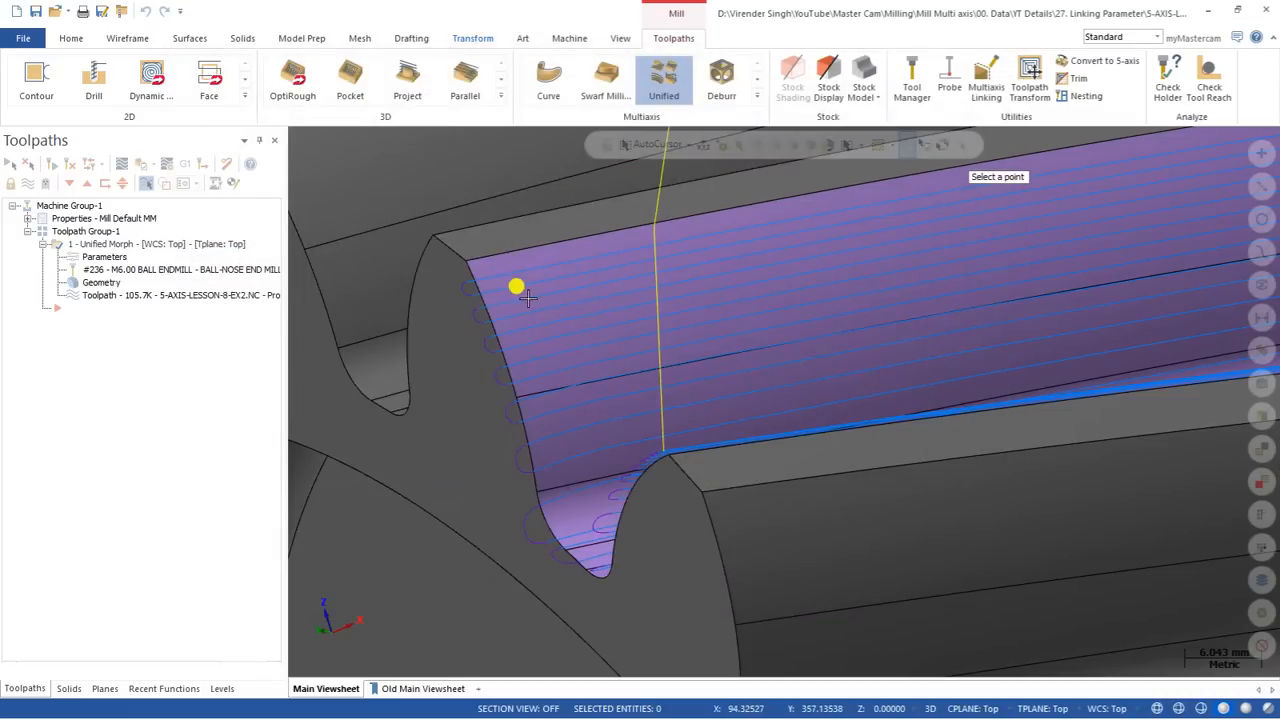
{"action": "left_click", "coordinate": [517, 286]}
{"action": "left_click", "coordinate": [393, 165]}
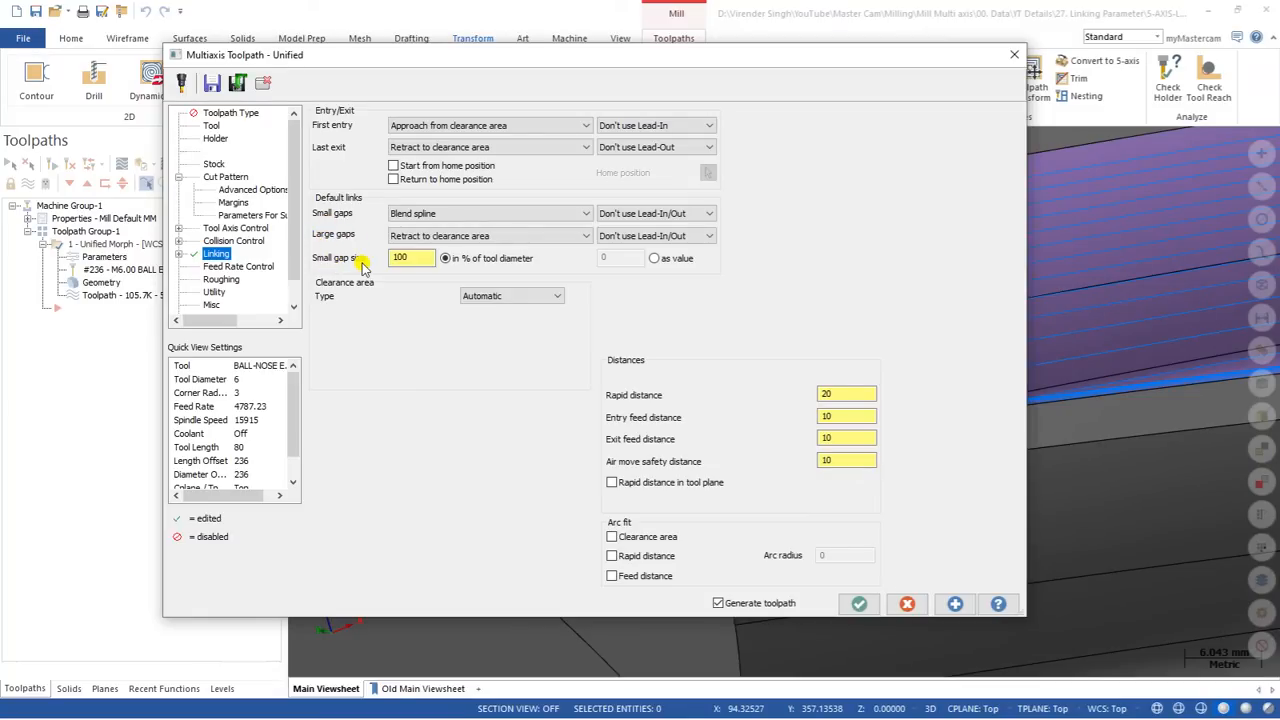
Step: Check the small gap size setting and inspect the link moves between adjacent cuts in the tooth gap
{"action": "double_click", "coordinate": [416, 258]}
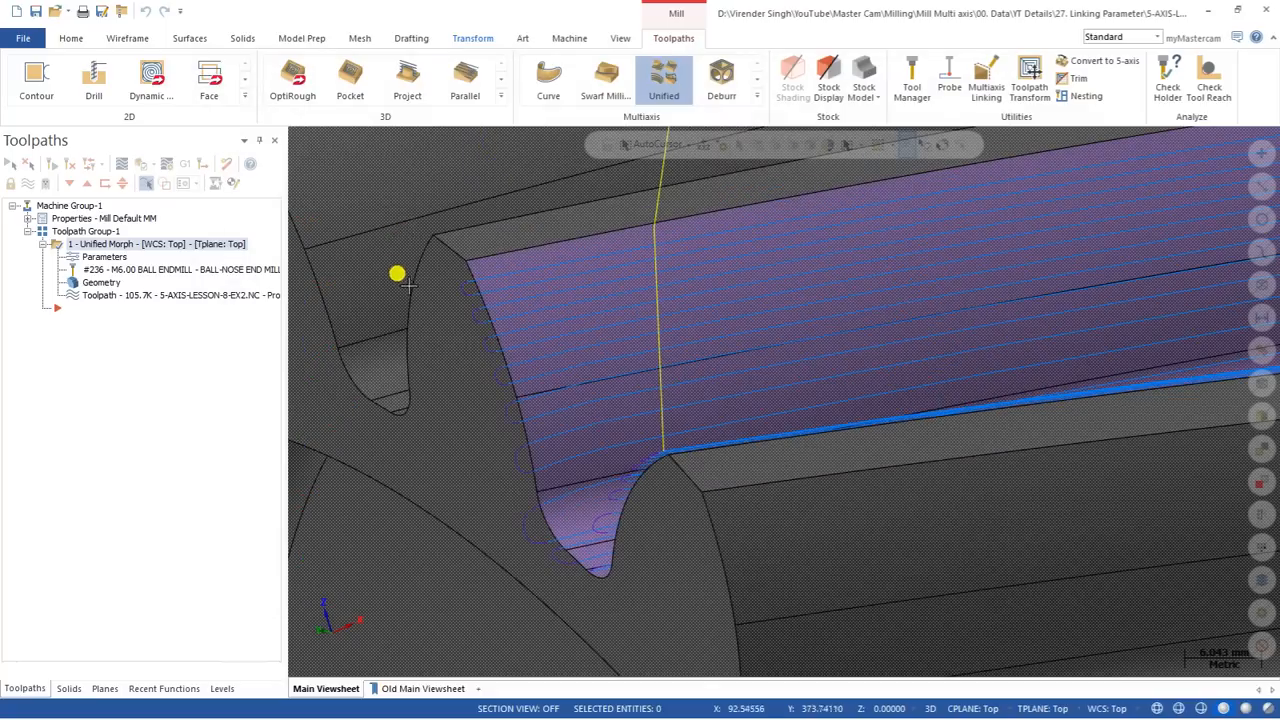
{"action": "scroll", "coordinate": [471, 240], "scroll_direction": "up", "scroll_amount": 2}
{"action": "middle_click_drag", "start_coordinate": [466, 270], "coordinate": [451, 294]}
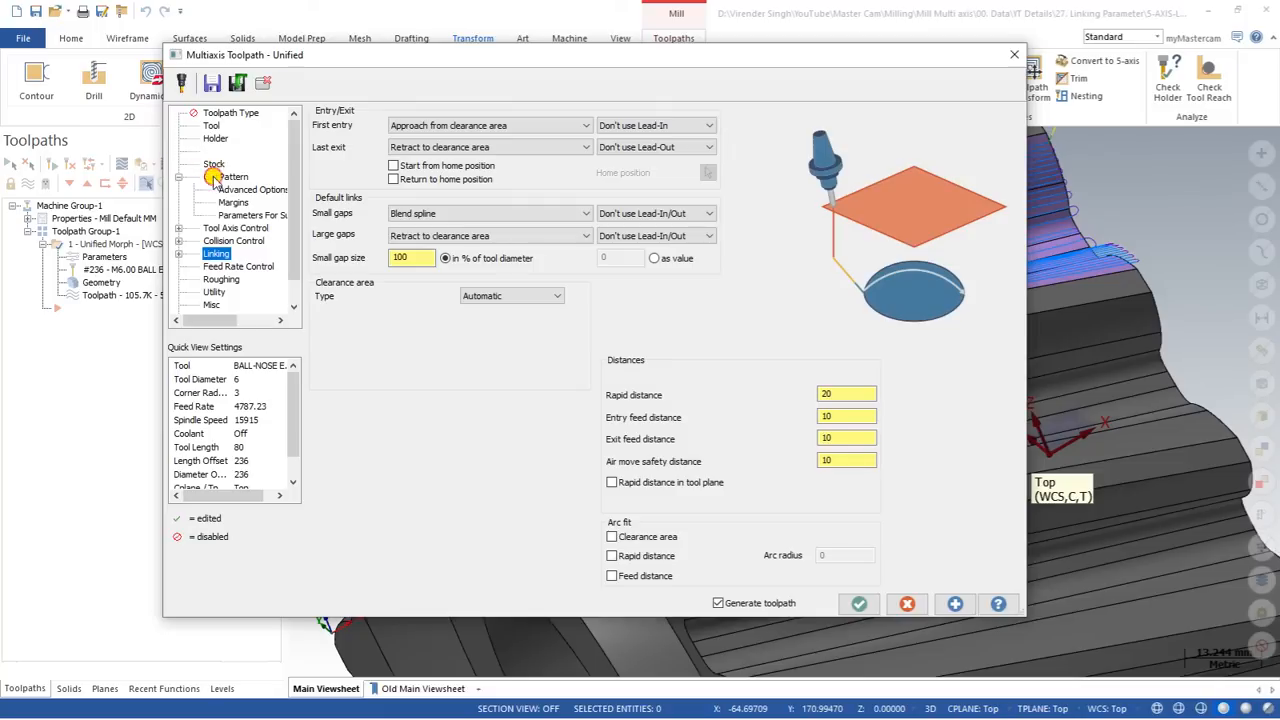
Step: Set the cut order to From outside to center in the cut pattern and regenerate the toolpath
{"action": "left_click", "coordinate": [224, 177]}
{"action": "left_click", "coordinate": [603, 514]}
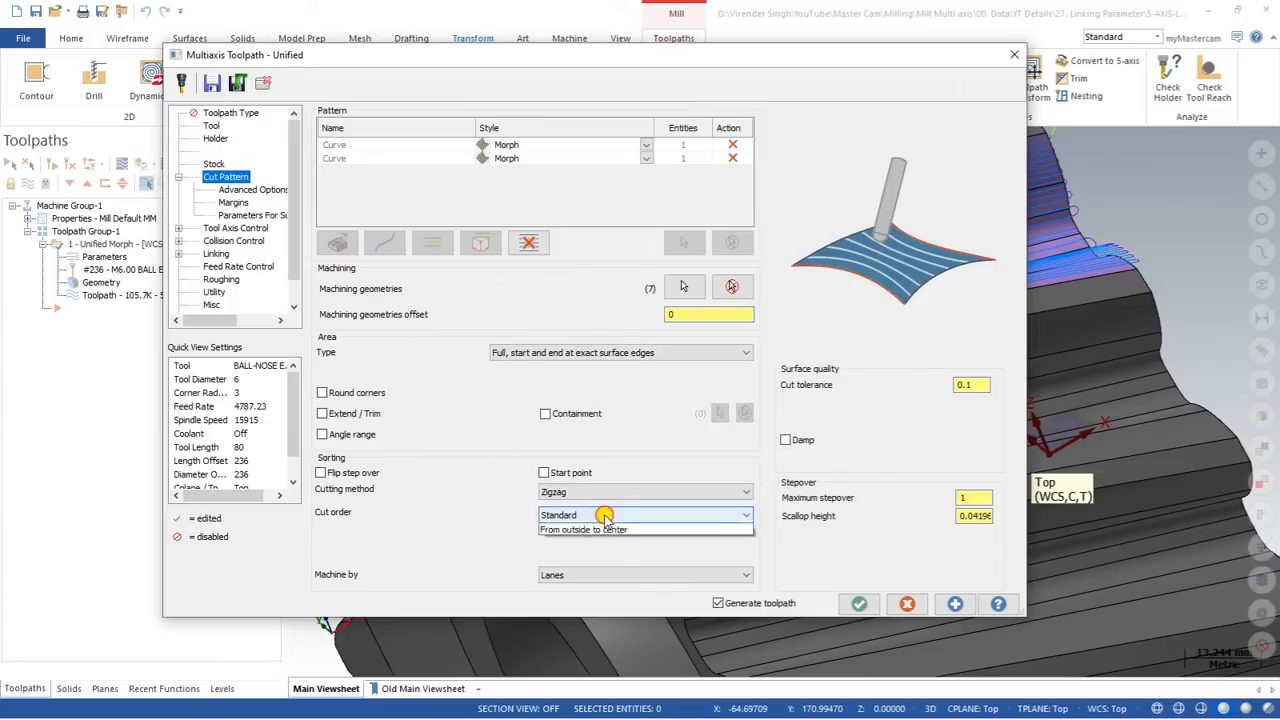
{"action": "left_click", "coordinate": [608, 535]}
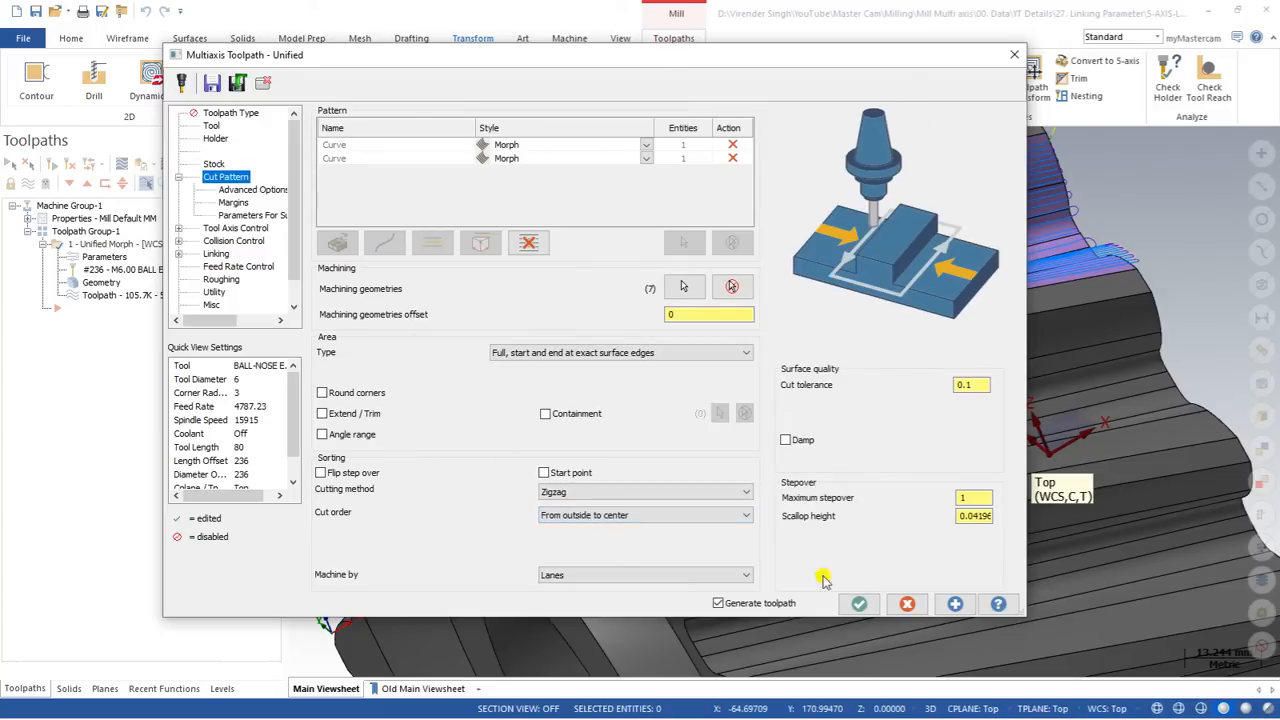
{"action": "left_click", "coordinate": [857, 603]}
{"action": "scroll", "coordinate": [677, 394], "scroll_direction": "down", "scroll_amount": 2}
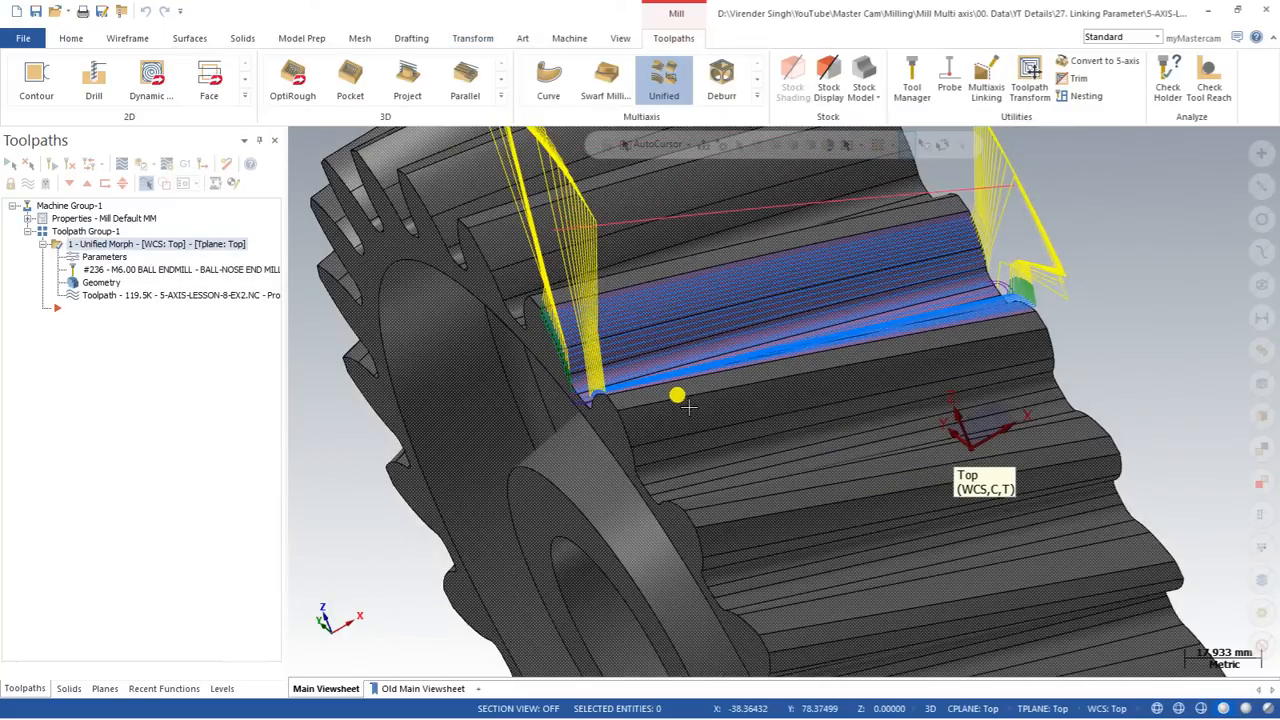
{"action": "mouse_move", "coordinate": [688, 407]}
{"action": "middle_mouse_down"}
{"action": "mouse_move", "coordinate": [723, 398]}
{"action": "mouse_move", "coordinate": [684, 393]}
{"action": "middle_mouse_up"}
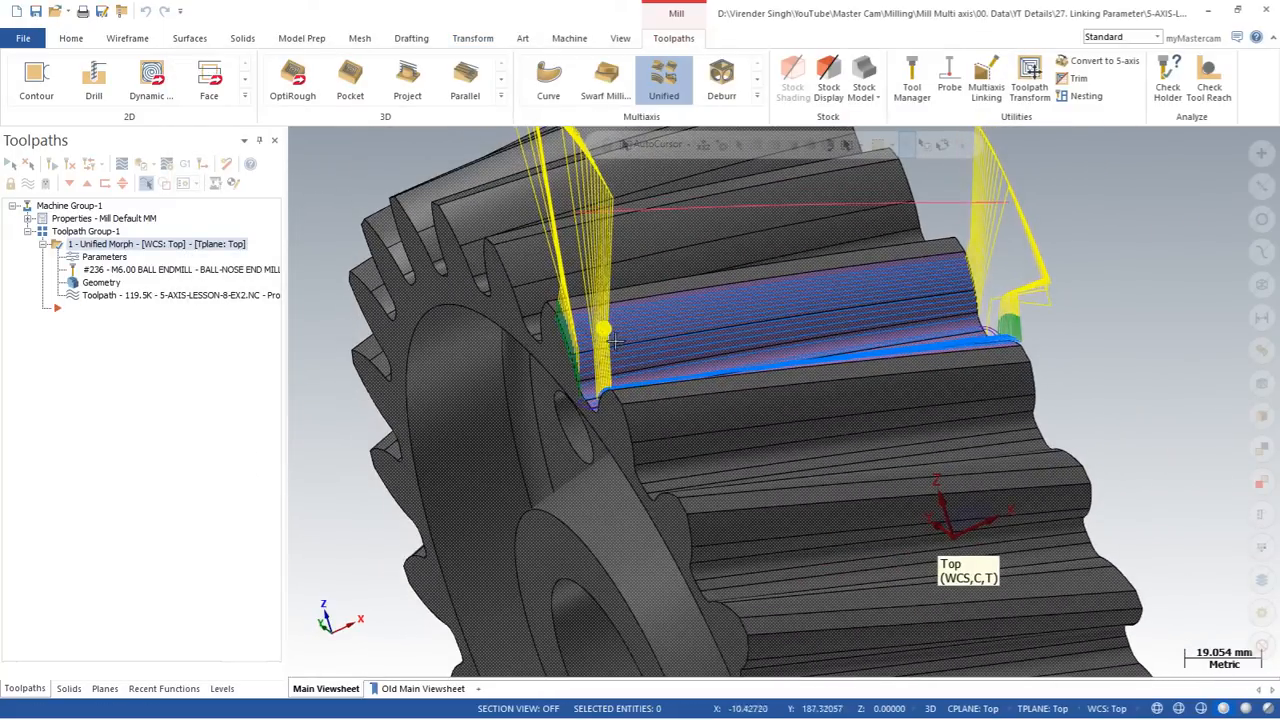
{"action": "scroll", "coordinate": [596, 358], "scroll_direction": "up", "scroll_amount": 2}
{"action": "scroll", "coordinate": [577, 390], "scroll_direction": "up", "scroll_amount": 2}
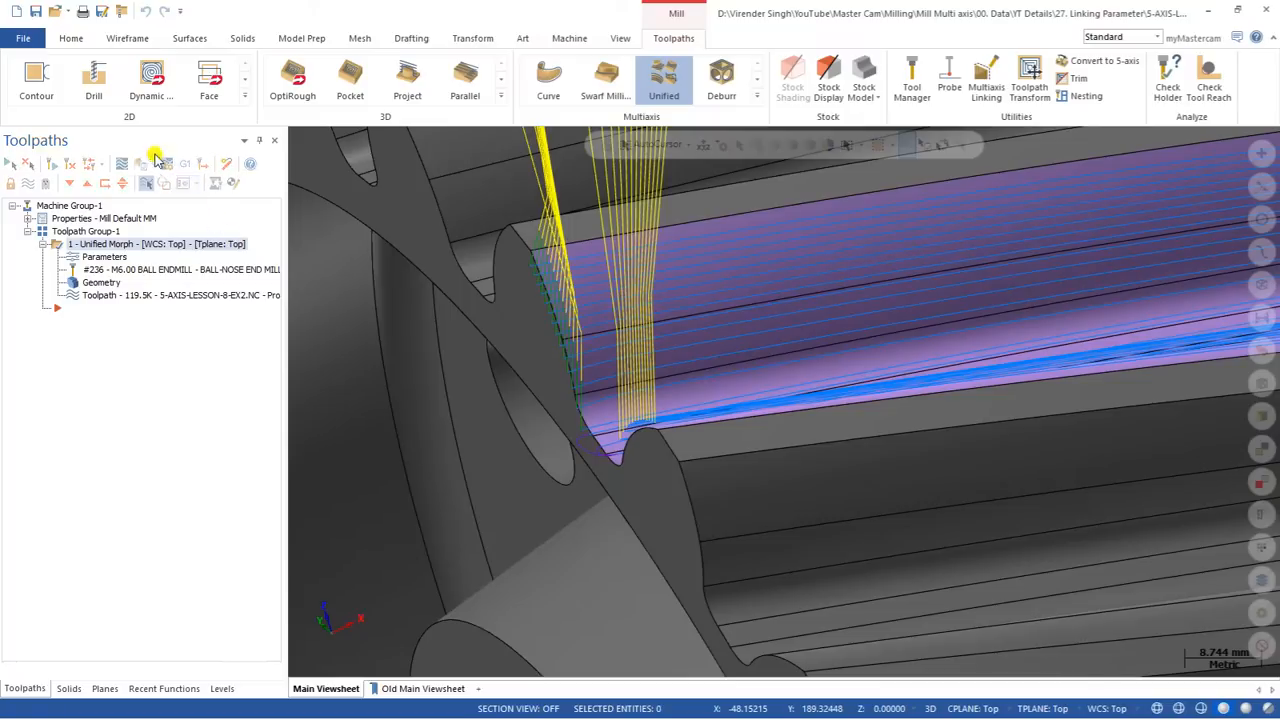
Step: Backplot the regenerated toolpath and examine how the tool moves from one tooth flank to the other
{"action": "left_click", "coordinate": [121, 164]}
{"action": "scroll", "coordinate": [450, 360], "scroll_direction": "down", "scroll_amount": 4}
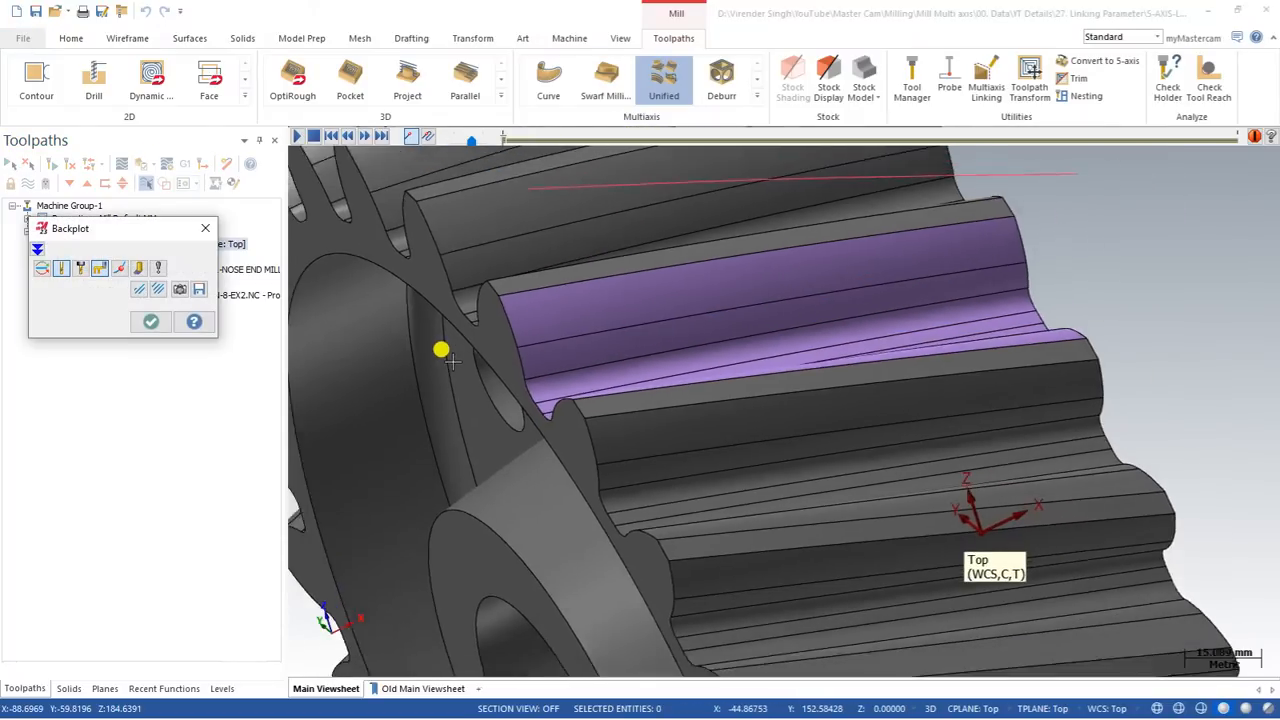
{"action": "scroll", "coordinate": [450, 363], "scroll_direction": "down", "scroll_amount": 1}
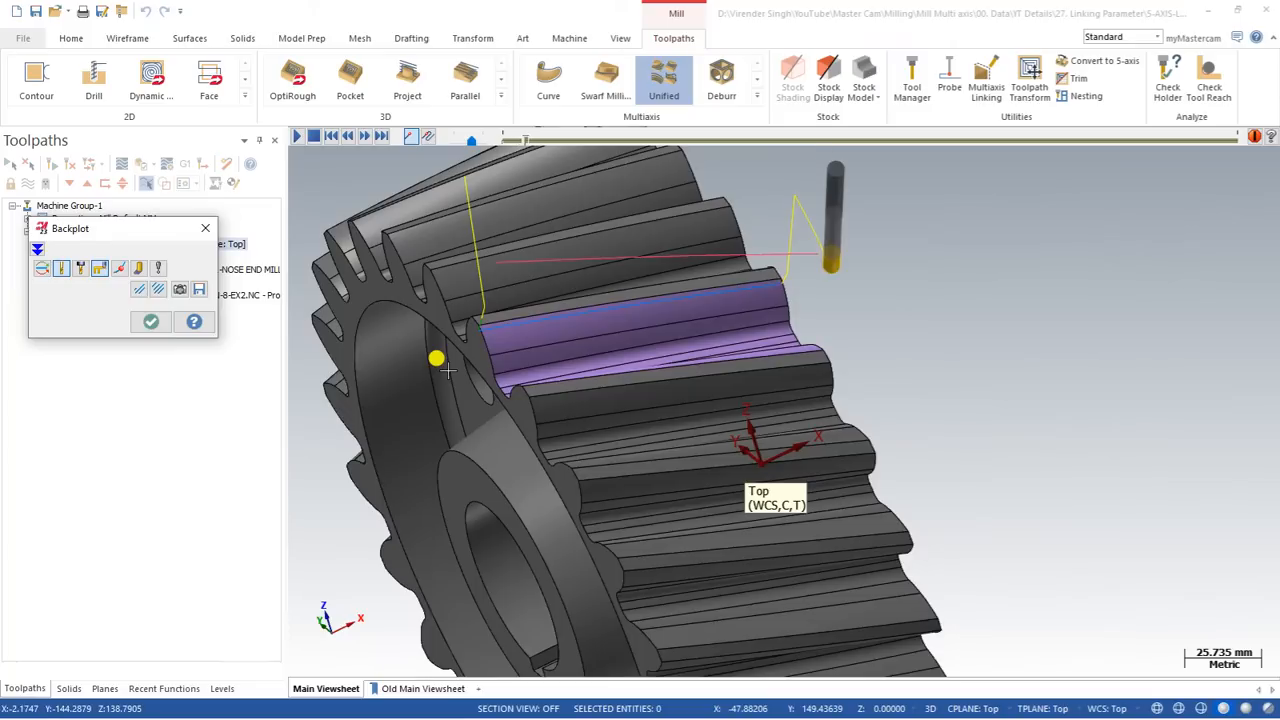
{"action": "middle_click_drag", "start_coordinate": [447, 371], "coordinate": [770, 258]}
{"action": "scroll", "coordinate": [580, 358], "scroll_direction": "down", "scroll_amount": 1}
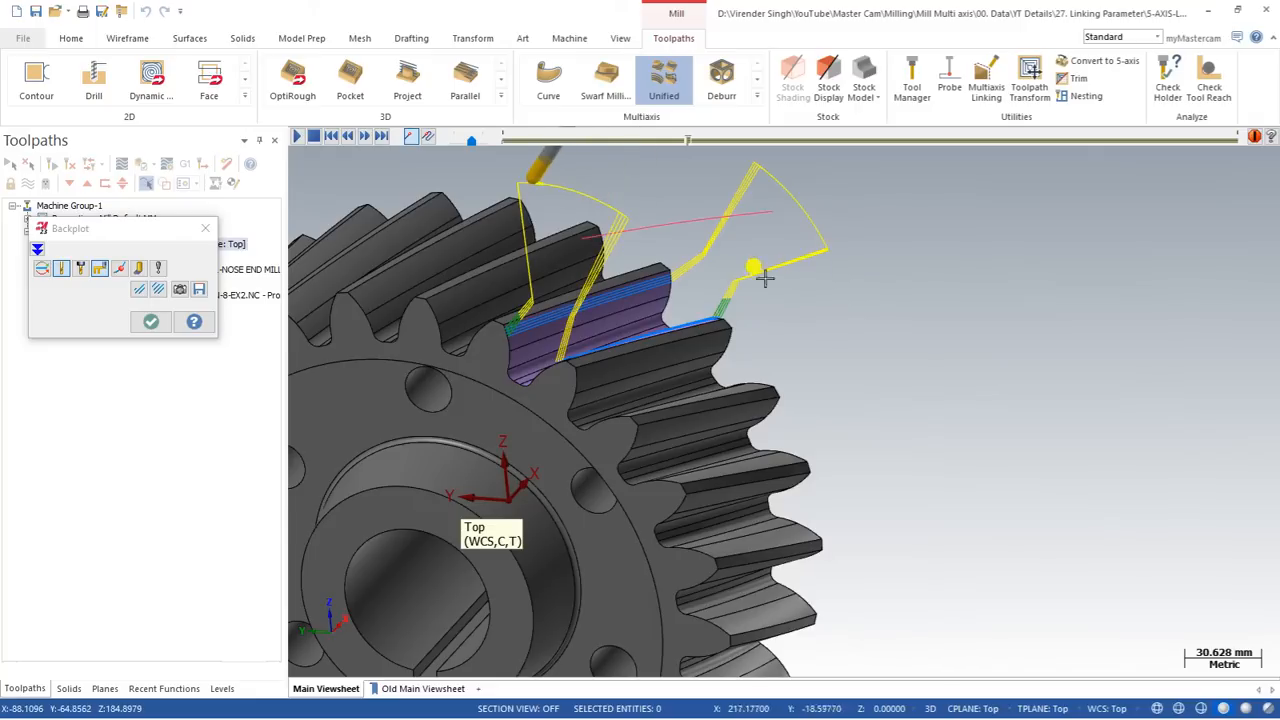
{"action": "key", "text": "Escape"}
Step: Review the small gap size in the linking parameters and examine the blend spline links at the tooth root
{"action": "left_click", "coordinate": [90, 257]}
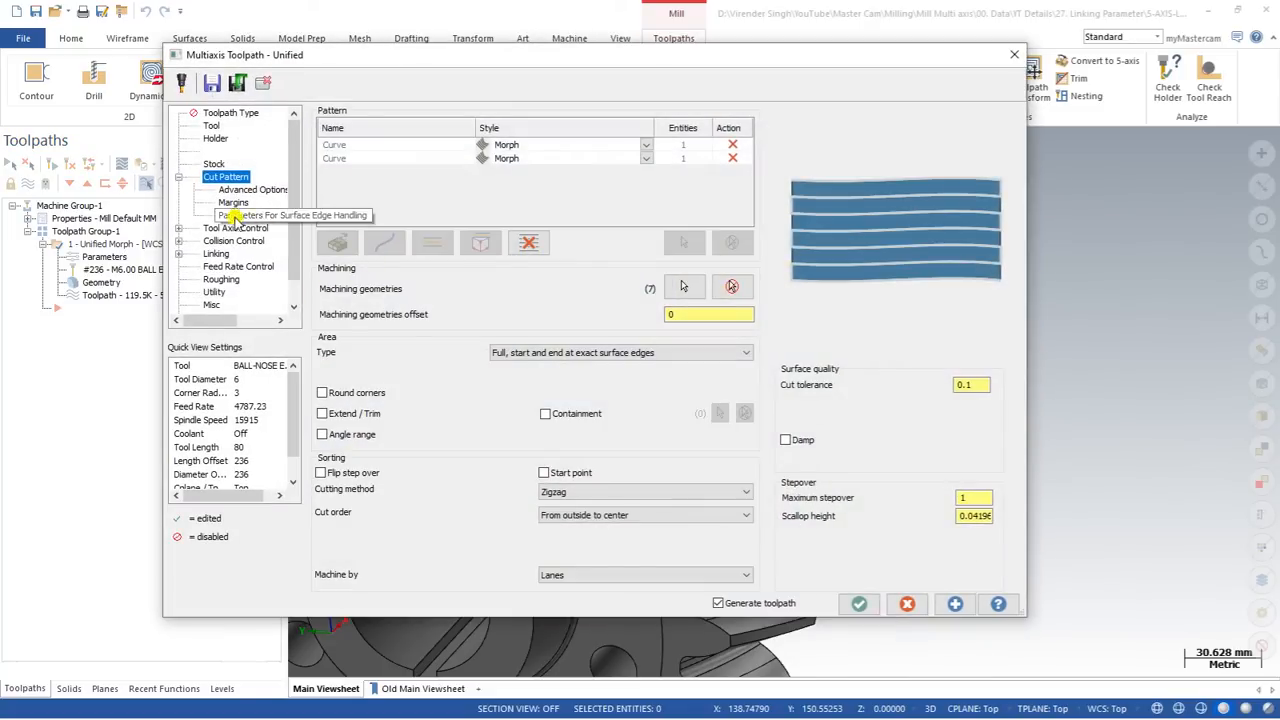
{"action": "left_click", "coordinate": [216, 254]}
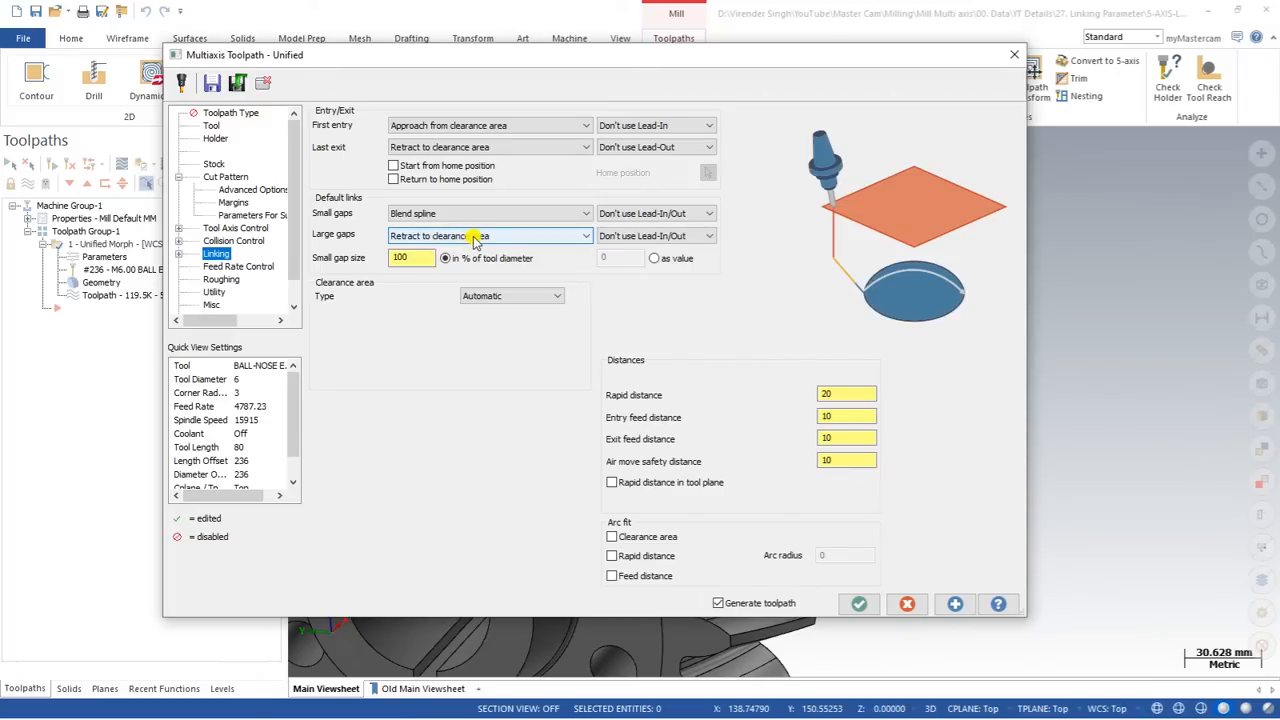
{"action": "left_click", "coordinate": [410, 257]}
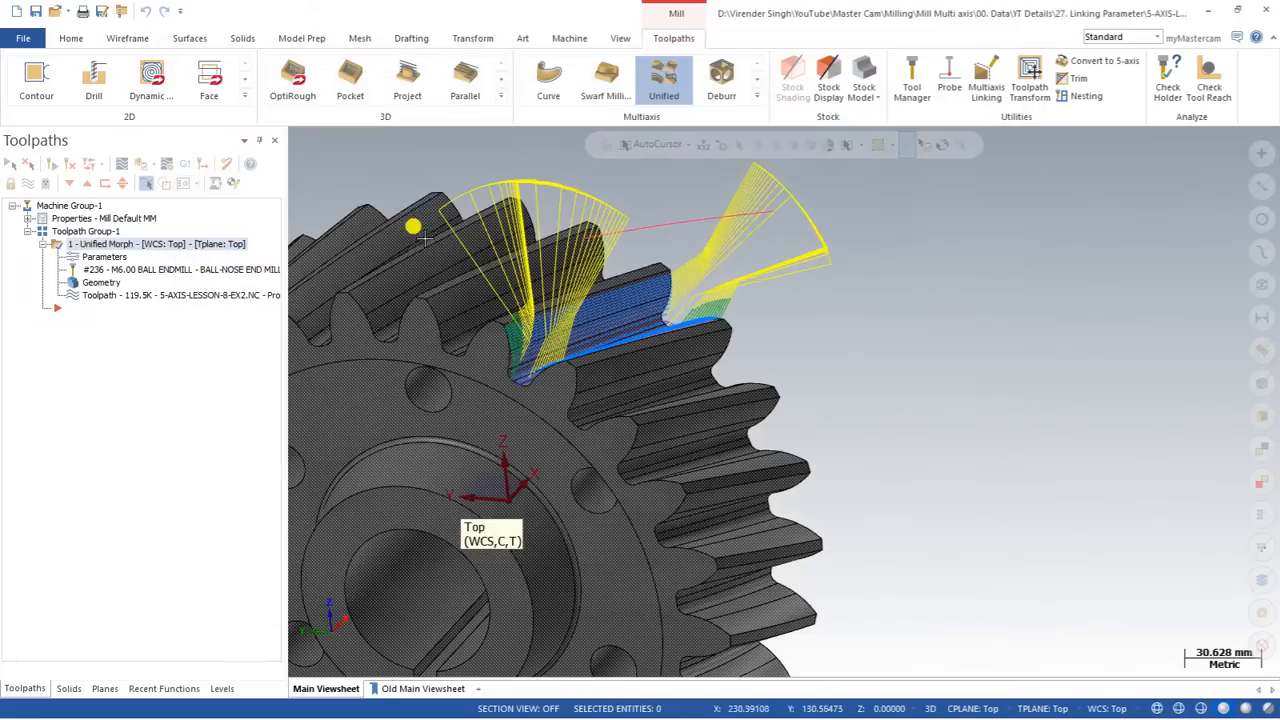
{"action": "scroll", "coordinate": [512, 392], "scroll_direction": "up", "scroll_amount": 5}
{"action": "scroll", "coordinate": [500, 395], "scroll_direction": "up", "scroll_amount": 3}
{"action": "middle_click_drag", "start_coordinate": [495, 394], "coordinate": [581, 412]}
{"action": "scroll", "coordinate": [578, 408], "scroll_direction": "up", "scroll_amount": 4}
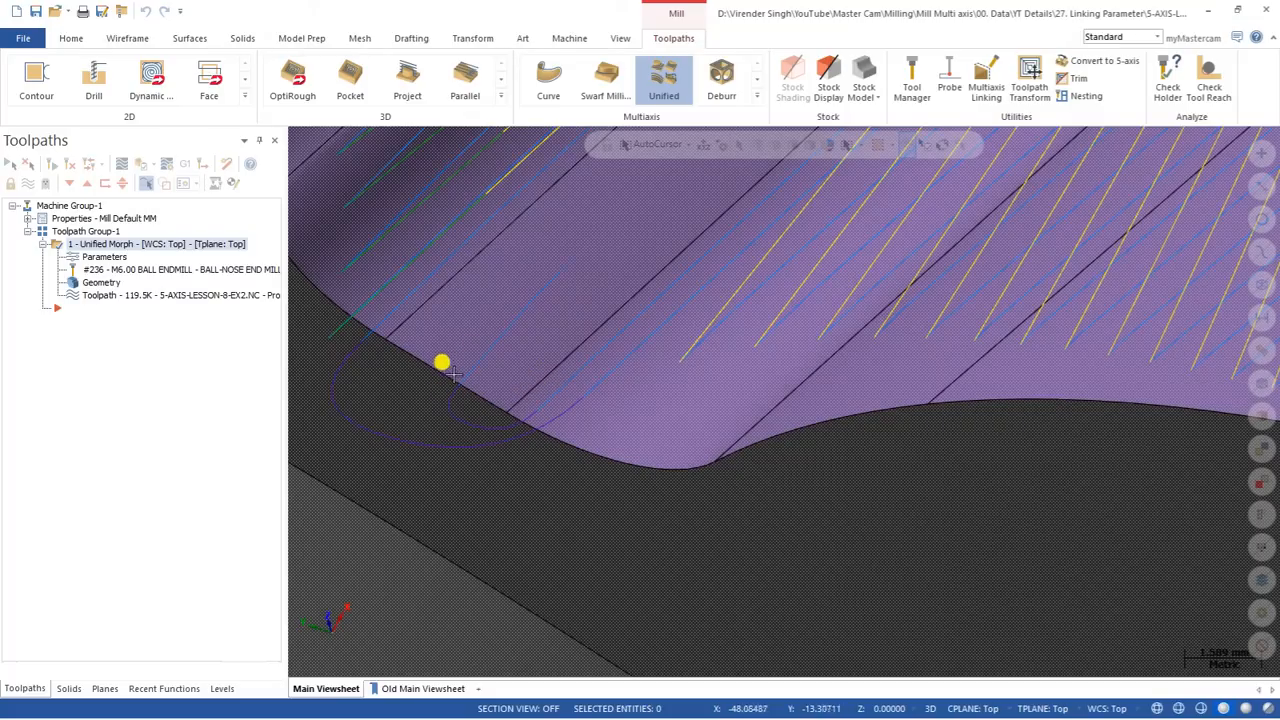
{"action": "scroll", "coordinate": [452, 373], "scroll_direction": "down", "scroll_amount": 5}
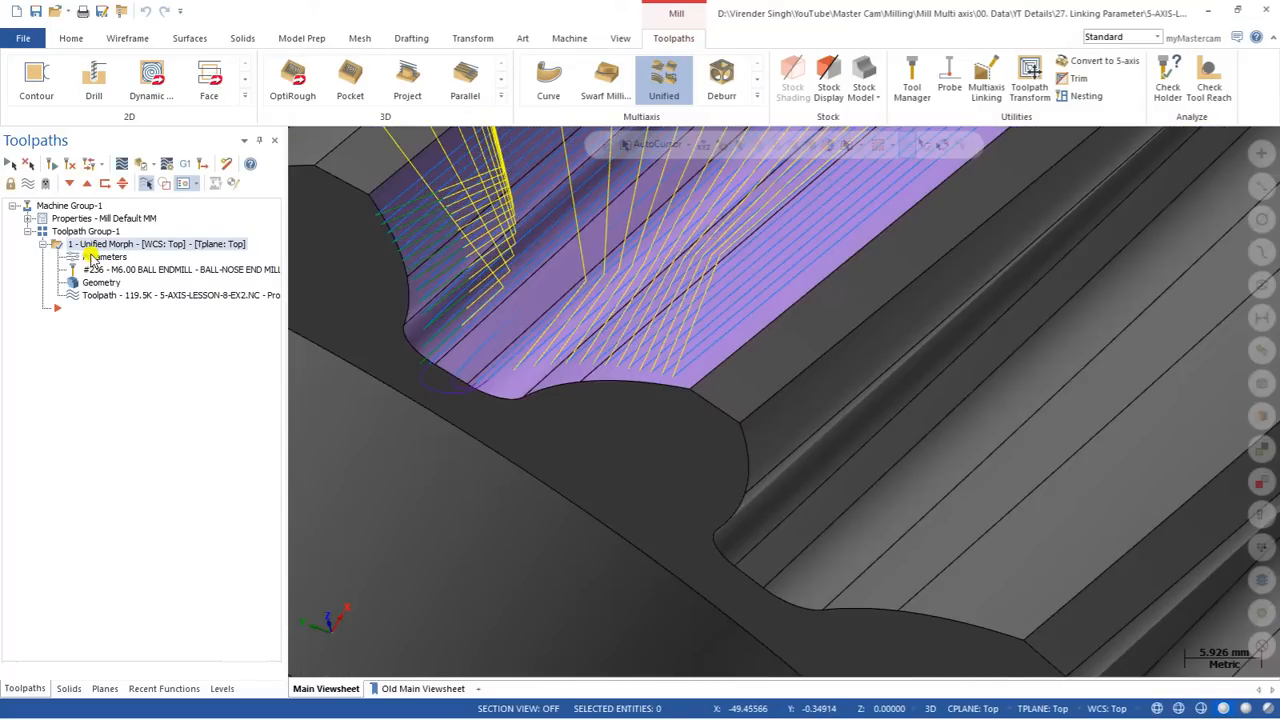
Step: Set the small gap size to 200% of tool diameter, regenerate the toolpath and inspect the links at the tooth root
{"action": "left_click", "coordinate": [105, 257]}
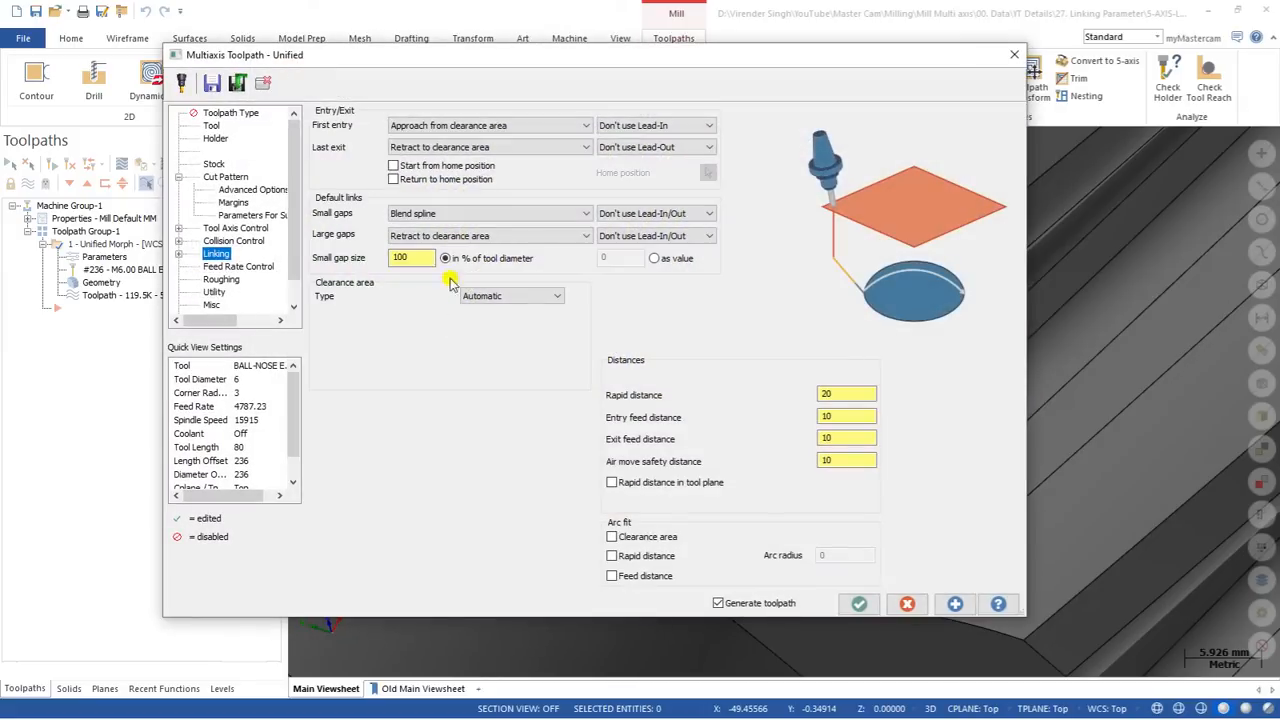
{"action": "left_click_drag", "start_coordinate": [420, 257], "coordinate": [313, 262]}
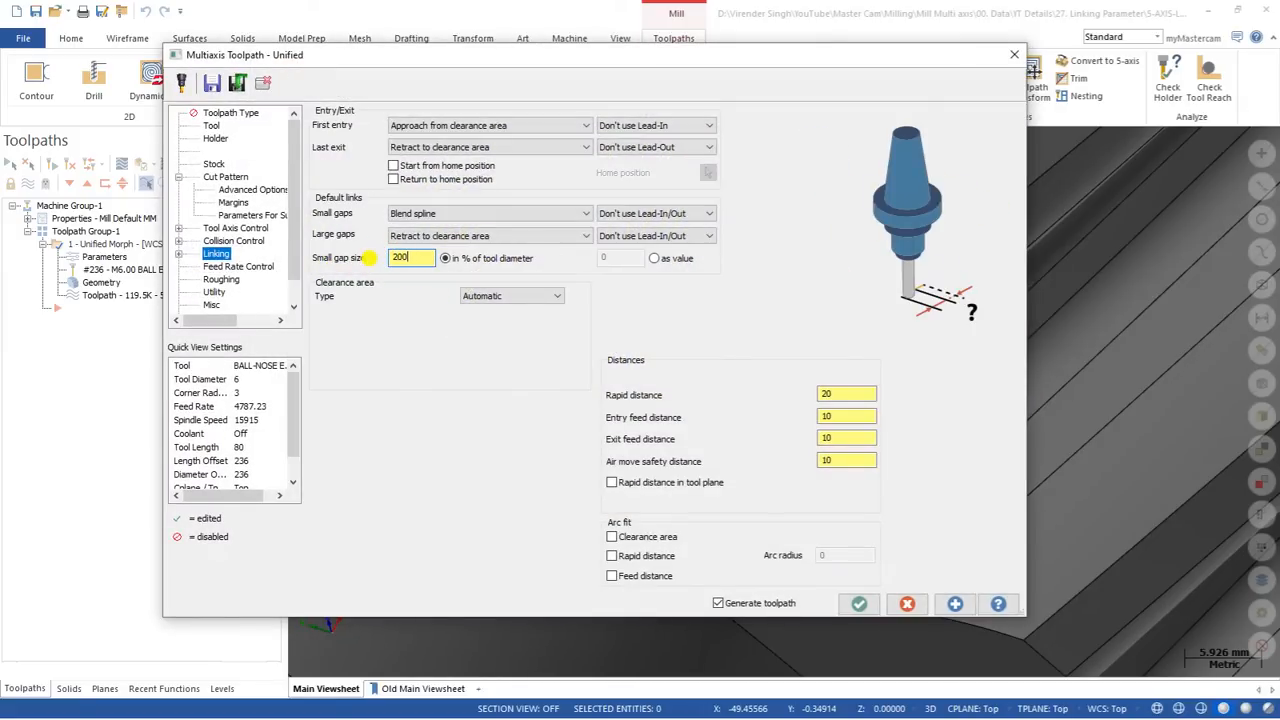
{"action": "key", "text": "Return"}
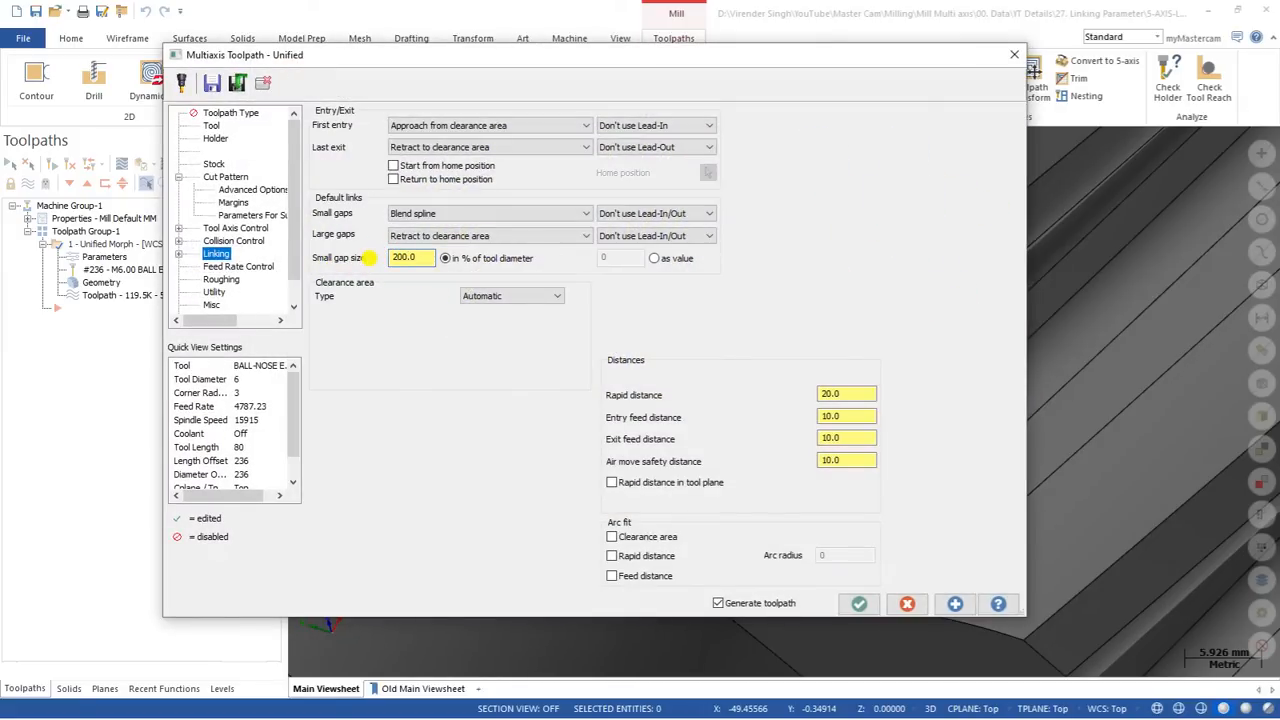
{"action": "left_click", "coordinate": [859, 602]}
{"action": "mouse_move", "coordinate": [444, 361]}
{"action": "middle_mouse_down"}
{"action": "mouse_move", "coordinate": [434, 300]}
{"action": "mouse_move", "coordinate": [455, 277]}
{"action": "mouse_move", "coordinate": [441, 300]}
{"action": "mouse_move", "coordinate": [400, 297]}
{"action": "mouse_move", "coordinate": [430, 352]}
{"action": "middle_mouse_up"}
{"action": "scroll", "coordinate": [448, 289], "scroll_direction": "up", "scroll_amount": 2}
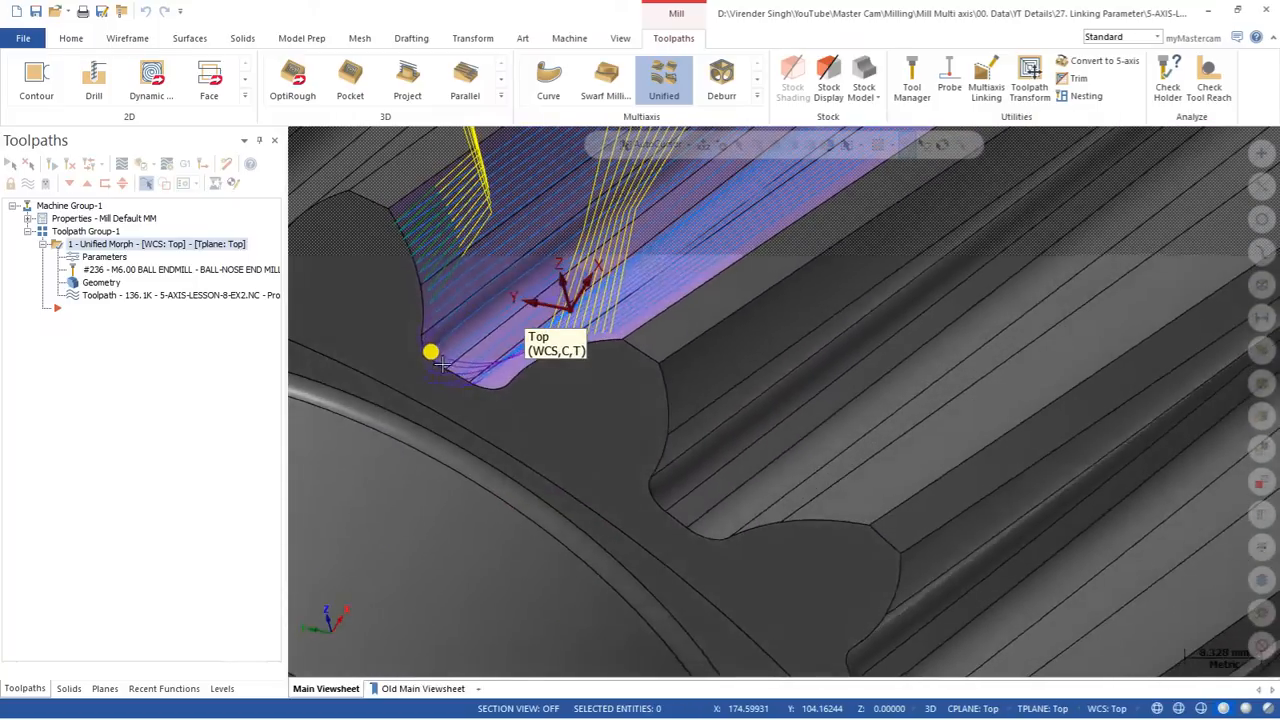
{"action": "scroll", "coordinate": [425, 295], "scroll_direction": "up", "scroll_amount": 1}
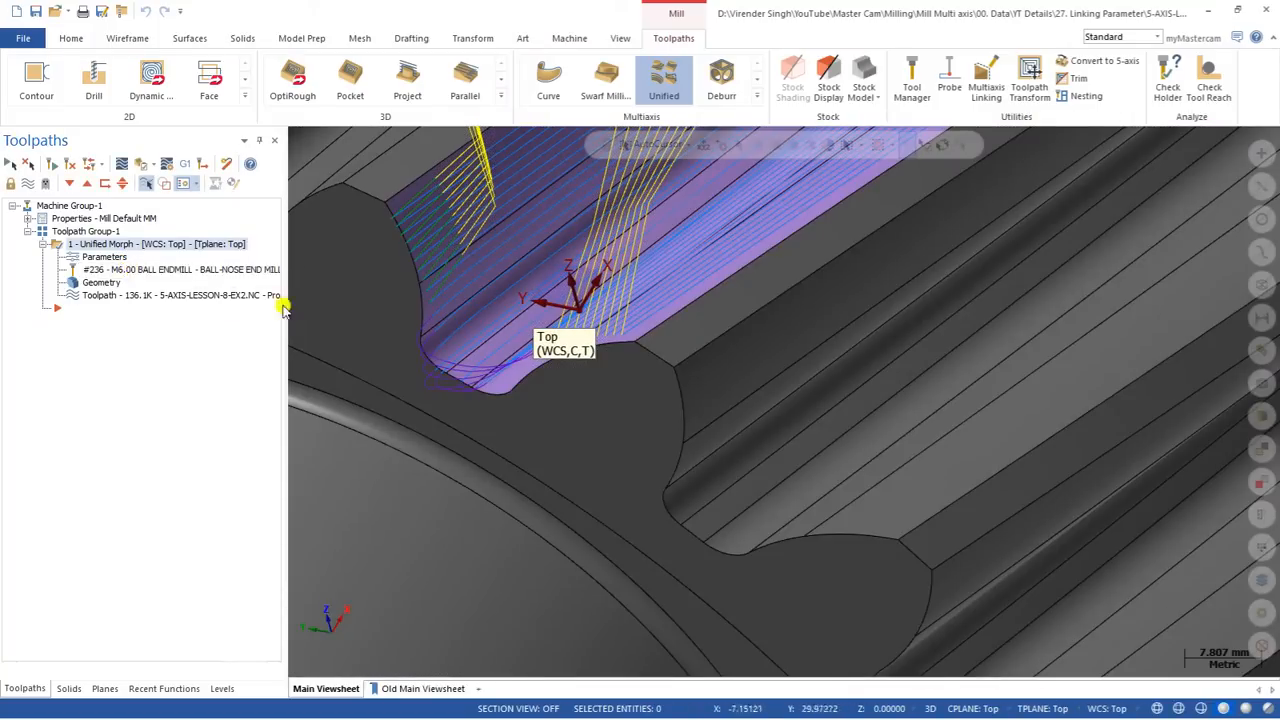
{"action": "scroll", "coordinate": [420, 305], "scroll_direction": "up", "scroll_amount": 2}
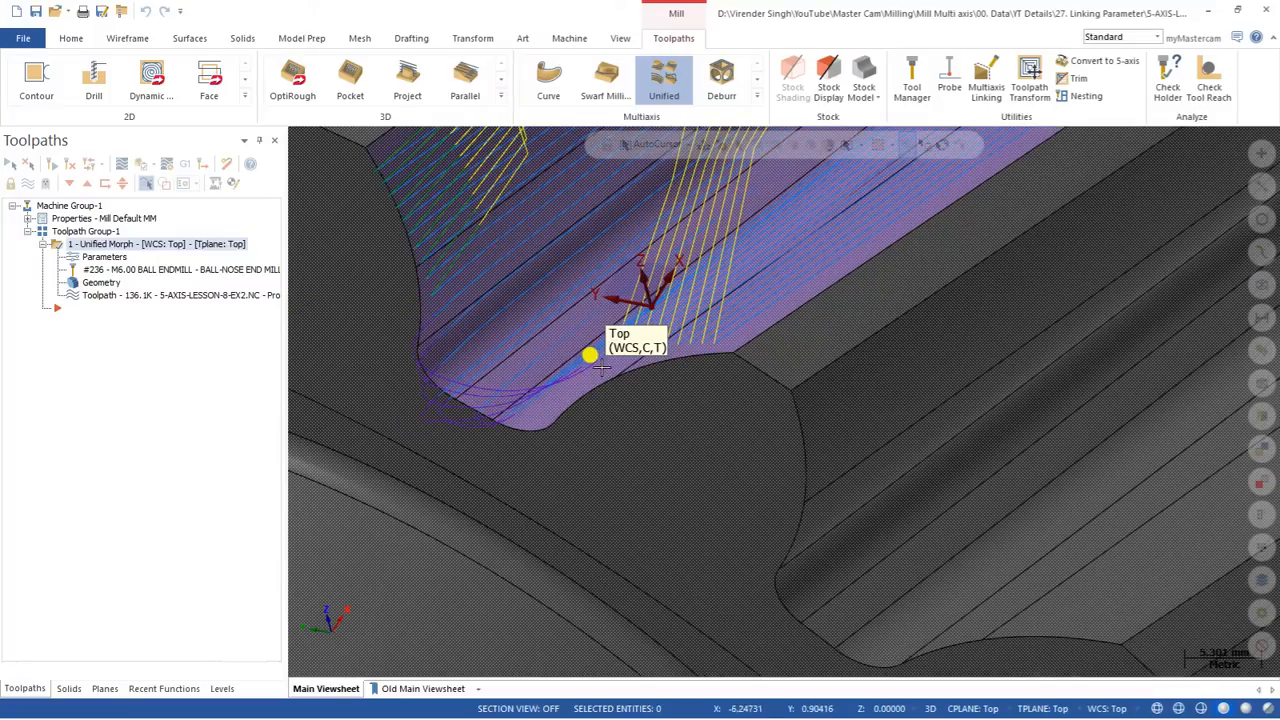
{"action": "scroll", "coordinate": [455, 346], "scroll_direction": "down", "scroll_amount": 2}
{"action": "mouse_move", "coordinate": [437, 362]}
{"action": "middle_mouse_down"}
{"action": "mouse_move", "coordinate": [411, 272]}
{"action": "mouse_move", "coordinate": [389, 318]}
{"action": "middle_mouse_up"}
Step: Set the small gap size to 100% of tool diameter and large gaps to Blend spline, and regenerate the toolpath
{"action": "left_click", "coordinate": [93, 257]}
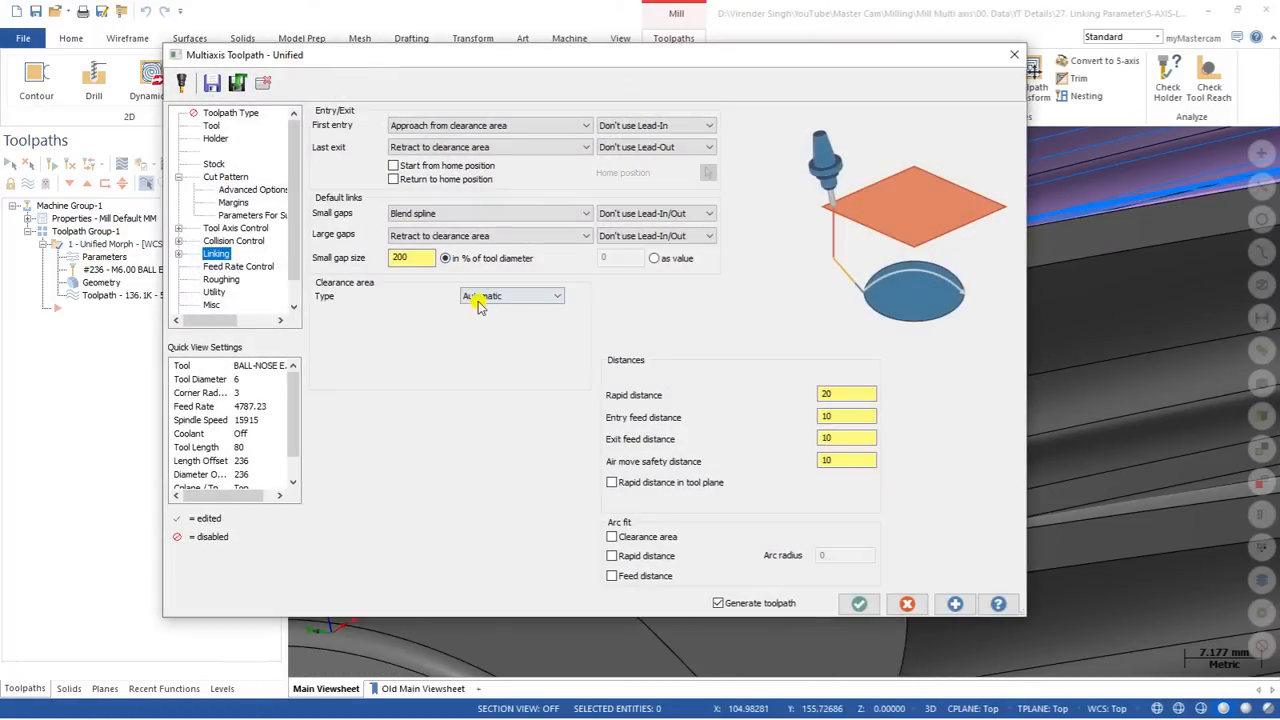
{"action": "key", "text": "Return"}
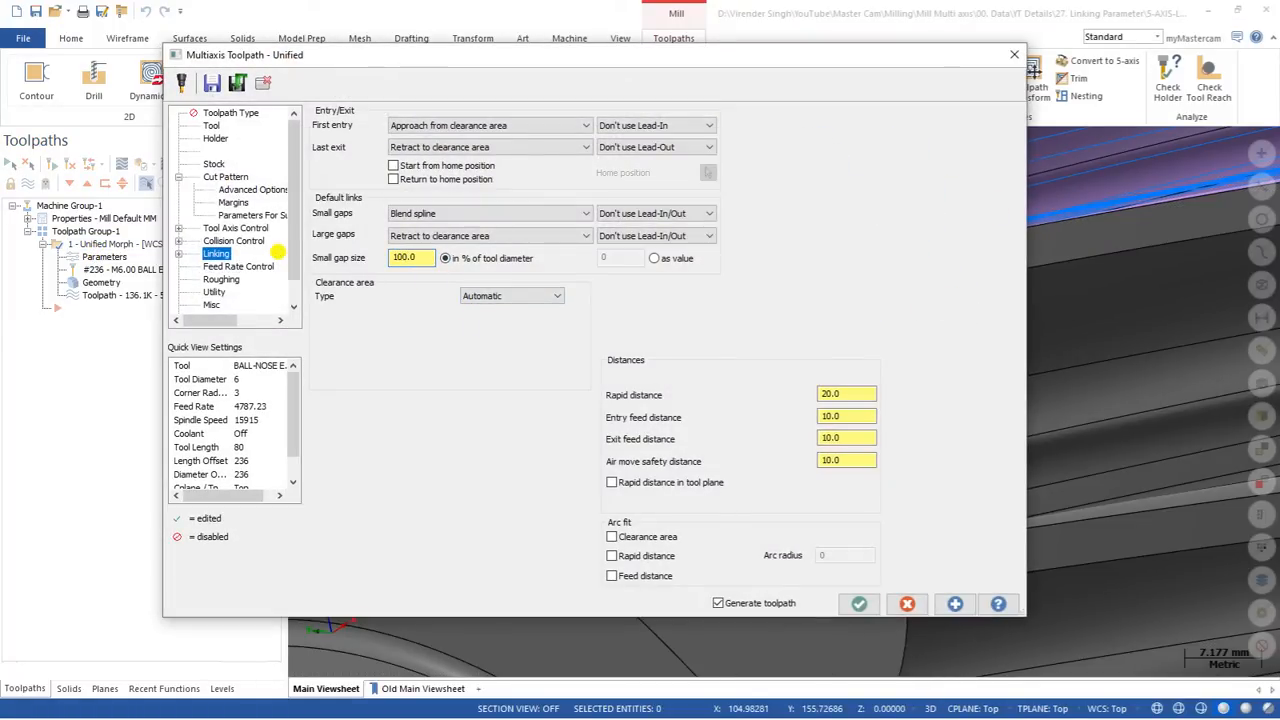
{"action": "left_click", "coordinate": [420, 238]}
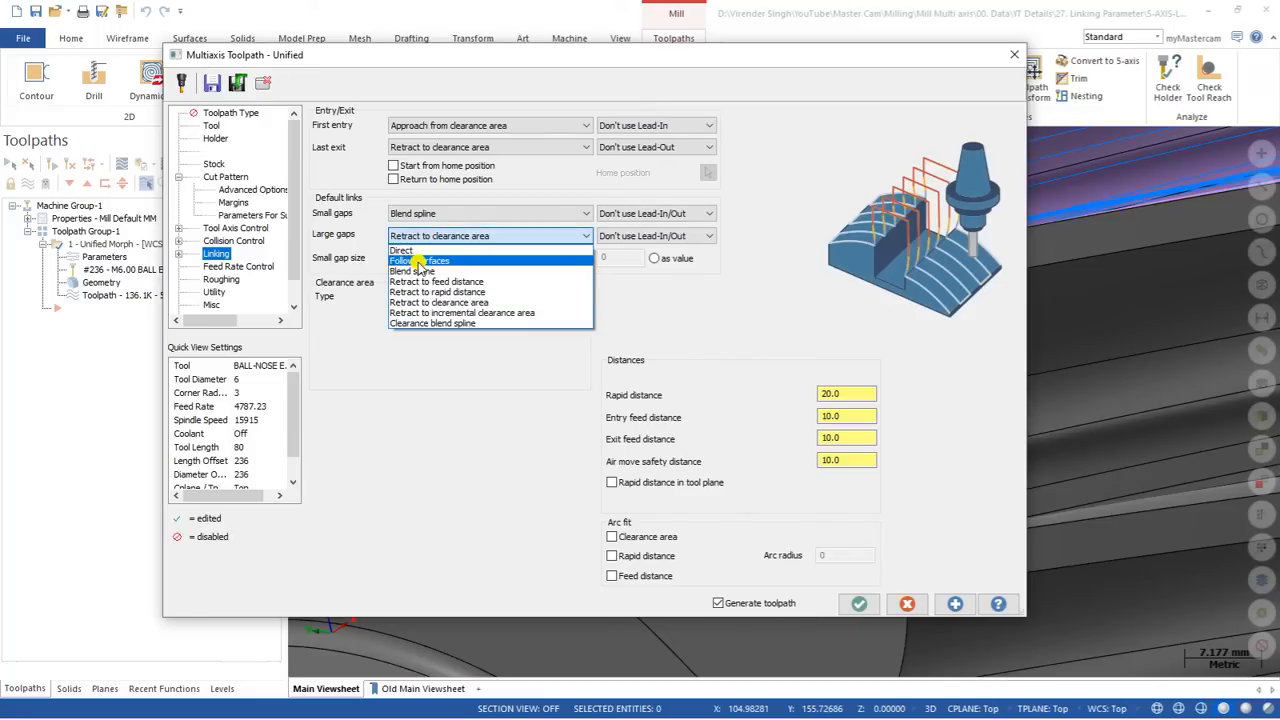
{"action": "left_click", "coordinate": [420, 271]}
{"action": "left_click", "coordinate": [859, 604]}
Step: Backplot the toolpath and examine the blend spline links across the large gaps at both tooth ends
{"action": "scroll", "coordinate": [500, 392], "scroll_direction": "down", "scroll_amount": 3}
{"action": "middle_click_drag", "start_coordinate": [490, 393], "coordinate": [630, 265]}
{"action": "left_click", "coordinate": [121, 165]}
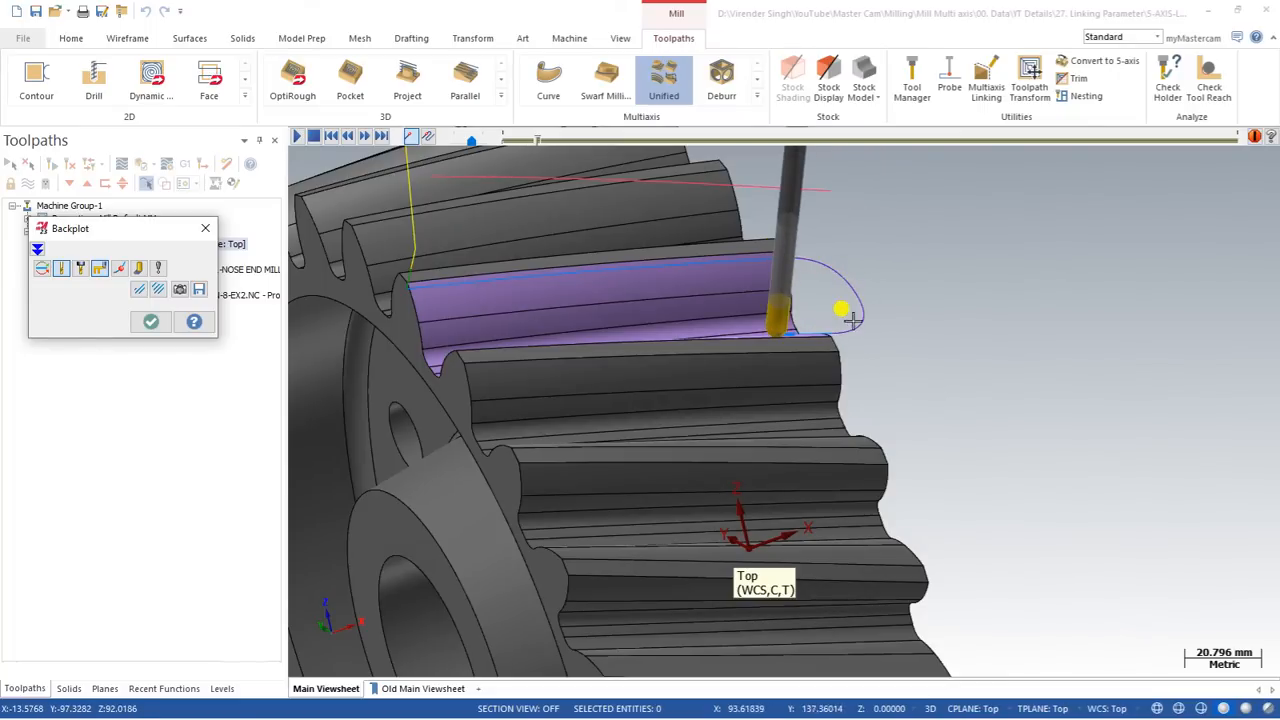
{"action": "middle_click_drag", "start_coordinate": [809, 343], "coordinate": [790, 378]}
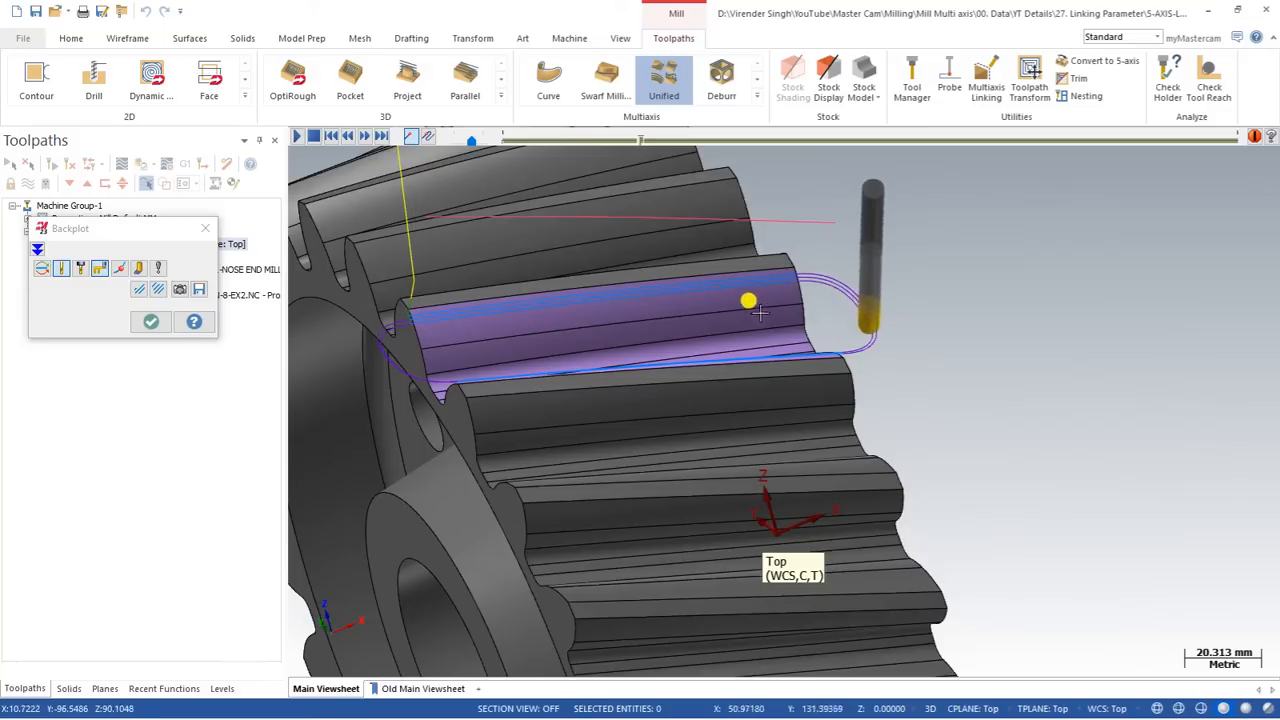
{"action": "key", "text": "Escape"}
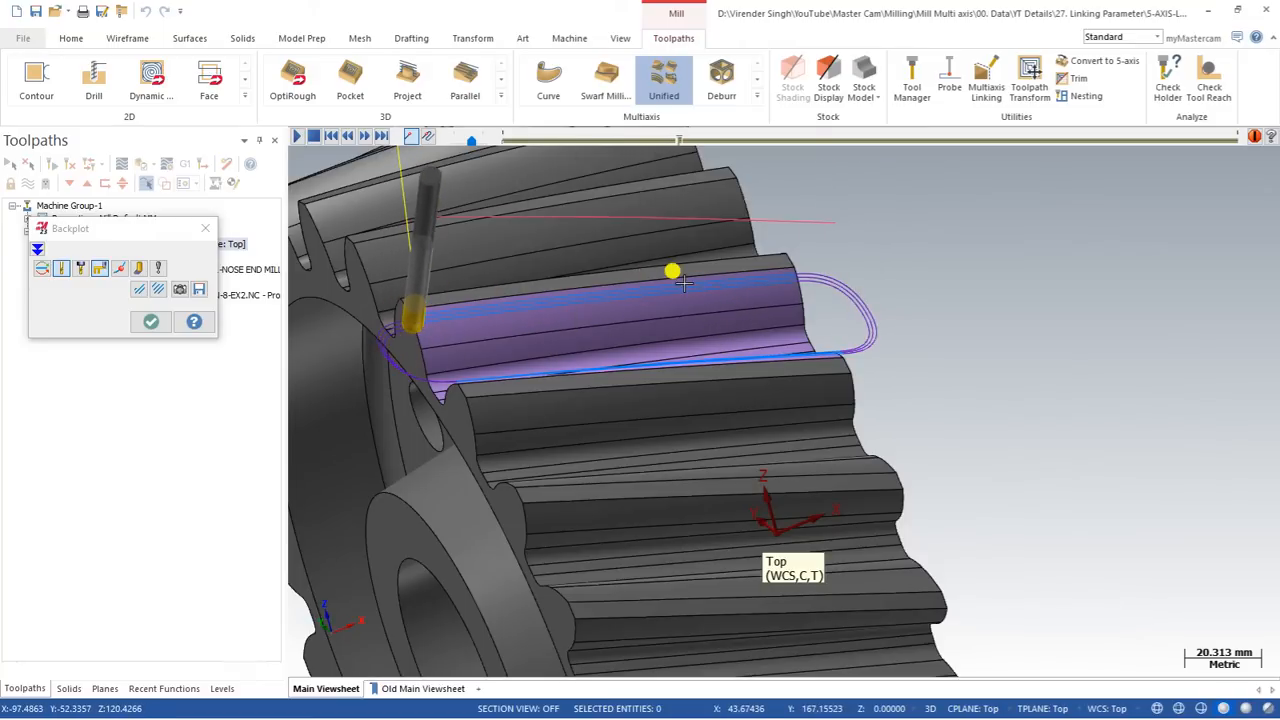
{"action": "key", "text": "Escape"}
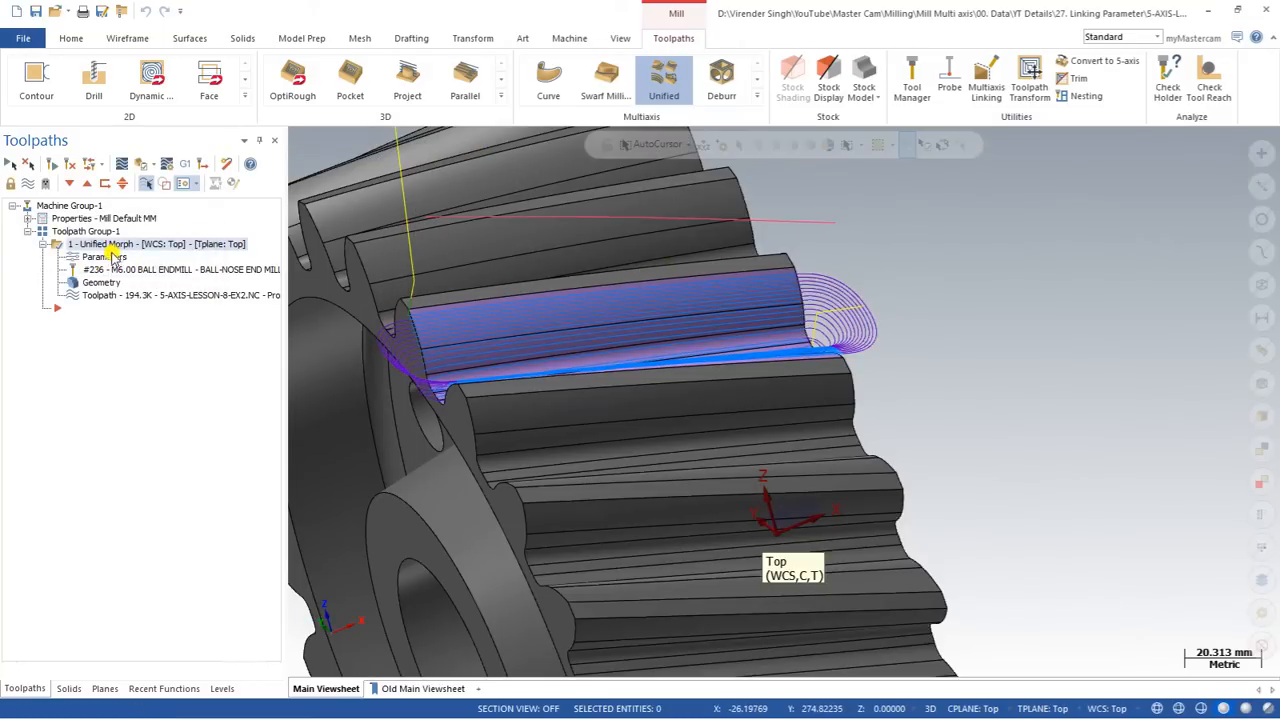
Step: Keep Blend spline for small gaps, set the large gaps link to Direct and regenerate the toolpath
{"action": "left_click", "coordinate": [107, 258]}
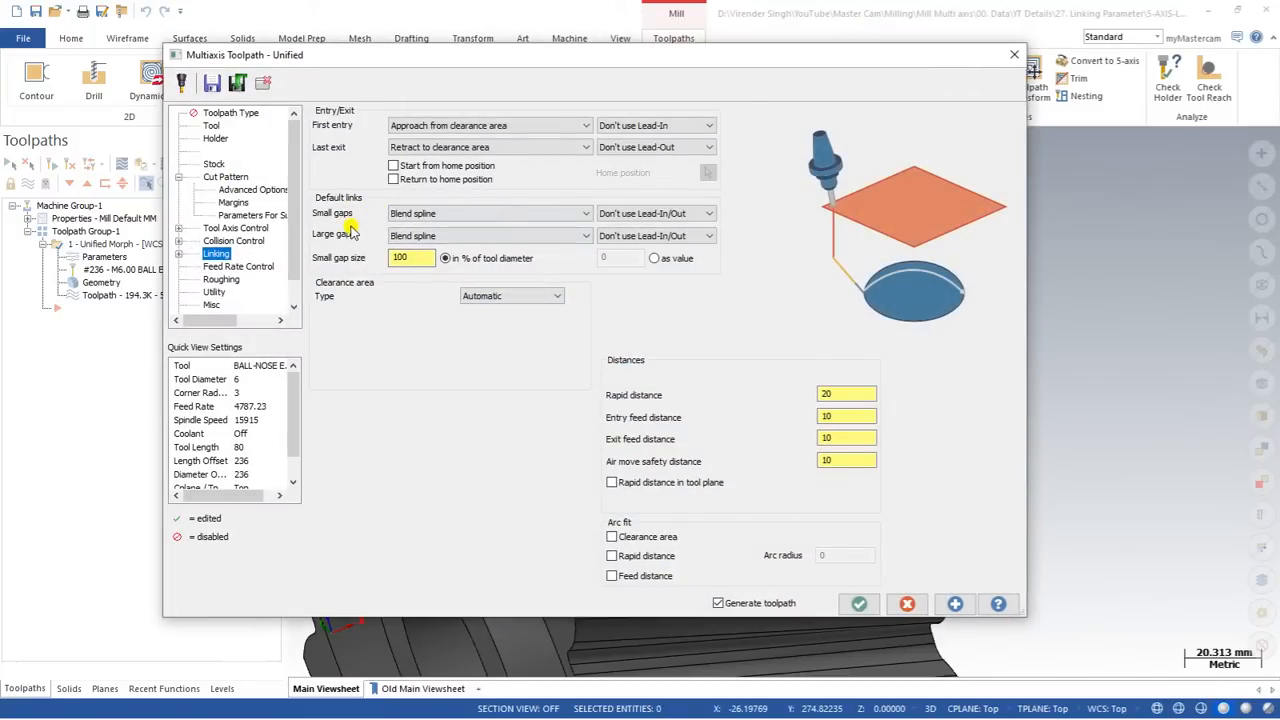
{"action": "left_click", "coordinate": [420, 214]}
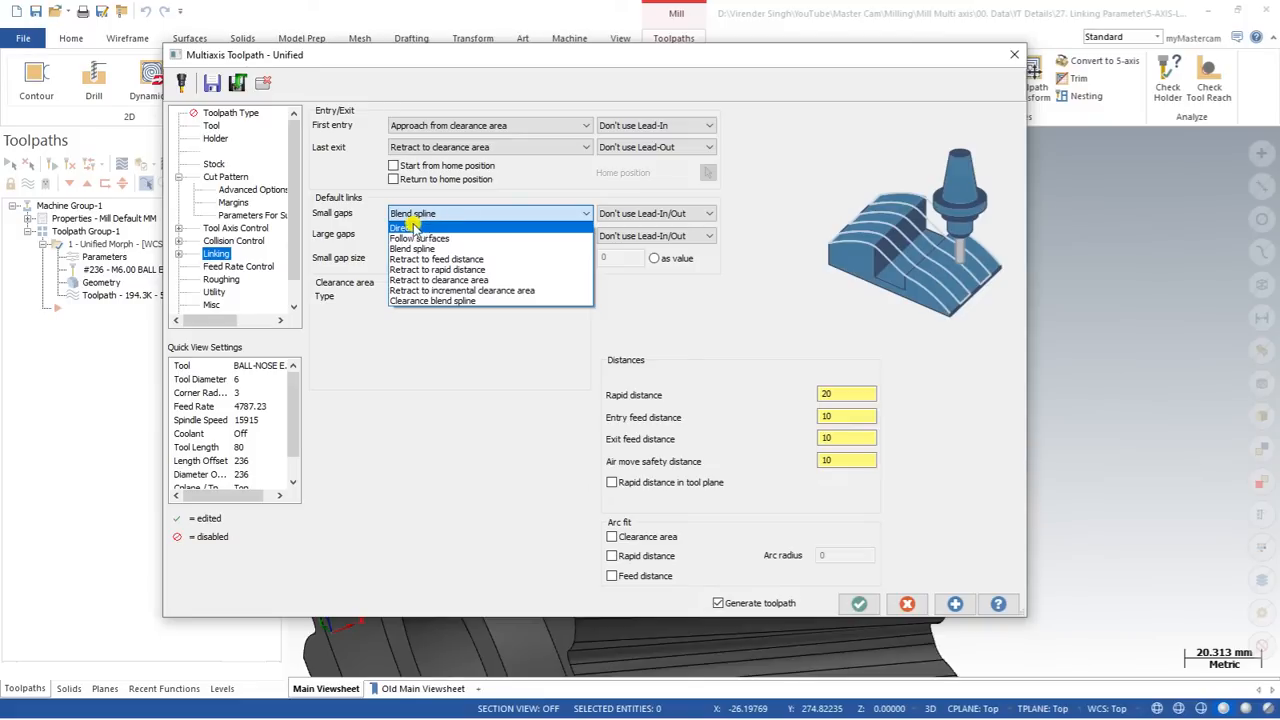
{"action": "left_click", "coordinate": [449, 212]}
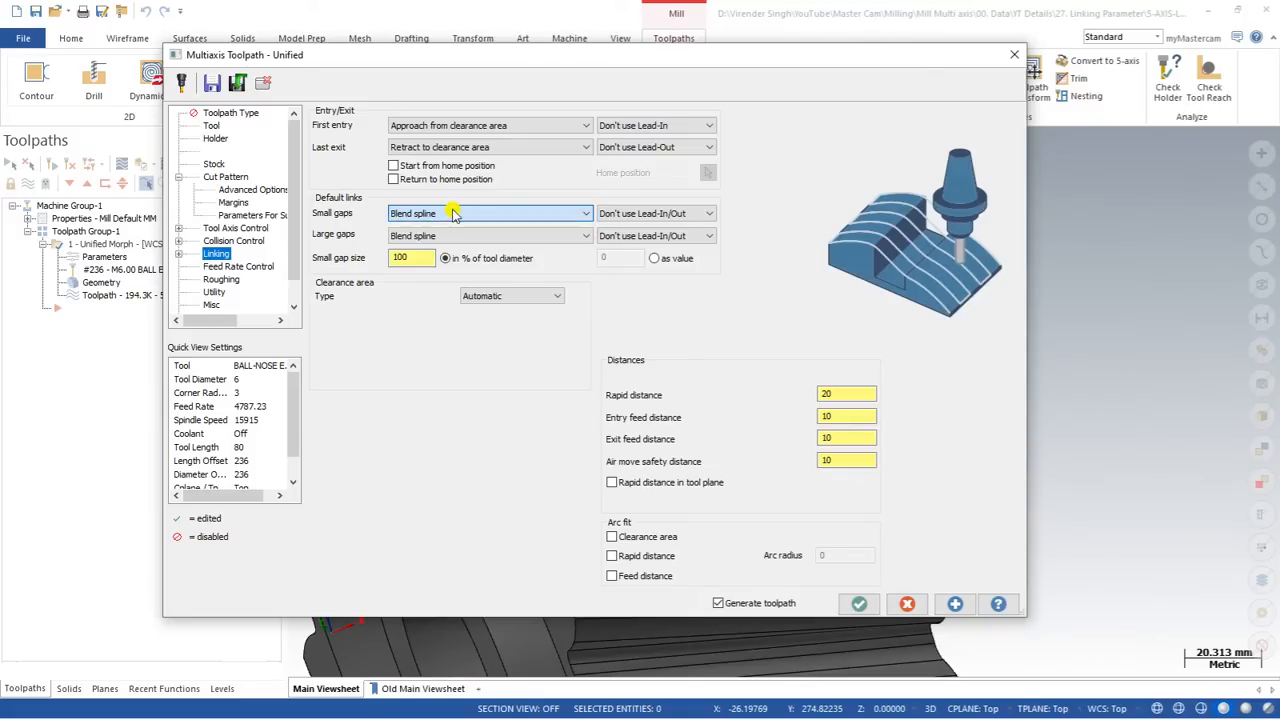
{"action": "left_click", "coordinate": [447, 238]}
{"action": "left_click", "coordinate": [446, 250]}
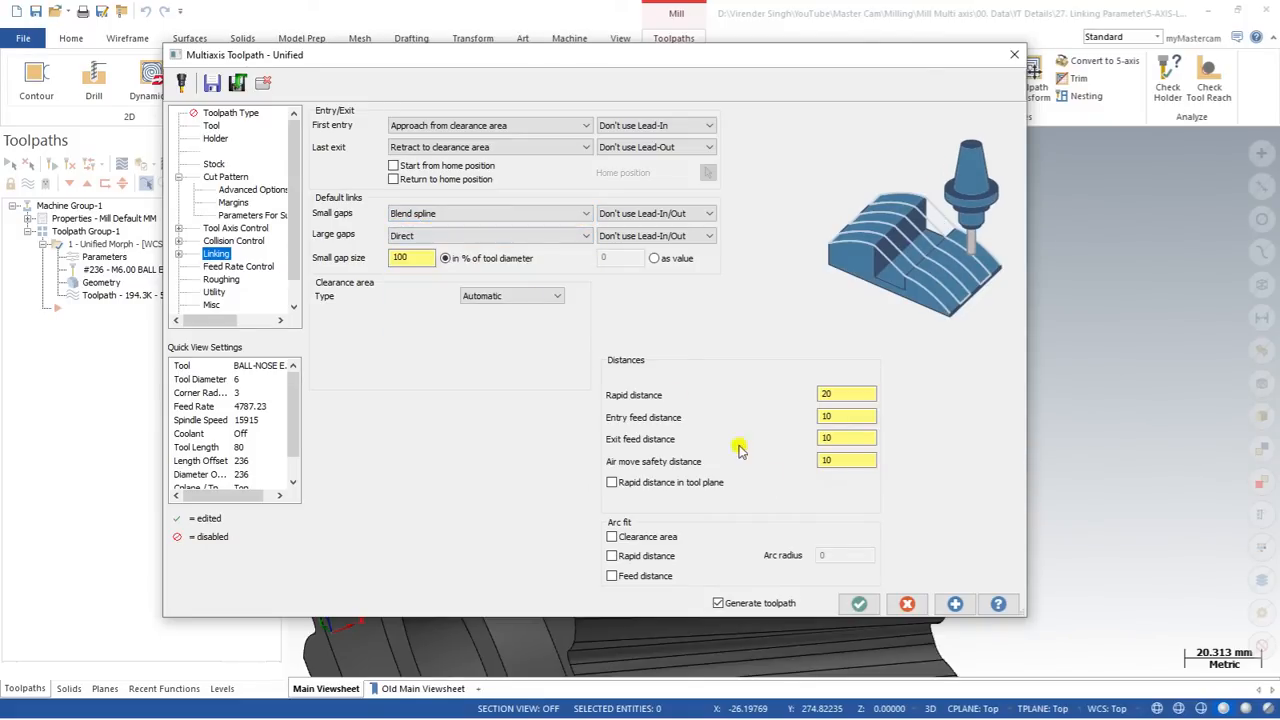
{"action": "left_click", "coordinate": [859, 603]}
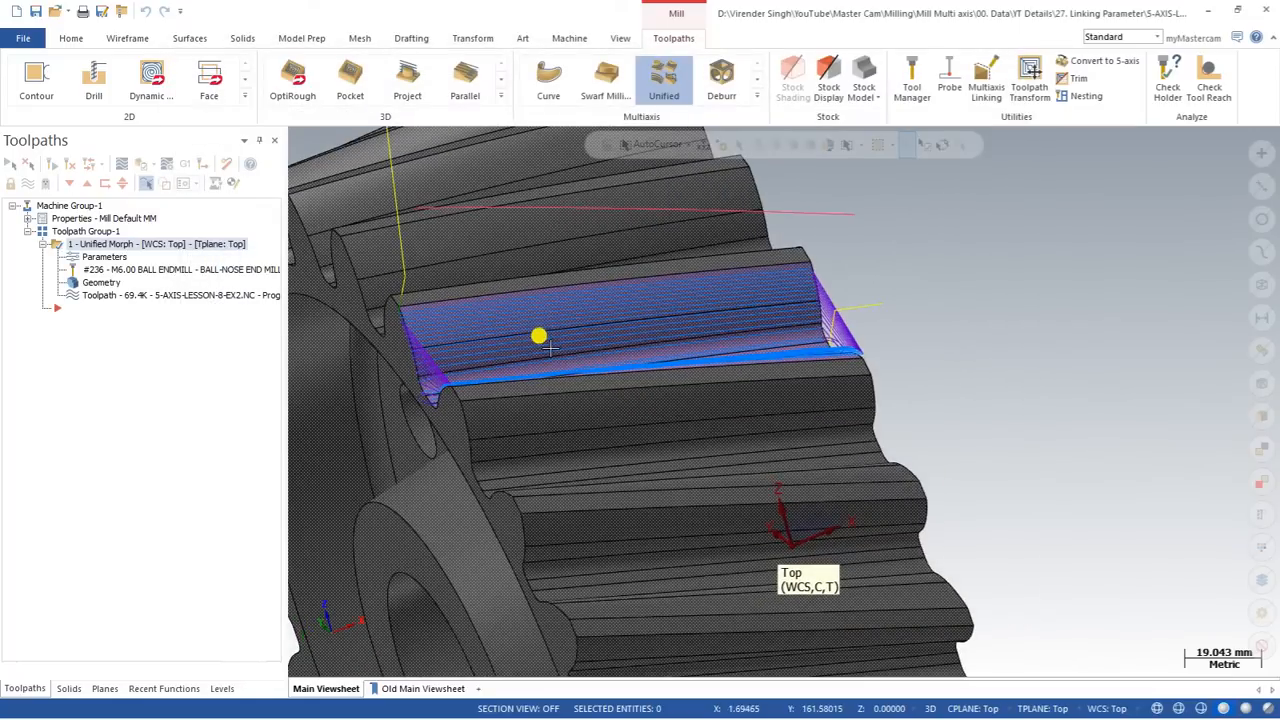
Step: Backplot the toolpath and examine the direct links between the two tooth flanks
{"action": "middle_click_drag", "start_coordinate": [524, 339], "coordinate": [571, 340]}
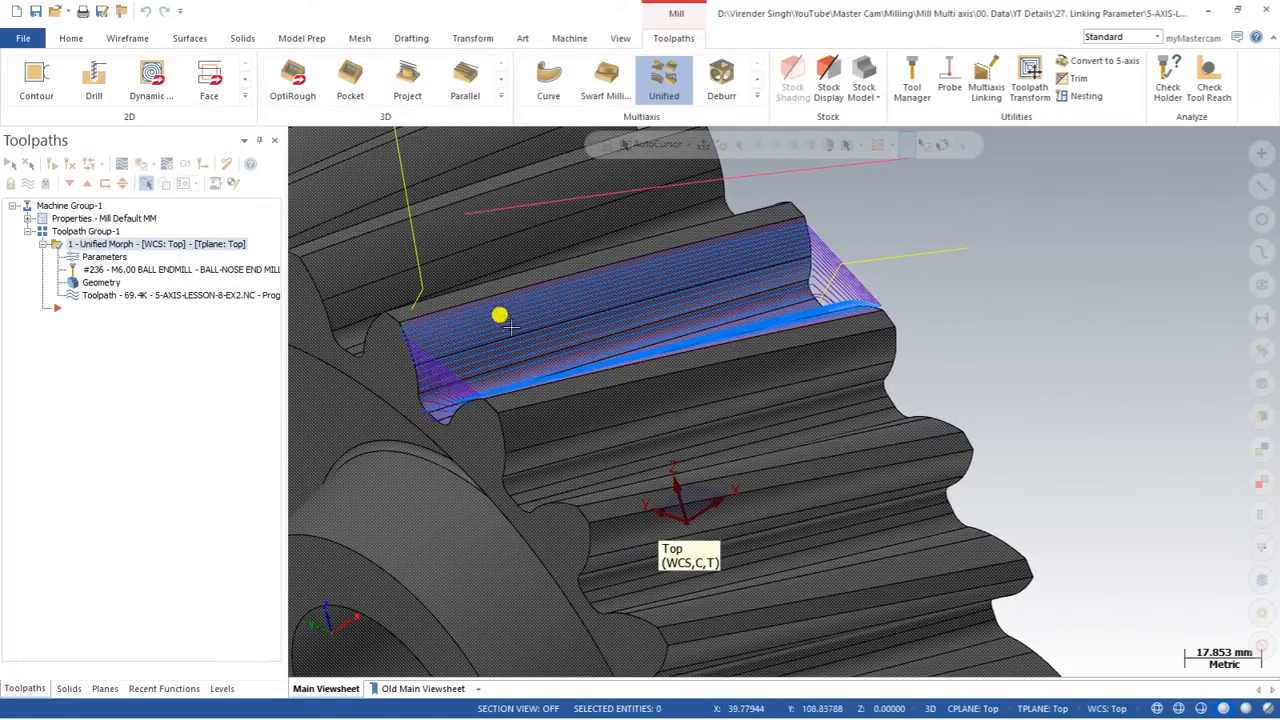
{"action": "left_click", "coordinate": [130, 163]}
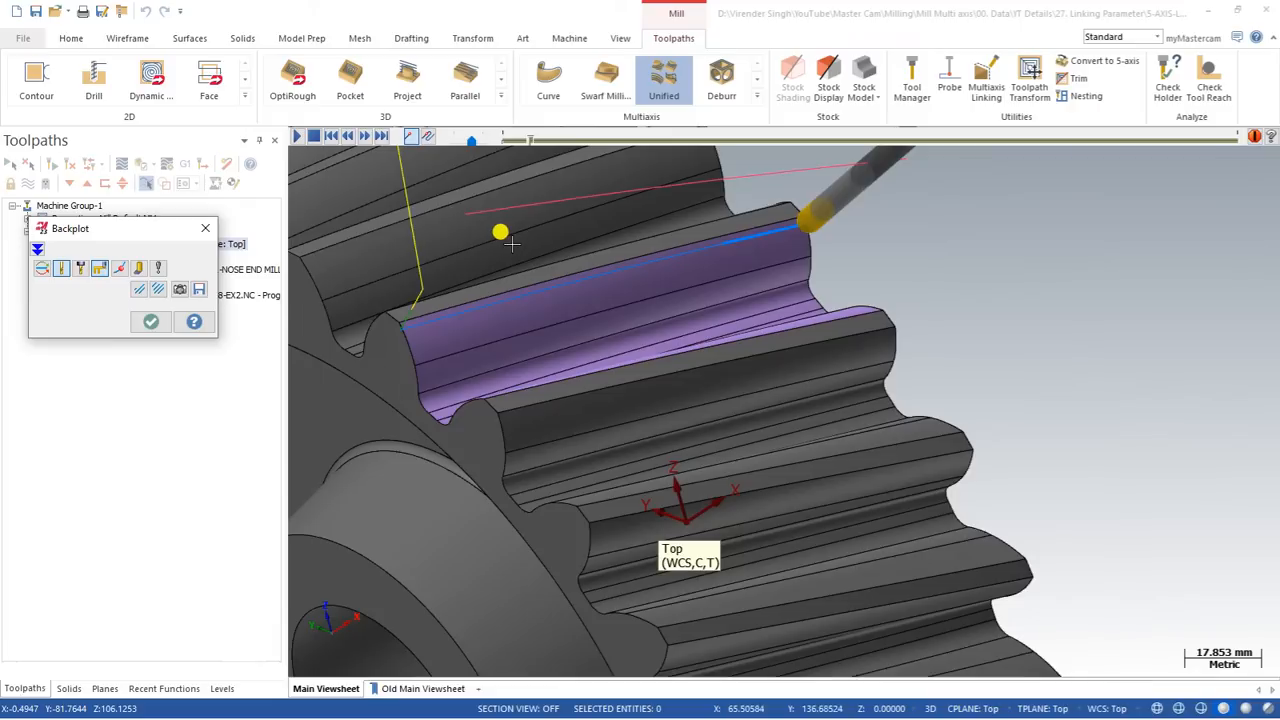
{"action": "scroll", "coordinate": [785, 262], "scroll_direction": "up", "scroll_amount": 3}
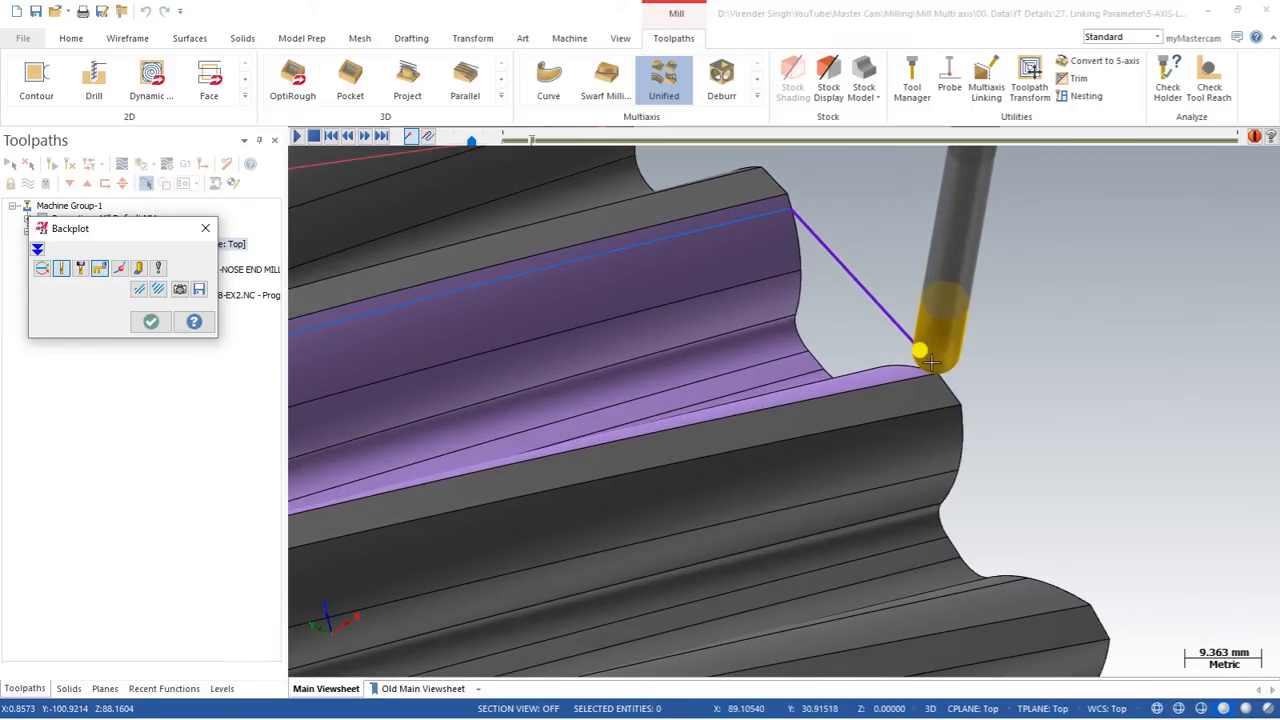
{"action": "scroll", "coordinate": [930, 362], "scroll_direction": "down", "scroll_amount": 2}
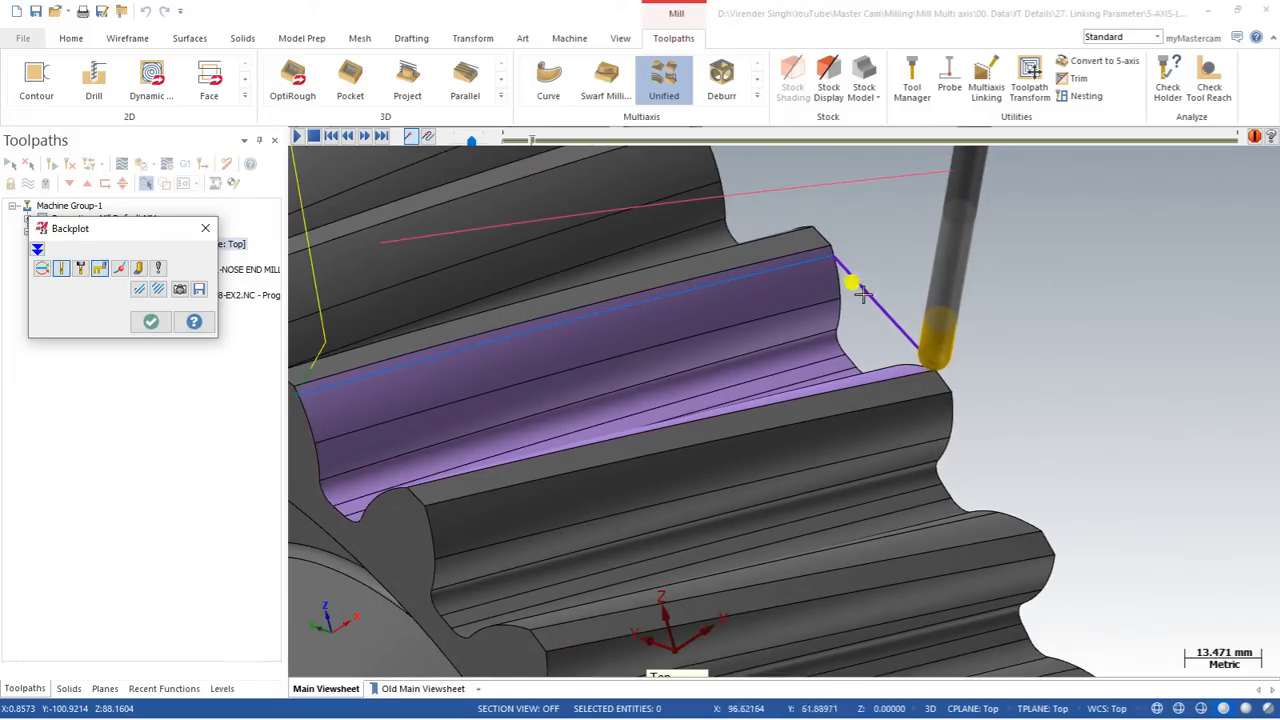
{"action": "scroll", "coordinate": [860, 300], "scroll_direction": "up", "scroll_amount": 1}
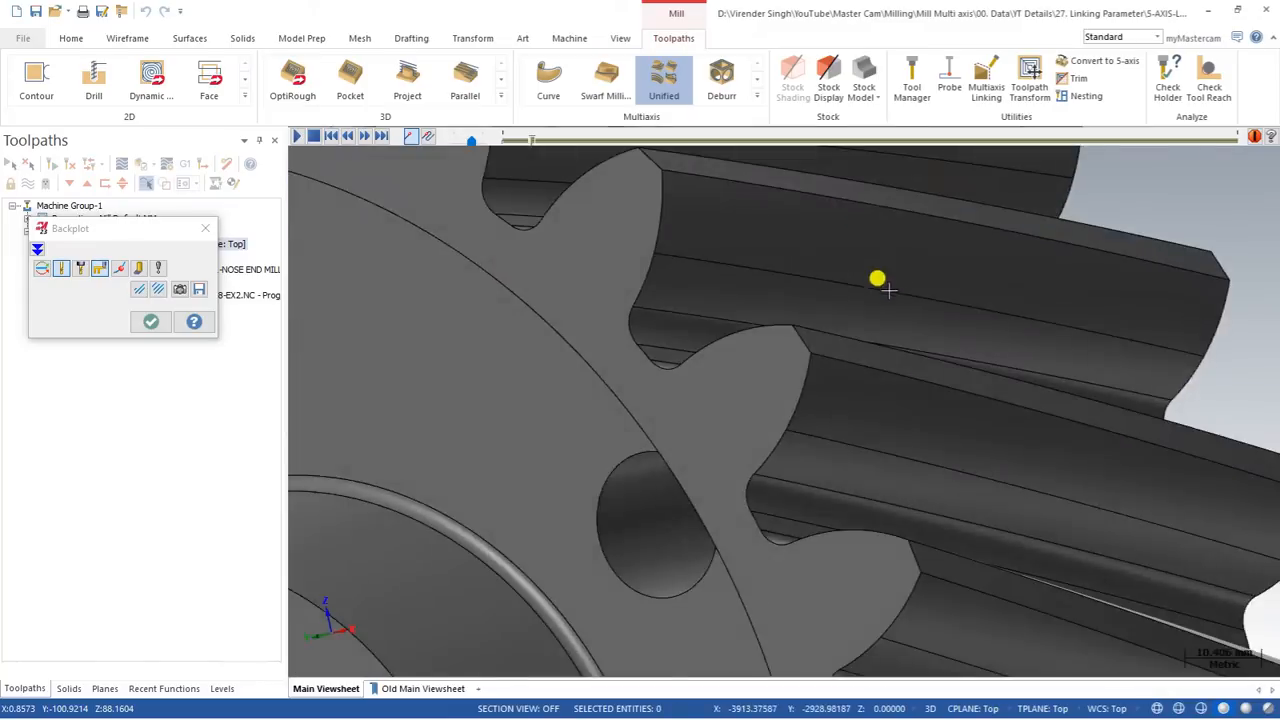
{"action": "scroll", "coordinate": [826, 342], "scroll_direction": "down", "scroll_amount": 2}
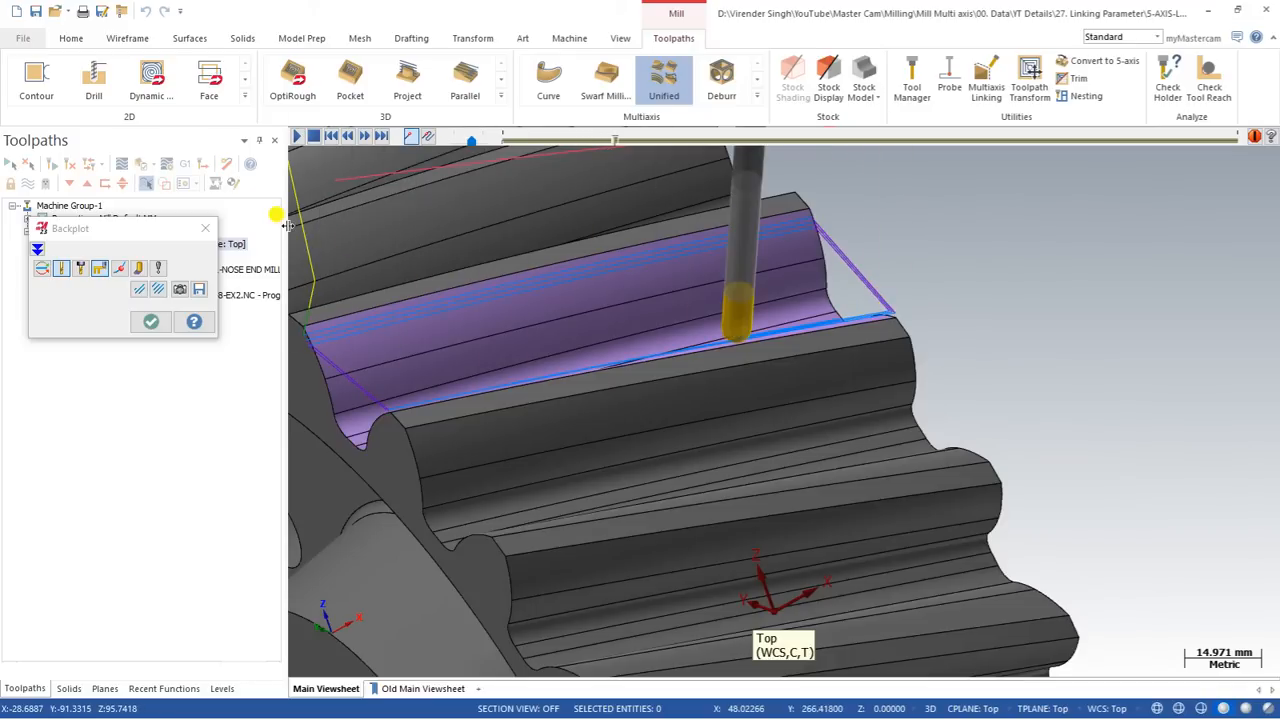
{"action": "left_click", "coordinate": [205, 228]}
Step: Set the large gaps link to Follow surfaces, regenerate the toolpath and inspect the links at the tooth end
{"action": "left_click", "coordinate": [90, 262]}
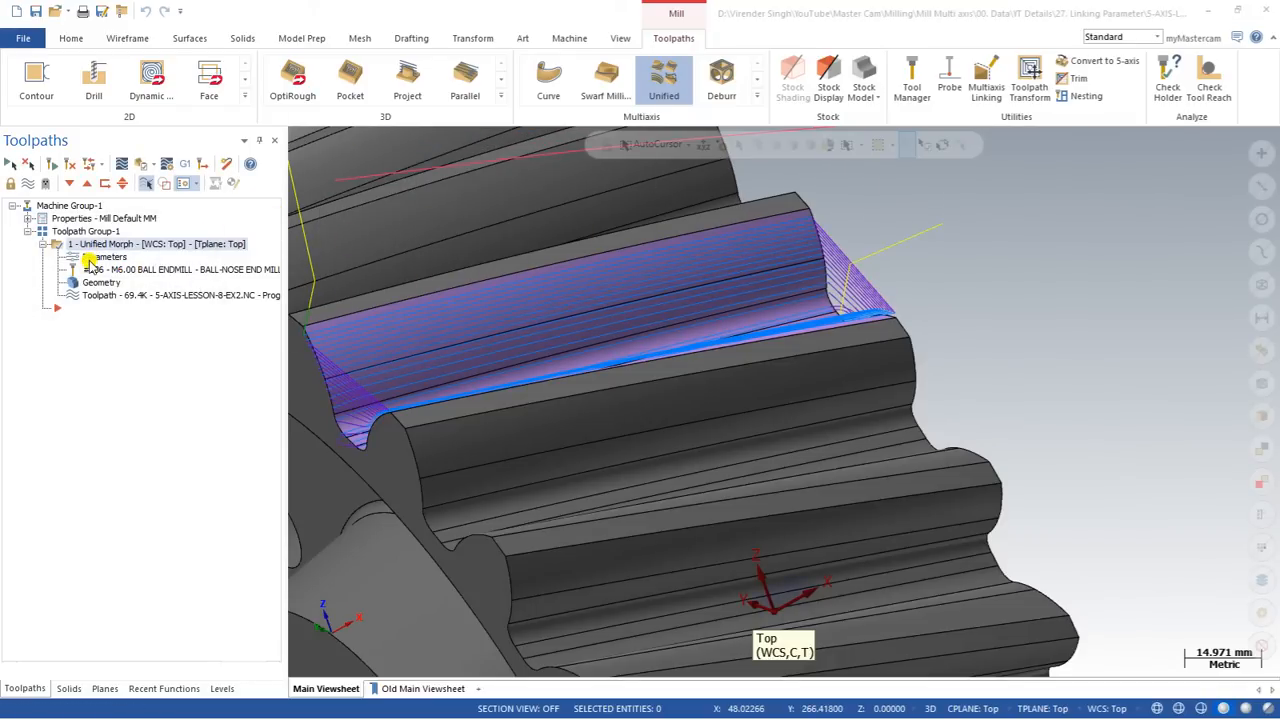
{"action": "left_click", "coordinate": [416, 235]}
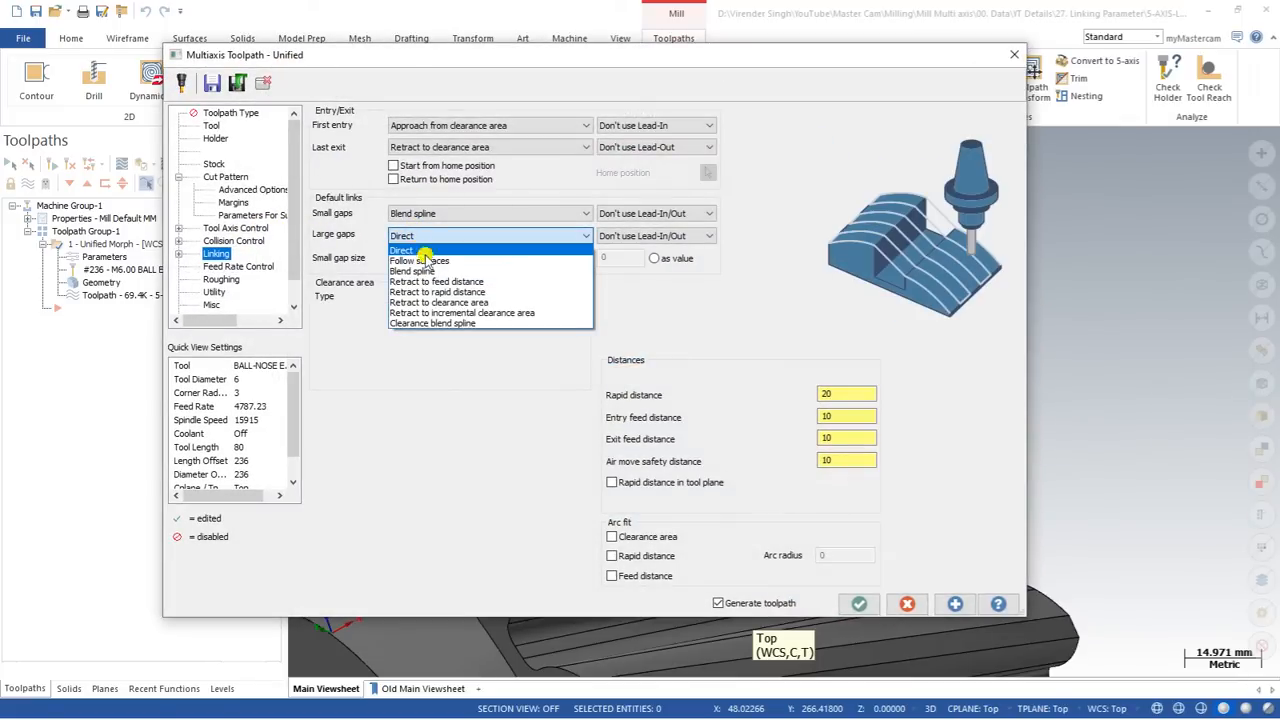
{"action": "left_click", "coordinate": [422, 260]}
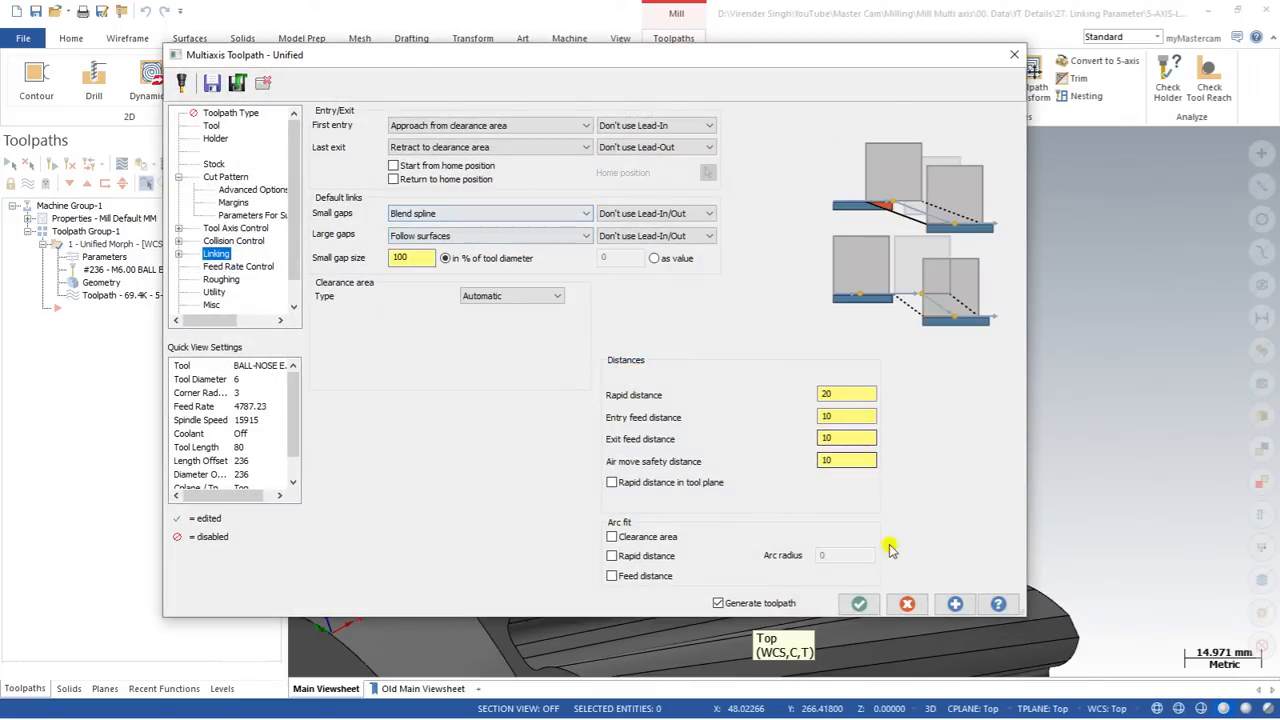
{"action": "left_click", "coordinate": [860, 603]}
{"action": "scroll", "coordinate": [1018, 365], "scroll_direction": "down", "scroll_amount": 2}
{"action": "mouse_move", "coordinate": [872, 319]}
{"action": "middle_mouse_down"}
{"action": "mouse_move", "coordinate": [895, 350]}
{"action": "mouse_move", "coordinate": [891, 402]}
{"action": "mouse_move", "coordinate": [865, 411]}
{"action": "mouse_move", "coordinate": [877, 308]}
{"action": "mouse_move", "coordinate": [858, 301]}
{"action": "mouse_move", "coordinate": [841, 338]}
{"action": "mouse_move", "coordinate": [887, 329]}
{"action": "middle_mouse_up"}
{"action": "scroll", "coordinate": [872, 294], "scroll_direction": "down", "scroll_amount": 4}
{"action": "scroll", "coordinate": [850, 309], "scroll_direction": "up", "scroll_amount": 3}
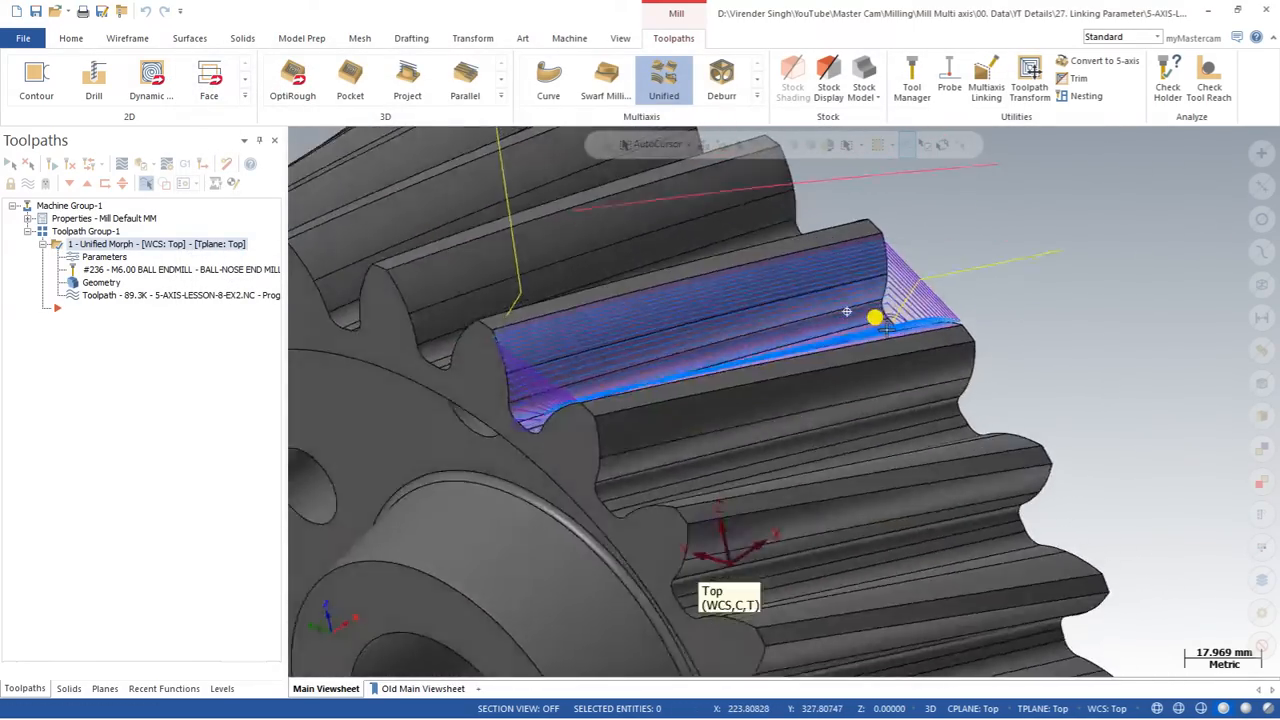
{"action": "scroll", "coordinate": [887, 328], "scroll_direction": "up", "scroll_amount": 3}
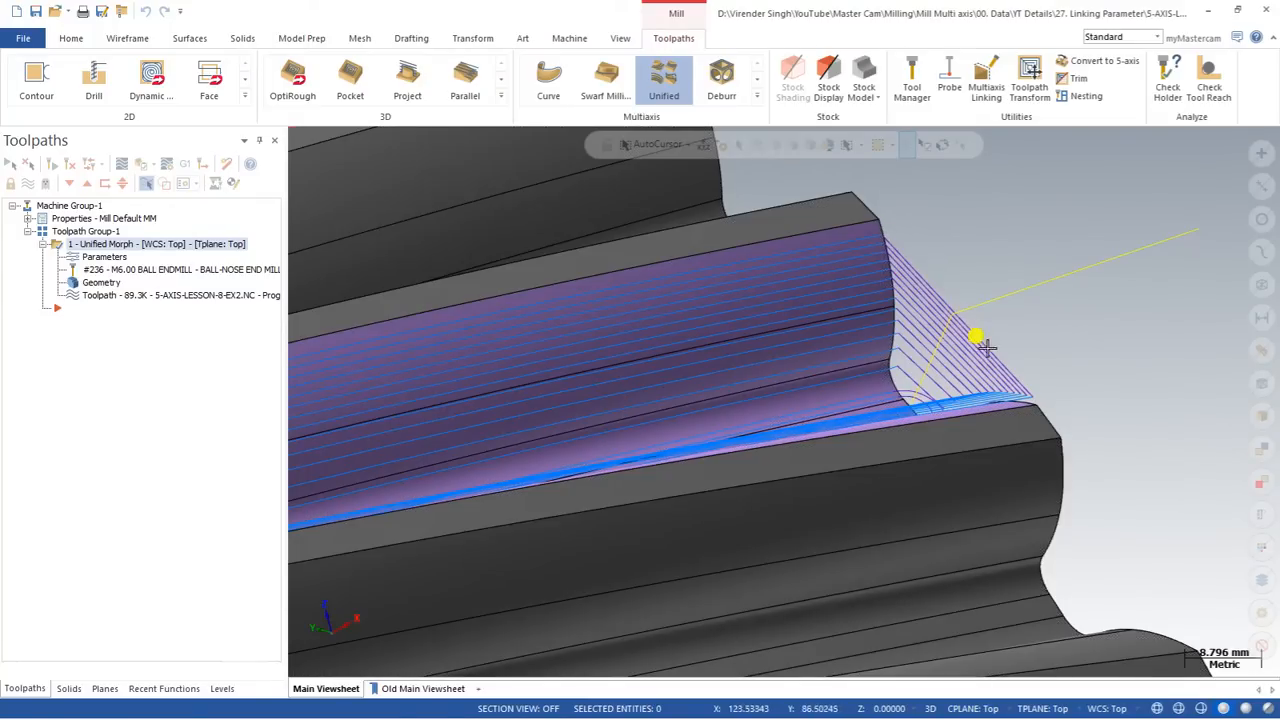
Step: Switch the large gaps link to Blend spline, regenerate the toolpath and inspect the links at both tooth ends
{"action": "left_click", "coordinate": [90, 257]}
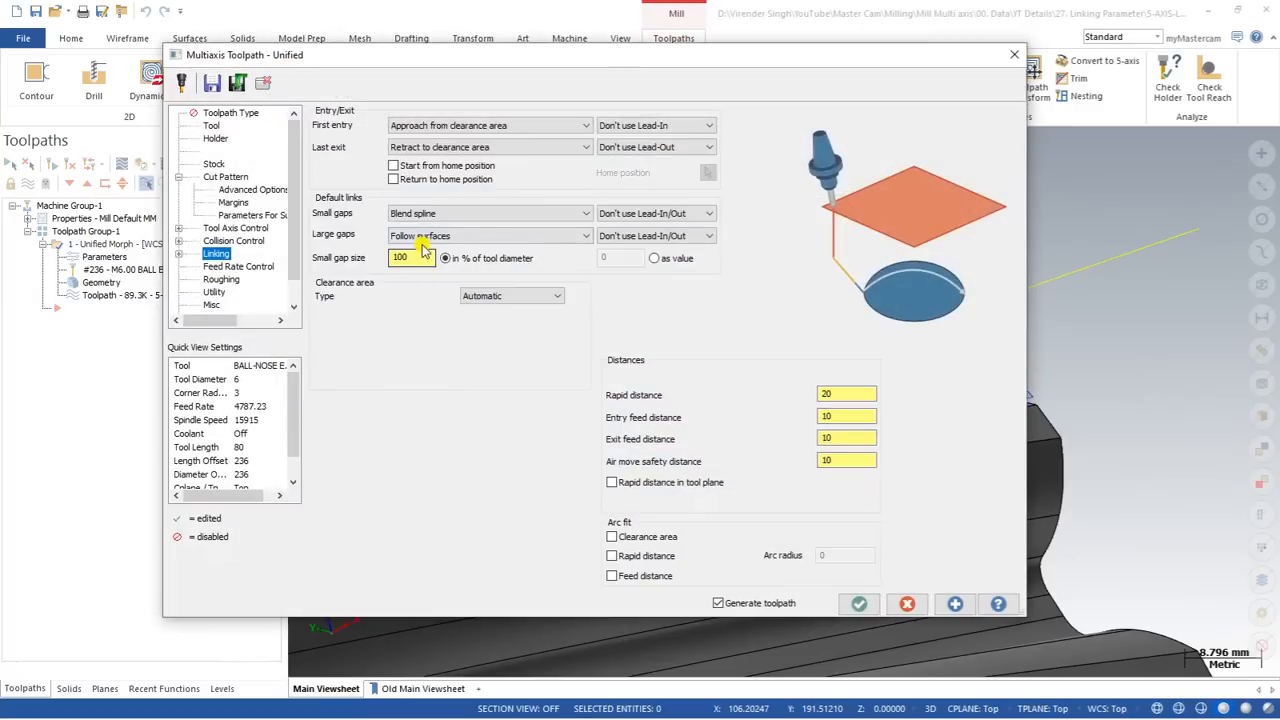
{"action": "left_click", "coordinate": [420, 236]}
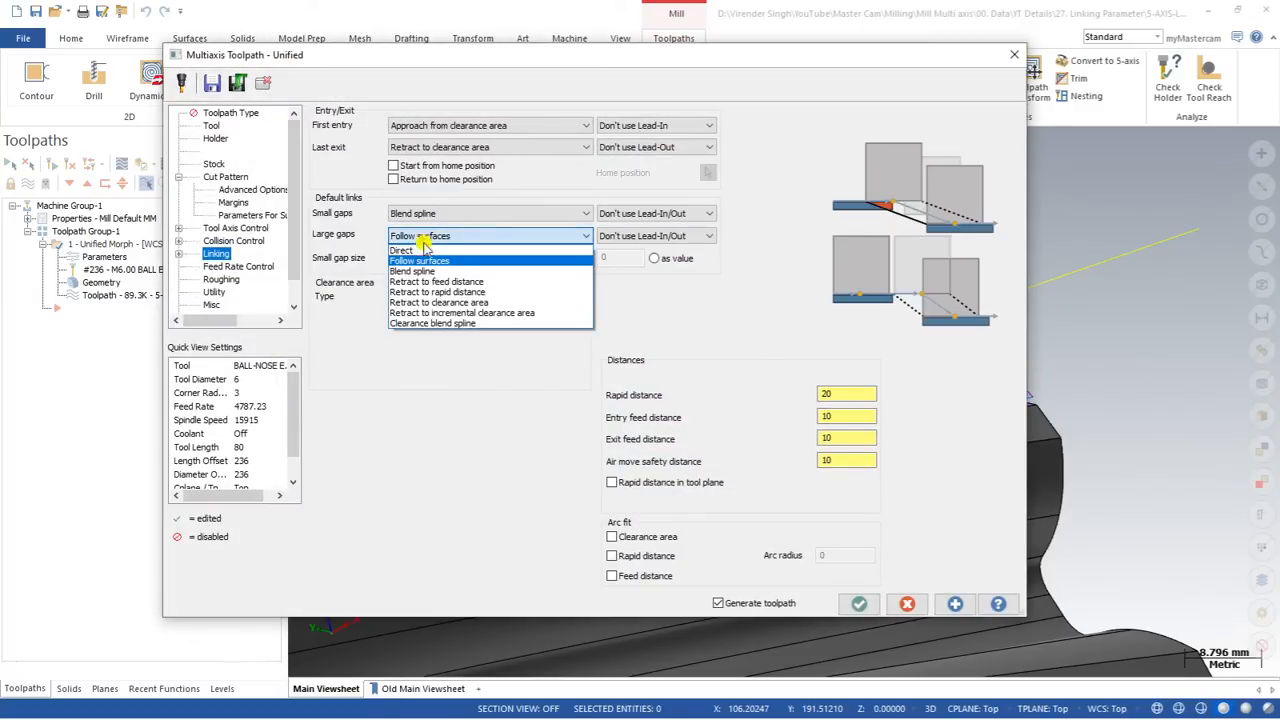
{"action": "left_click", "coordinate": [420, 277]}
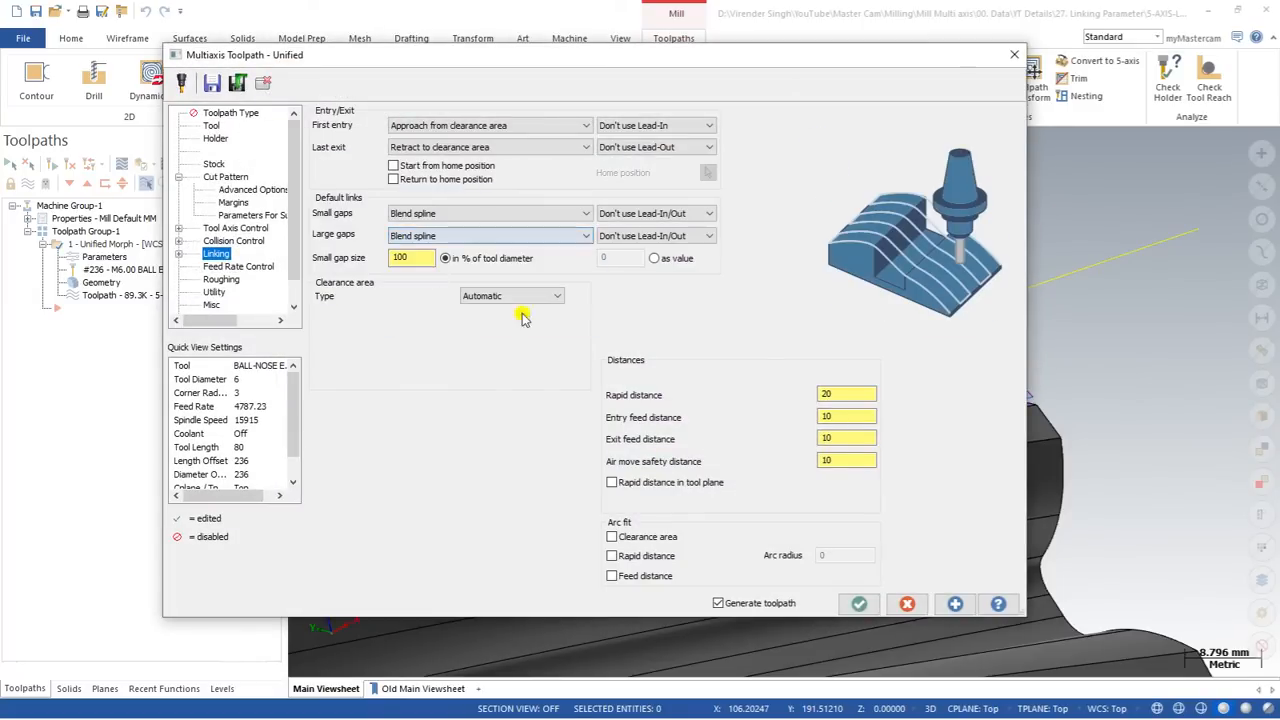
{"action": "left_click", "coordinate": [858, 603]}
{"action": "scroll", "coordinate": [849, 320], "scroll_direction": "down", "scroll_amount": 3}
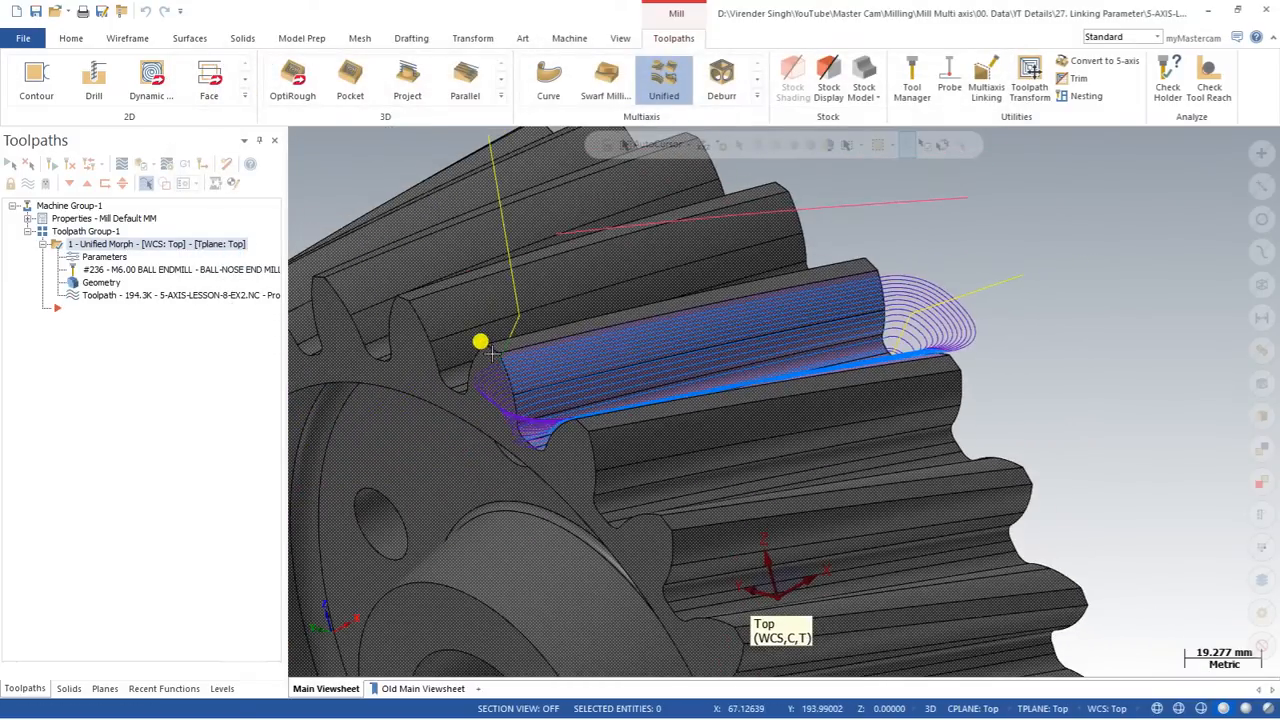
{"action": "scroll", "coordinate": [485, 345], "scroll_direction": "up", "scroll_amount": 3}
{"action": "scroll", "coordinate": [470, 349], "scroll_direction": "down", "scroll_amount": 3}
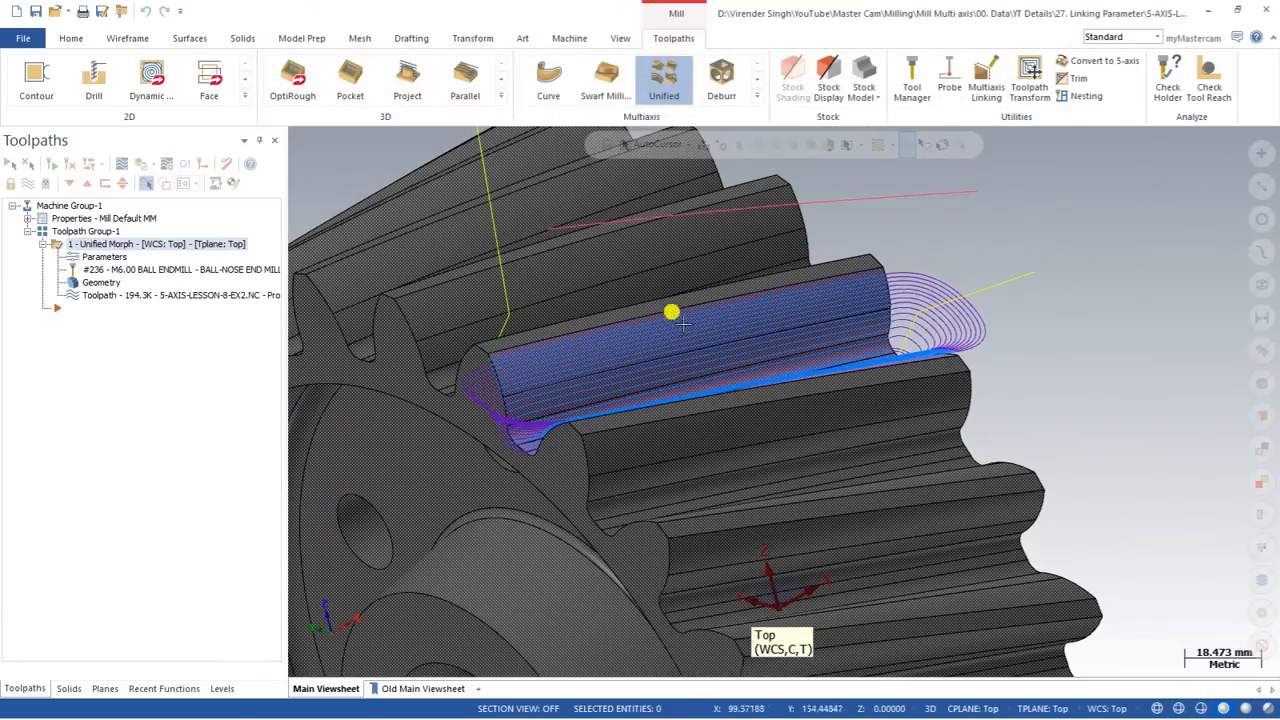
{"action": "mouse_move", "coordinate": [913, 345]}
{"action": "middle_mouse_down"}
{"action": "mouse_move", "coordinate": [859, 377]}
{"action": "mouse_move", "coordinate": [620, 320]}
{"action": "middle_mouse_up"}
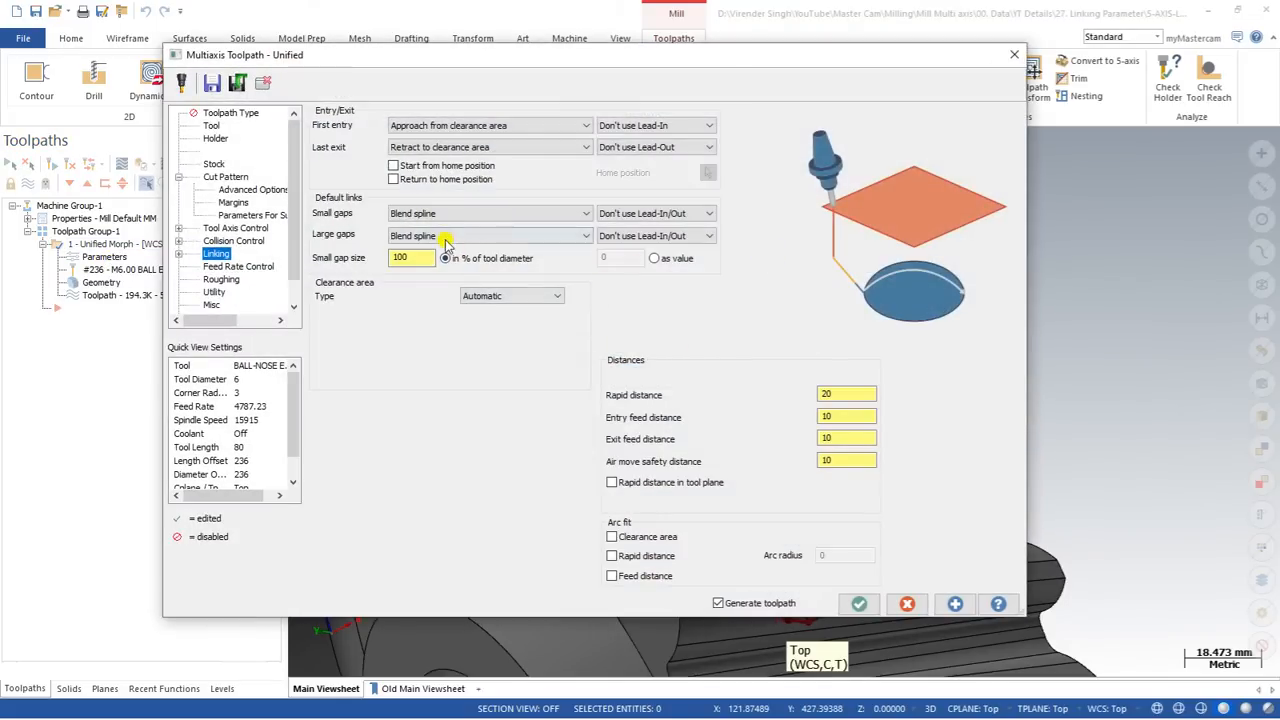
Step: Change the large gaps link to Retract to feed distance and regenerate the toolpath
{"action": "left_click", "coordinate": [446, 240]}
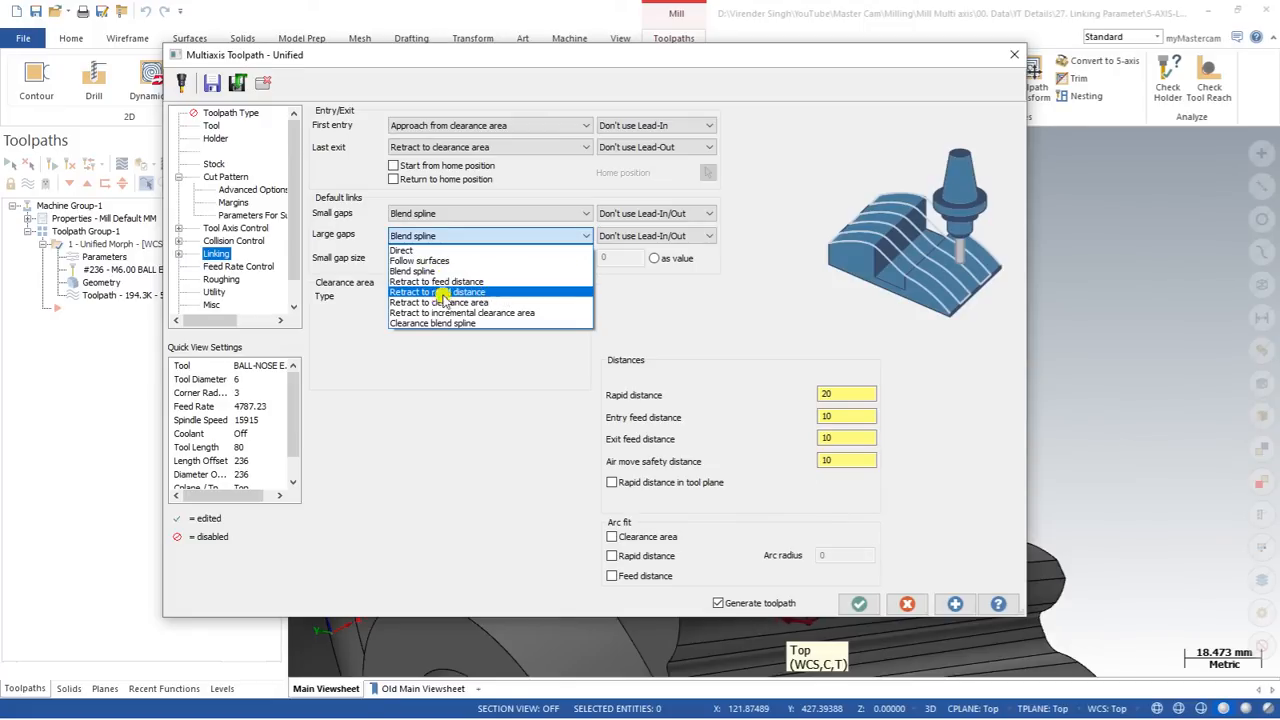
{"action": "left_click", "coordinate": [508, 288]}
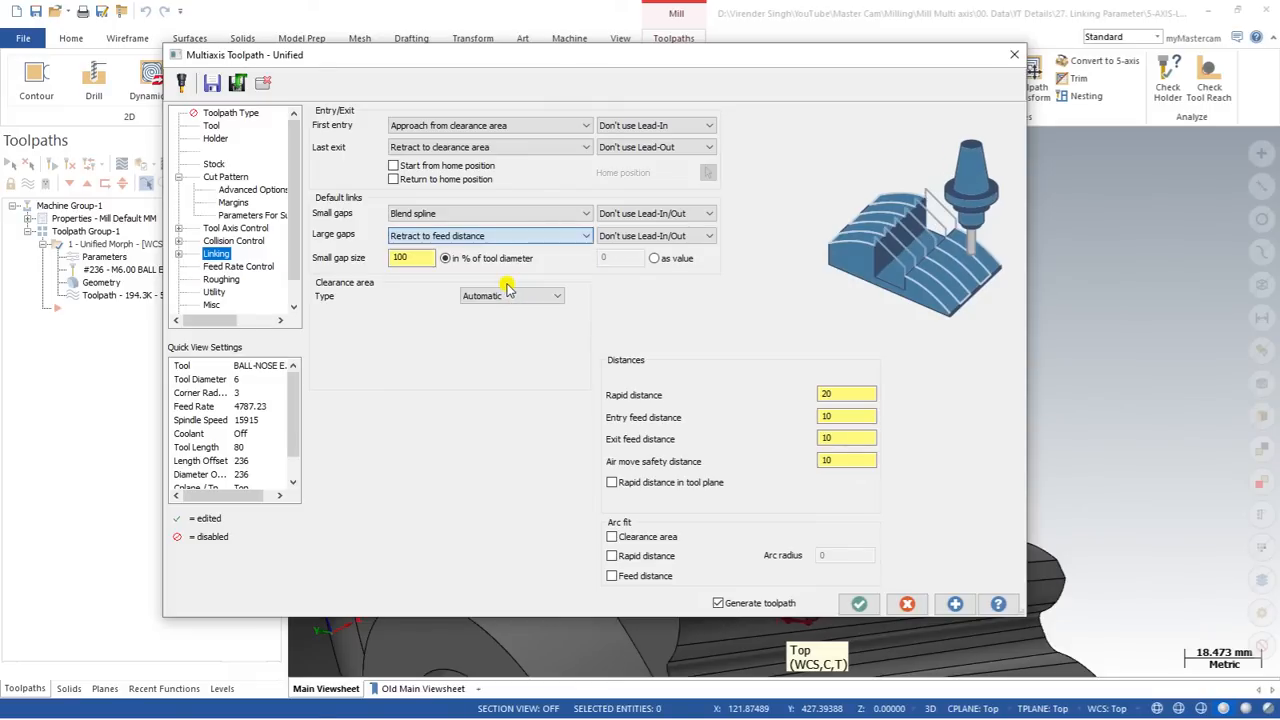
{"action": "left_click", "coordinate": [866, 607]}
{"action": "scroll", "coordinate": [726, 400], "scroll_direction": "down", "scroll_amount": 3}
{"action": "middle_click_drag", "start_coordinate": [667, 391], "coordinate": [705, 357]}
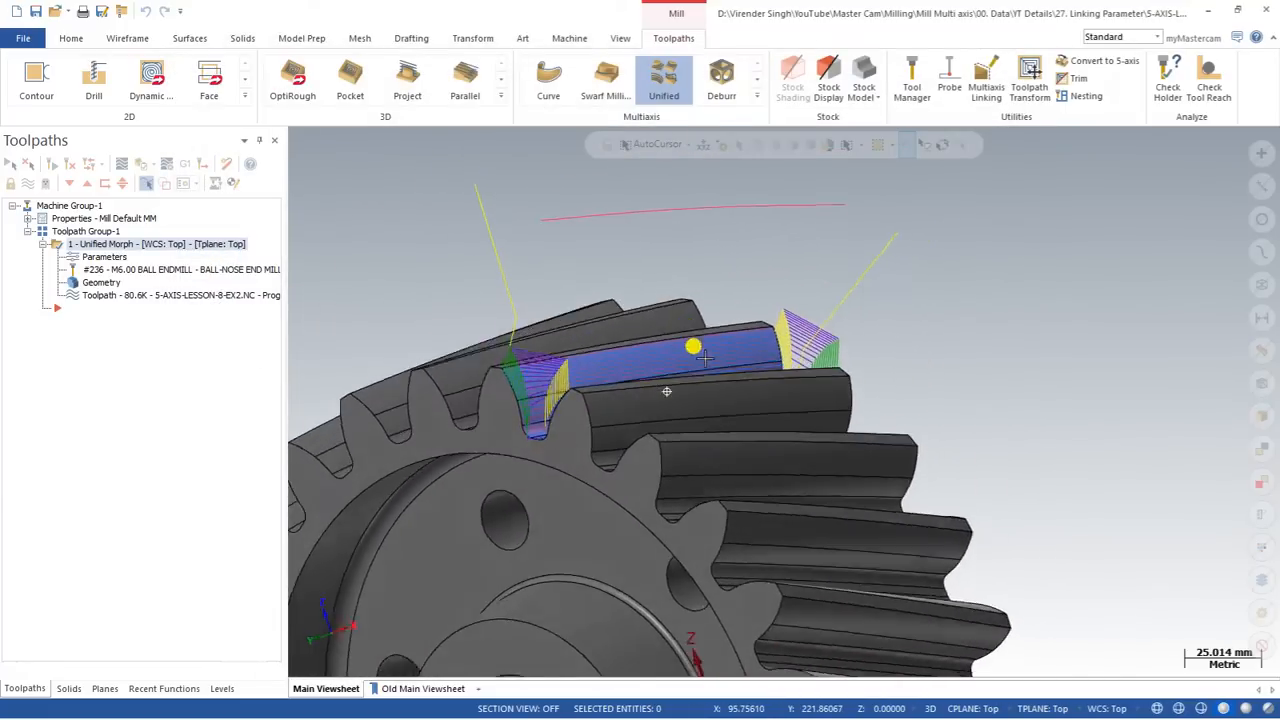
{"action": "scroll", "coordinate": [705, 357], "scroll_direction": "up", "scroll_amount": 5}
{"action": "middle_click_drag", "start_coordinate": [786, 343], "coordinate": [800, 320]}
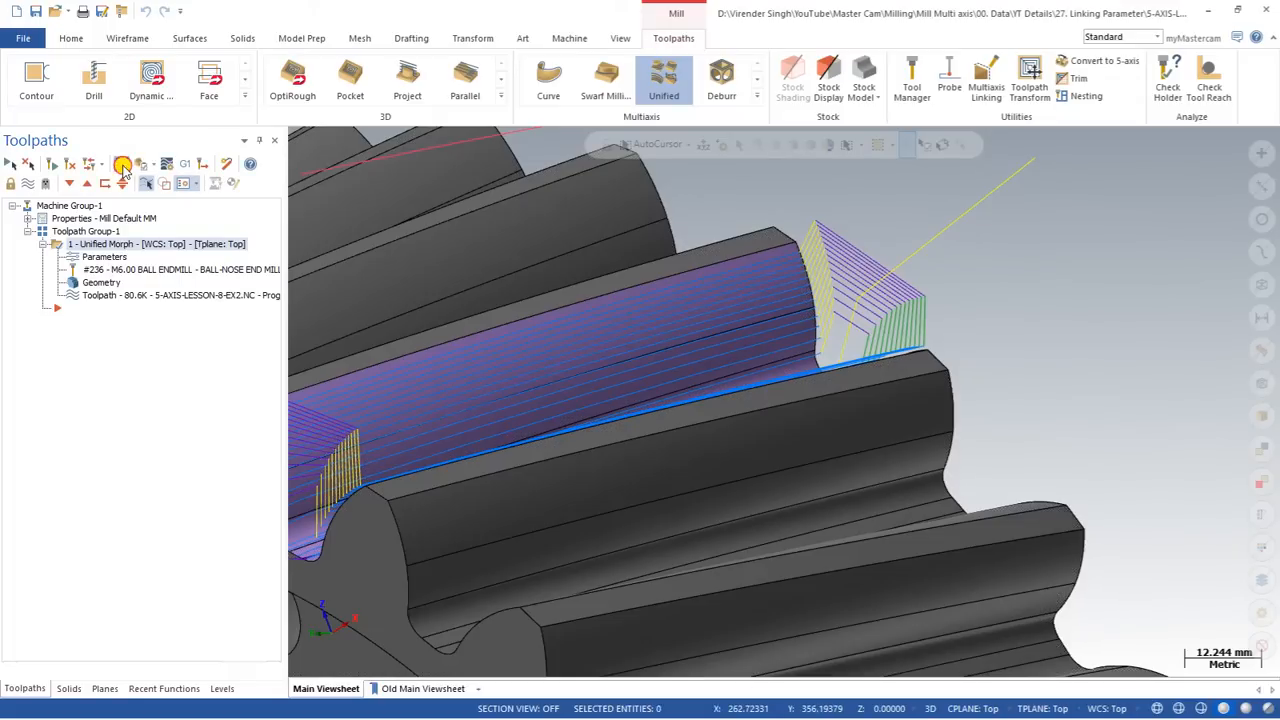
Step: Backplot the toolpath and examine the retract, traverse and entry moves between the two tooth flanks
{"action": "left_click", "coordinate": [121, 165]}
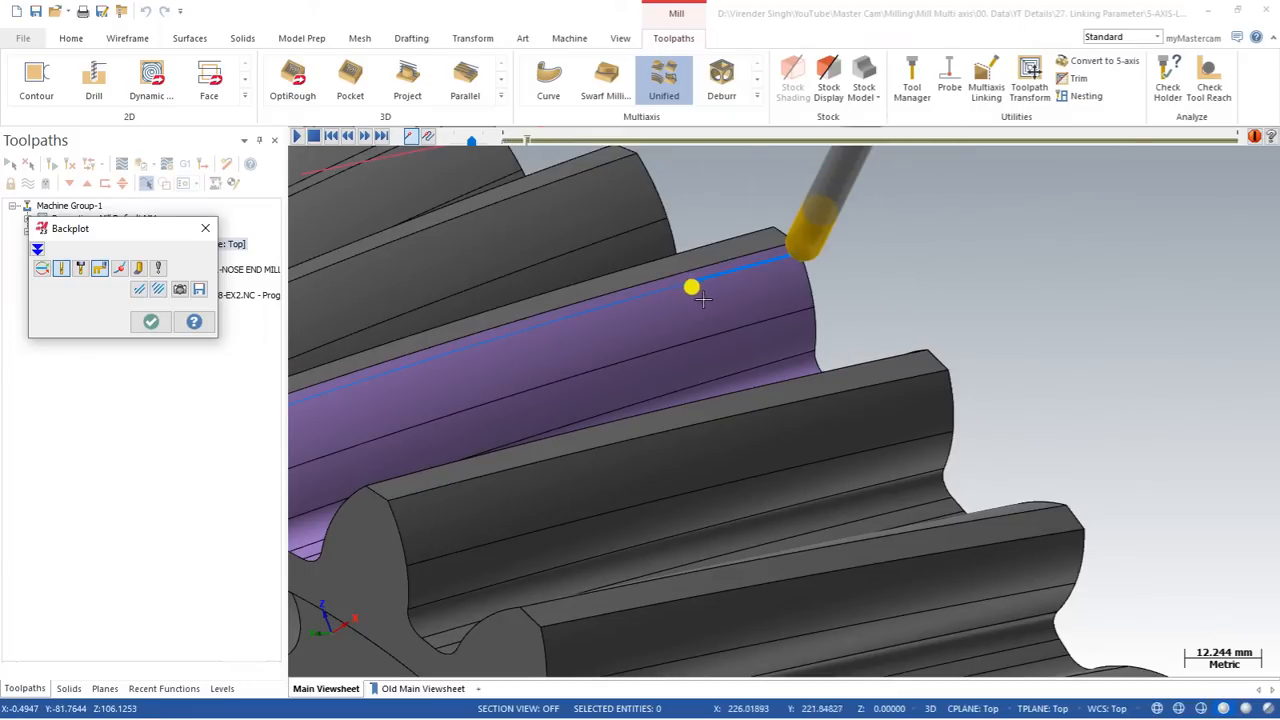
{"action": "scroll", "coordinate": [771, 289], "scroll_direction": "up", "scroll_amount": 1}
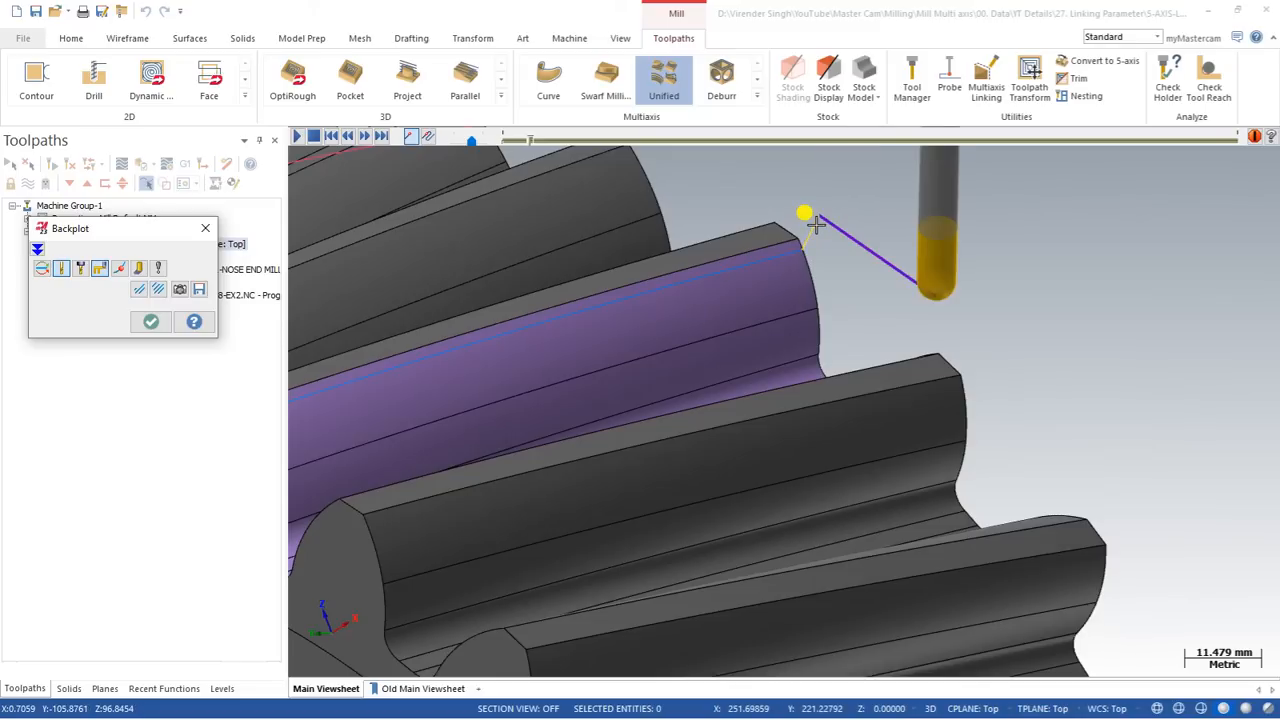
{"action": "key", "text": "s"}
{"action": "middle_click_drag", "start_coordinate": [929, 309], "coordinate": [825, 361]}
{"action": "scroll", "coordinate": [847, 381], "scroll_direction": "down", "scroll_amount": 1}
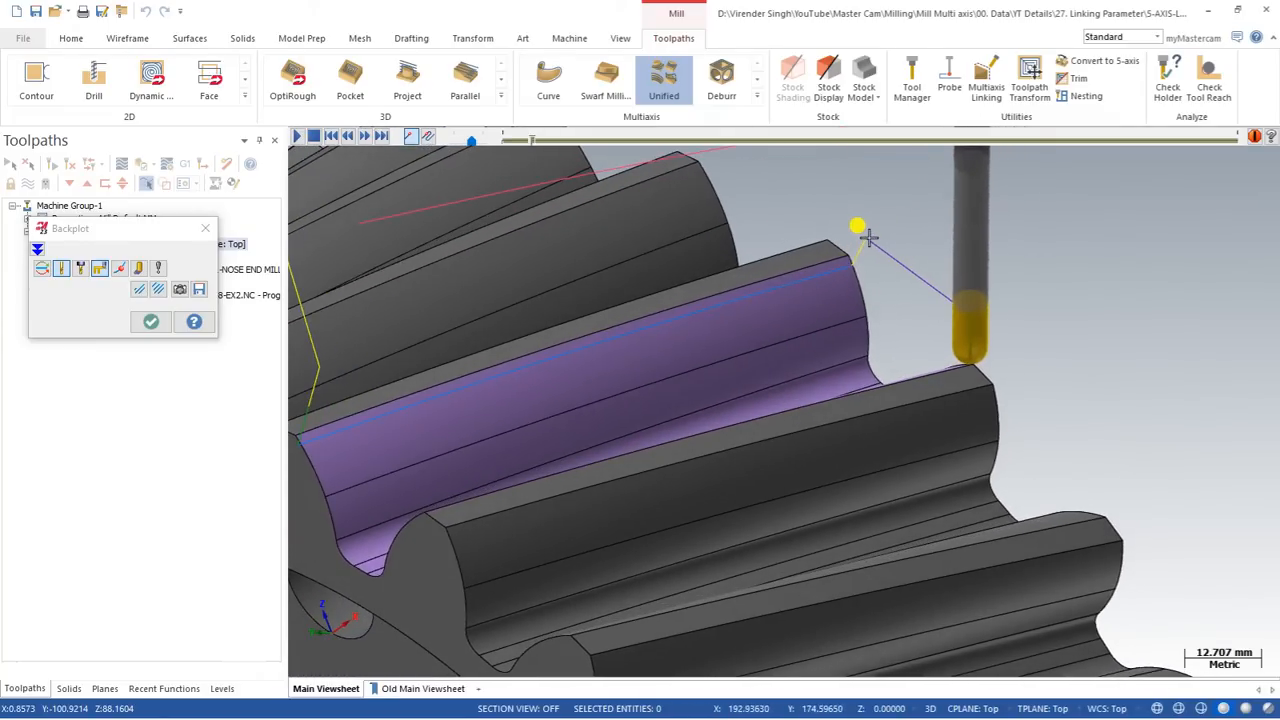
{"action": "left_click", "coordinate": [150, 321]}
Step: Set the entry feed distance to 25, regenerate the toolpath and inspect the entry moves at the tooth end
{"action": "left_click", "coordinate": [84, 255]}
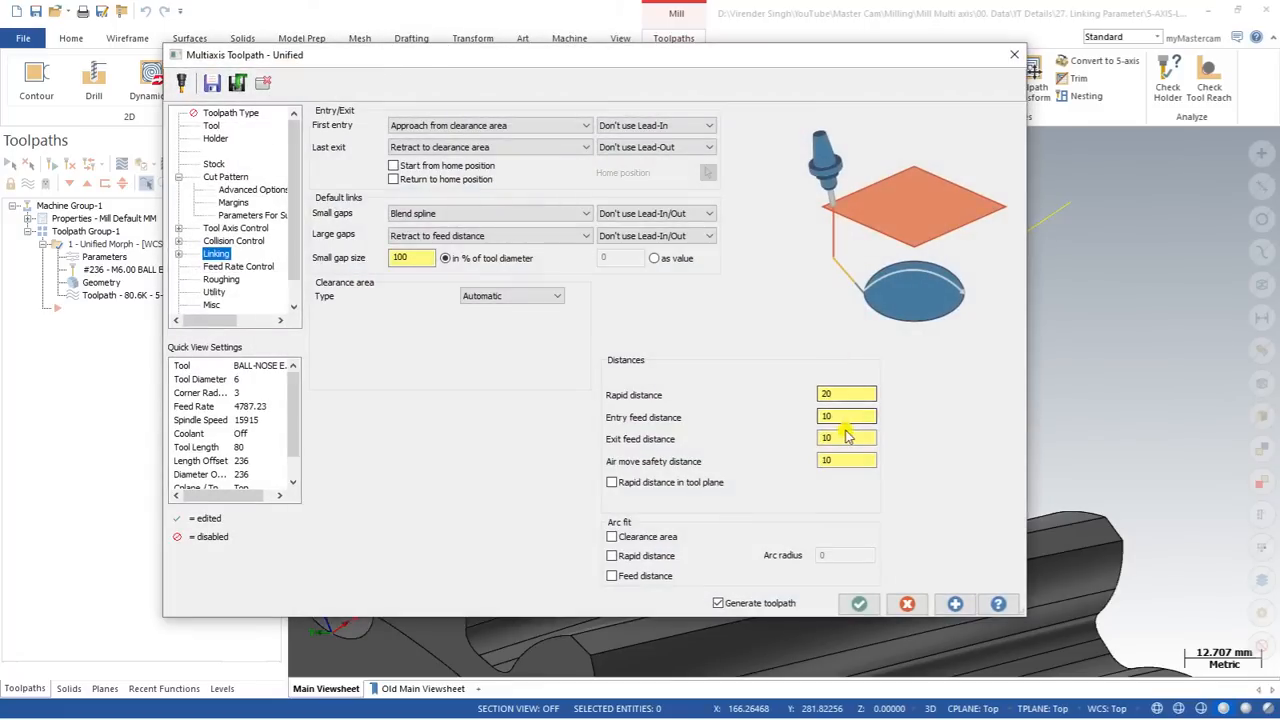
{"action": "double_click", "coordinate": [836, 417]}
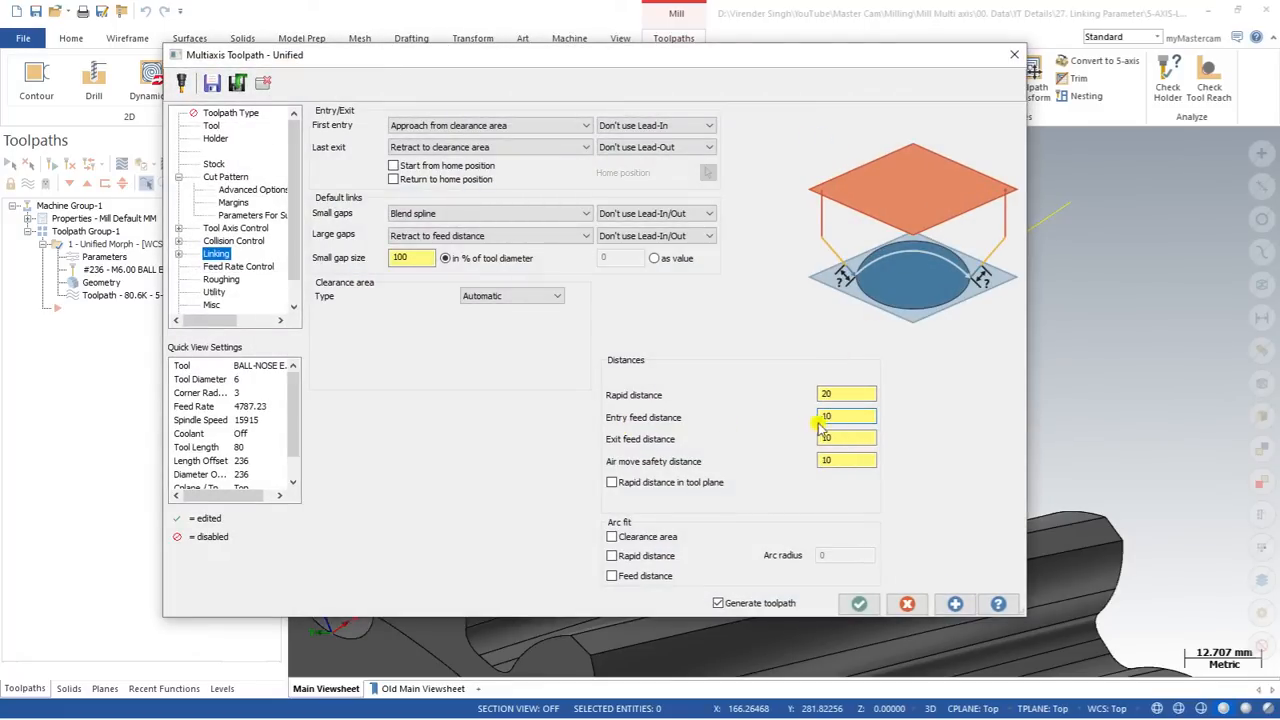
{"action": "left_click", "coordinate": [842, 436]}
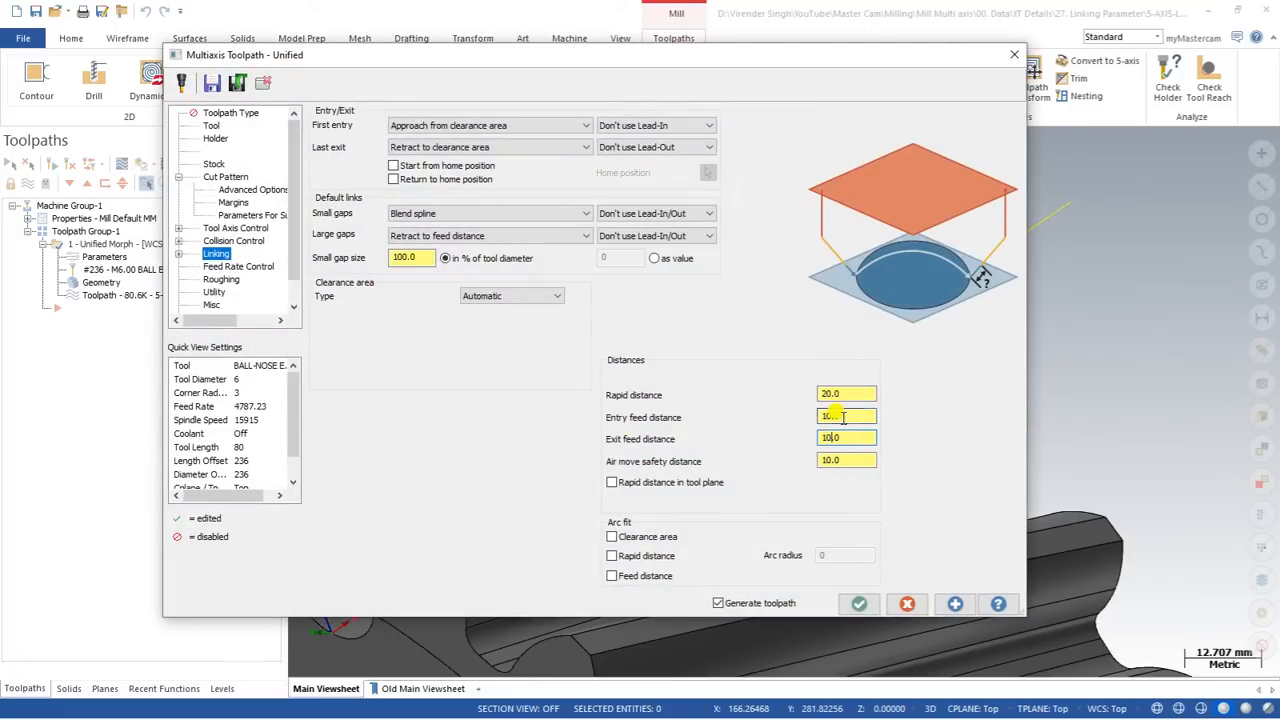
{"action": "left_click_drag", "start_coordinate": [849, 417], "coordinate": [770, 411]}
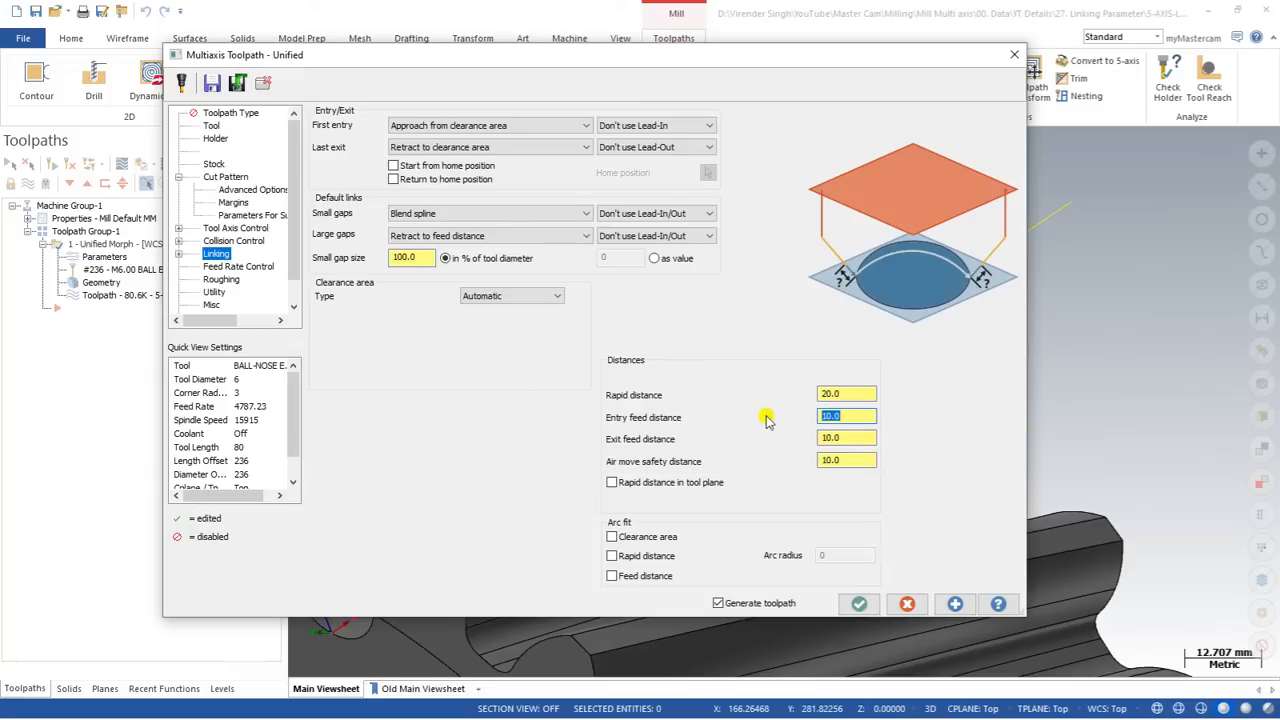
{"action": "left_click", "coordinate": [857, 603]}
{"action": "scroll", "coordinate": [903, 338], "scroll_direction": "up", "scroll_amount": 5}
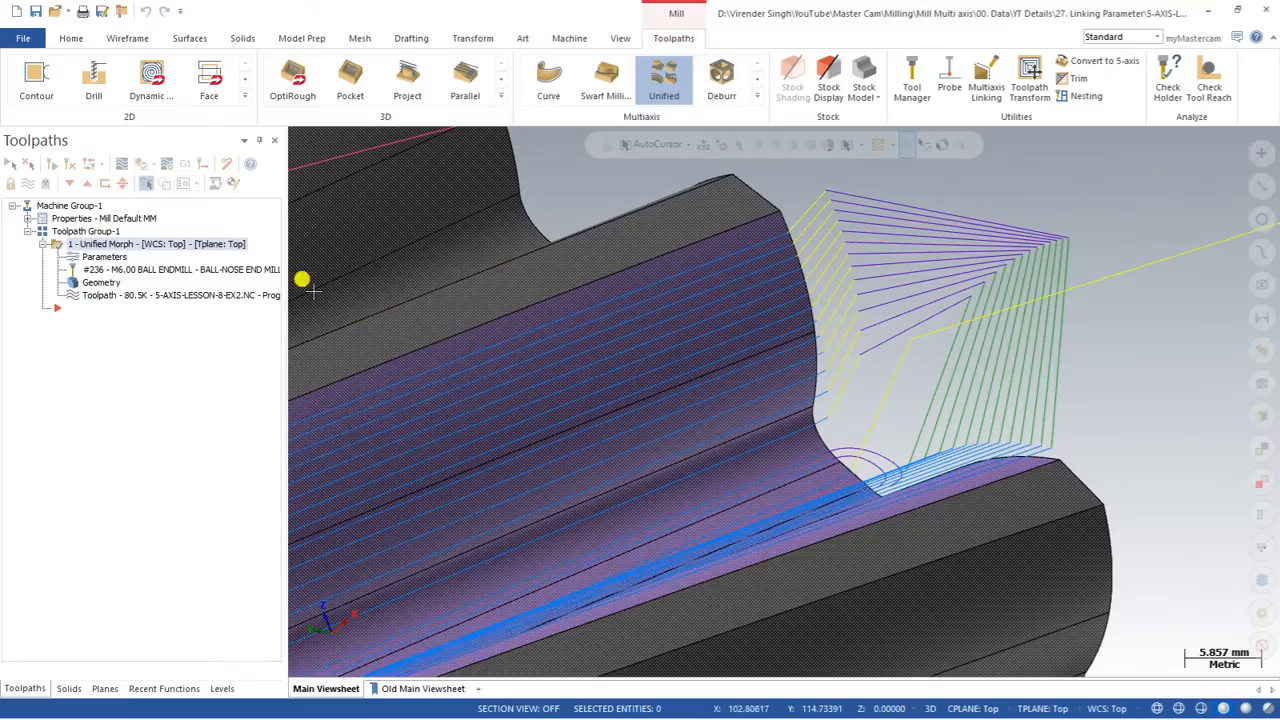
{"action": "left_click", "coordinate": [103, 257]}
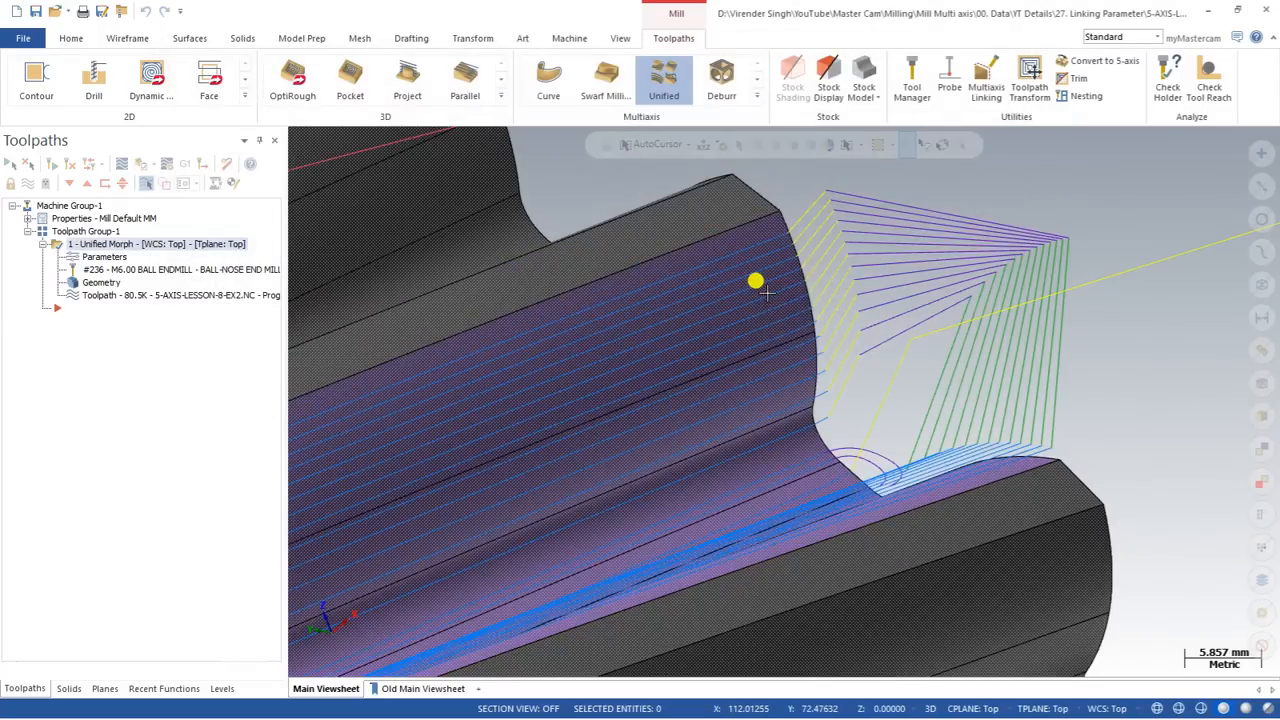
{"action": "scroll", "coordinate": [765, 278], "scroll_direction": "up", "scroll_amount": 3}
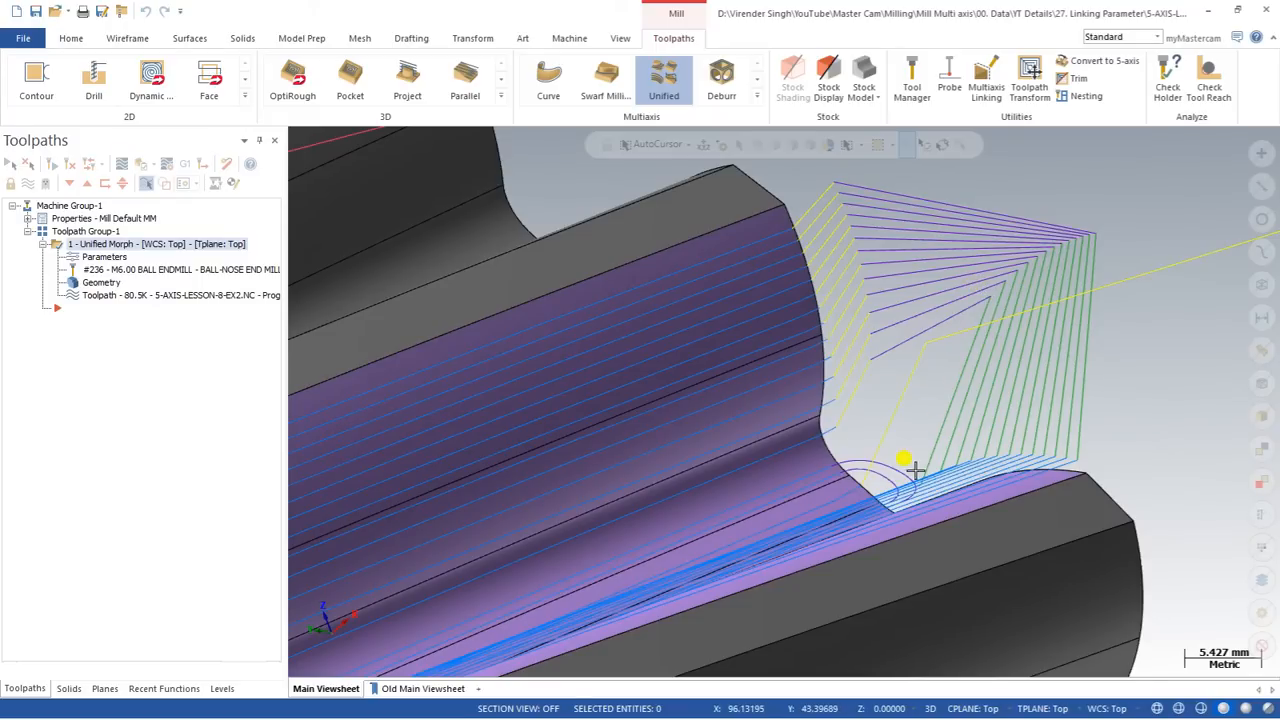
Step: Set the entry feed distance back to 10 and regenerate the toolpath
{"action": "left_click", "coordinate": [104, 257]}
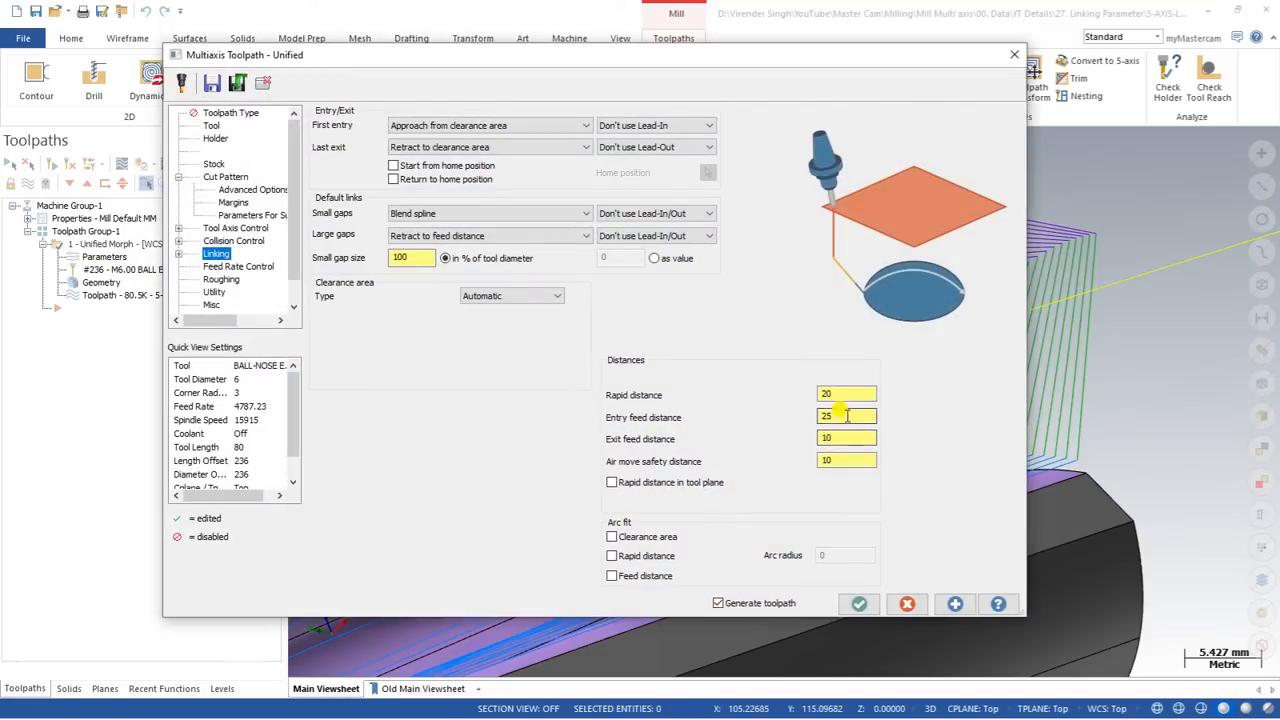
{"action": "double_click", "coordinate": [847, 416]}
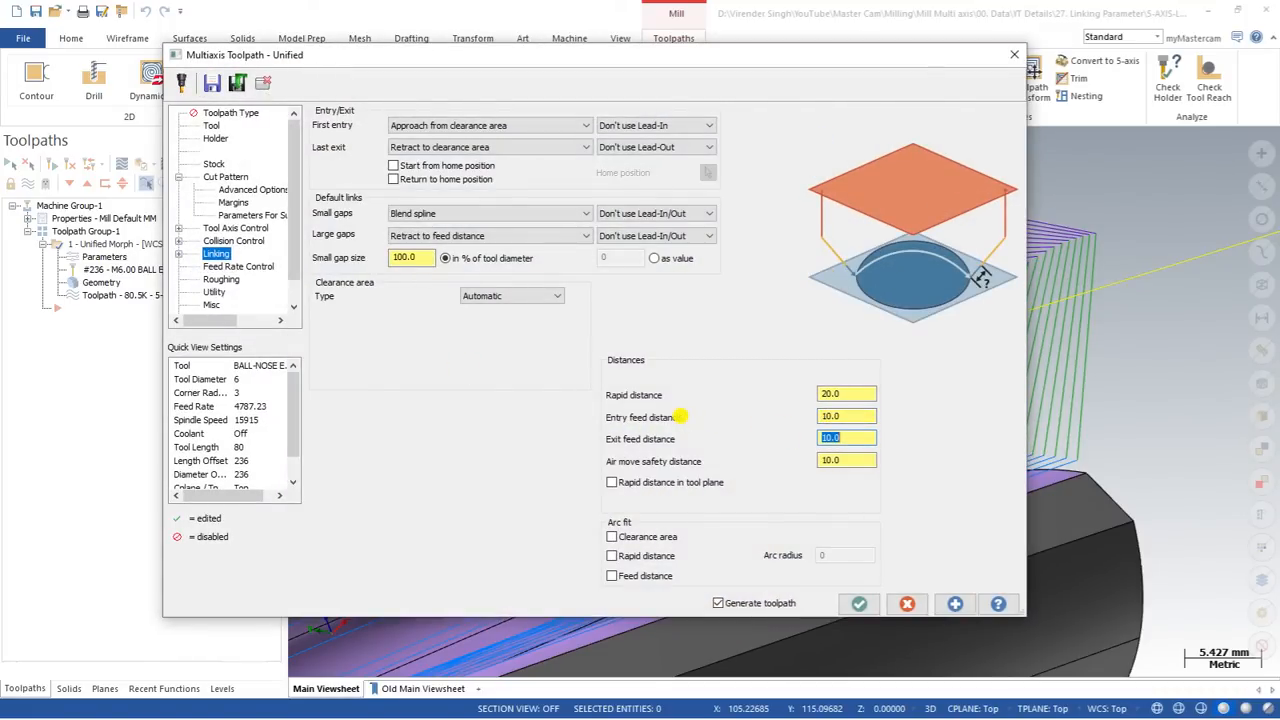
{"action": "left_click", "coordinate": [859, 603]}
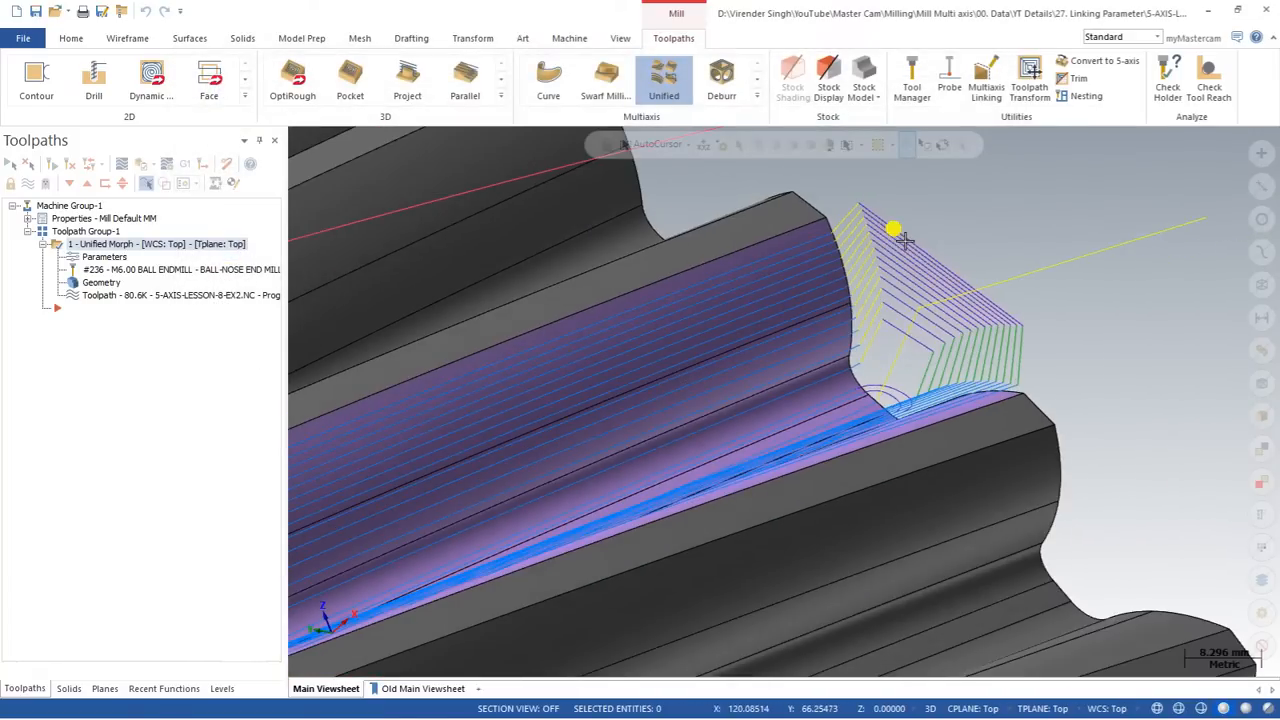
{"action": "scroll", "coordinate": [903, 240], "scroll_direction": "down", "scroll_amount": 2}
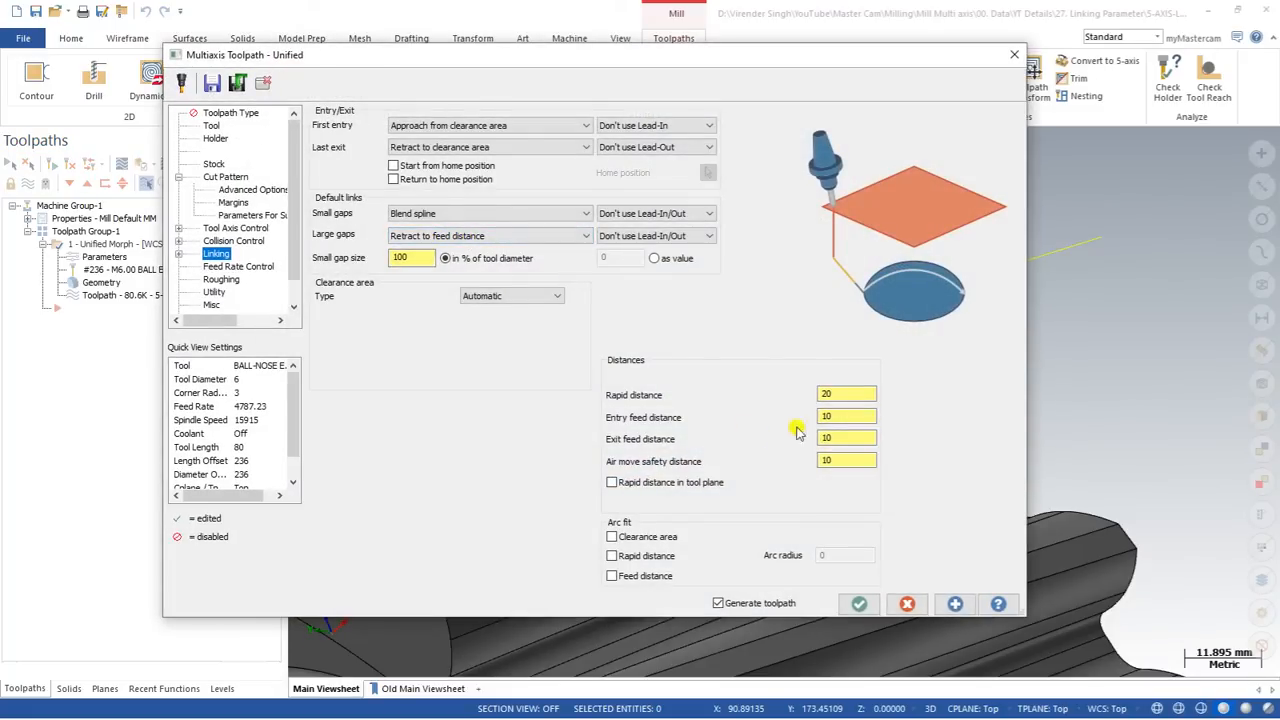
Step: Set the large gaps link to Retract to clearance area and regenerate the toolpath
{"action": "left_click", "coordinate": [842, 416]}
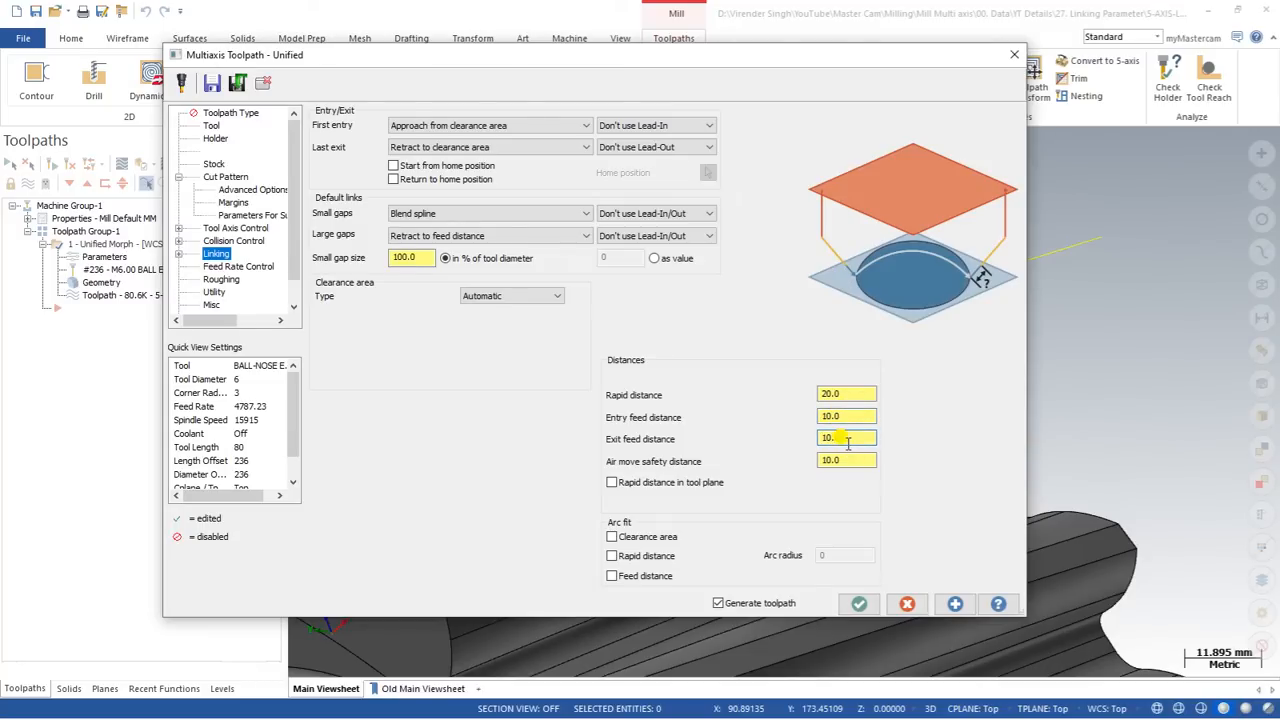
{"action": "left_click", "coordinate": [418, 236]}
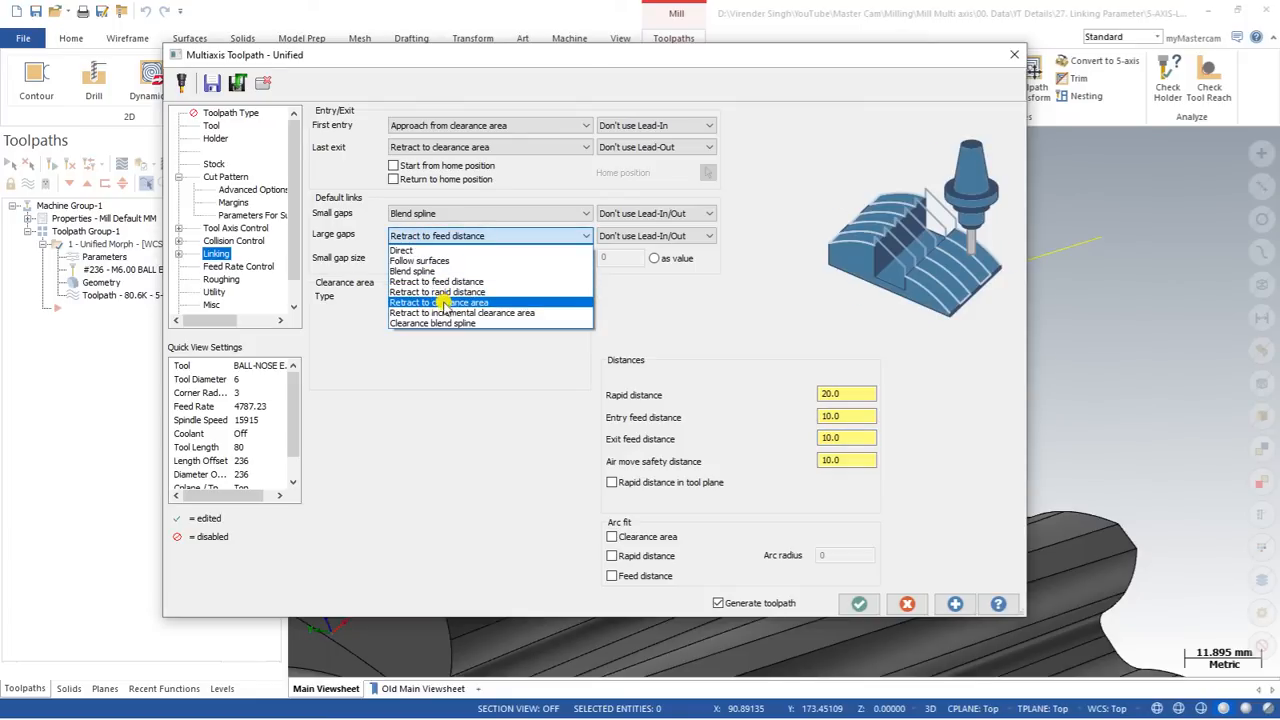
{"action": "left_click", "coordinate": [443, 304]}
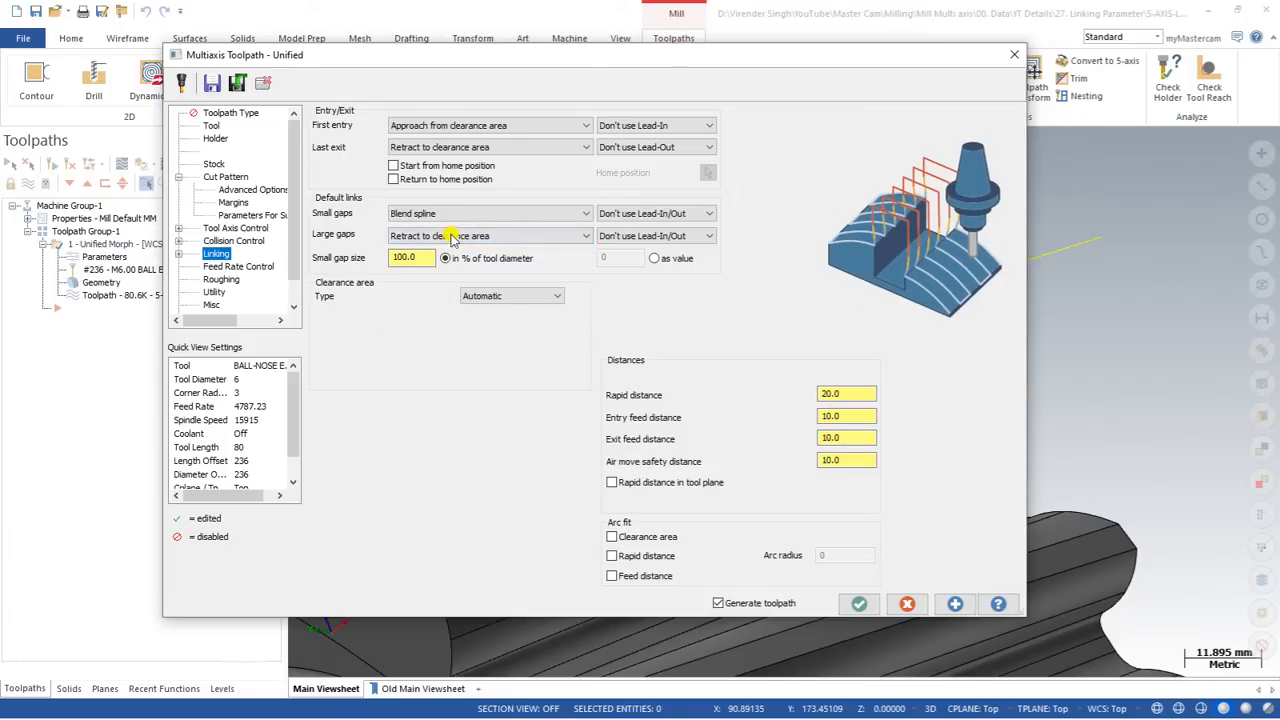
{"action": "left_click", "coordinate": [852, 604]}
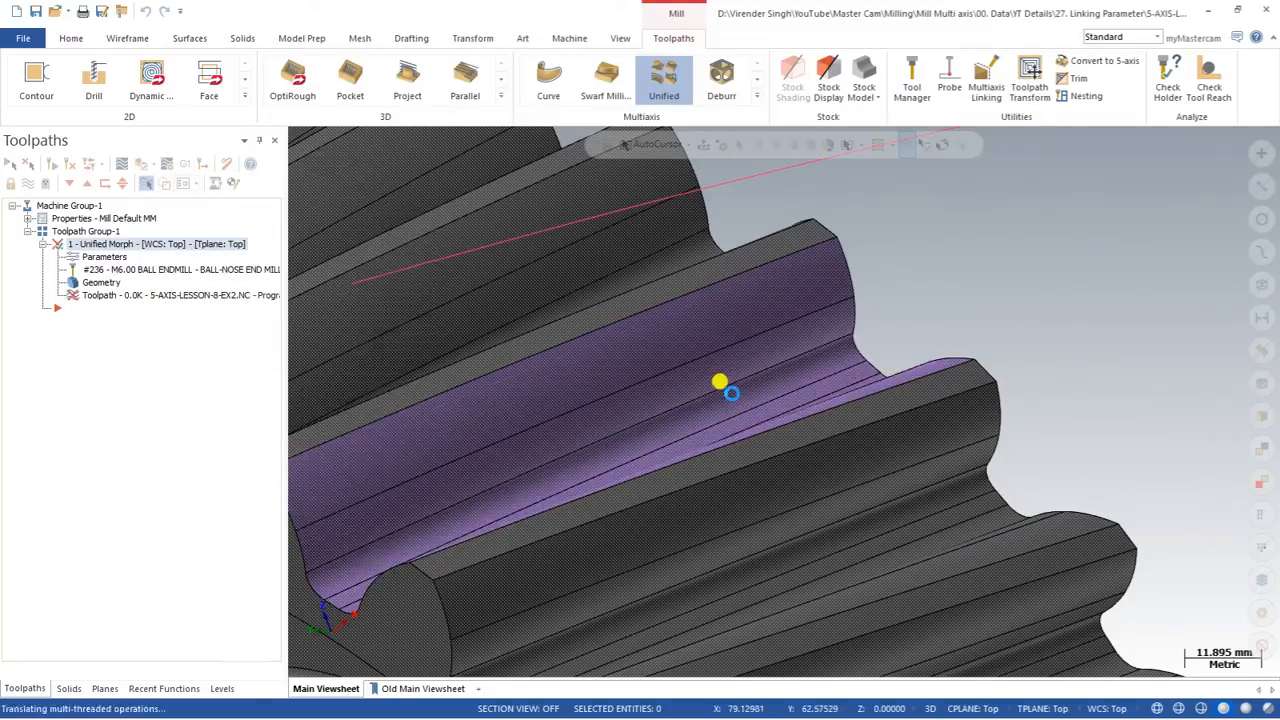
{"action": "scroll", "coordinate": [743, 330], "scroll_direction": "down", "scroll_amount": 2}
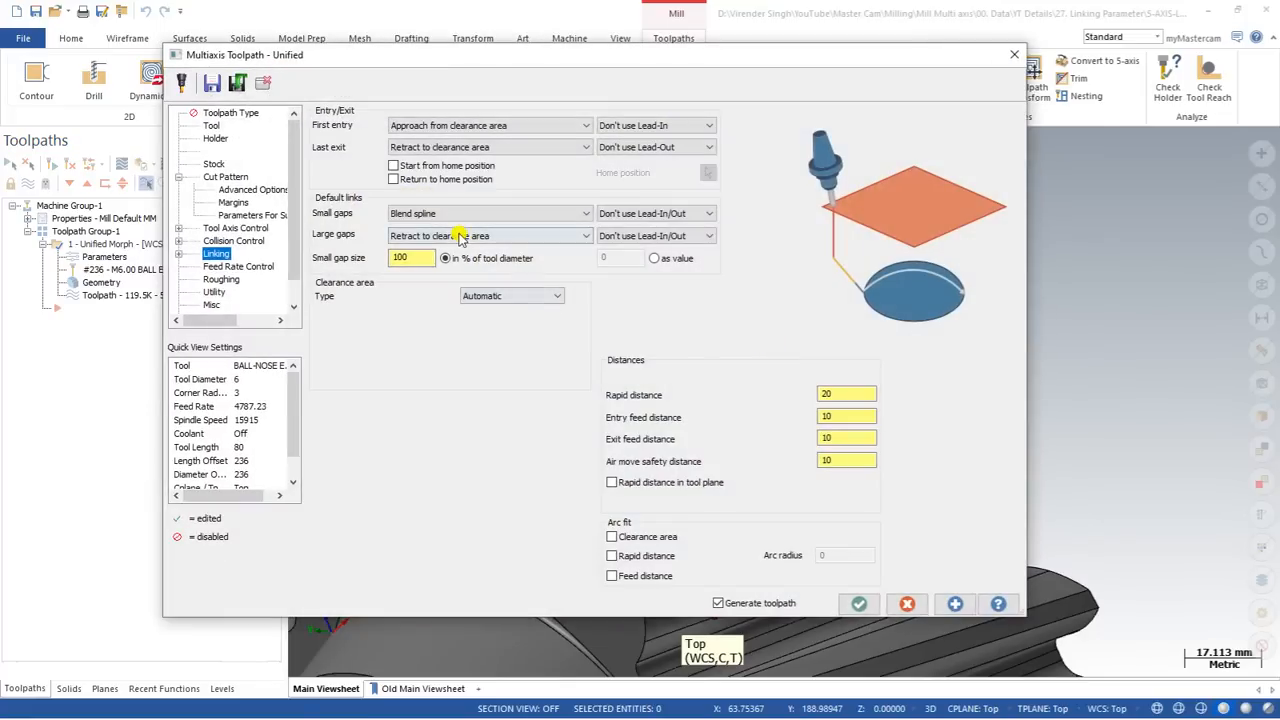
Step: Set the large gaps link to Retract to rapid distance, regenerate the toolpath and inspect the link moves at the tooth end
{"action": "left_click", "coordinate": [460, 237]}
{"action": "left_click", "coordinate": [453, 290]}
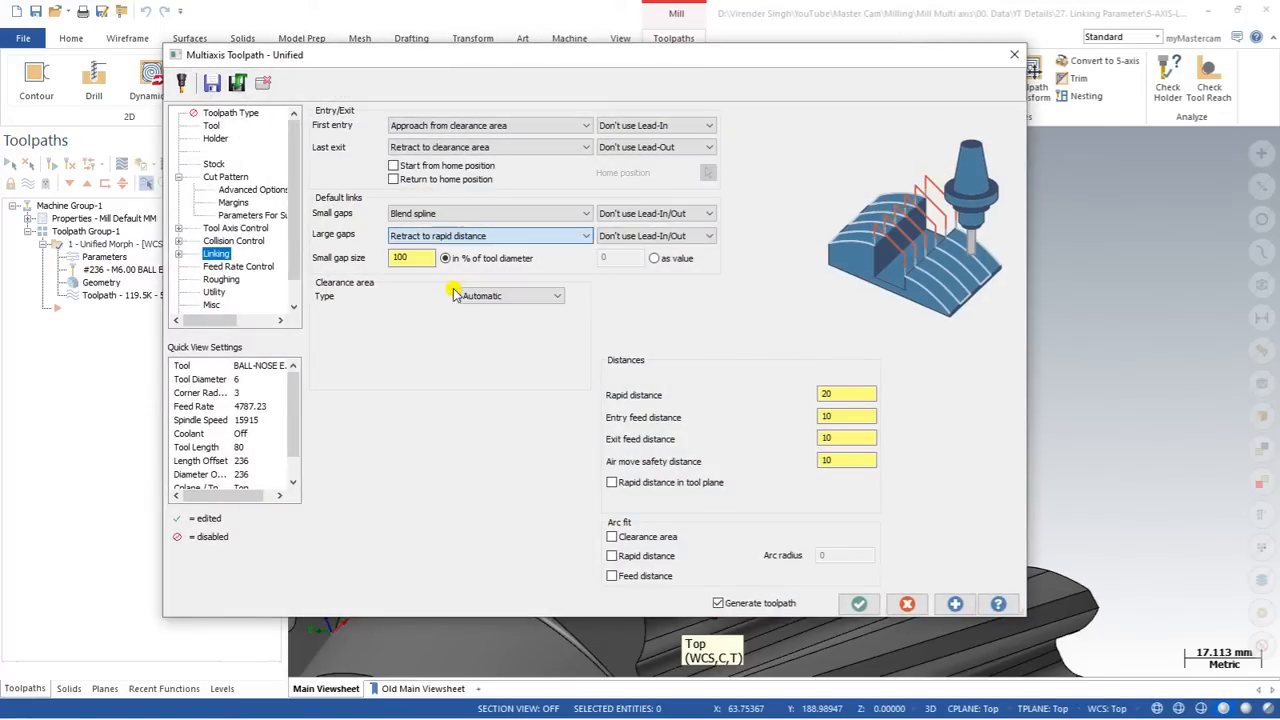
{"action": "left_click", "coordinate": [859, 603]}
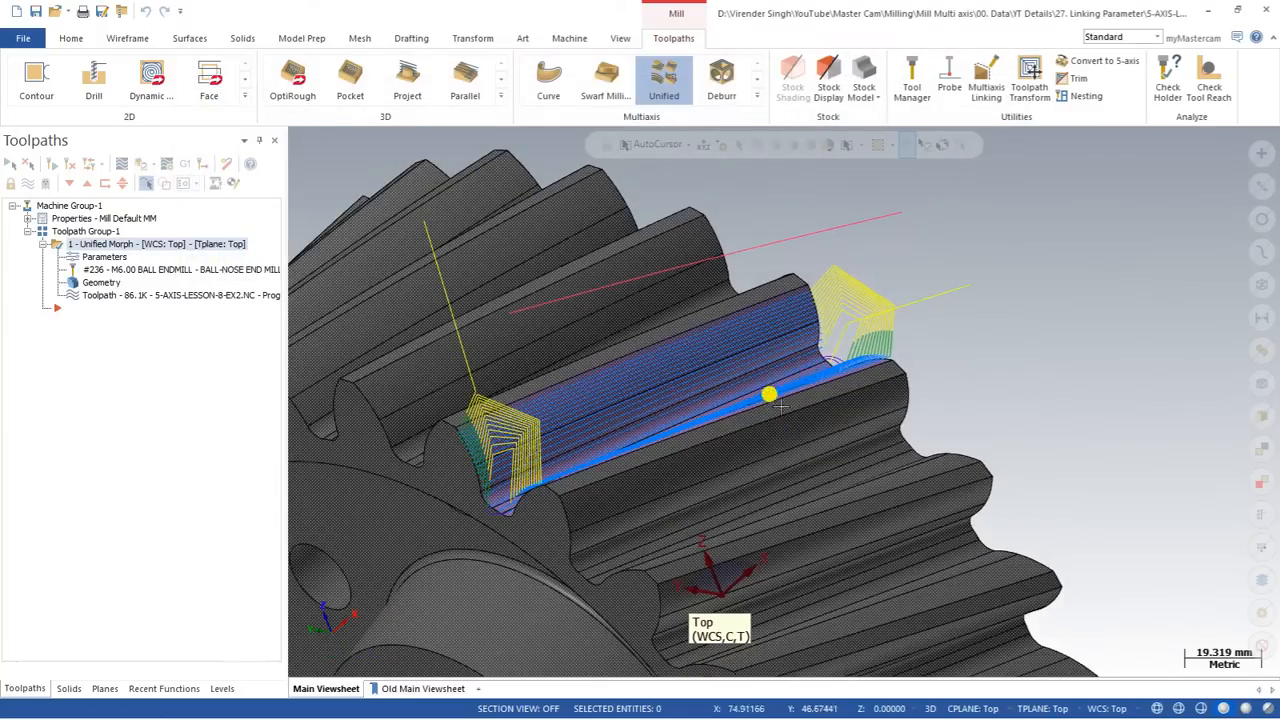
{"action": "scroll", "coordinate": [778, 402], "scroll_direction": "up", "scroll_amount": 3}
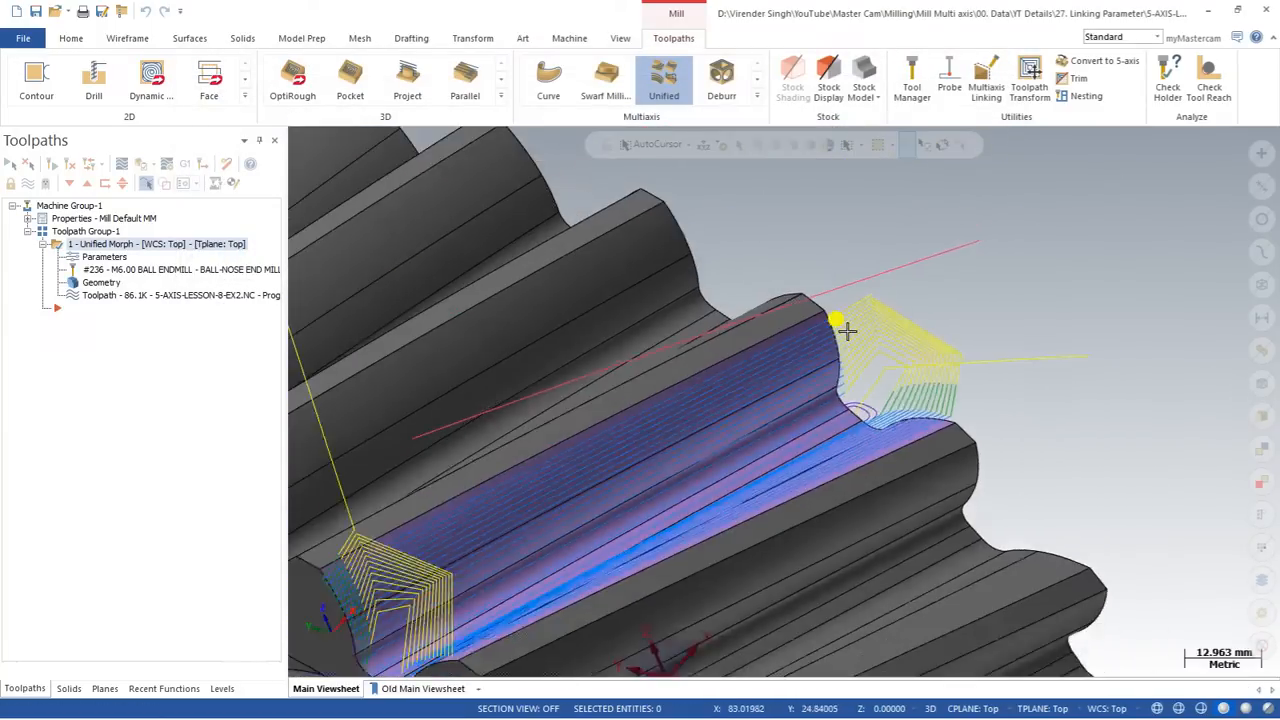
{"action": "scroll", "coordinate": [836, 321], "scroll_direction": "up", "scroll_amount": 2}
{"action": "scroll", "coordinate": [782, 390], "scroll_direction": "down", "scroll_amount": 2}
Step: Set the rapid distance to 50, regenerate the toolpath and inspect the retract moves at both tooth ends
{"action": "left_click", "coordinate": [104, 258]}
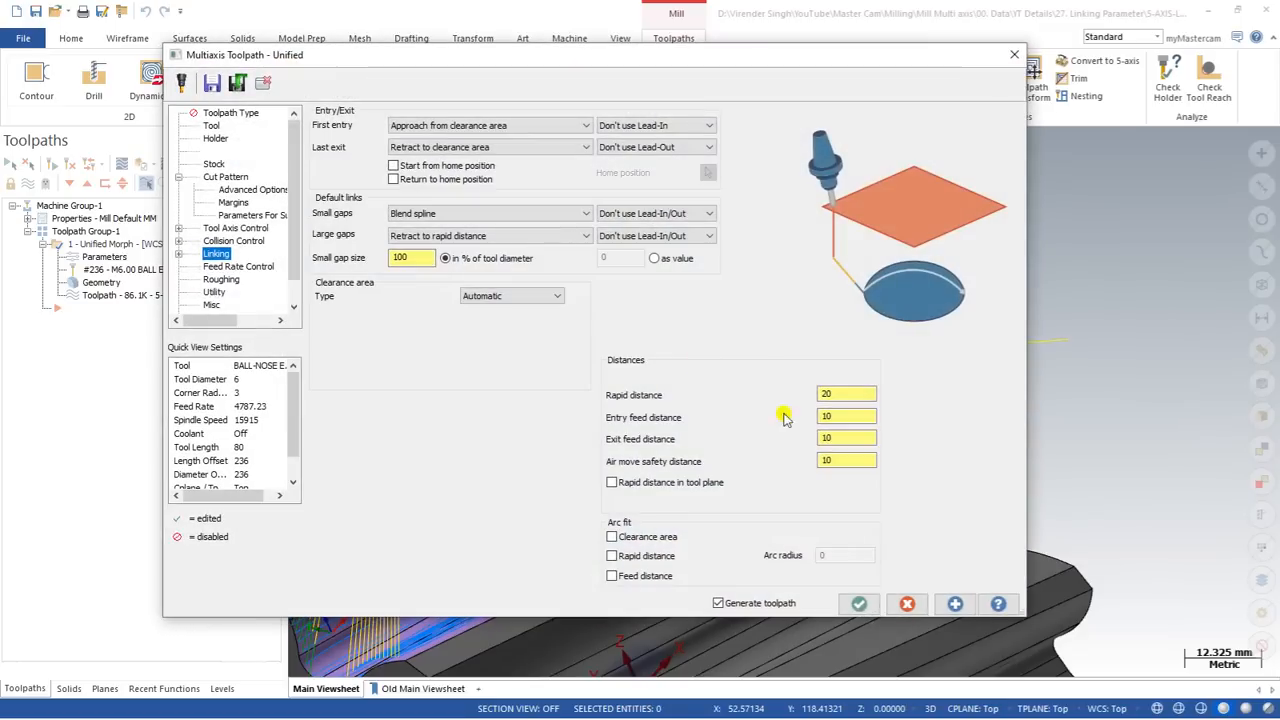
{"action": "left_click", "coordinate": [824, 393]}
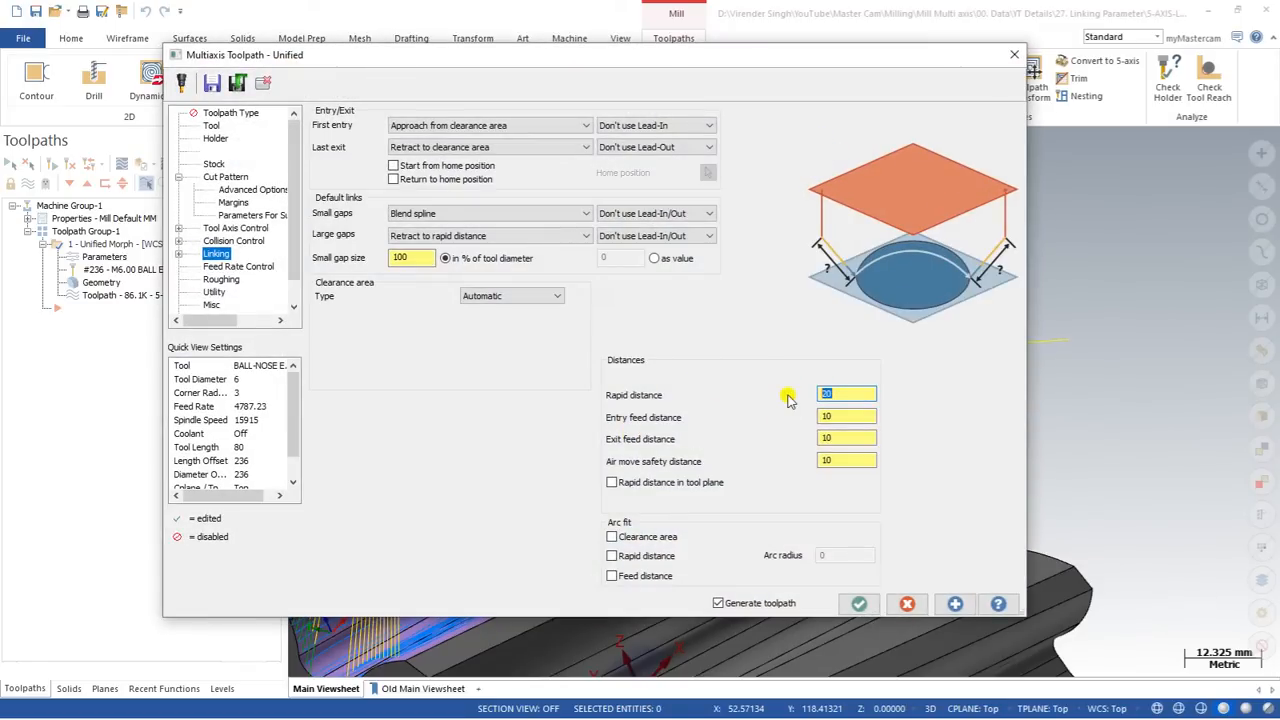
{"action": "type", "text": "50"}
{"action": "key", "text": "Tab"}
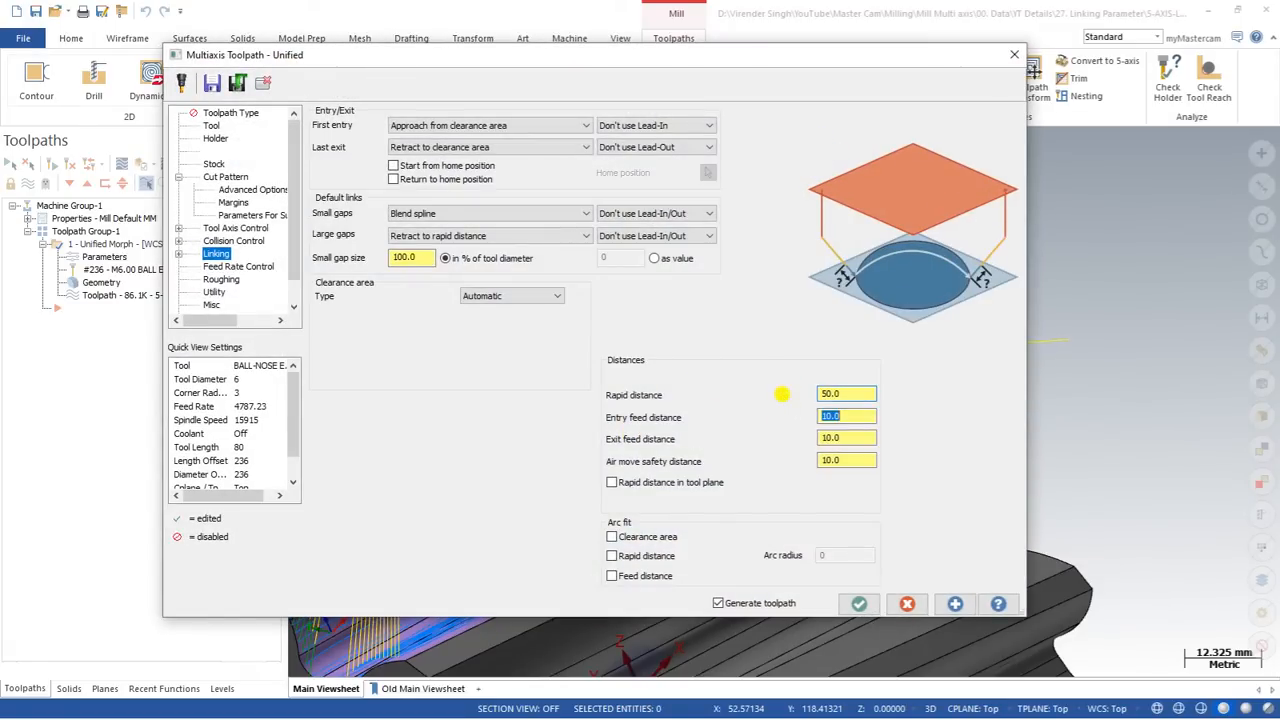
{"action": "key", "text": "Return"}
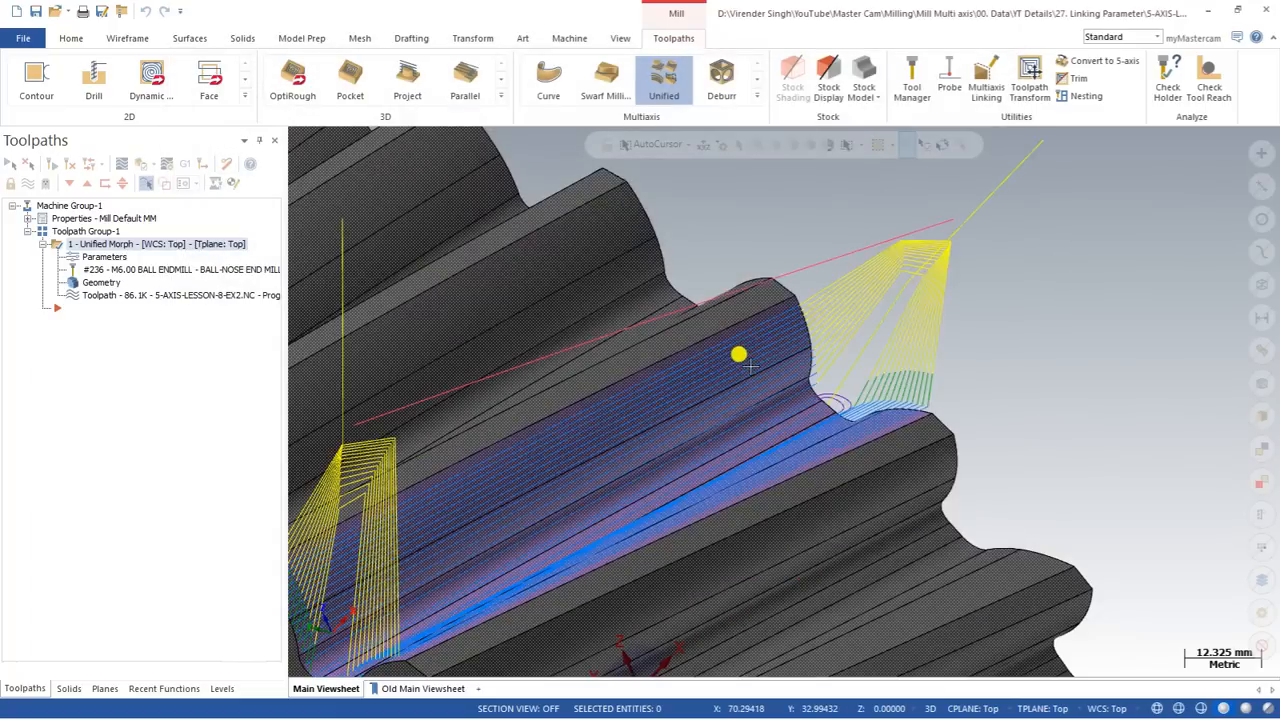
{"action": "middle_click_drag", "start_coordinate": [752, 362], "coordinate": [773, 324]}
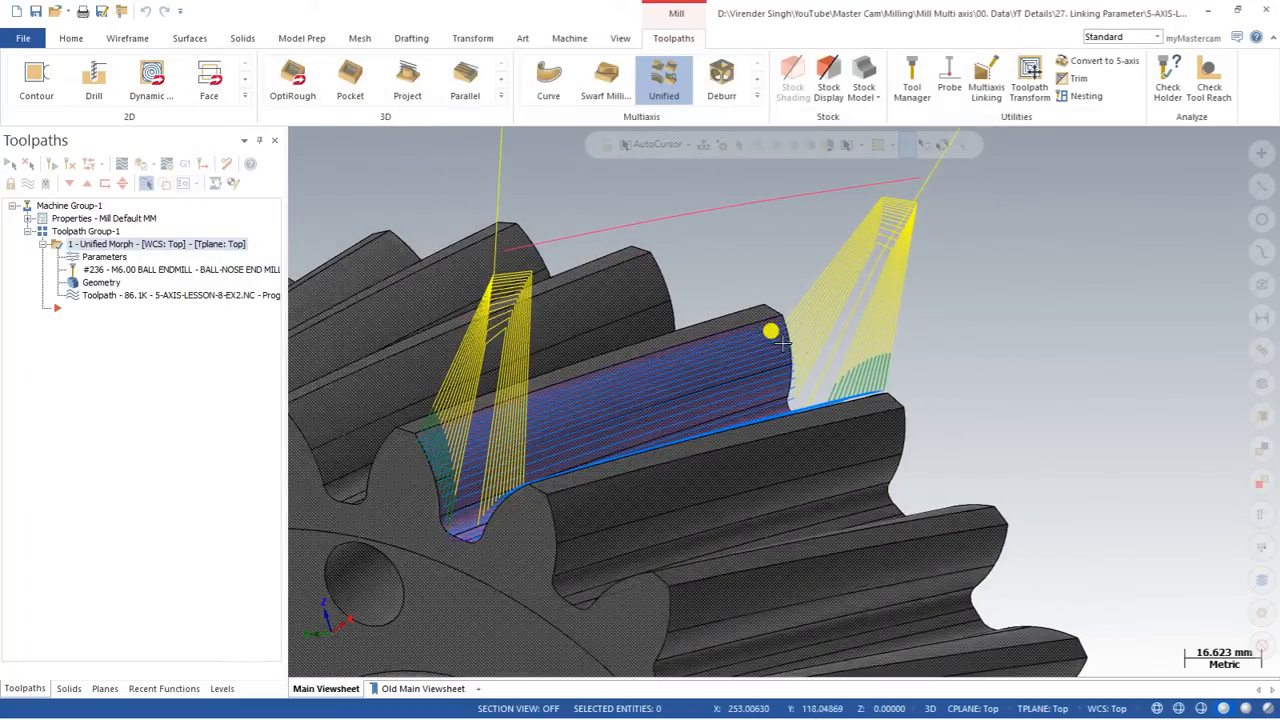
{"action": "scroll", "coordinate": [782, 333], "scroll_direction": "up", "scroll_amount": 3}
{"action": "scroll", "coordinate": [785, 315], "scroll_direction": "down", "scroll_amount": 2}
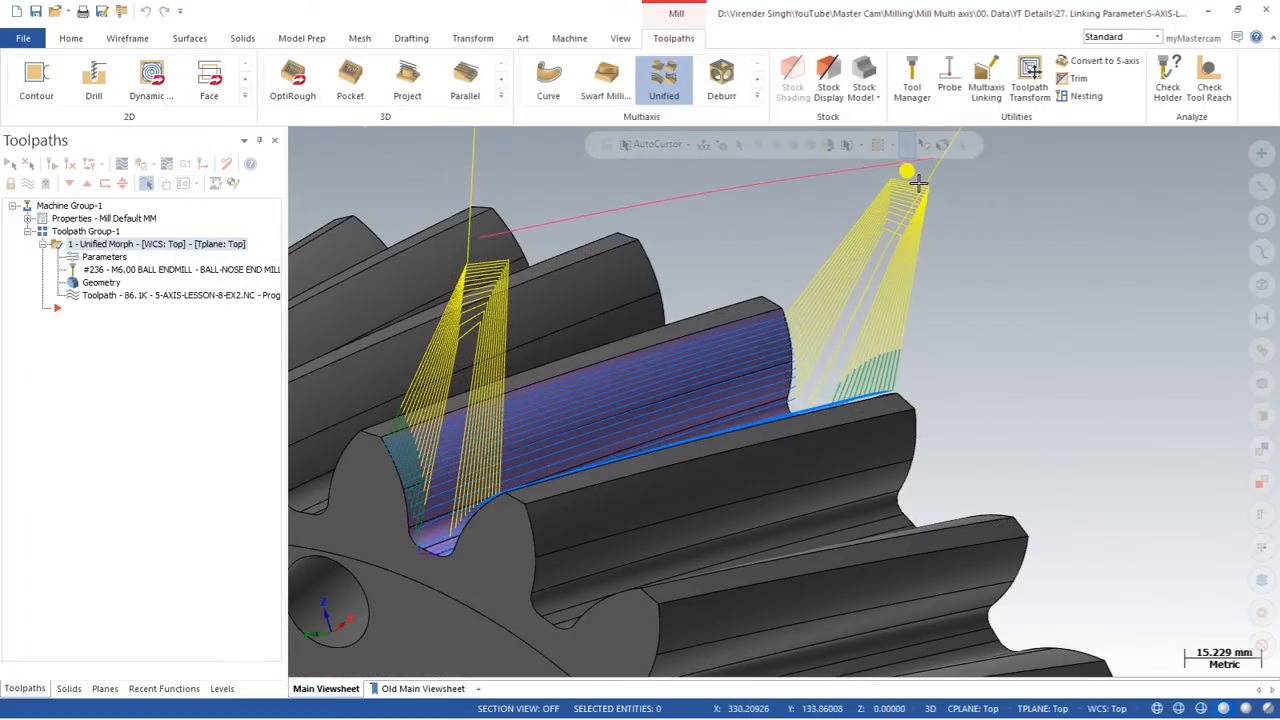
Step: Set the rapid distance back to 20 in the toolpath's linking parameters
{"action": "left_click", "coordinate": [92, 252]}
{"action": "left_click", "coordinate": [95, 257]}
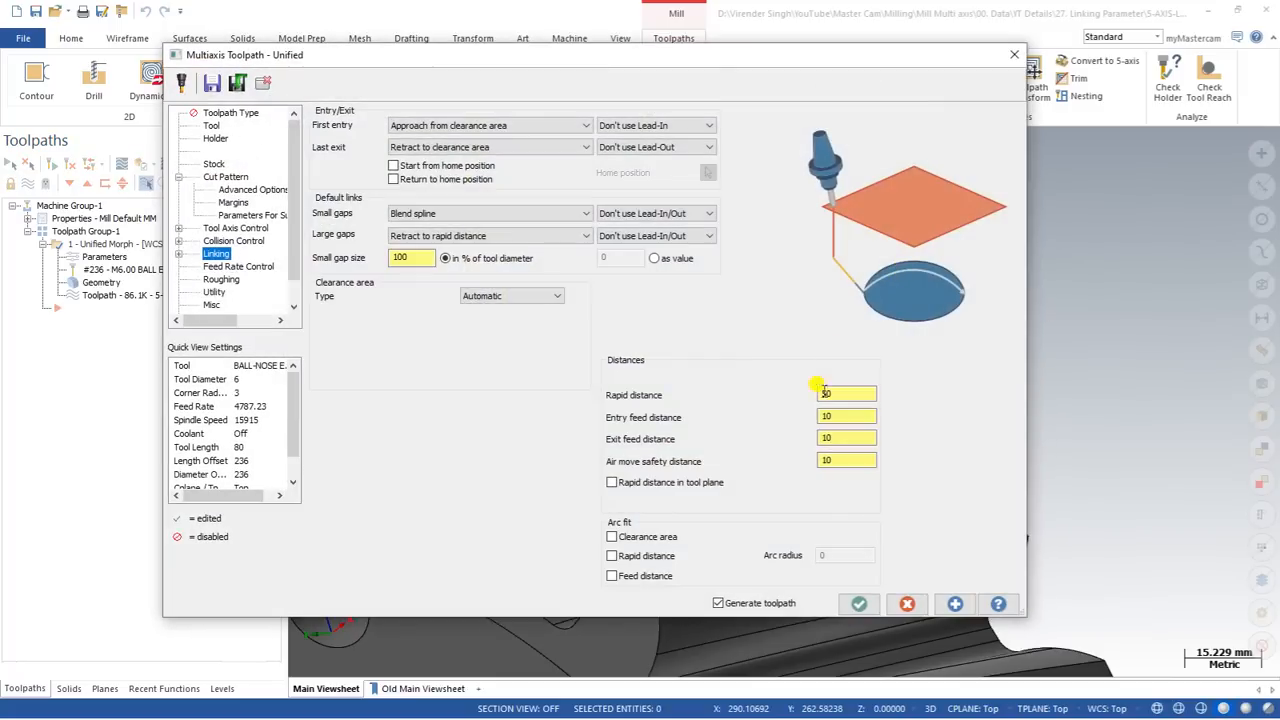
{"action": "left_click", "coordinate": [844, 393]}
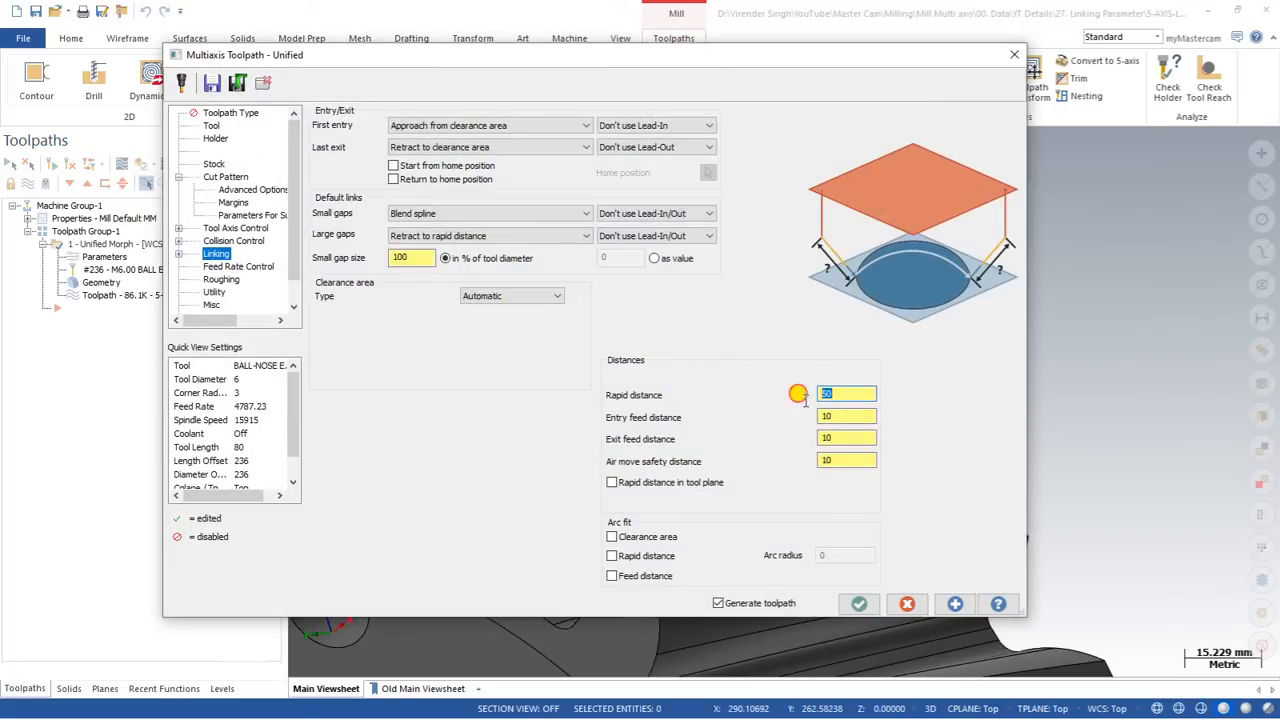
{"action": "type", "text": "20"}
{"action": "key", "text": "Tab"}
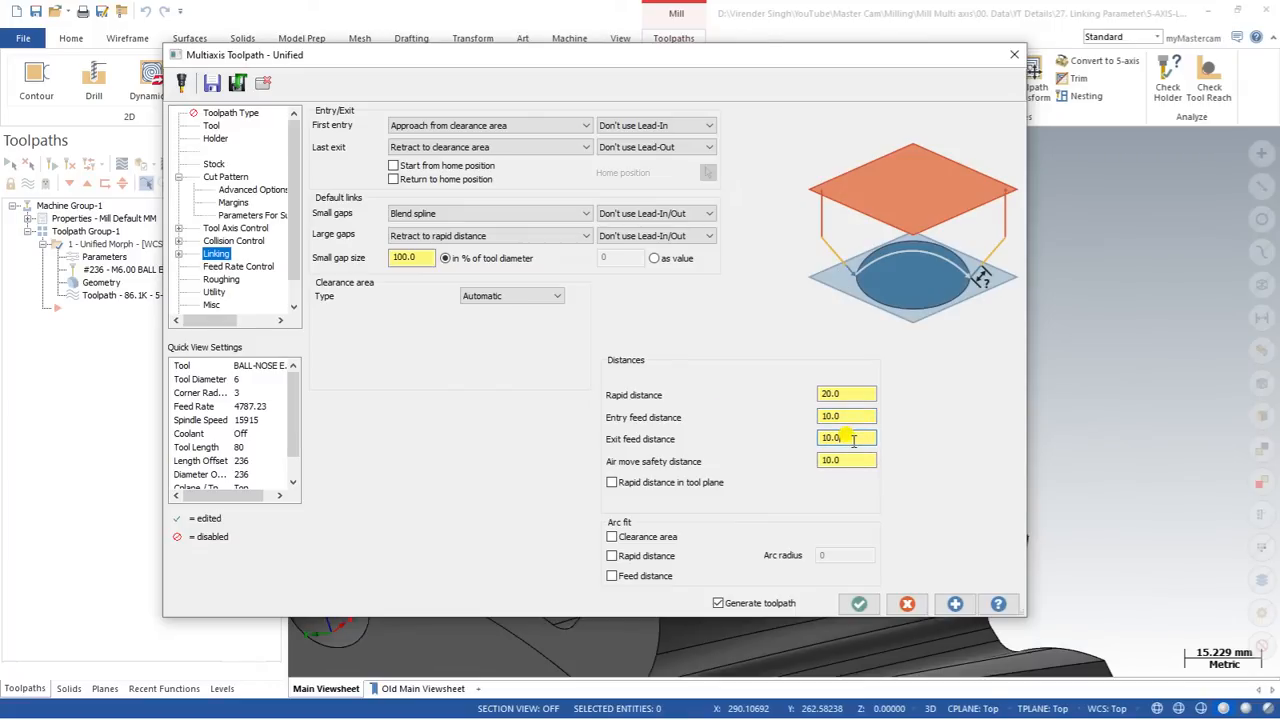
{"action": "left_click", "coordinate": [837, 392]}
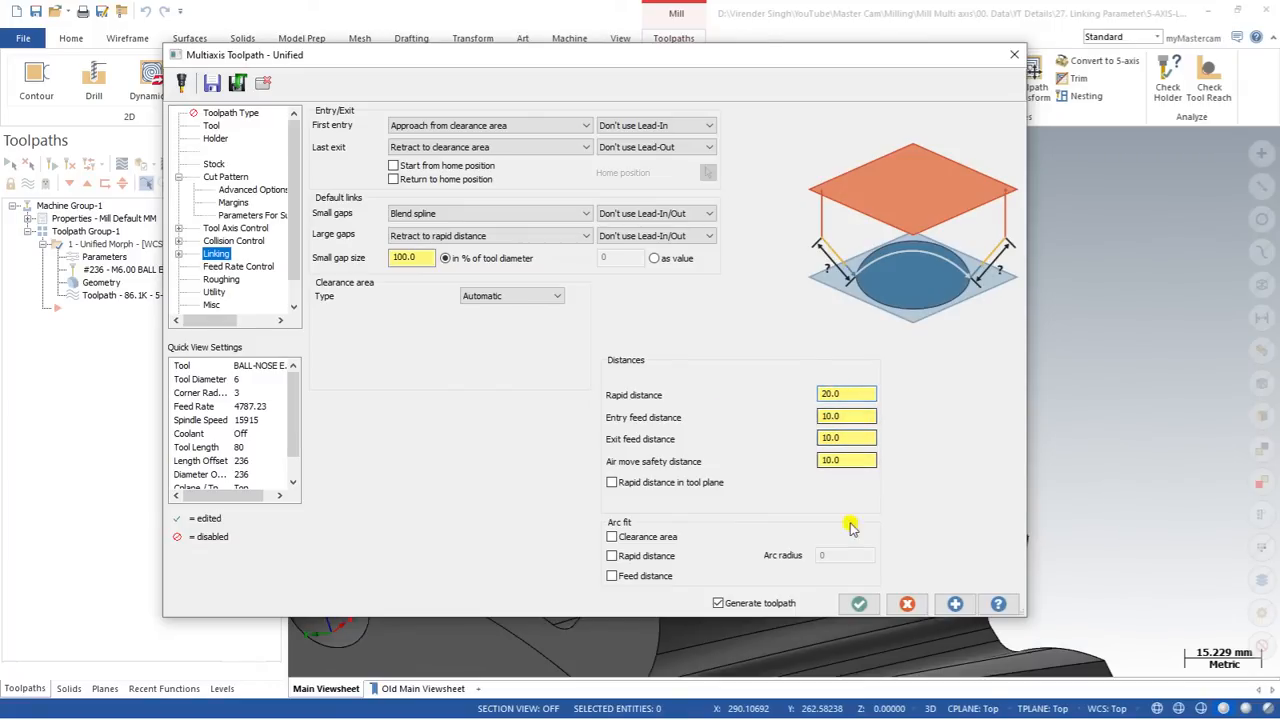
Step: Preview the clearance-area link options for large gaps, choose Clearance blend spline and regenerate the toolpath
{"action": "left_click", "coordinate": [445, 238]}
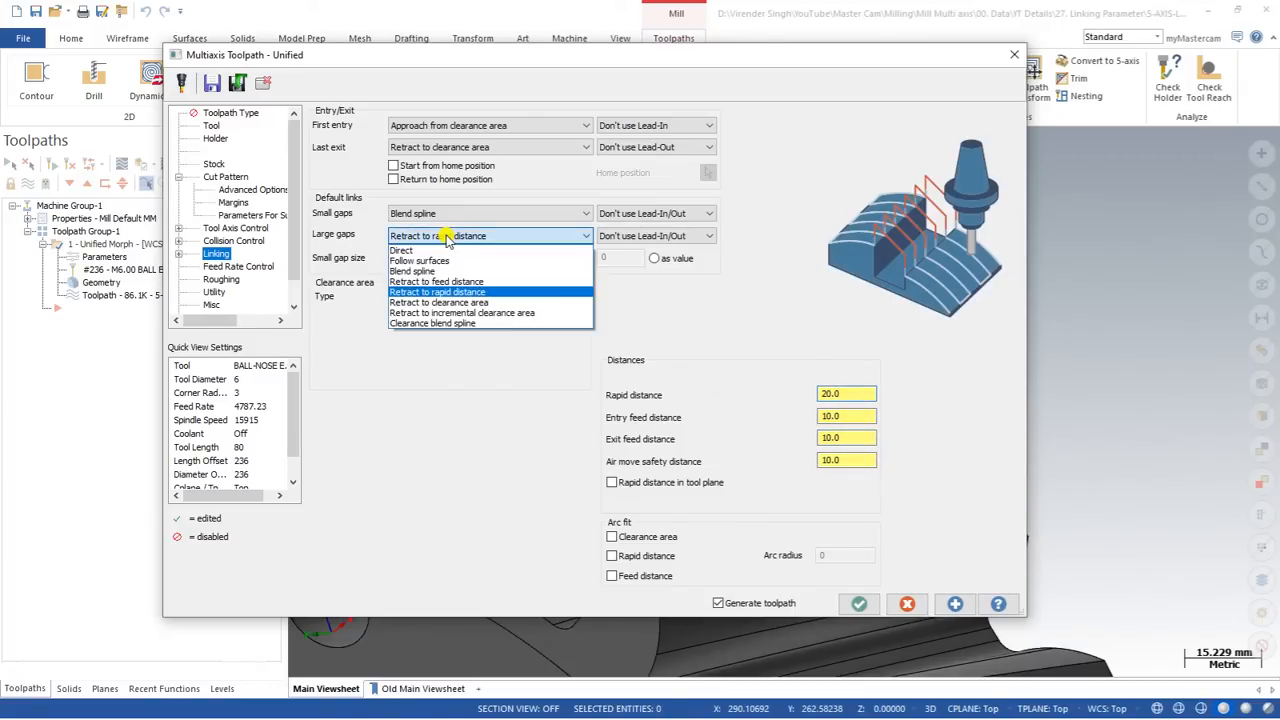
{"action": "left_click", "coordinate": [466, 302]}
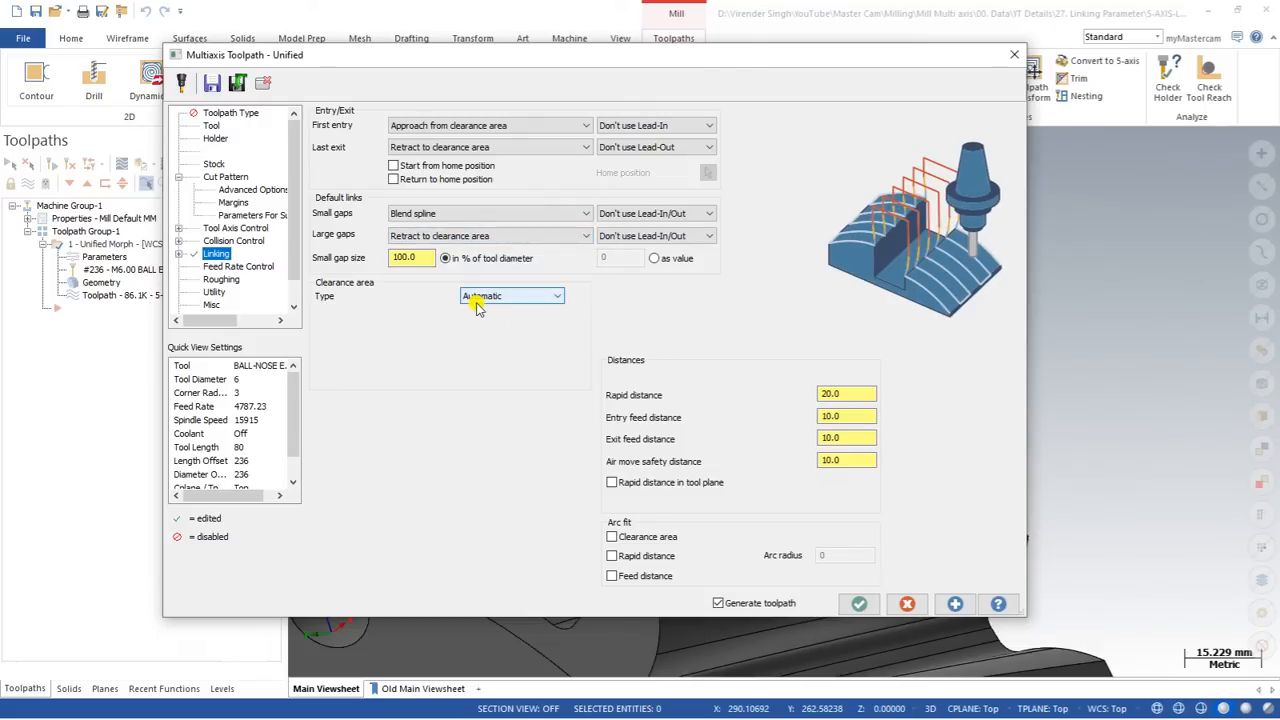
{"action": "left_click", "coordinate": [463, 234]}
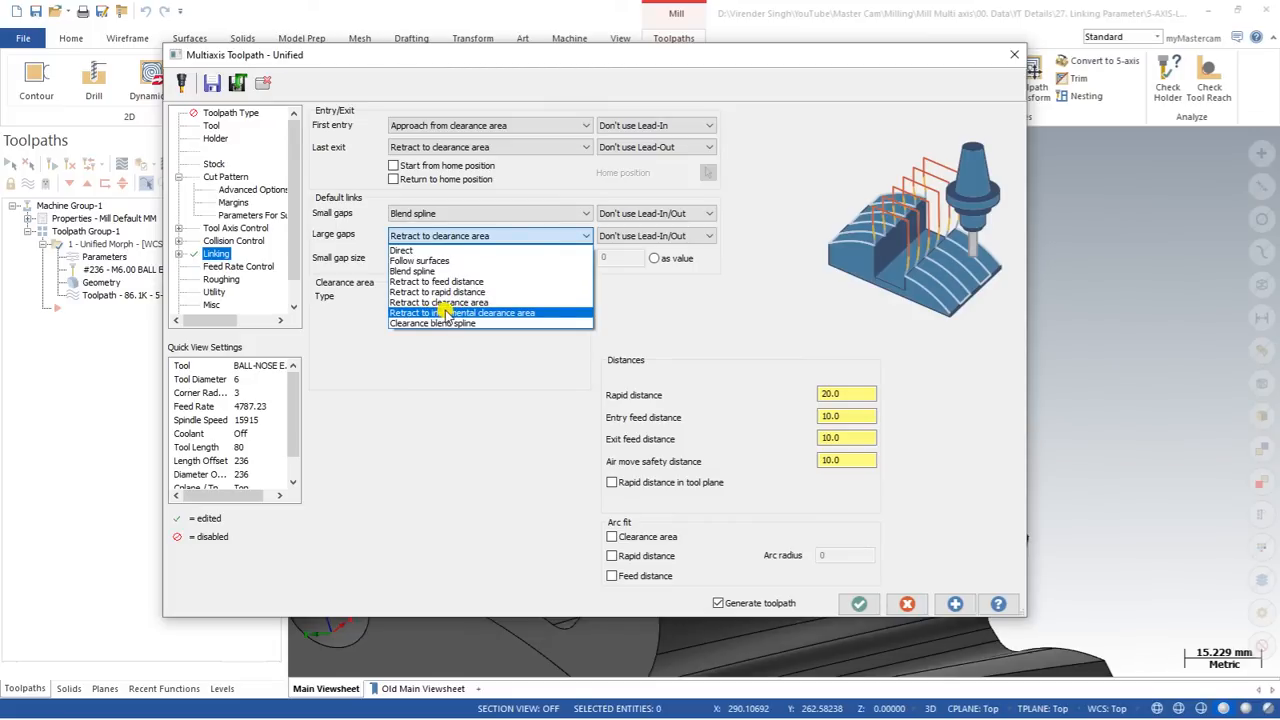
{"action": "left_click", "coordinate": [543, 314]}
{"action": "left_click", "coordinate": [497, 243]}
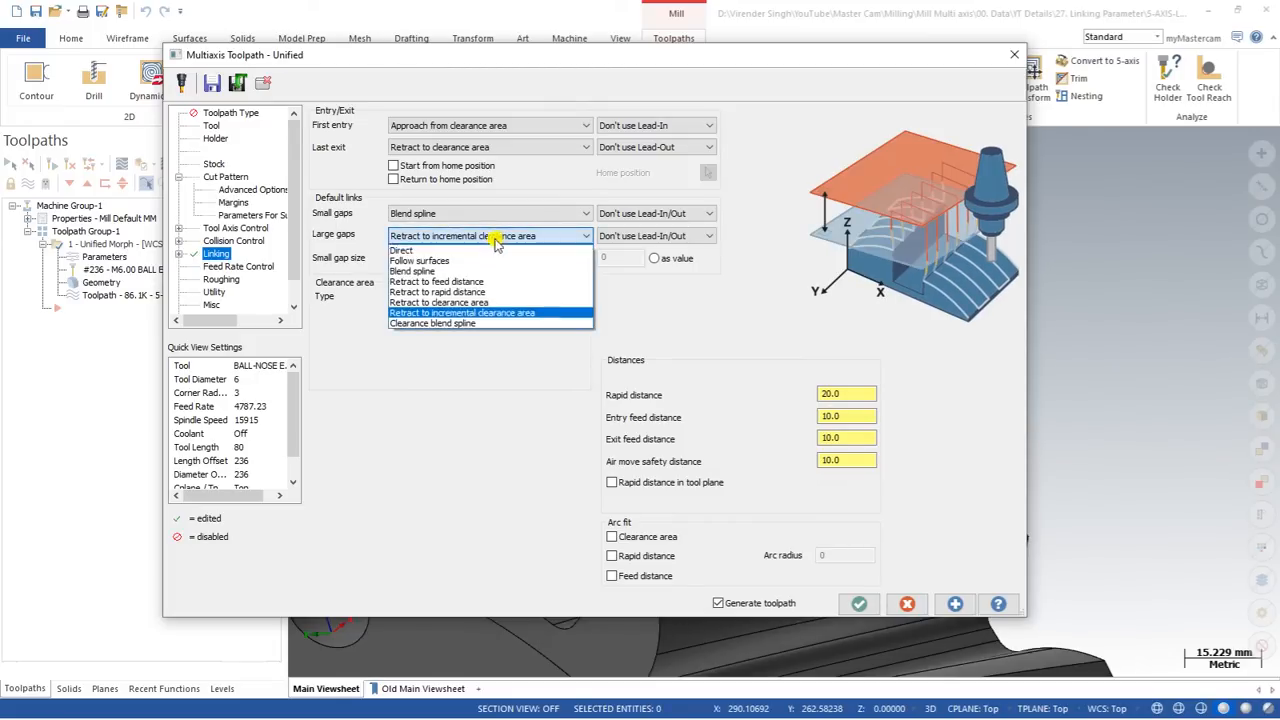
{"action": "left_click", "coordinate": [472, 324]}
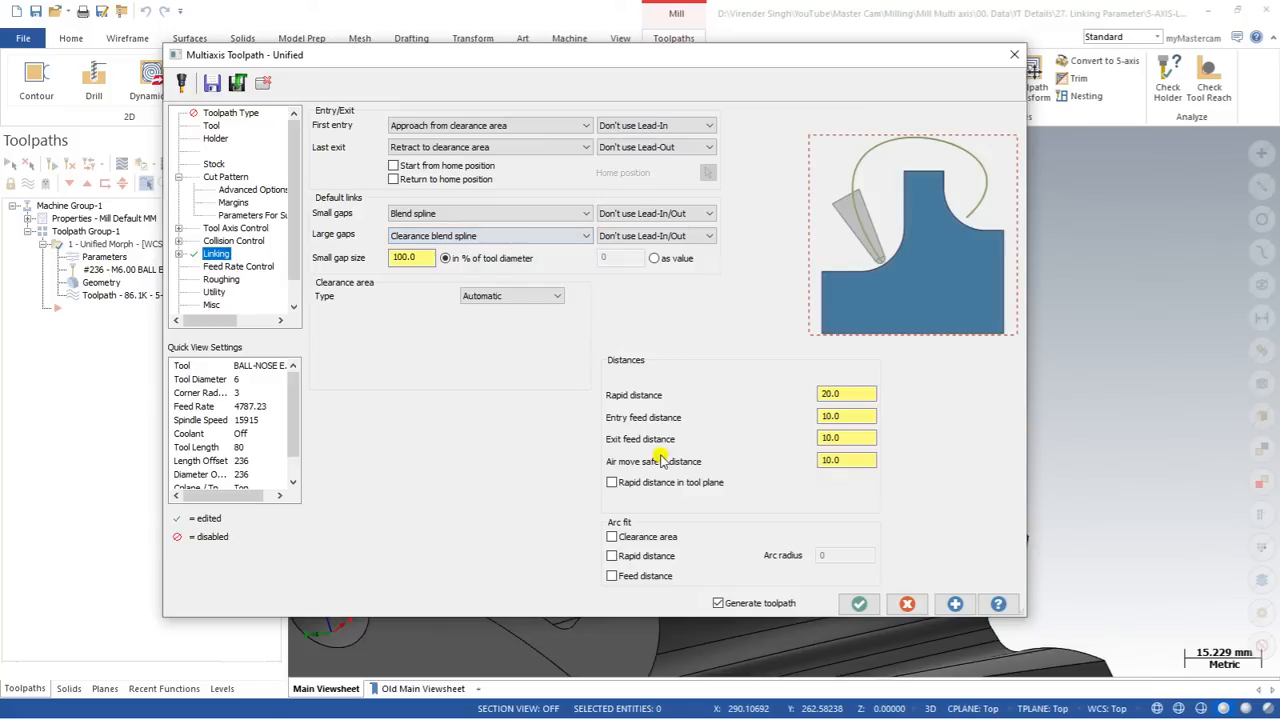
{"action": "left_click", "coordinate": [493, 243]}
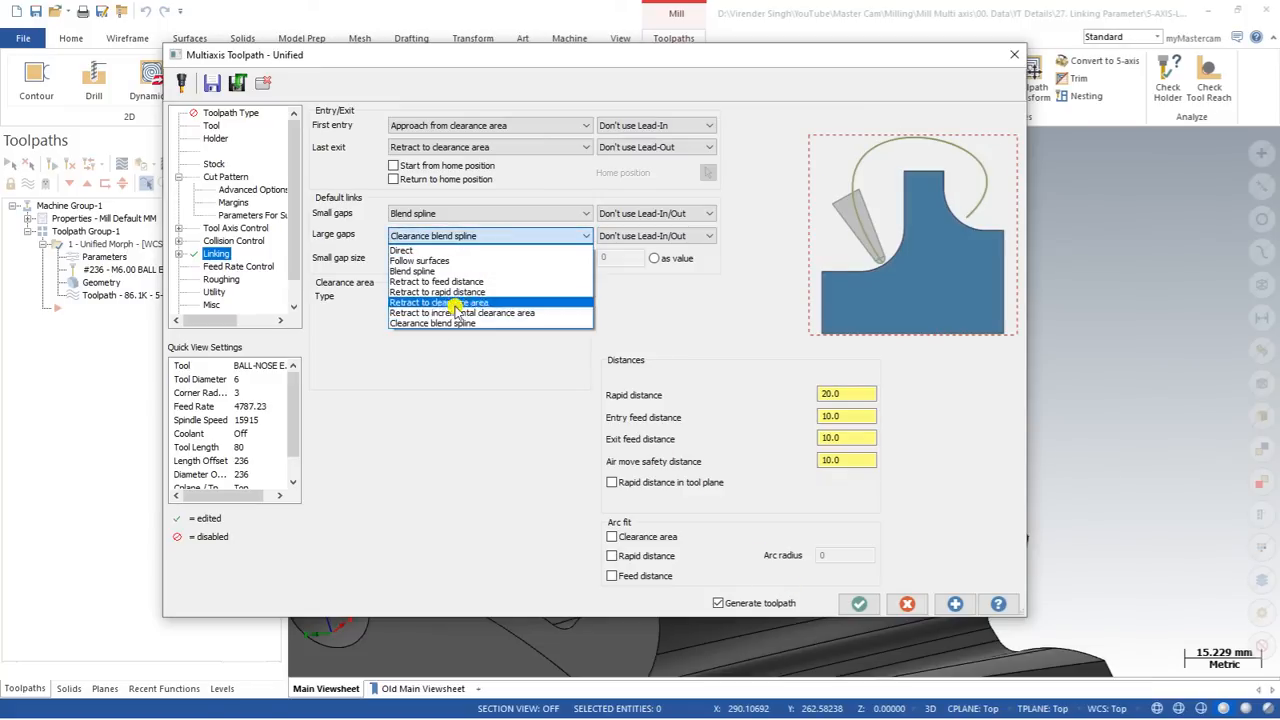
{"action": "left_click", "coordinate": [480, 326]}
{"action": "left_click", "coordinate": [858, 605]}
{"action": "scroll", "coordinate": [646, 386], "scroll_direction": "down", "scroll_amount": 5}
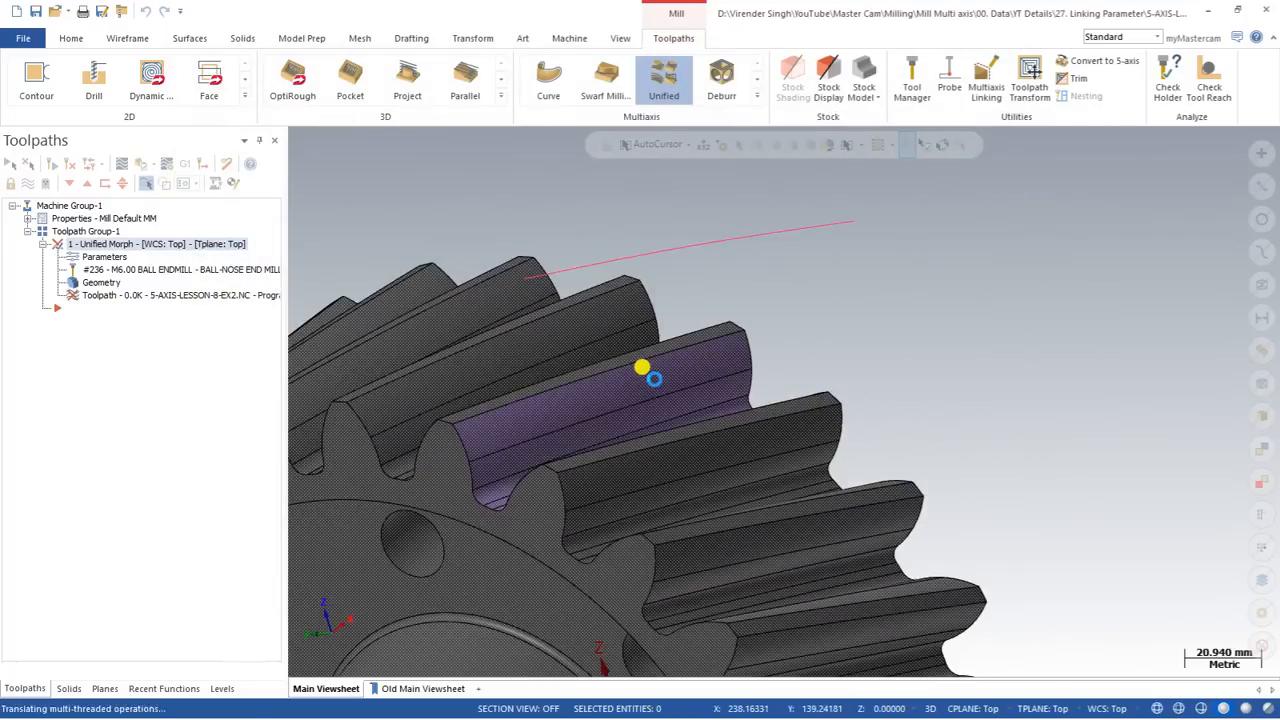
Step: Set the large gaps link to Retract to incremental clearance area, regenerate the toolpath and inspect the link moves
{"action": "left_click", "coordinate": [98, 257]}
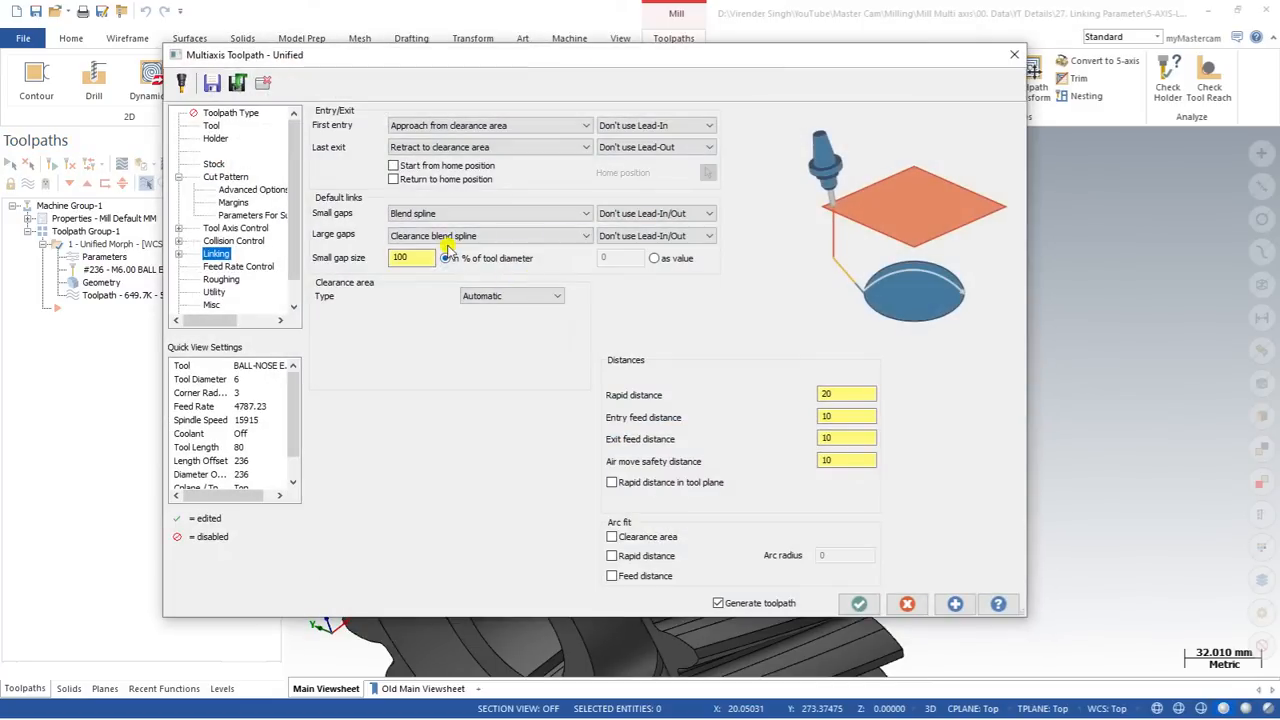
{"action": "left_click", "coordinate": [440, 237]}
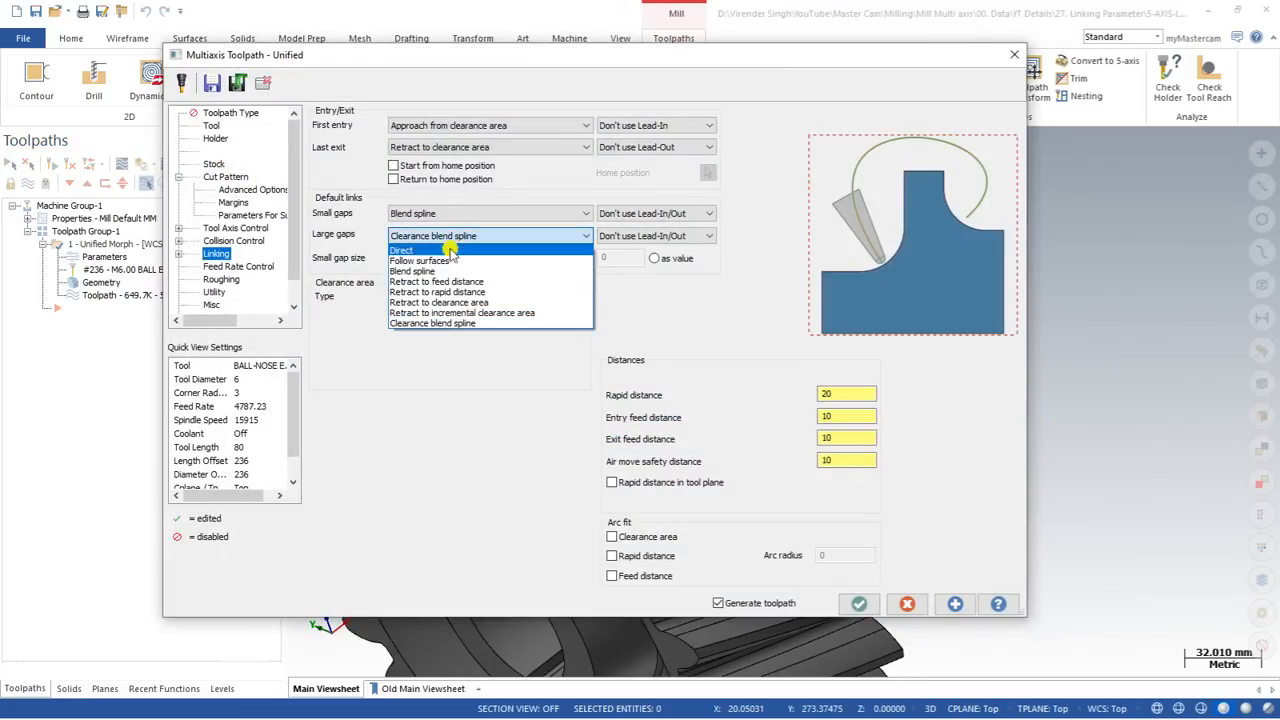
{"action": "left_click", "coordinate": [425, 313]}
{"action": "left_click", "coordinate": [859, 603]}
{"action": "middle_click_drag", "start_coordinate": [704, 398], "coordinate": [706, 375]}
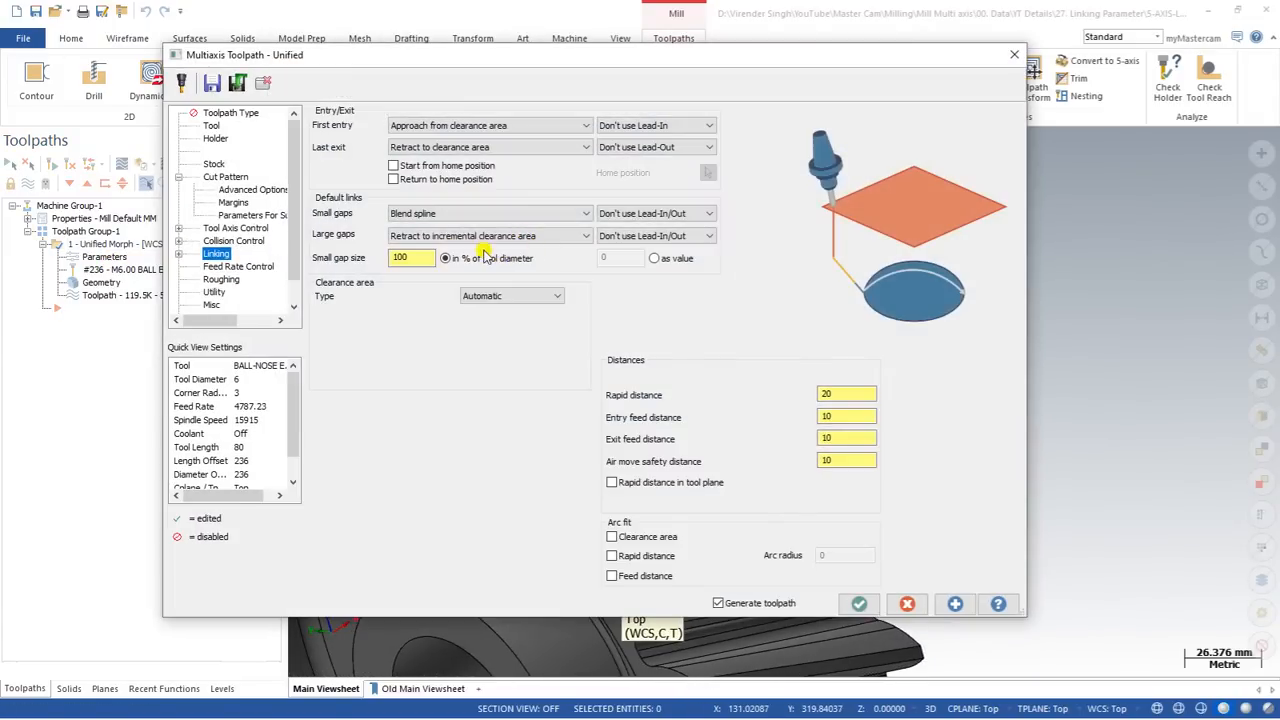
Step: Regenerate the toolpath with the large gaps link set to Blend spline and backplot the link moves around the tooth ends
{"action": "left_click", "coordinate": [475, 237]}
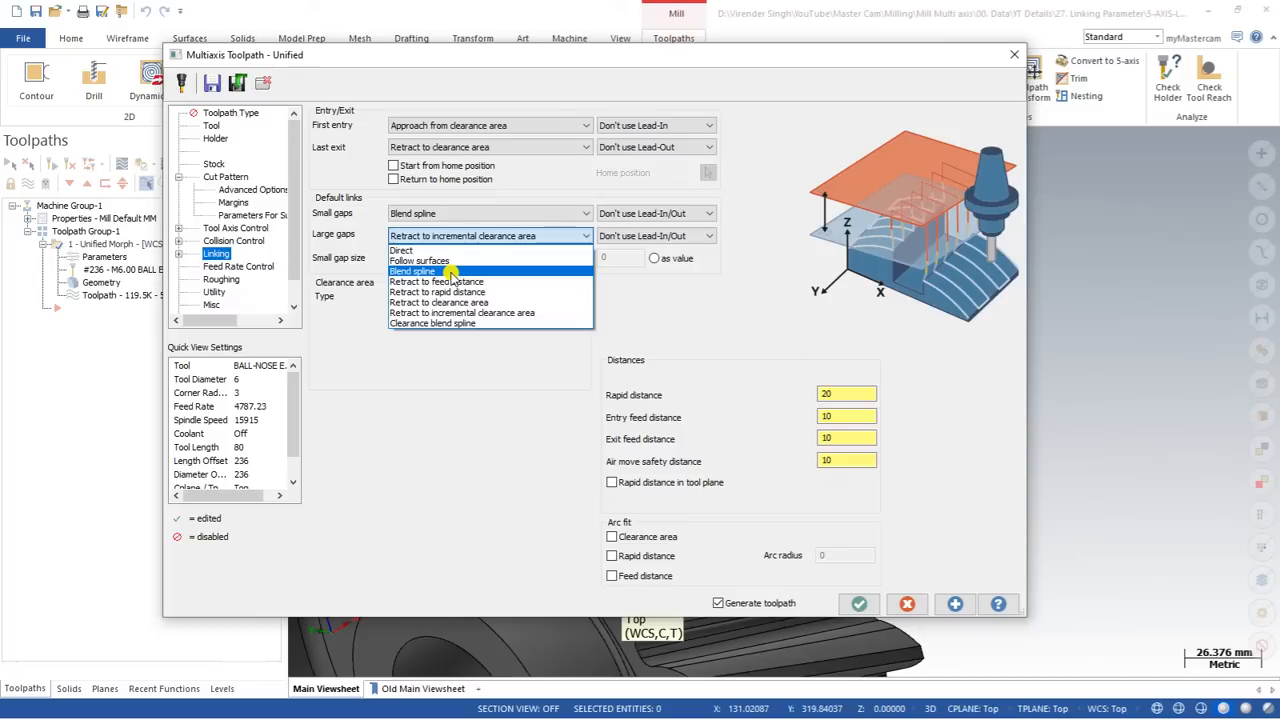
{"action": "left_click", "coordinate": [453, 272]}
{"action": "left_click", "coordinate": [445, 238]}
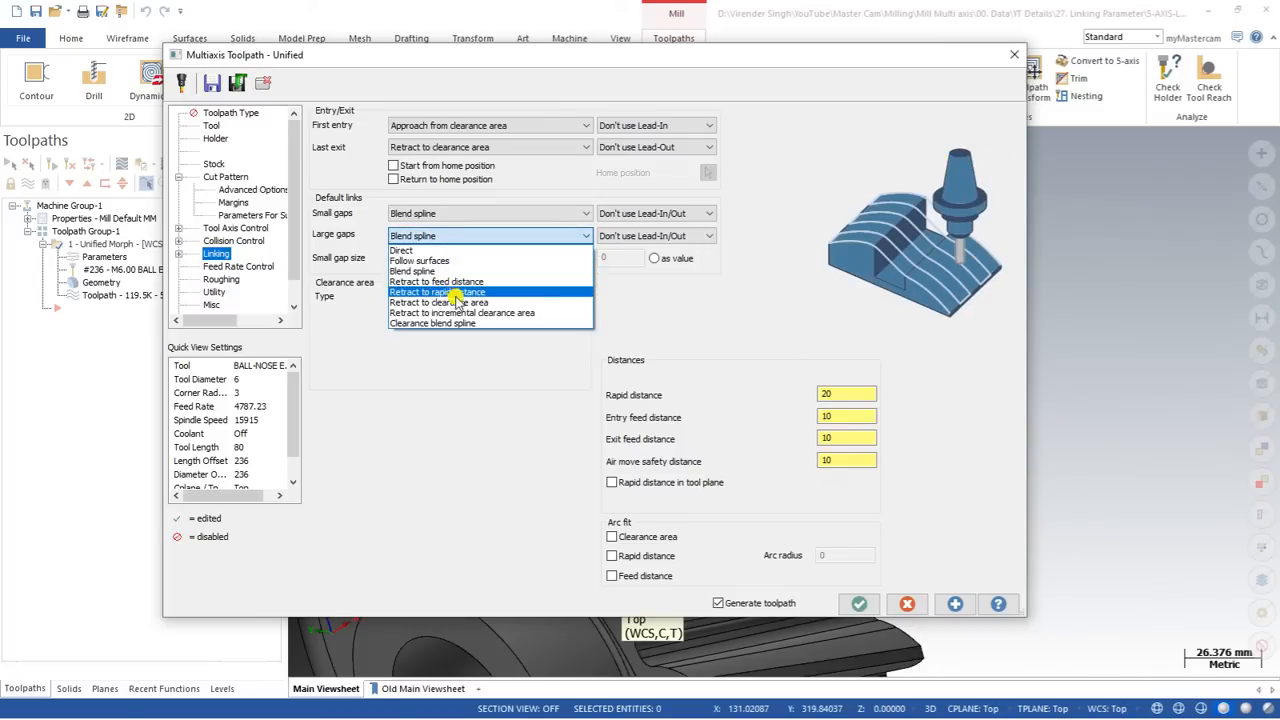
{"action": "left_click", "coordinate": [446, 271]}
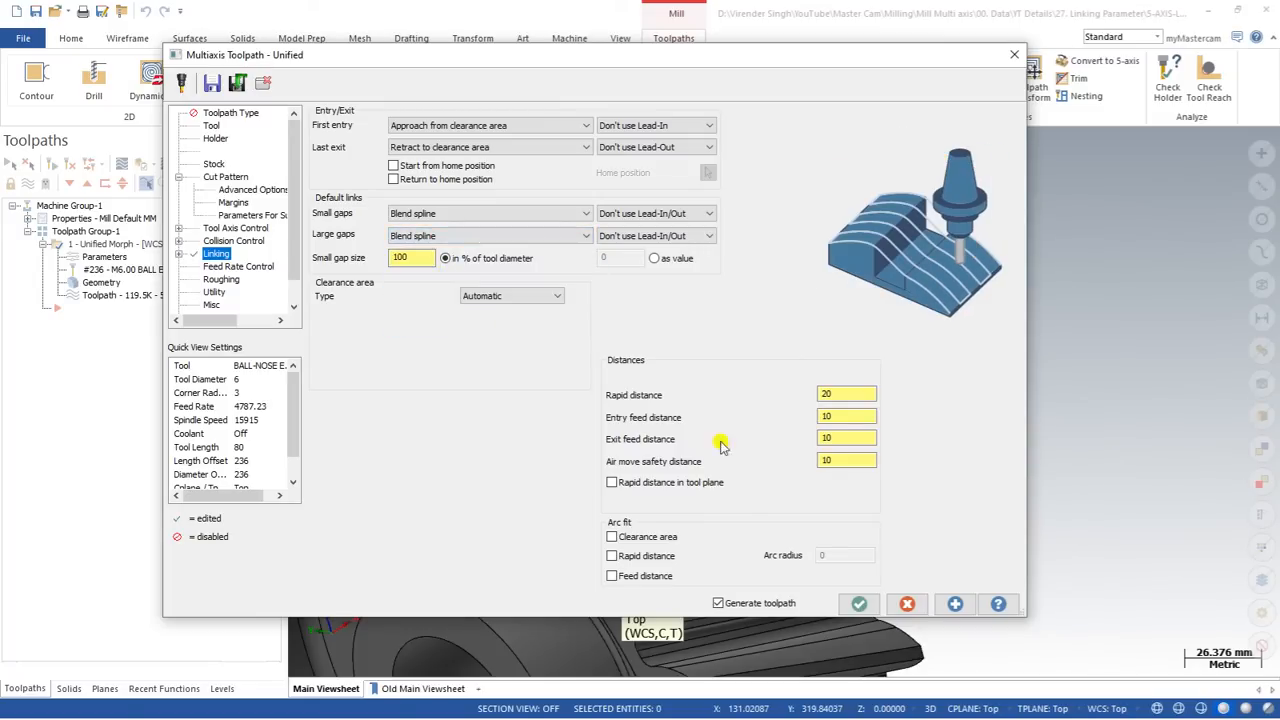
{"action": "left_click", "coordinate": [859, 603]}
{"action": "middle_click_drag", "start_coordinate": [751, 466], "coordinate": [601, 412]}
{"action": "middle_click_drag", "start_coordinate": [622, 418], "coordinate": [563, 380]}
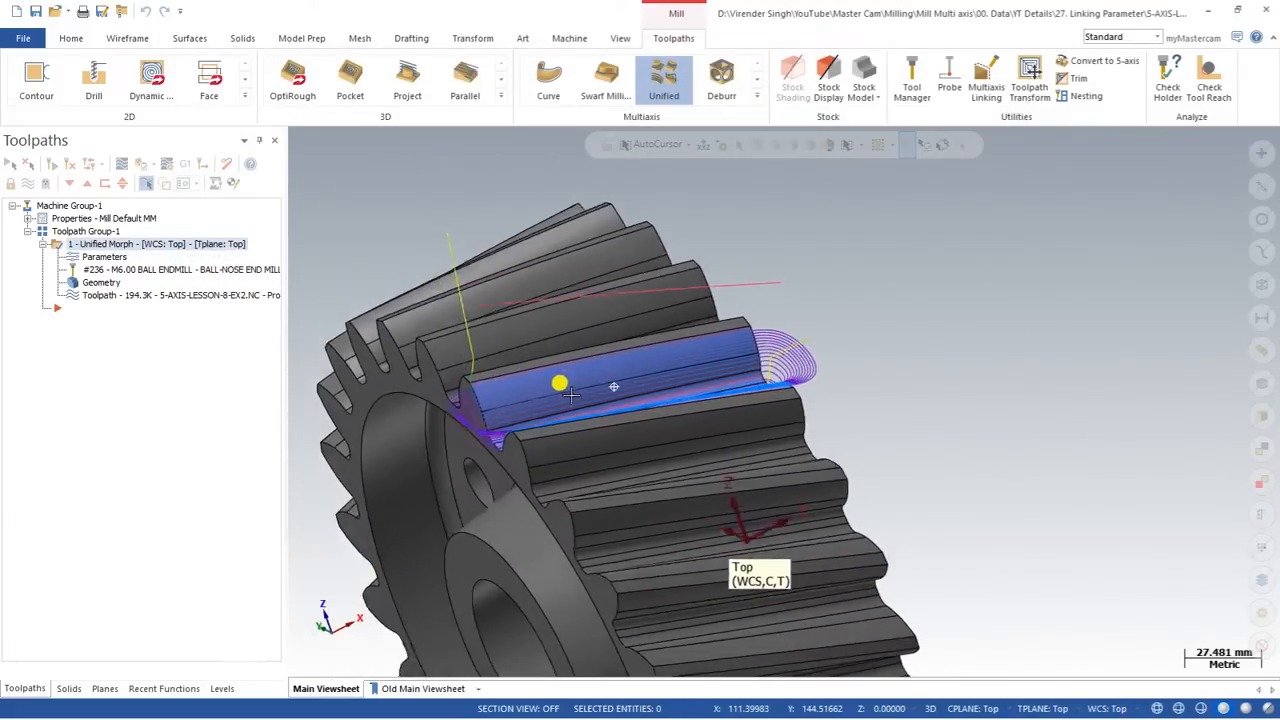
{"action": "left_click", "coordinate": [126, 163]}
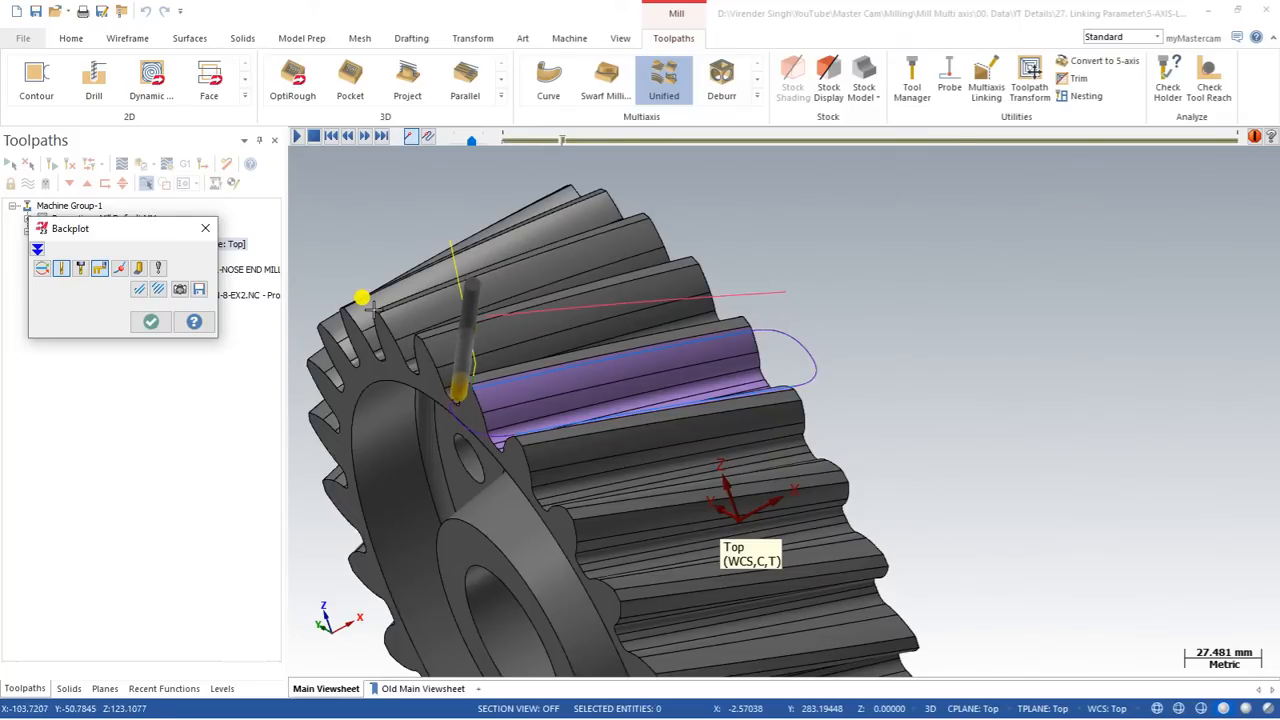
{"action": "key", "text": "Escape"}
Step: Set the large gaps link back to Retract to clearance area, regenerate the toolpath and inspect the moves above the gear
{"action": "left_click", "coordinate": [76, 258]}
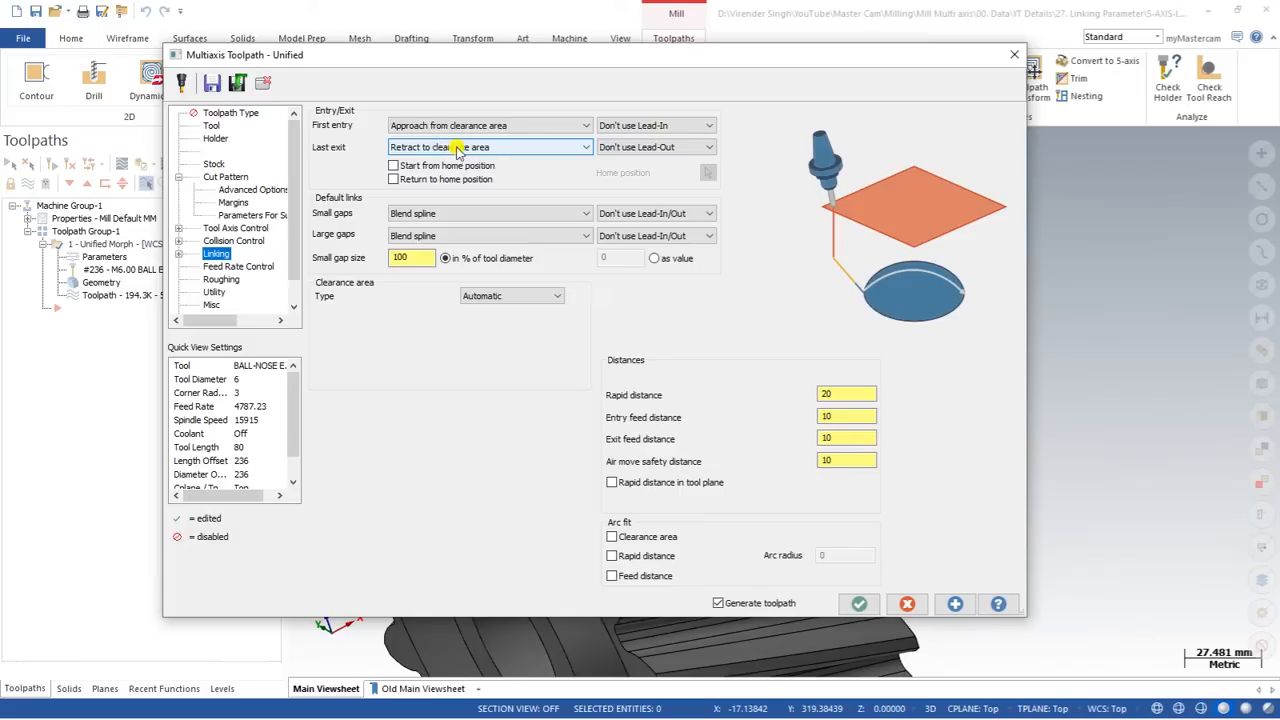
{"action": "left_click", "coordinate": [453, 236]}
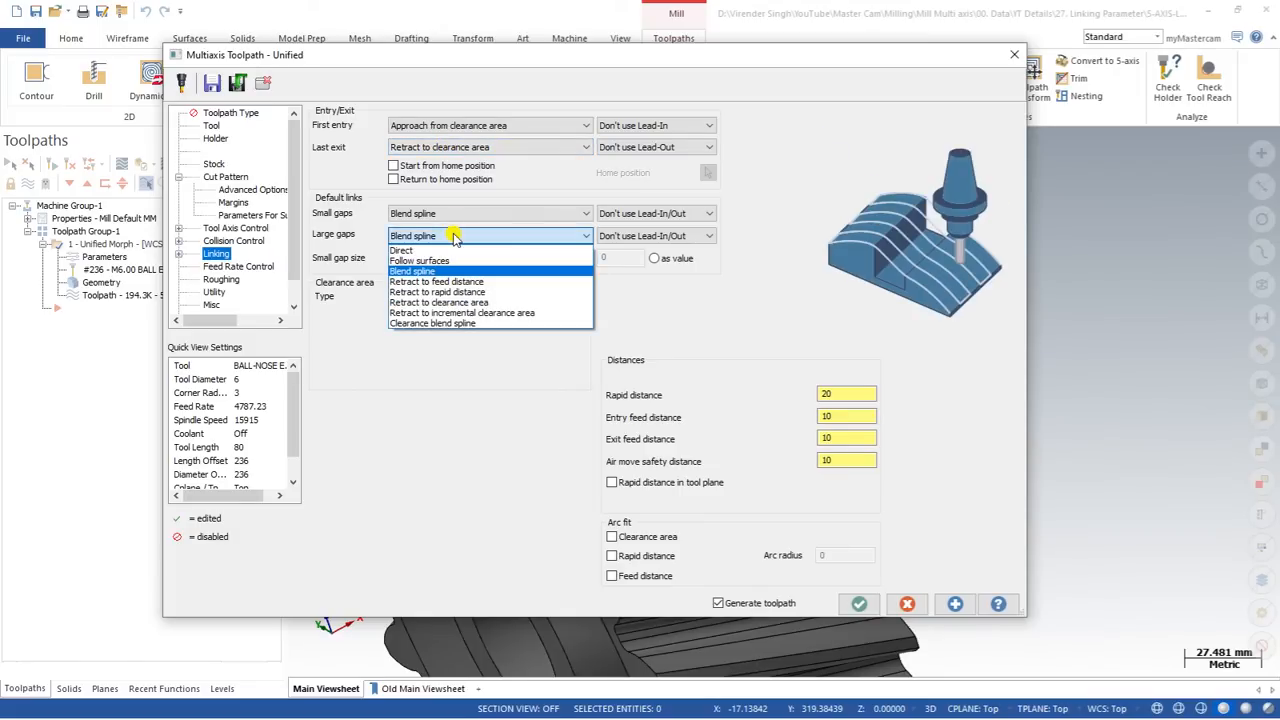
{"action": "left_click", "coordinate": [460, 302]}
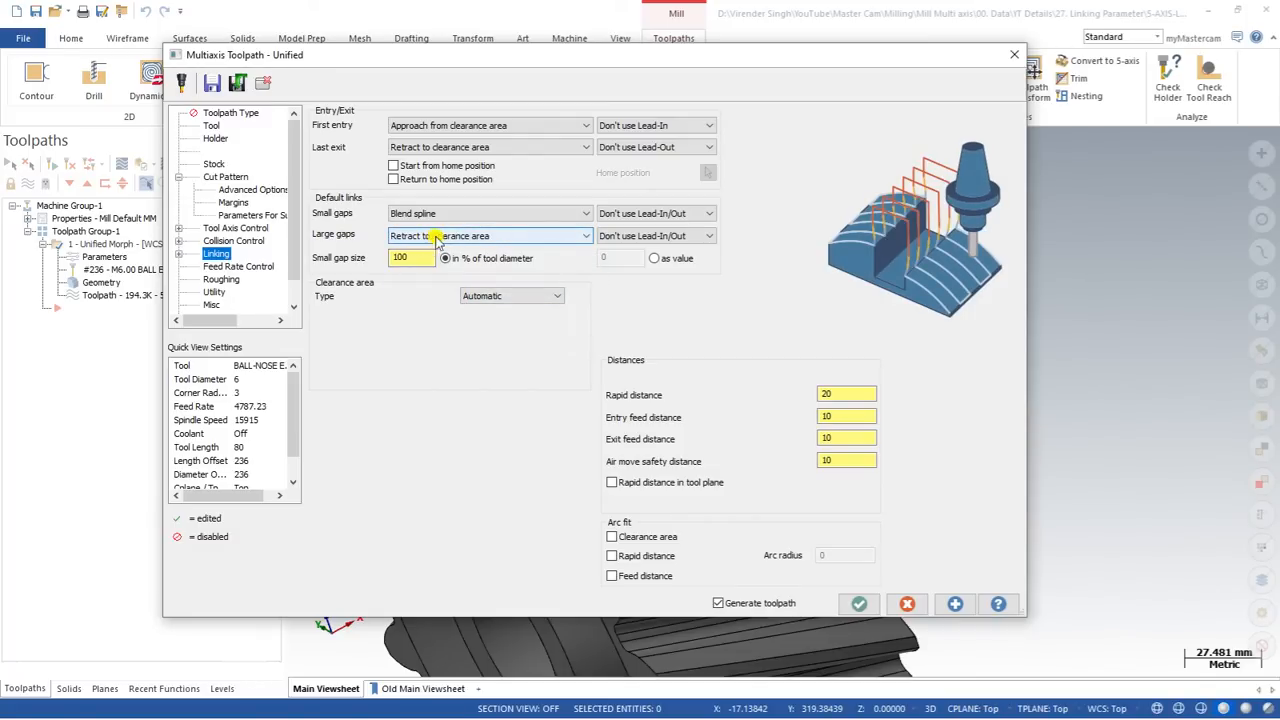
{"action": "left_click", "coordinate": [859, 603]}
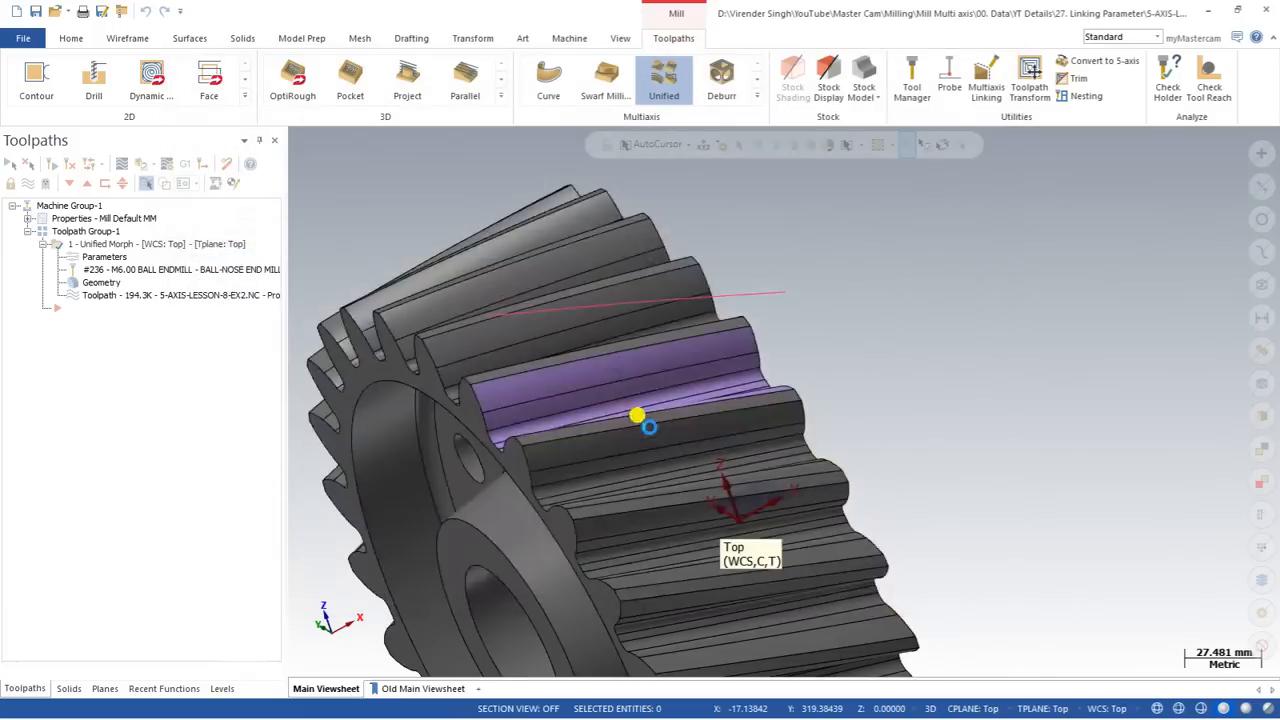
{"action": "scroll", "coordinate": [632, 392], "scroll_direction": "down", "scroll_amount": 2}
{"action": "middle_click_drag", "start_coordinate": [567, 394], "coordinate": [564, 368]}
{"action": "scroll", "coordinate": [565, 372], "scroll_direction": "up", "scroll_amount": 1}
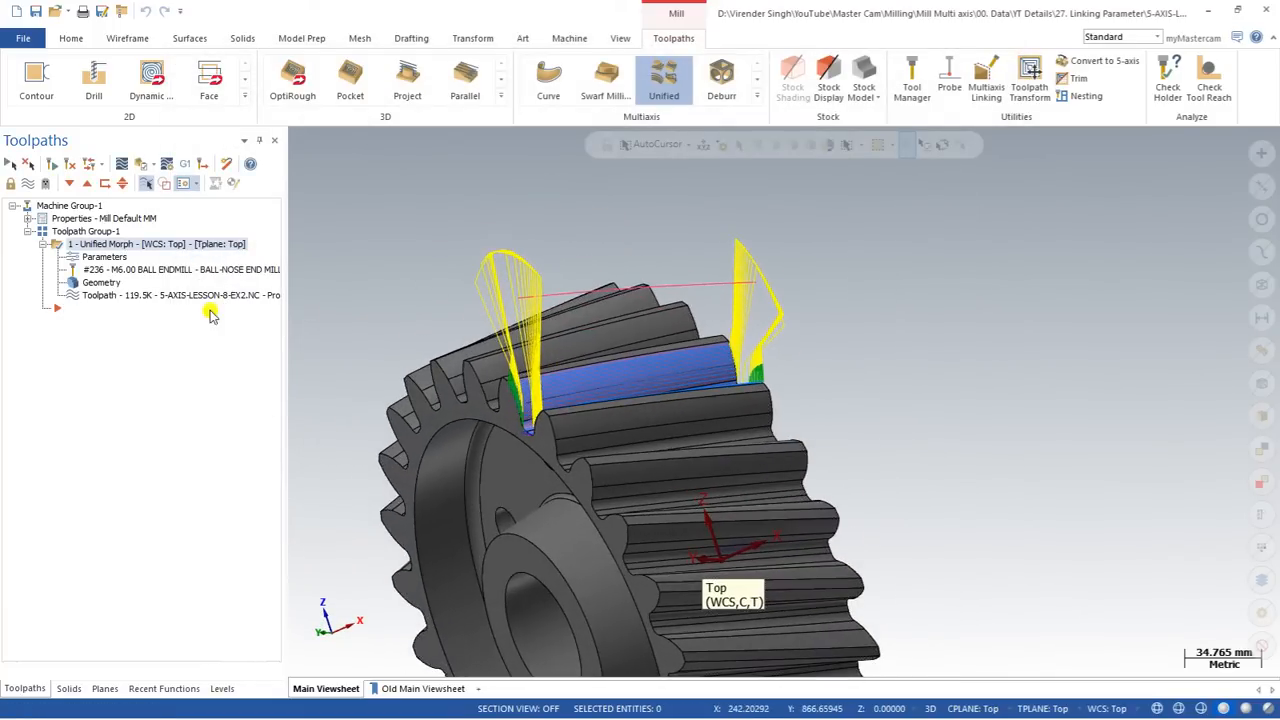
Step: Set the clearance area type to Plane in the toolpath's linking parameters
{"action": "left_click", "coordinate": [101, 259]}
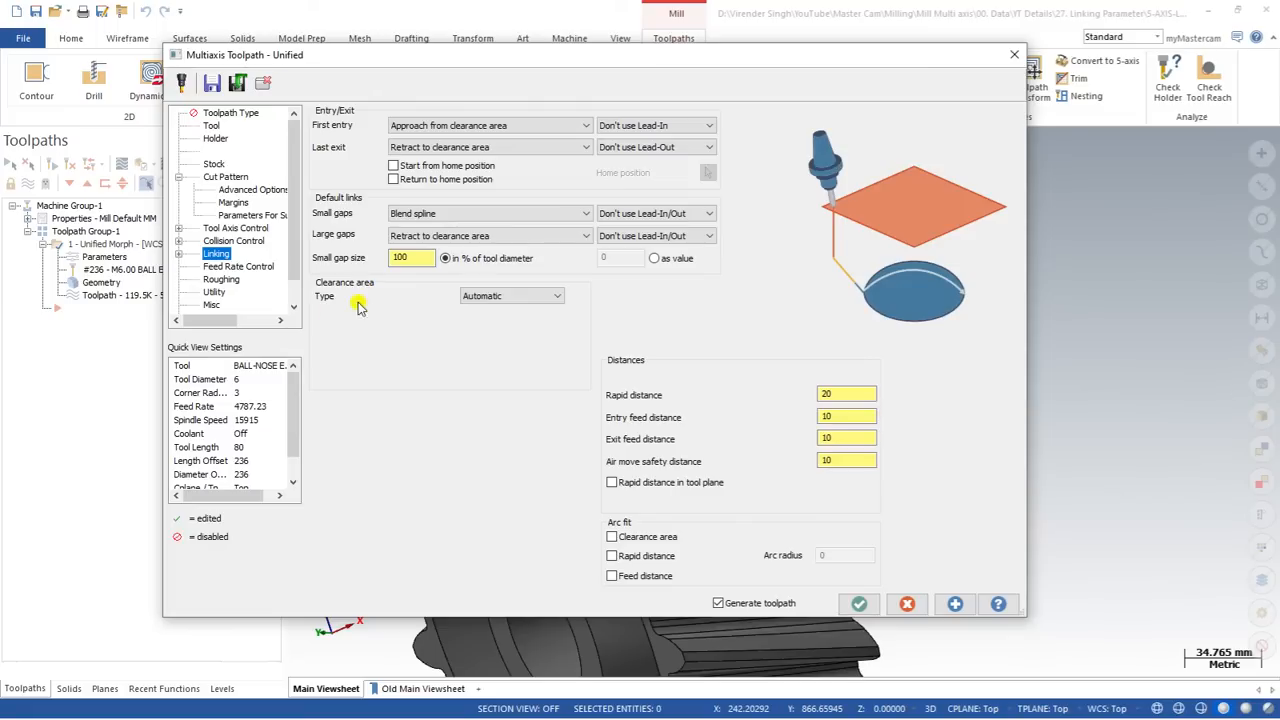
{"action": "left_click", "coordinate": [491, 298]}
{"action": "left_click", "coordinate": [485, 320]}
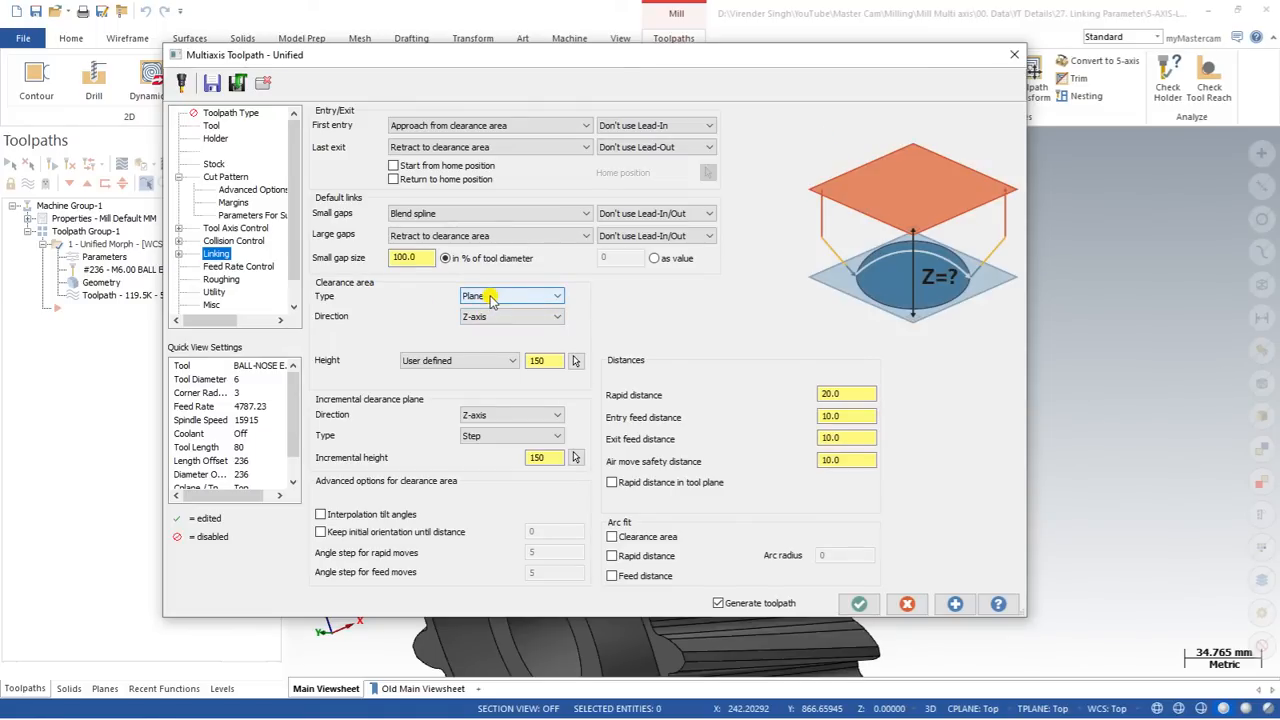
Step: Switch the clearance area type through Cylinder, Sphere and Automatic to compare the options each one offers
{"action": "left_click", "coordinate": [491, 298]}
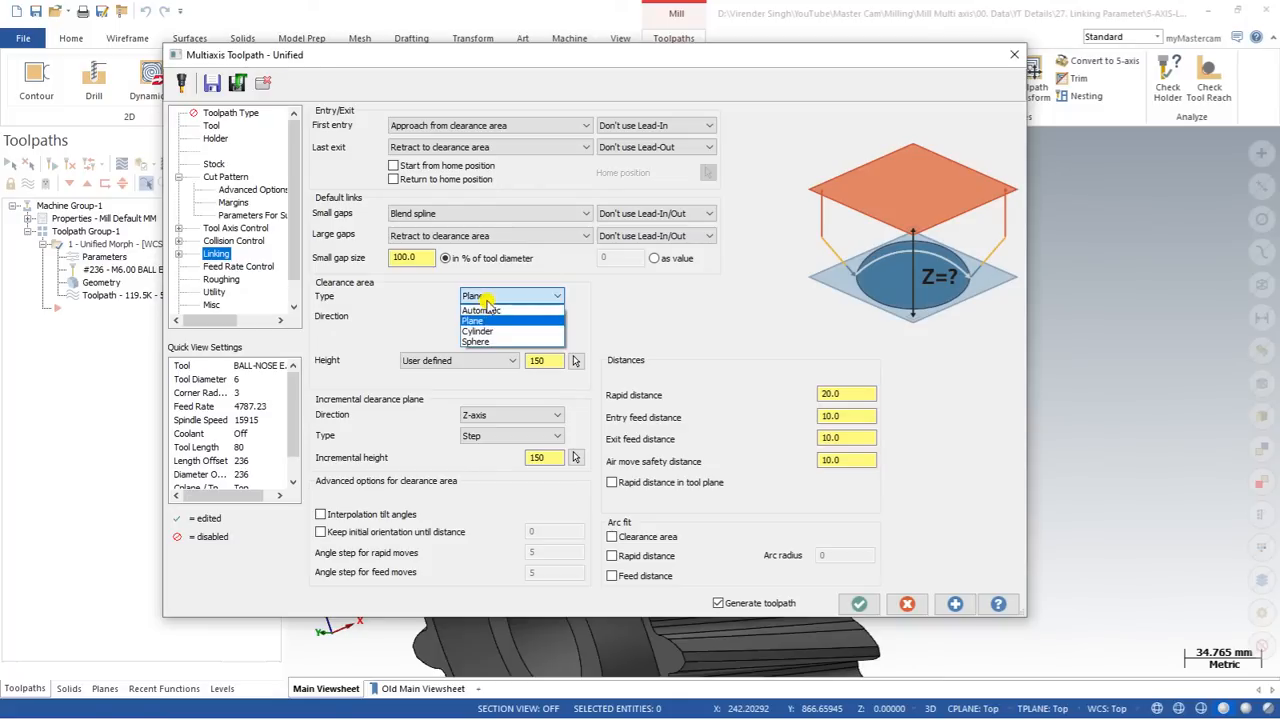
{"action": "left_click", "coordinate": [487, 333]}
{"action": "left_click", "coordinate": [490, 296]}
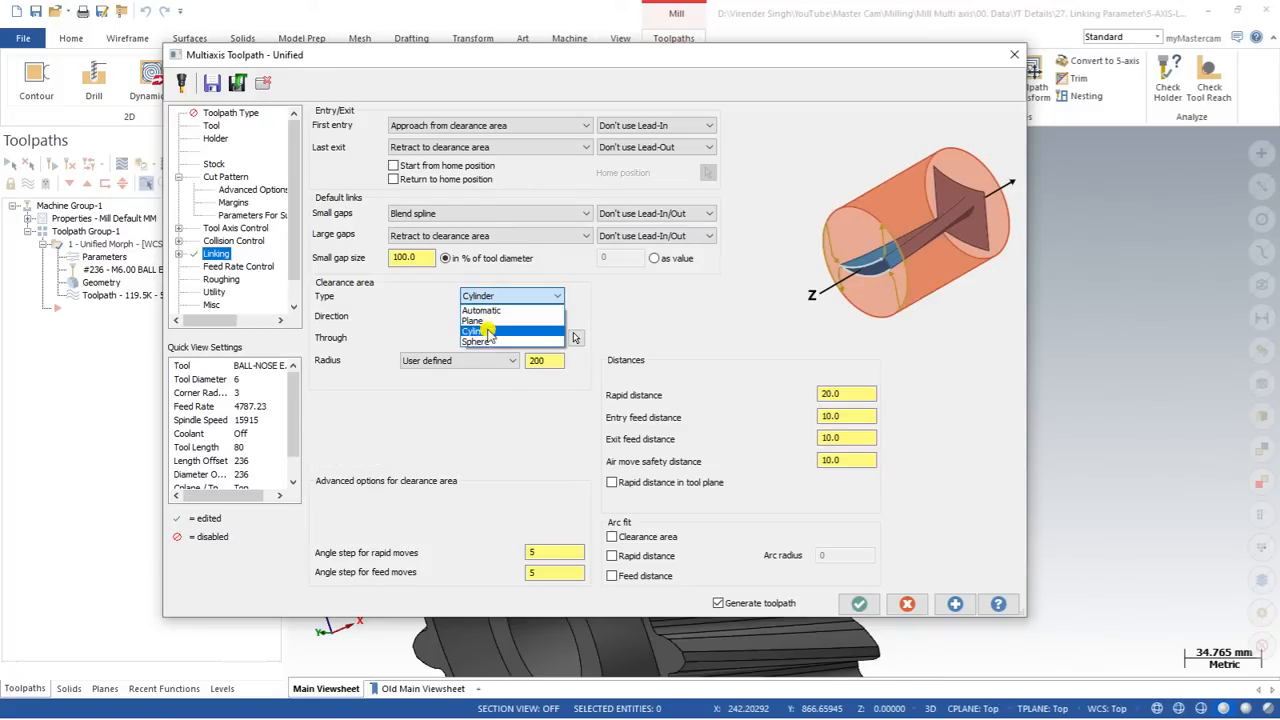
{"action": "left_click", "coordinate": [487, 343]}
{"action": "left_click", "coordinate": [491, 296]}
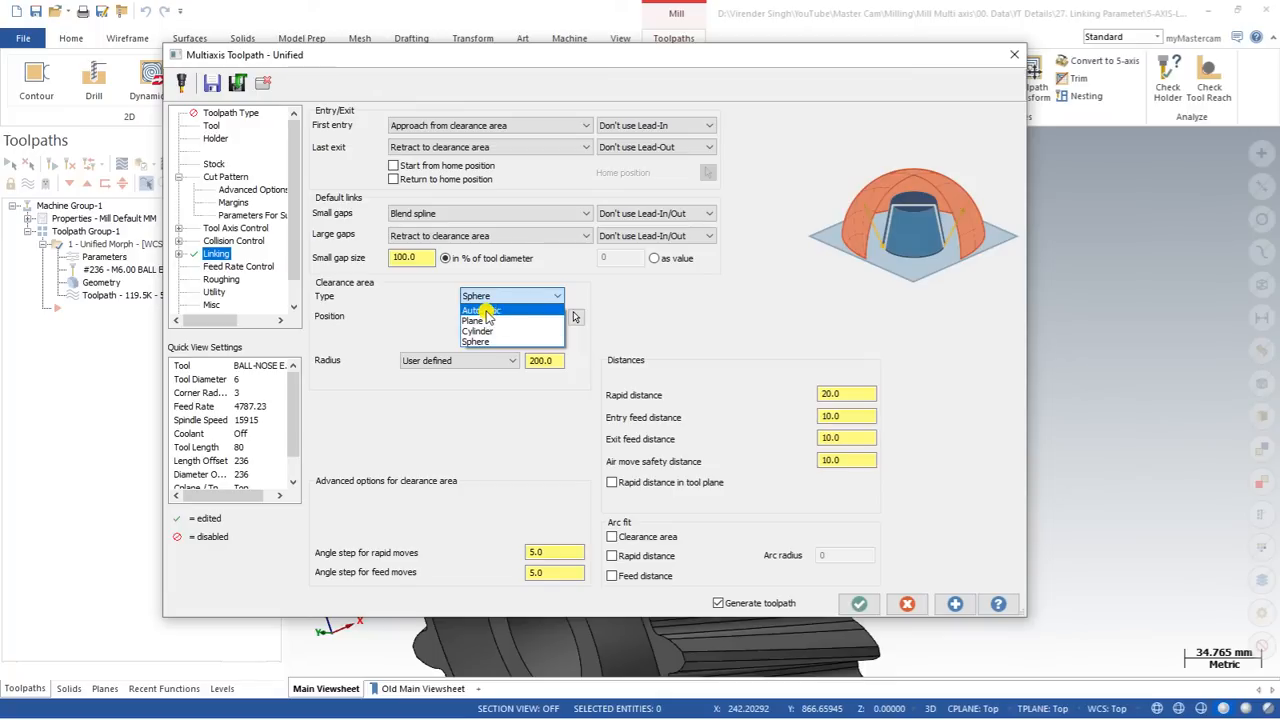
{"action": "left_click", "coordinate": [485, 311]}
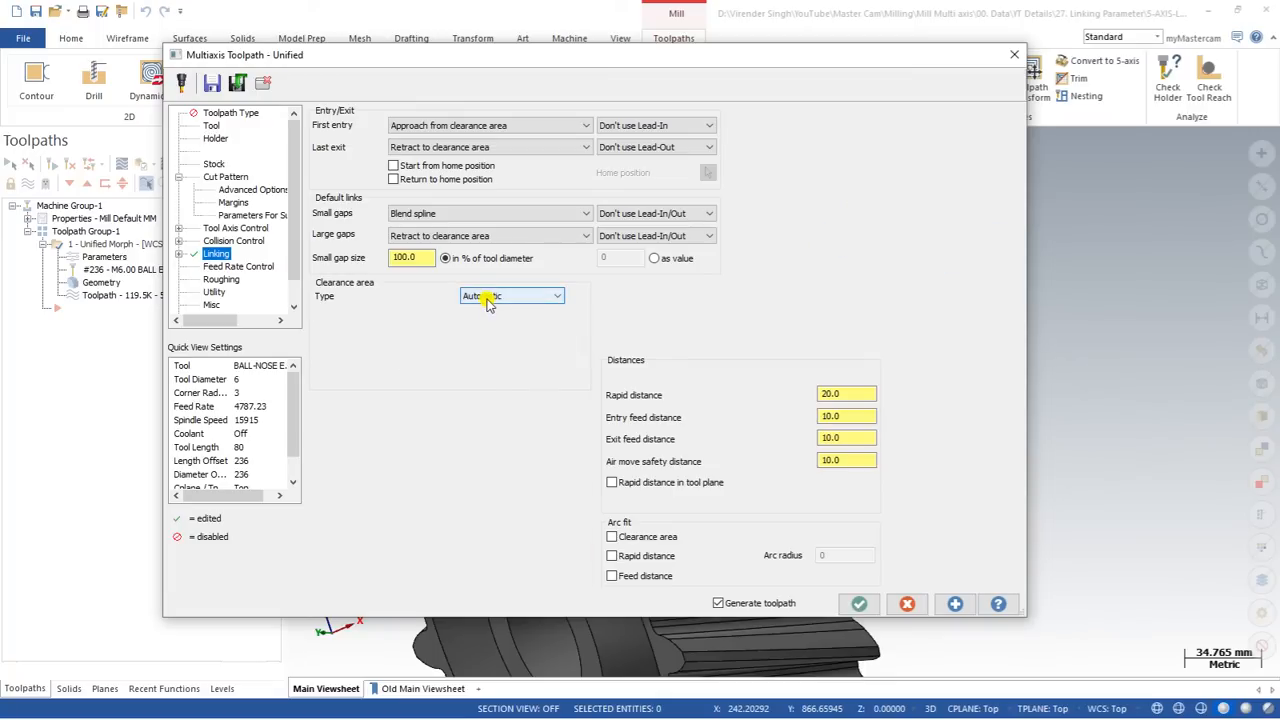
{"action": "left_click", "coordinate": [487, 298]}
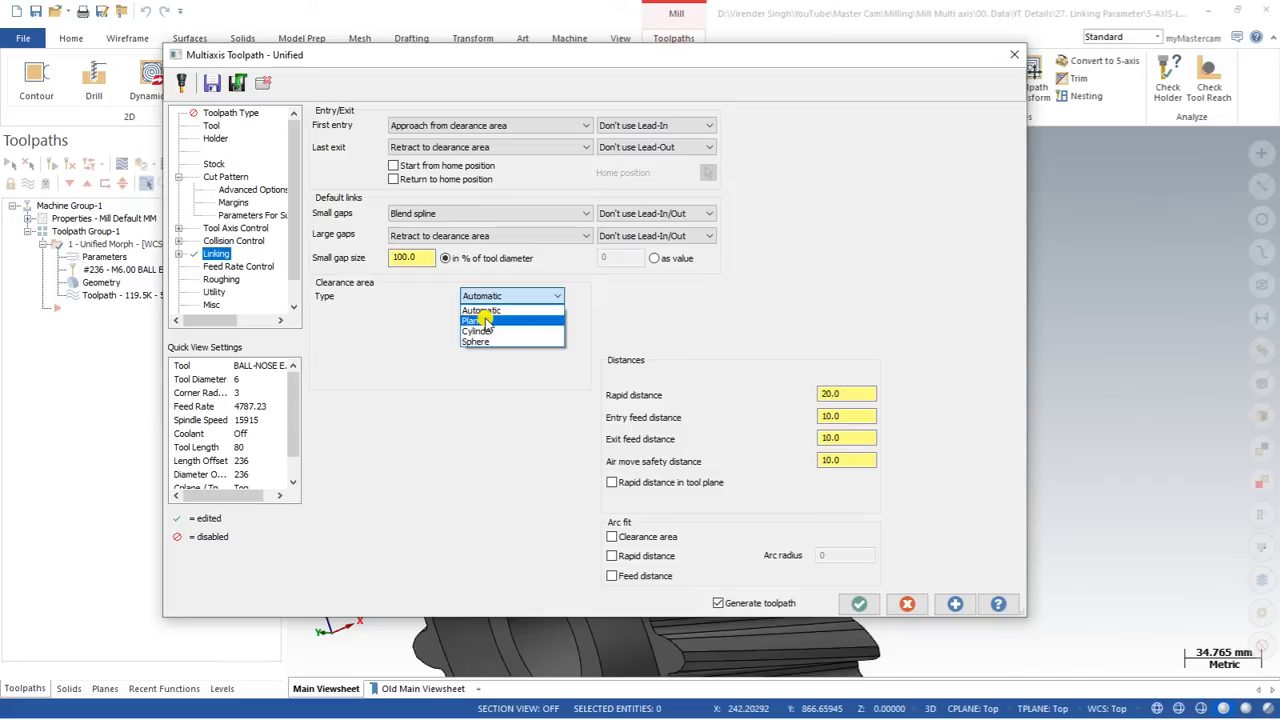
{"action": "left_click", "coordinate": [486, 311]}
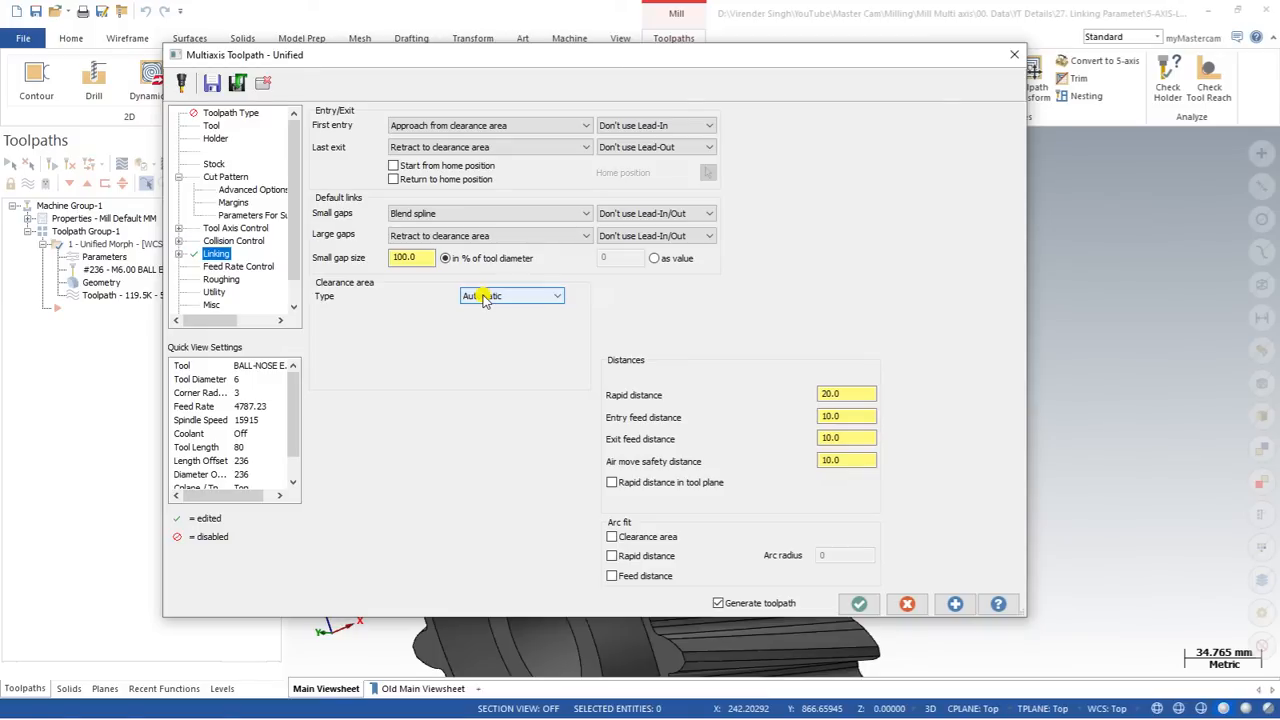
Step: Set the clearance area type back to Plane, regenerate the toolpath and inspect the retract moves above the gear
{"action": "left_click", "coordinate": [483, 297]}
{"action": "left_click", "coordinate": [496, 321]}
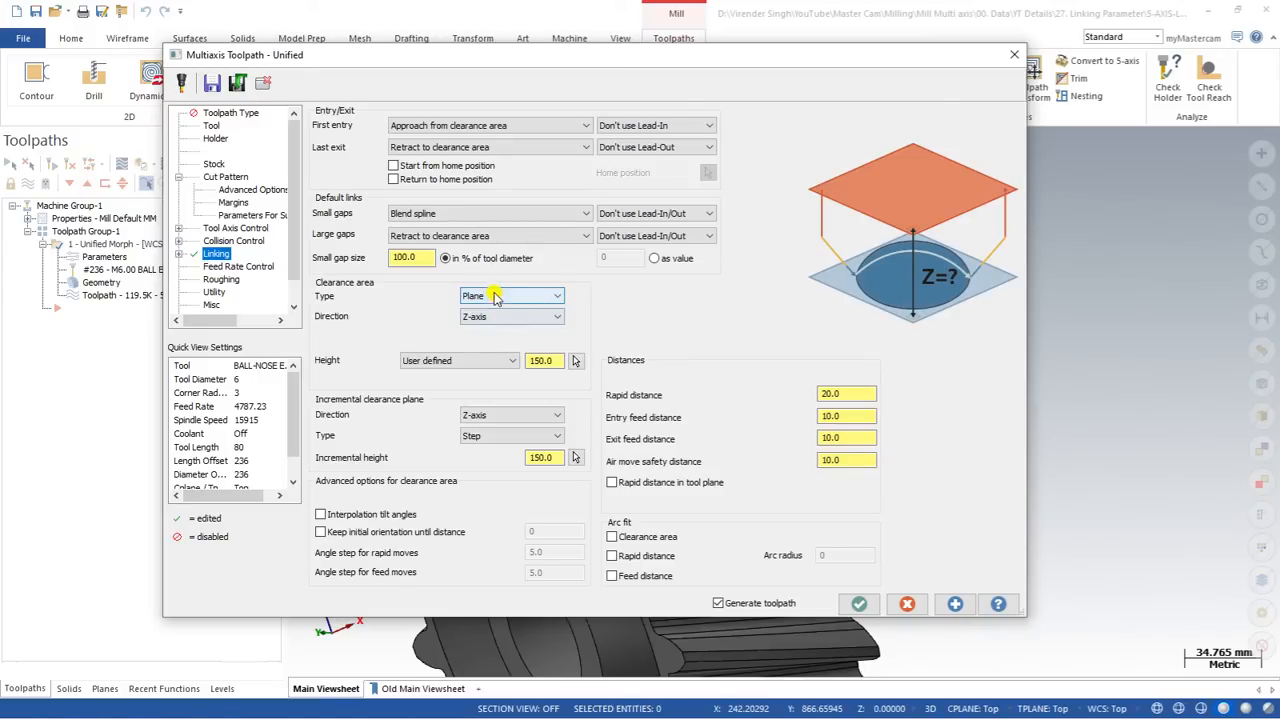
{"action": "left_click", "coordinate": [857, 603]}
{"action": "scroll", "coordinate": [508, 420], "scroll_direction": "up", "scroll_amount": 2}
{"action": "middle_click_drag", "start_coordinate": [508, 420], "coordinate": [484, 404]}
Step: Set the Z-axis clearance plane's user-defined height to 500, regenerate the toolpath and inspect the retract moves
{"action": "left_click", "coordinate": [109, 257]}
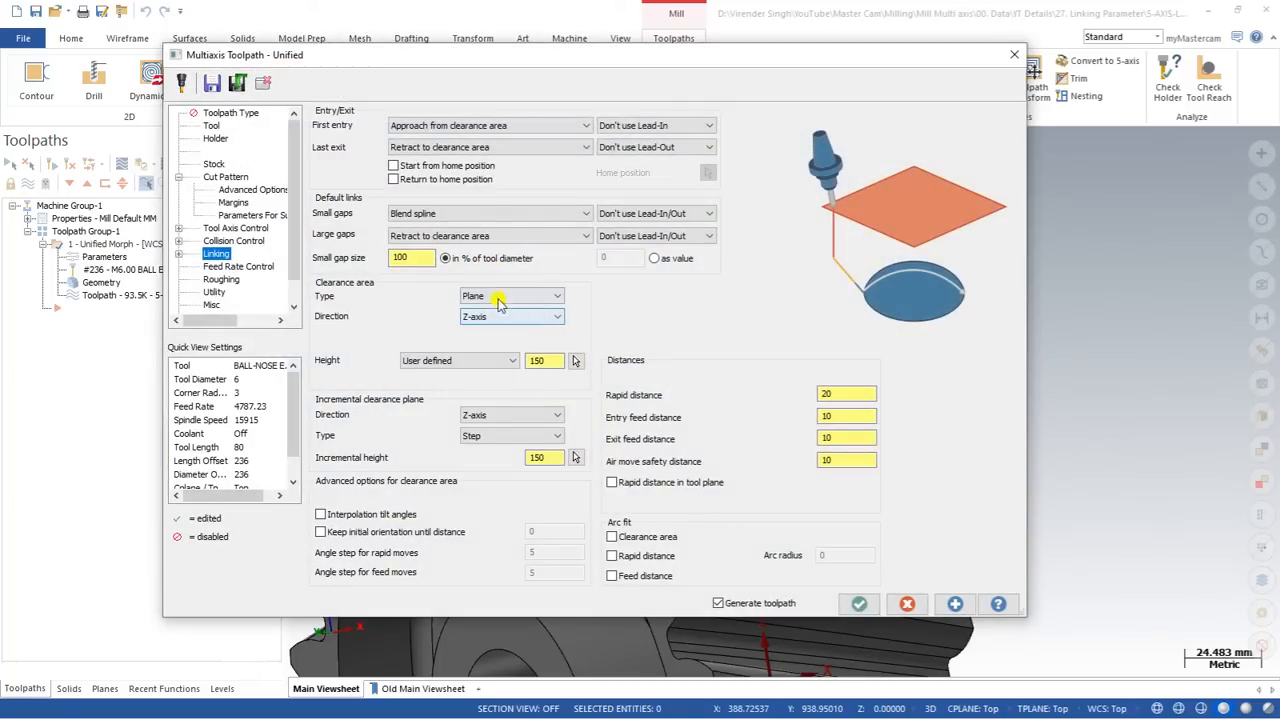
{"action": "left_click", "coordinate": [505, 317]}
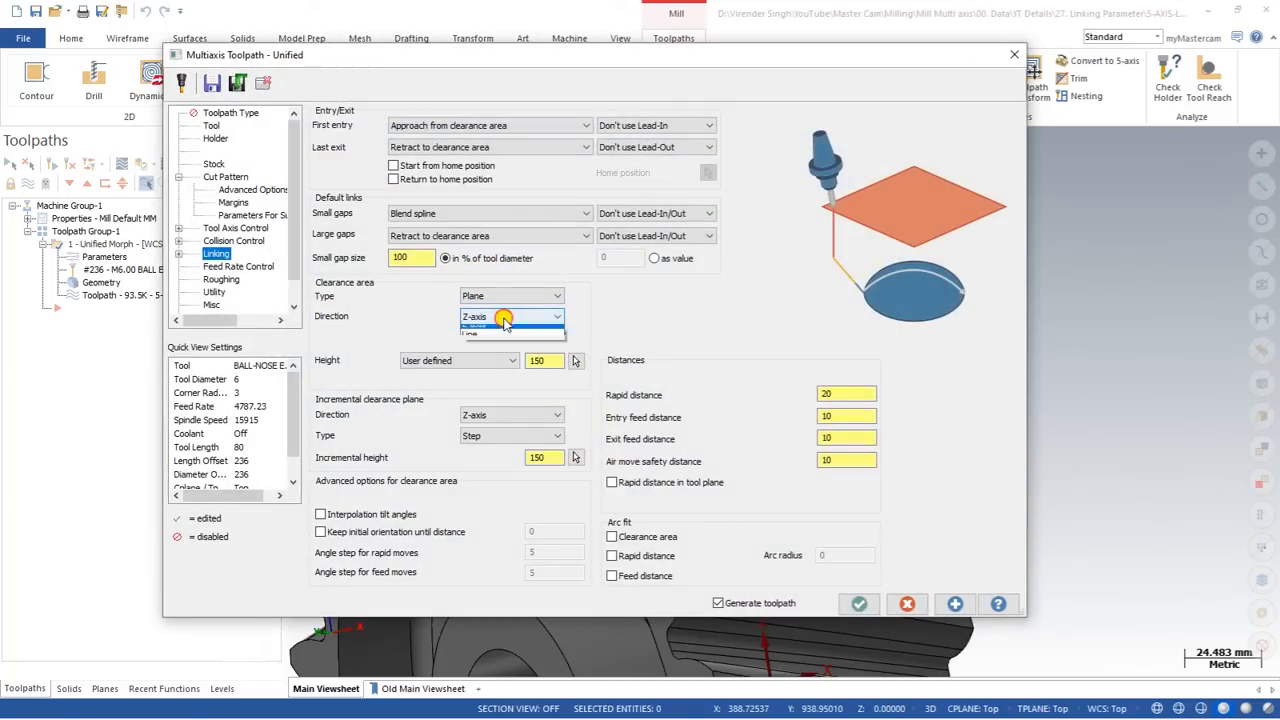
{"action": "left_click", "coordinate": [478, 362]}
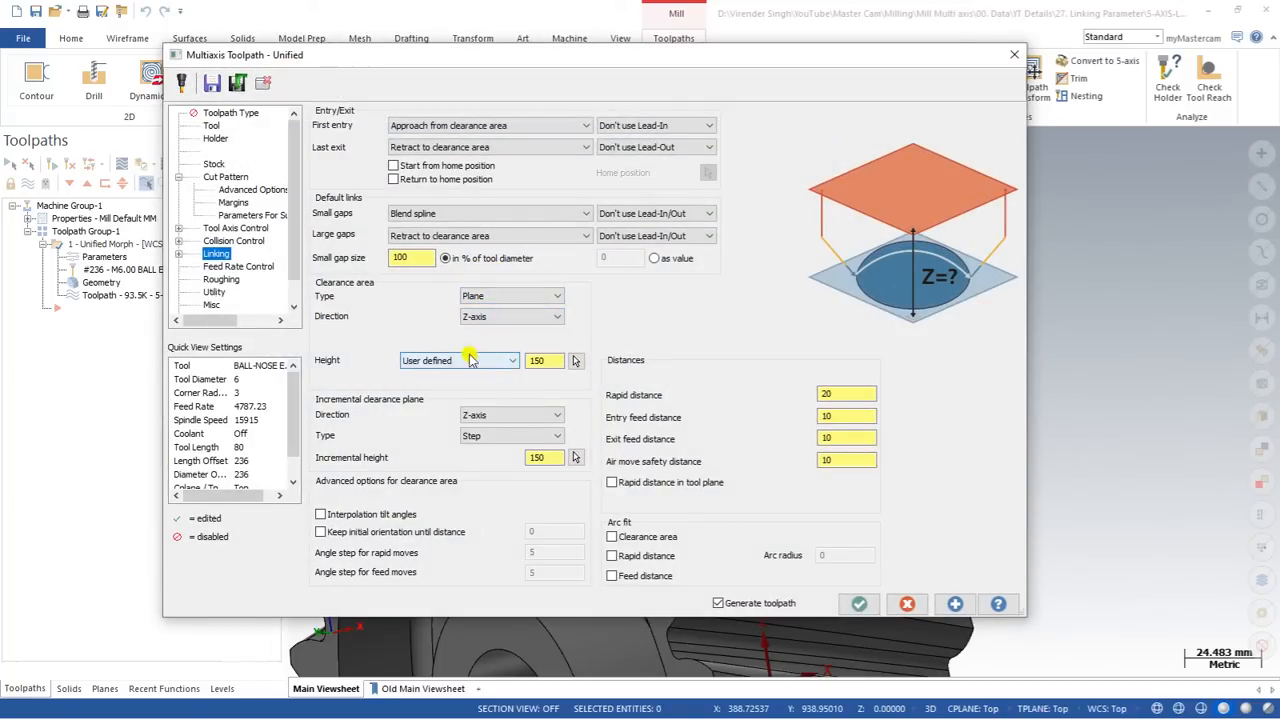
{"action": "double_click", "coordinate": [540, 360]}
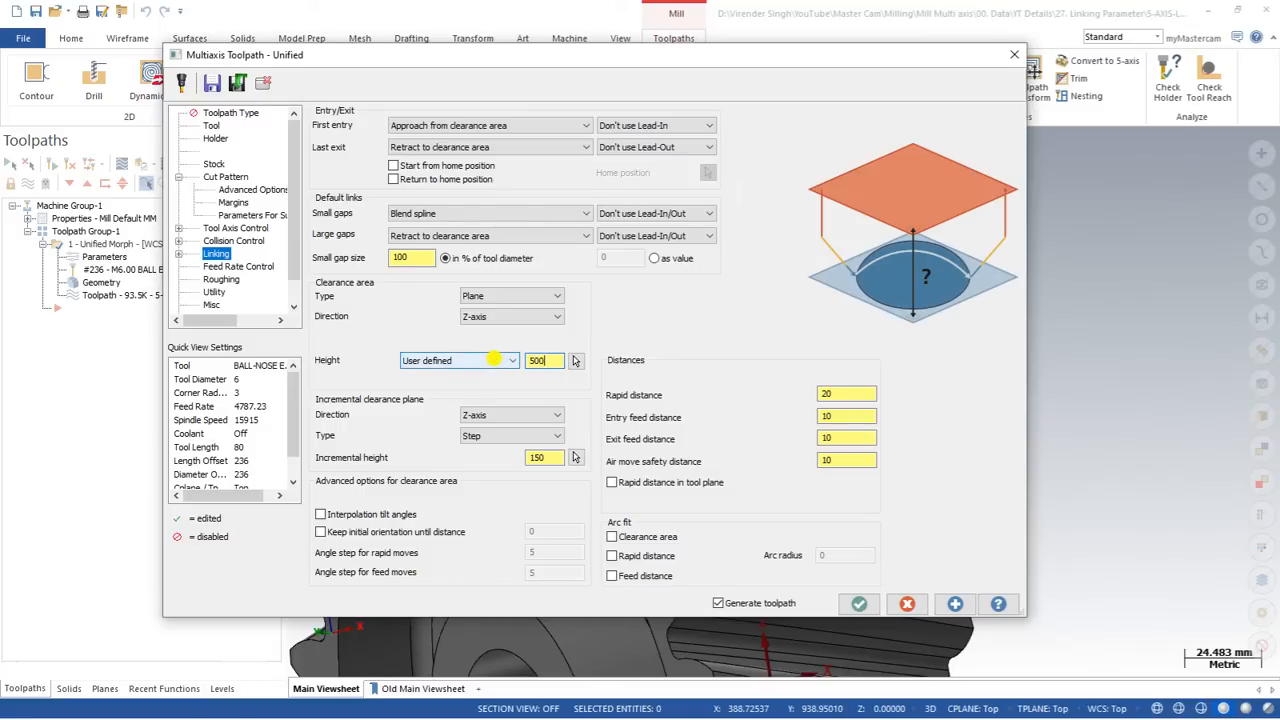
{"action": "left_click", "coordinate": [859, 603]}
{"action": "scroll", "coordinate": [568, 365], "scroll_direction": "down", "scroll_amount": 4}
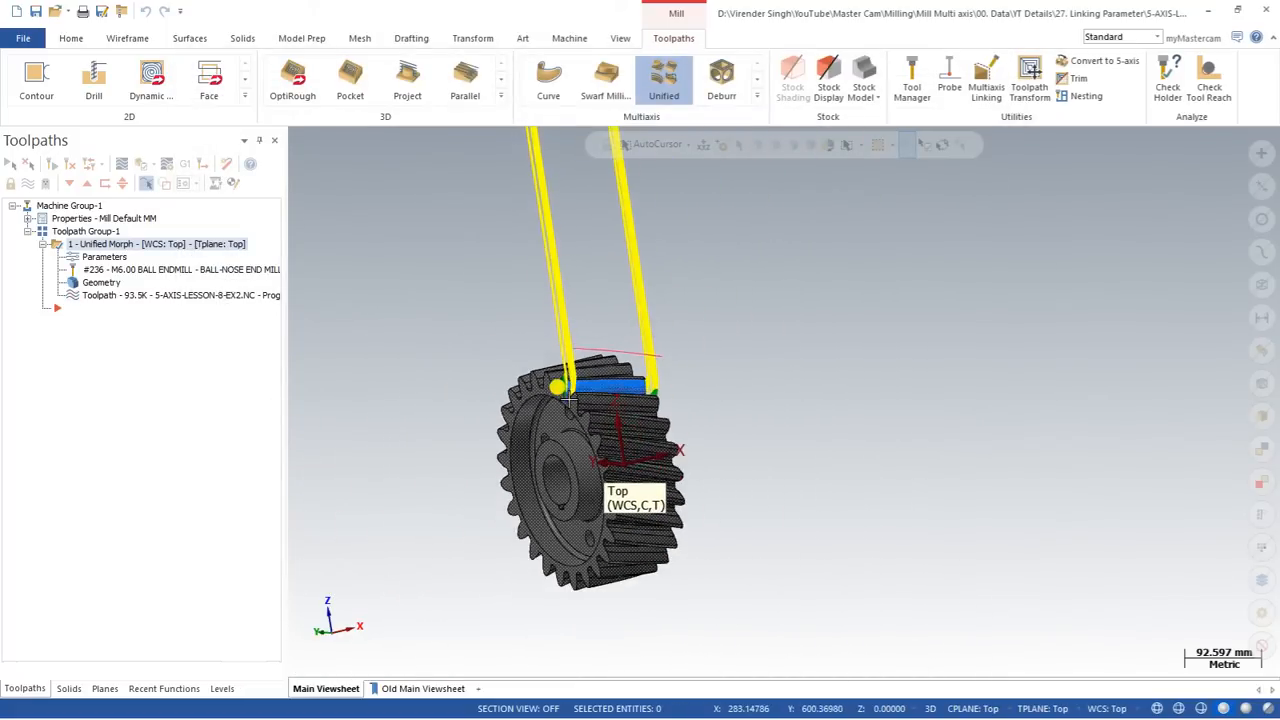
{"action": "scroll", "coordinate": [568, 380], "scroll_direction": "down", "scroll_amount": 4}
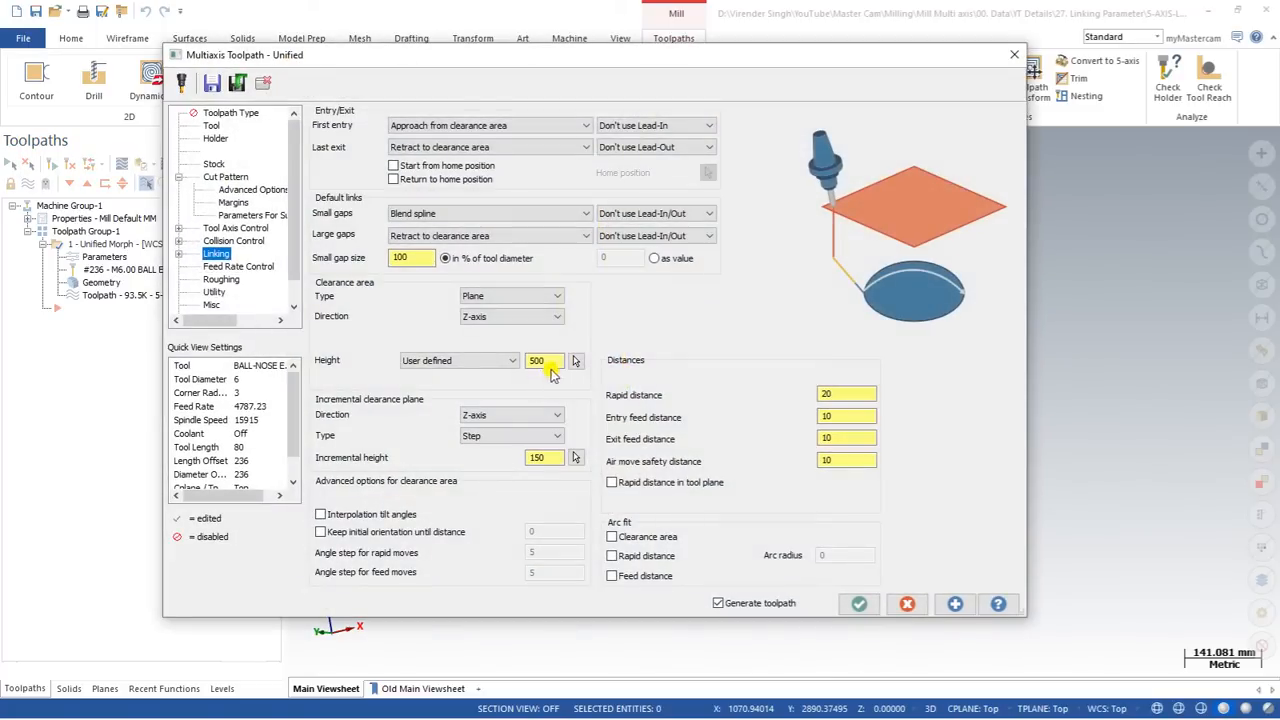
Step: Set the clearance plane's height to 100 and its direction to X-axis, regenerate the toolpath and inspect the sideways retracts
{"action": "left_click", "coordinate": [543, 360]}
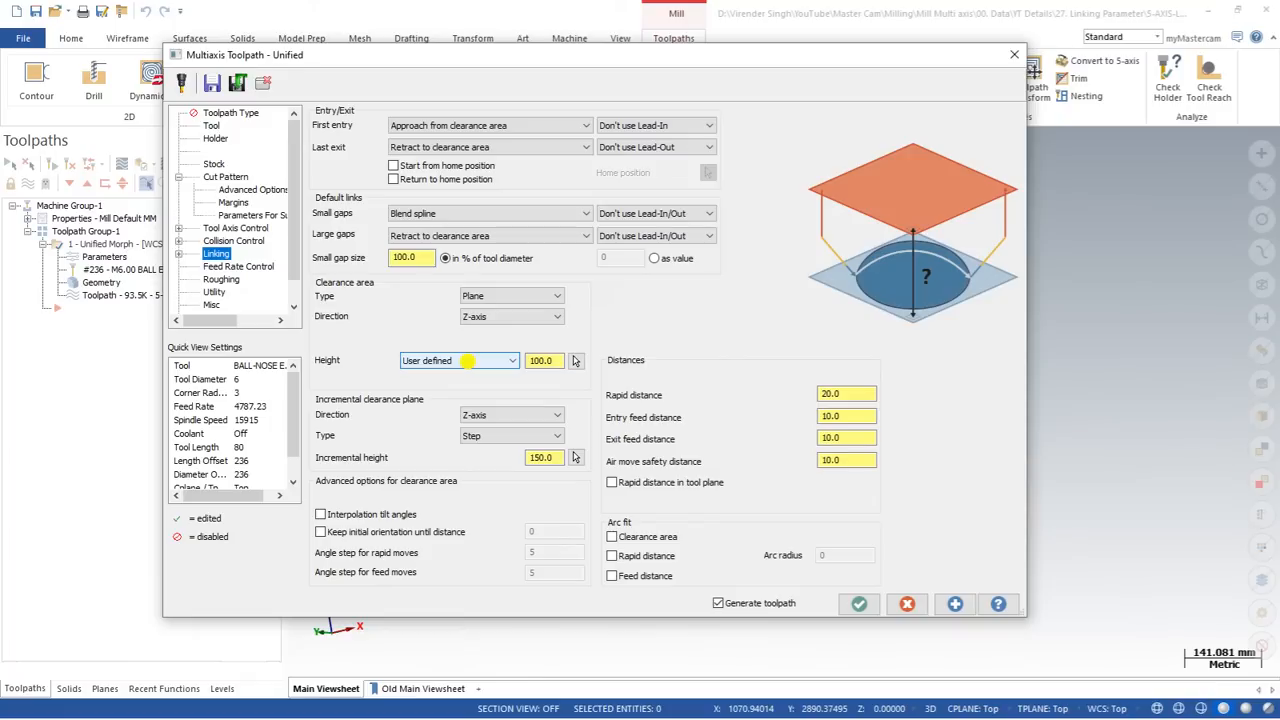
{"action": "left_click", "coordinate": [480, 318]}
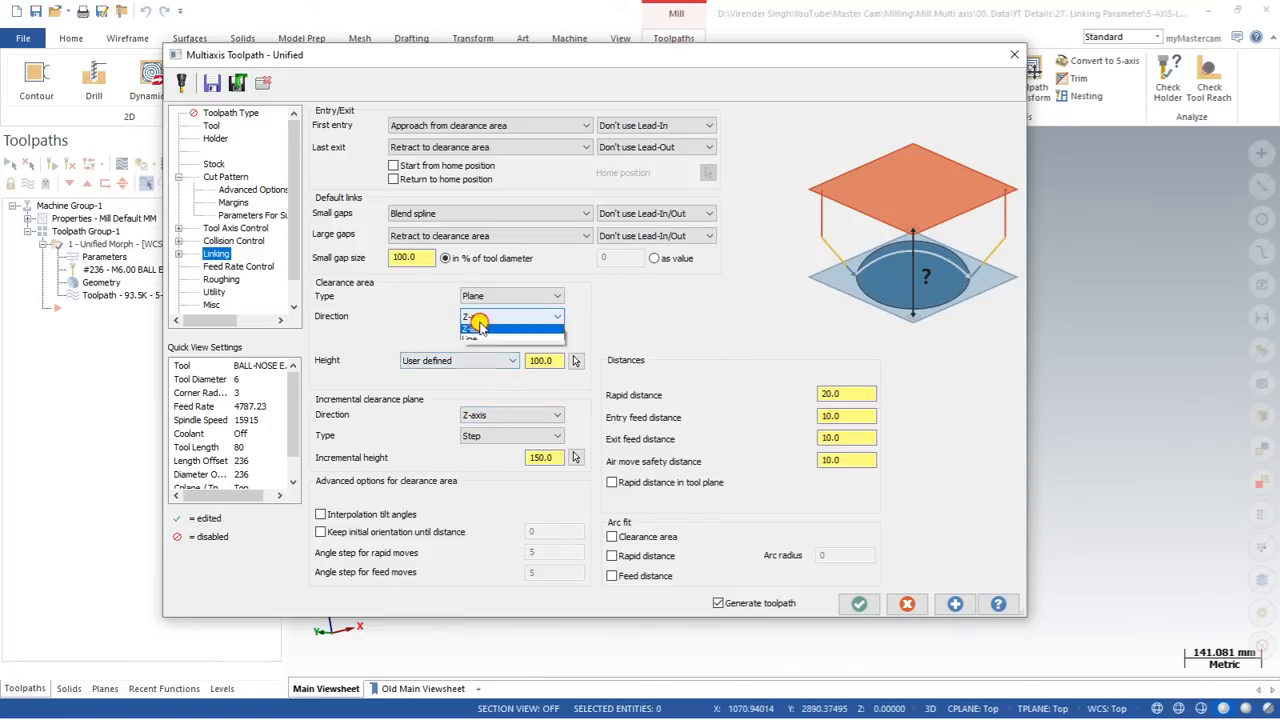
{"action": "left_click", "coordinate": [475, 339]}
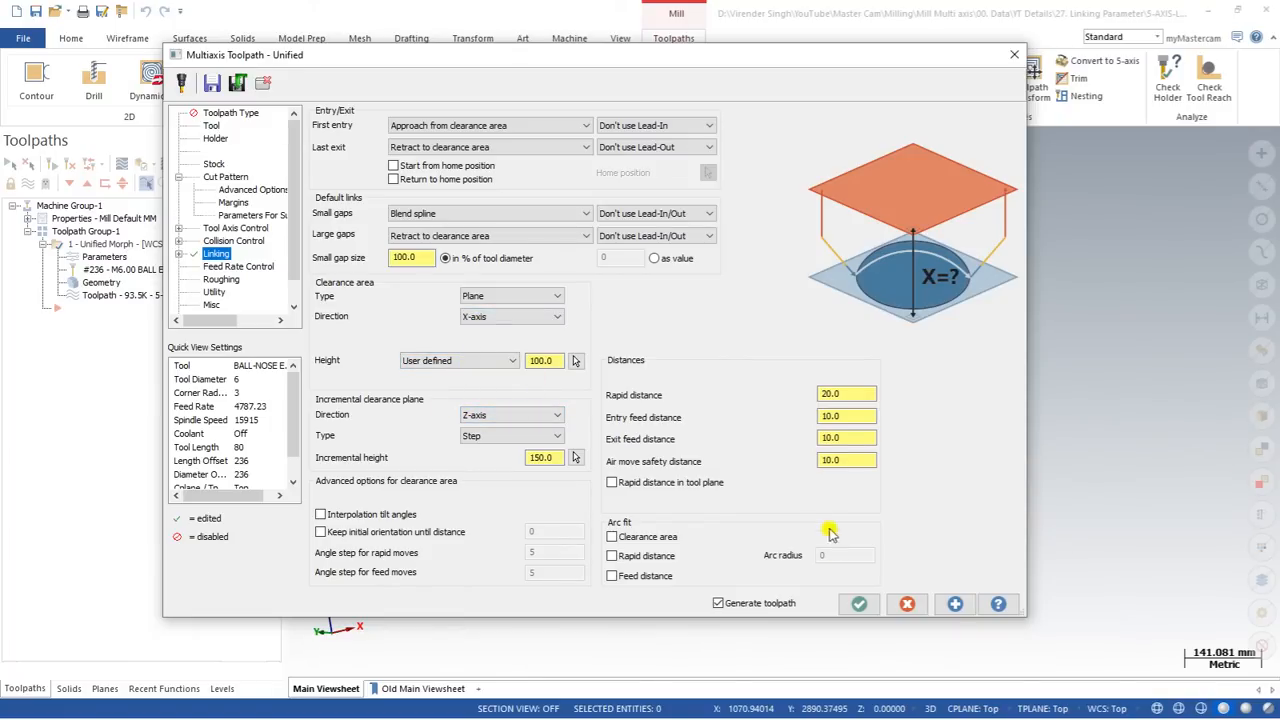
{"action": "left_click", "coordinate": [848, 606]}
{"action": "scroll", "coordinate": [624, 397], "scroll_direction": "up", "scroll_amount": 2}
{"action": "middle_click_drag", "start_coordinate": [624, 397], "coordinate": [541, 390]}
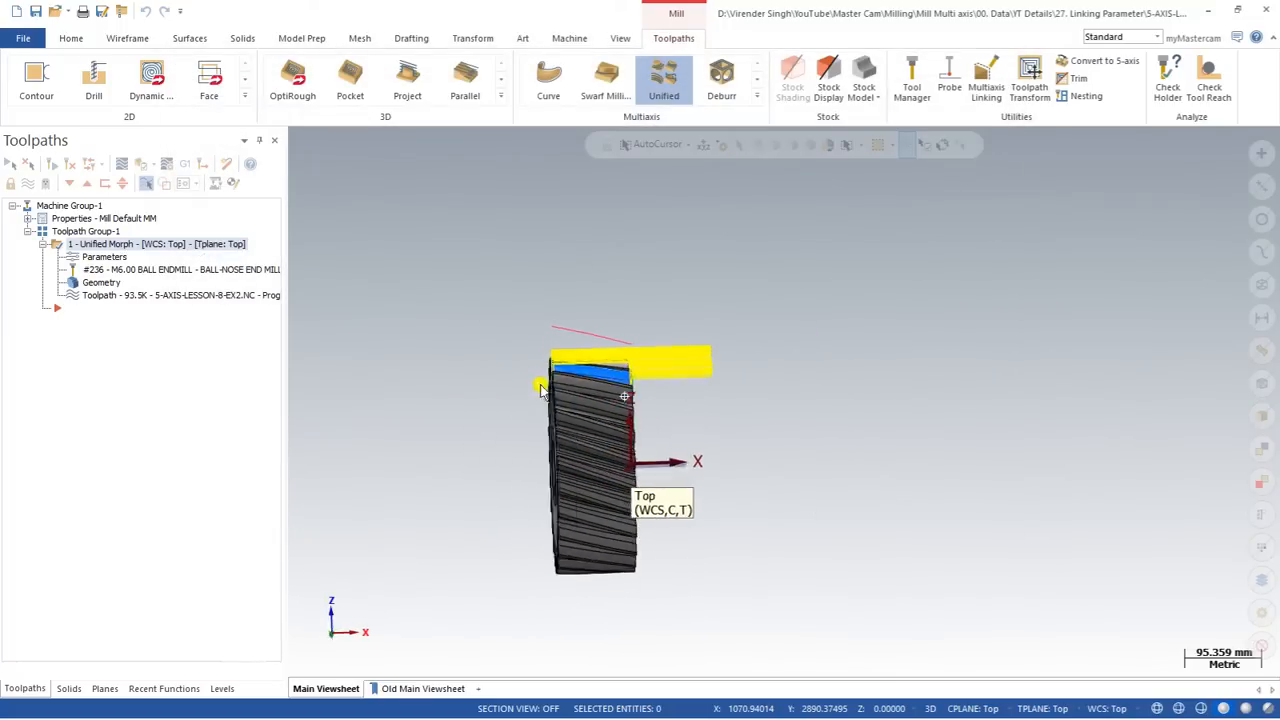
{"action": "scroll", "coordinate": [690, 367], "scroll_direction": "up", "scroll_amount": 3}
{"action": "middle_click_drag", "start_coordinate": [557, 303], "coordinate": [337, 283]}
Step: Set the clearance plane's direction to Automatic and keep the large gaps link on Retract to clearance area
{"action": "left_click", "coordinate": [92, 259]}
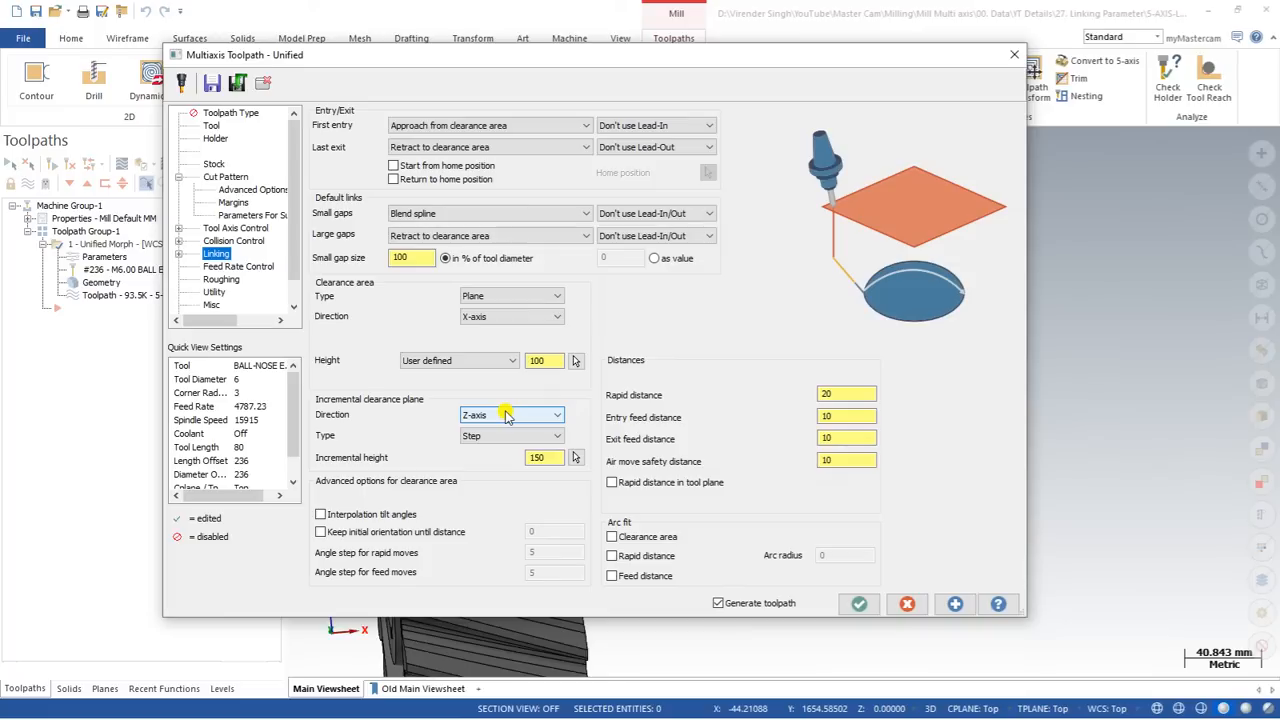
{"action": "left_click", "coordinate": [493, 318]}
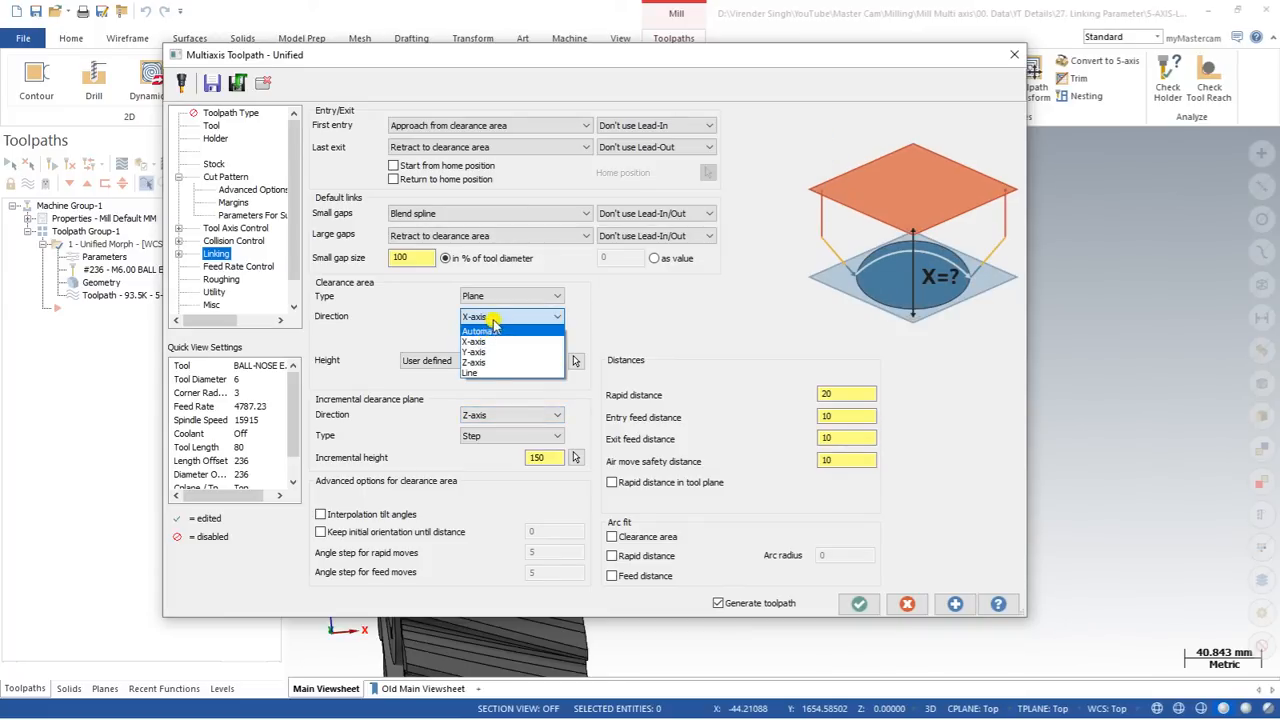
{"action": "left_click", "coordinate": [490, 331]}
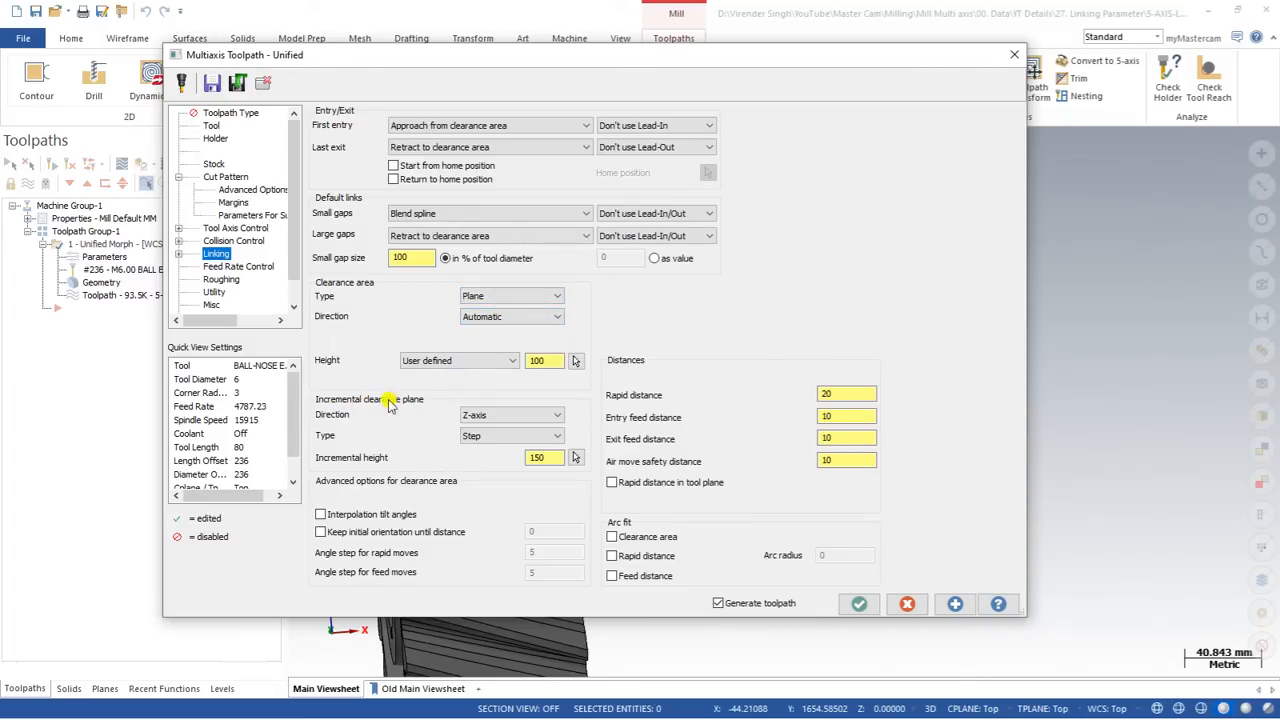
{"action": "left_click", "coordinate": [486, 416]}
{"action": "left_click", "coordinate": [486, 418]}
{"action": "left_click", "coordinate": [476, 237]}
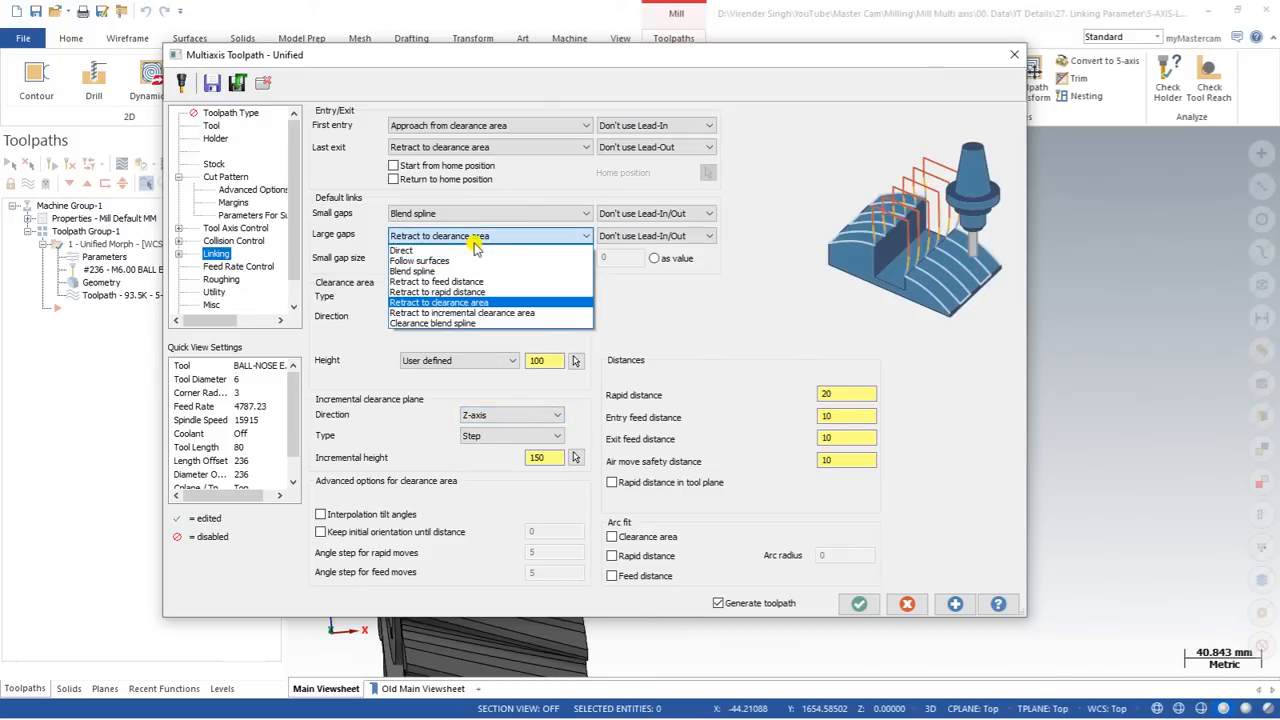
{"action": "left_click", "coordinate": [463, 302]}
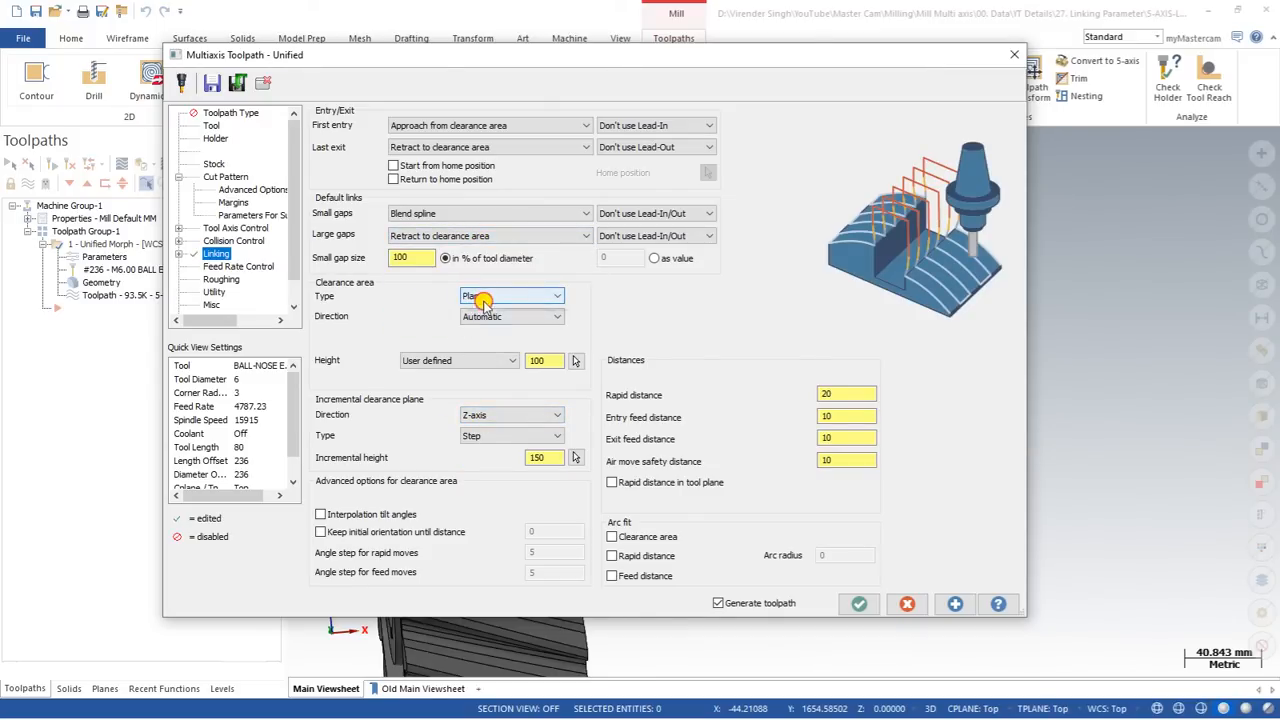
Step: Set the clearance area type to Cylinder with automatic direction, regenerate the toolpath and inspect the link moves
{"action": "left_click", "coordinate": [483, 298]}
{"action": "left_click", "coordinate": [490, 318]}
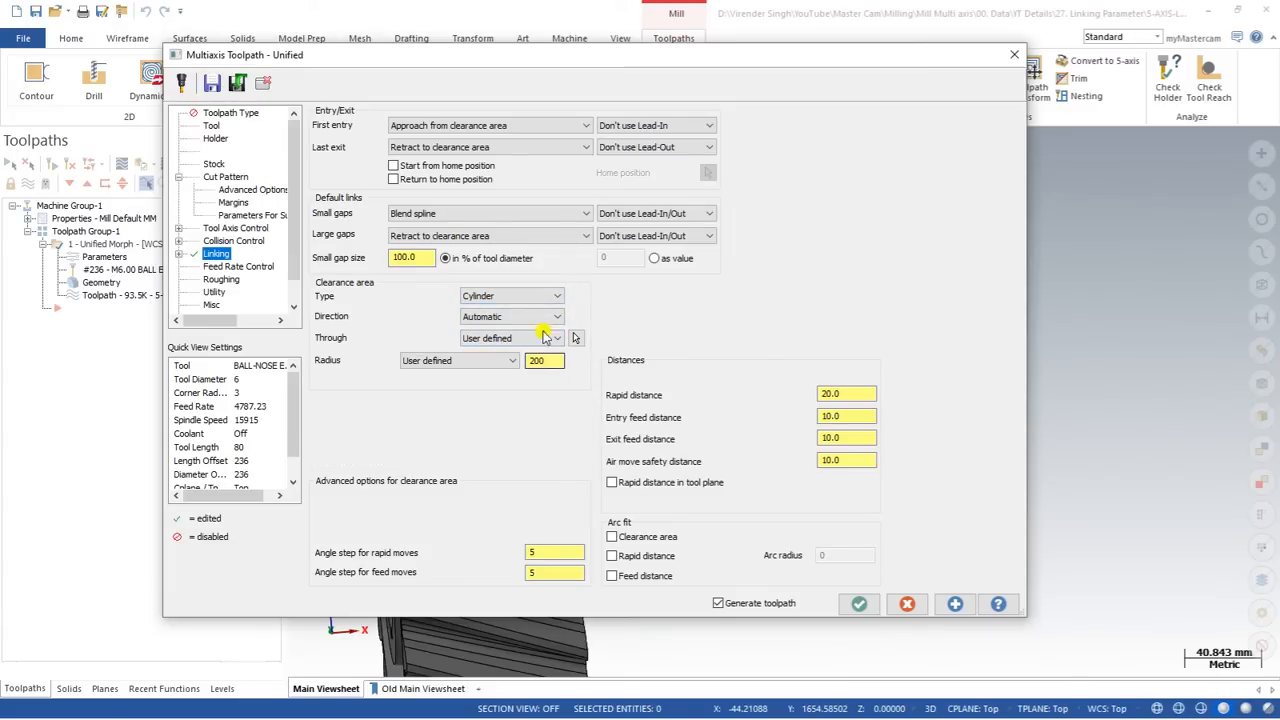
{"action": "left_click", "coordinate": [528, 318]}
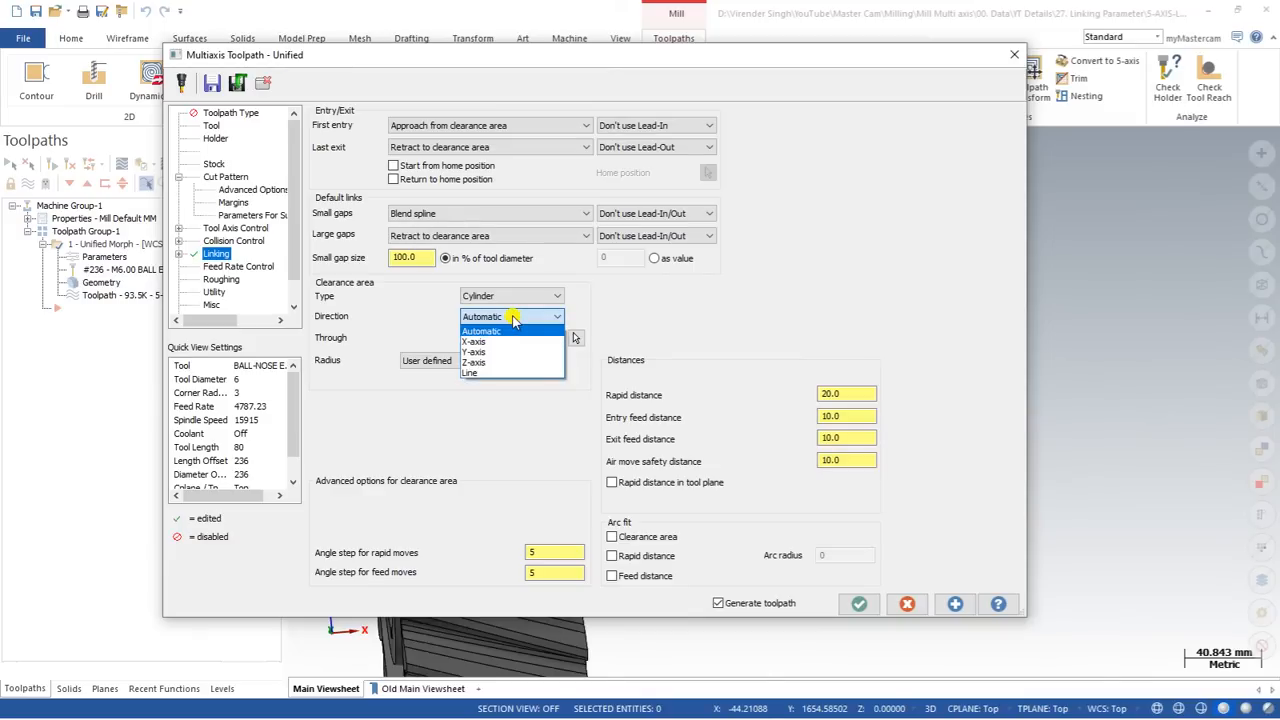
{"action": "left_click", "coordinate": [513, 318]}
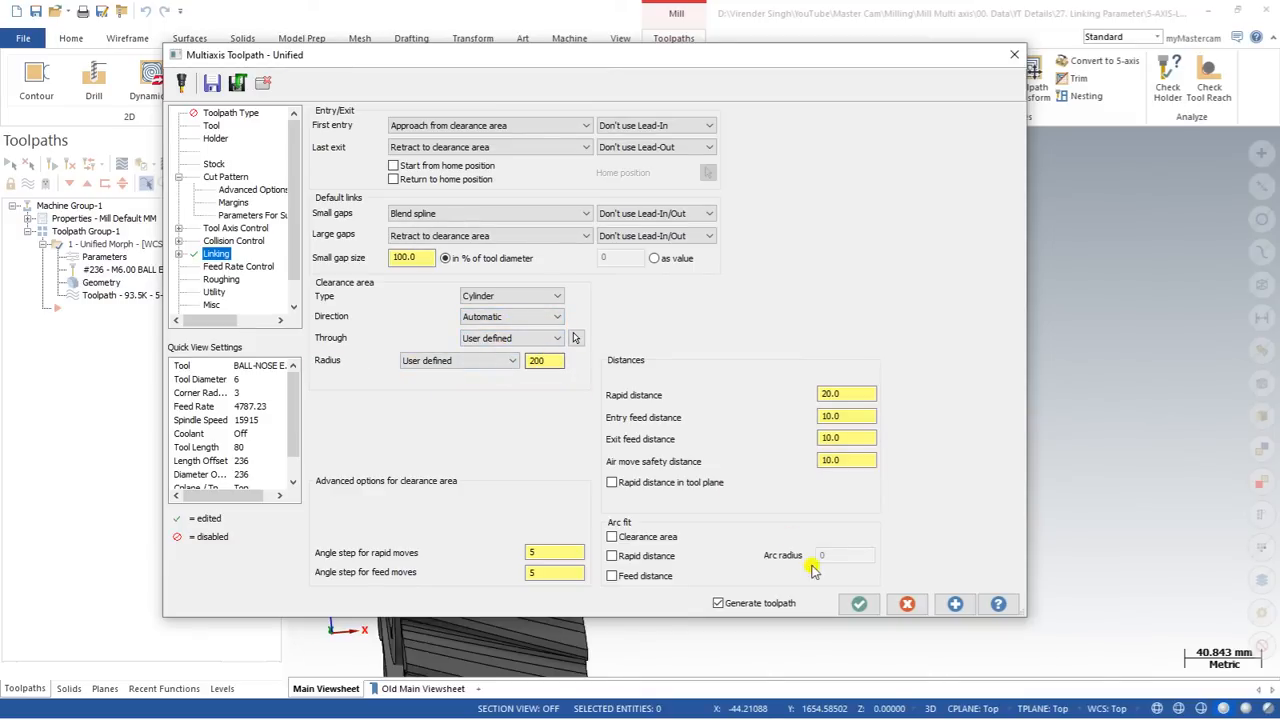
{"action": "left_click", "coordinate": [859, 603]}
{"action": "middle_click_drag", "start_coordinate": [645, 291], "coordinate": [460, 200]}
{"action": "scroll", "coordinate": [480, 316], "scroll_direction": "up", "scroll_amount": 2}
{"action": "scroll", "coordinate": [480, 316], "scroll_direction": "down", "scroll_amount": 2}
Step: Set the clearance cylinder's radius to 400, regenerate the toolpath and view the retract moves around the gear
{"action": "left_click", "coordinate": [104, 257]}
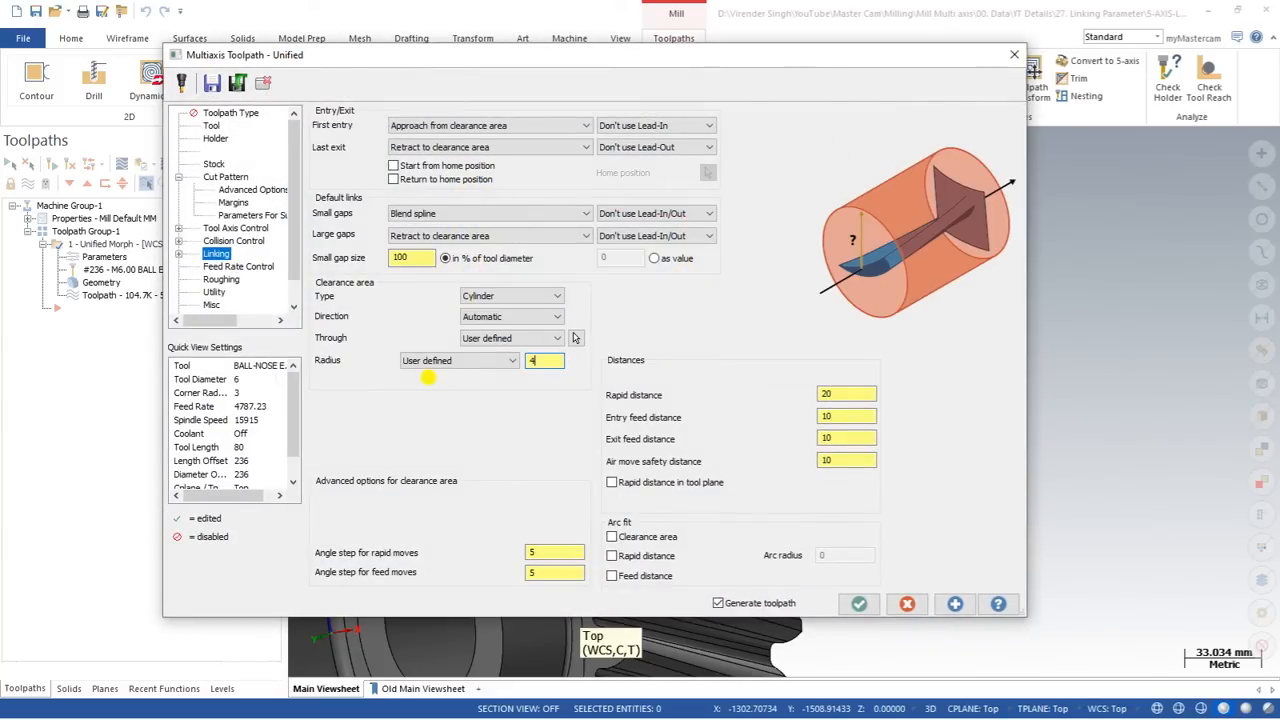
{"action": "left_click", "coordinate": [859, 603]}
{"action": "scroll", "coordinate": [646, 429], "scroll_direction": "down", "scroll_amount": 3}
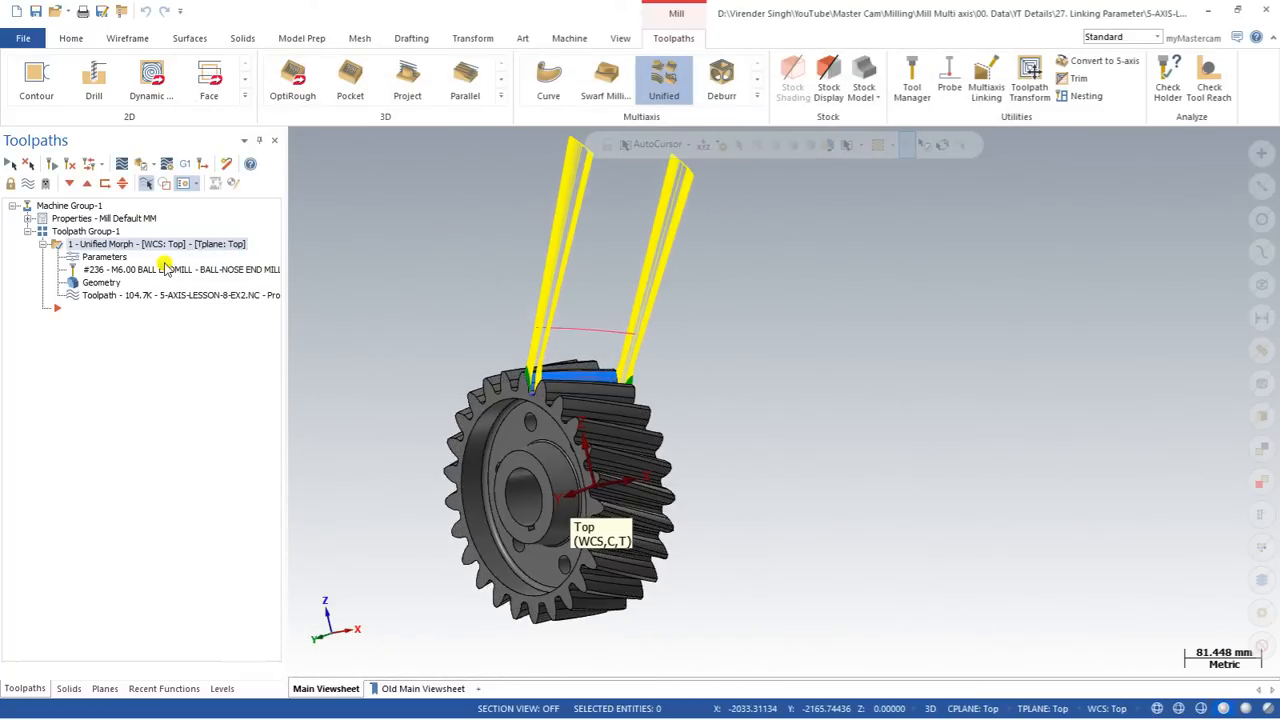
Step: Set the clearance cylinder's radius to 100, regenerate the toolpath and inspect the link moves close to the teeth
{"action": "left_click", "coordinate": [97, 257]}
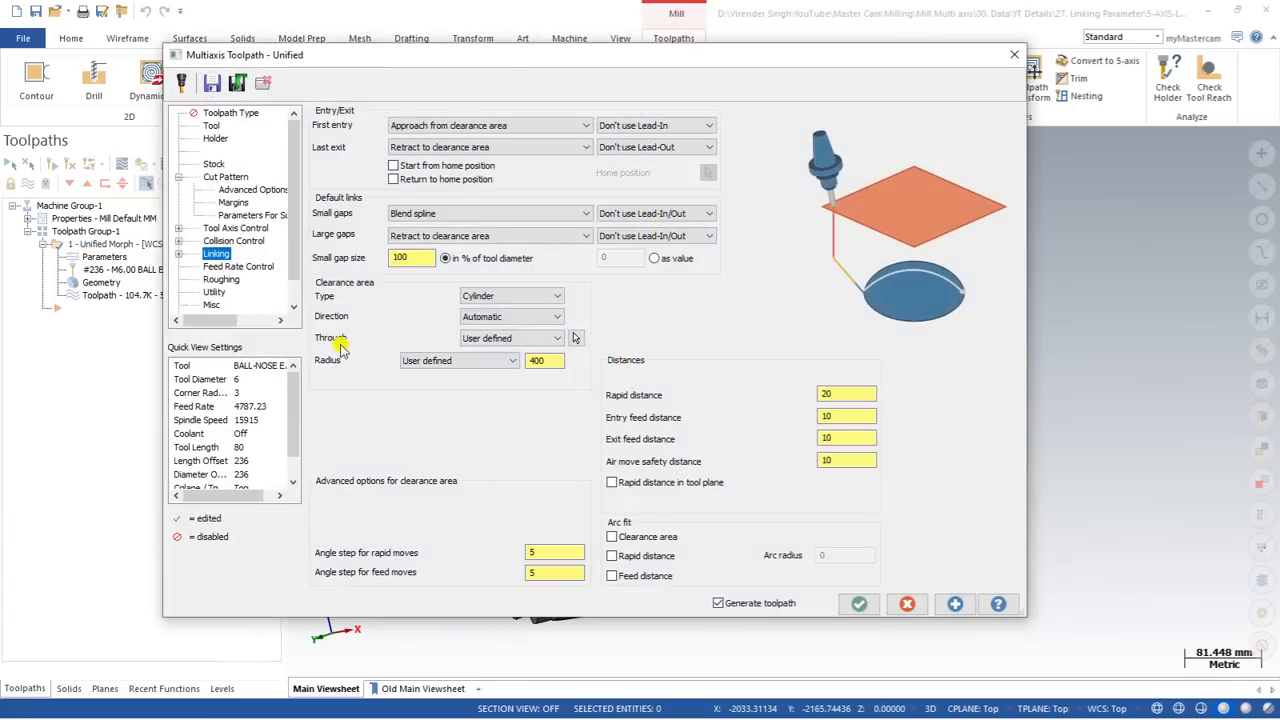
{"action": "double_click", "coordinate": [556, 362]}
{"action": "type", "text": "100"}
{"action": "key", "text": "Tab"}
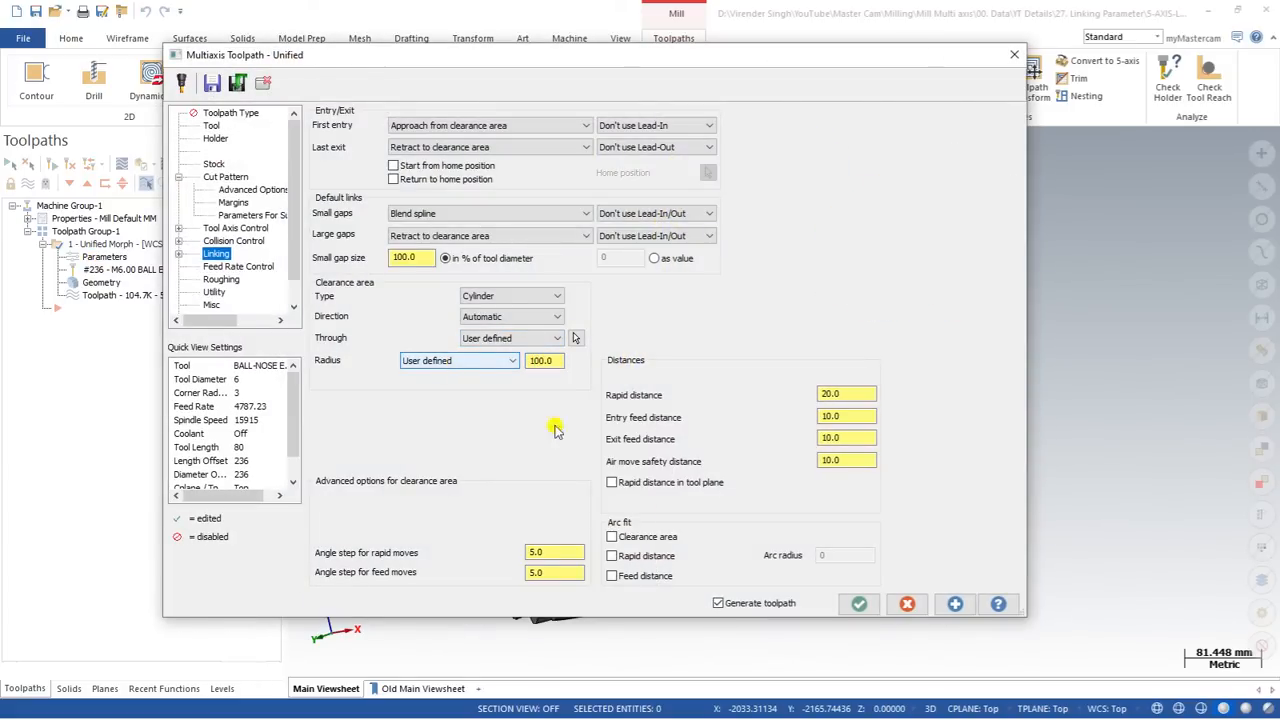
{"action": "left_click", "coordinate": [859, 603]}
{"action": "scroll", "coordinate": [522, 370], "scroll_direction": "up", "scroll_amount": 6}
{"action": "scroll", "coordinate": [522, 370], "scroll_direction": "up", "scroll_amount": 3}
{"action": "middle_click_drag", "start_coordinate": [526, 371], "coordinate": [709, 394]}
Step: Reopen the toolpath parameters, try Sphere as the clearance area type and review its position and radius settings
{"action": "double_click", "coordinate": [112, 259]}
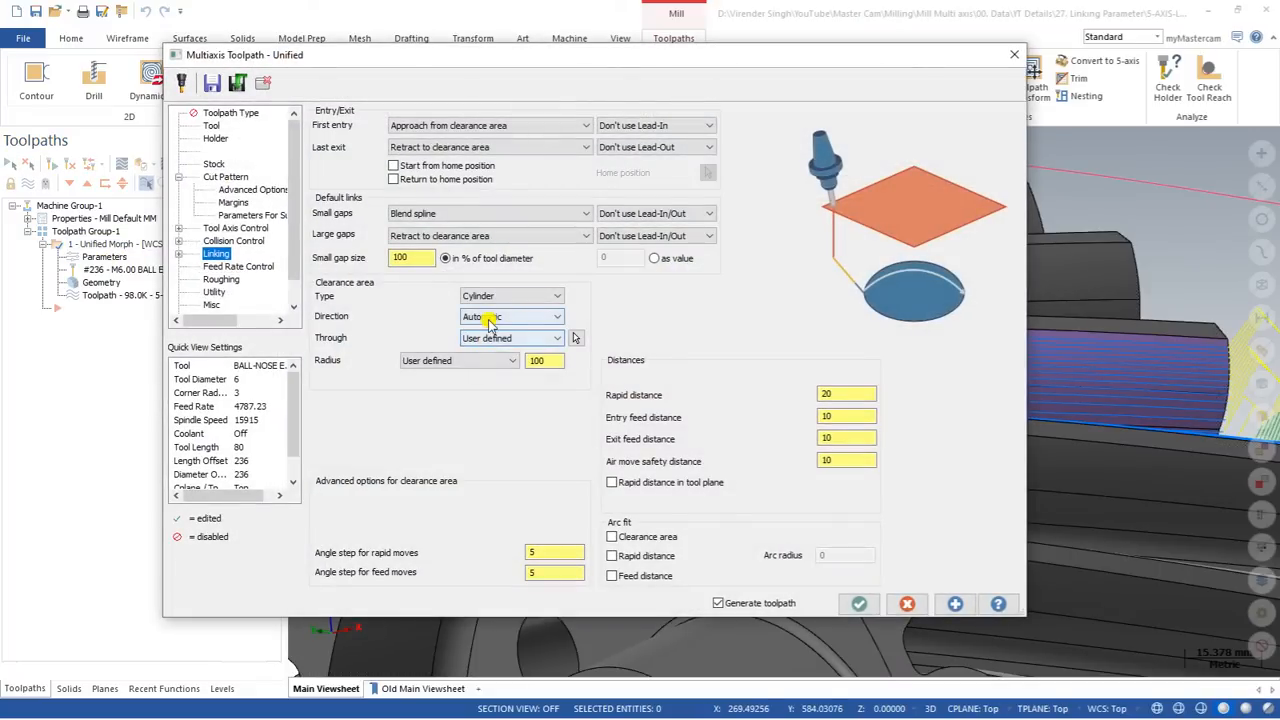
{"action": "left_click", "coordinate": [506, 296]}
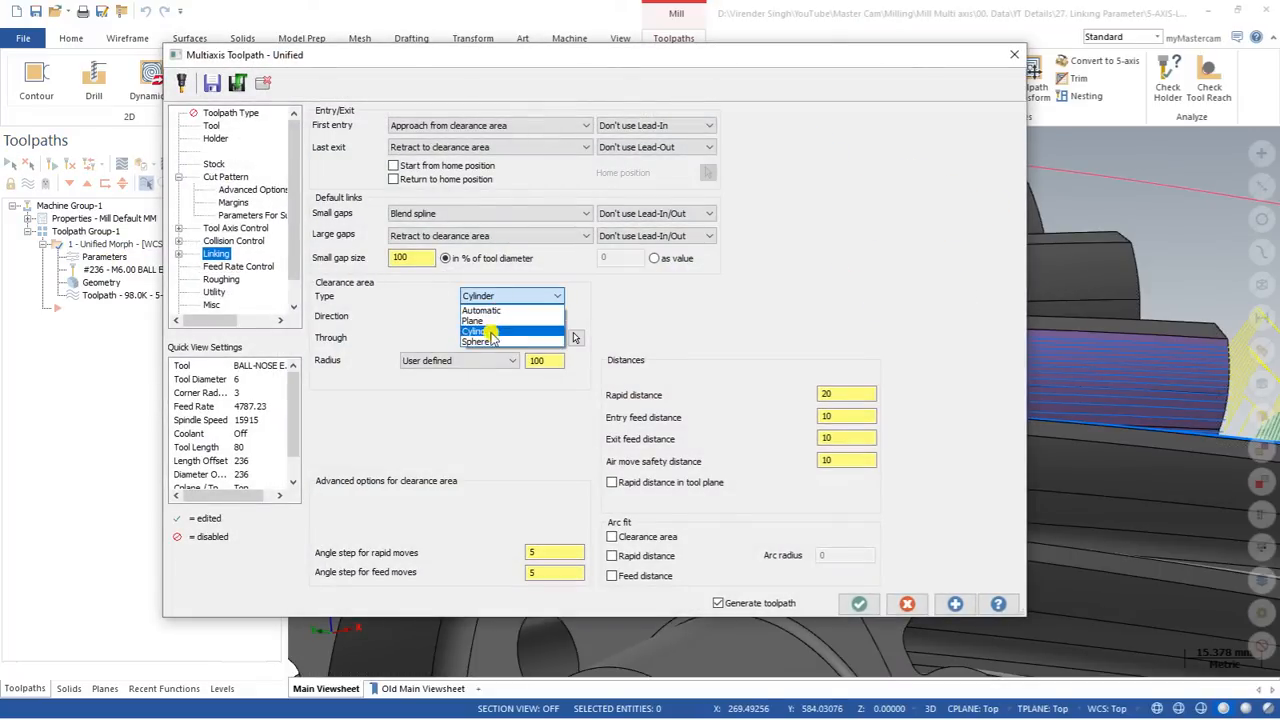
{"action": "left_click", "coordinate": [507, 338]}
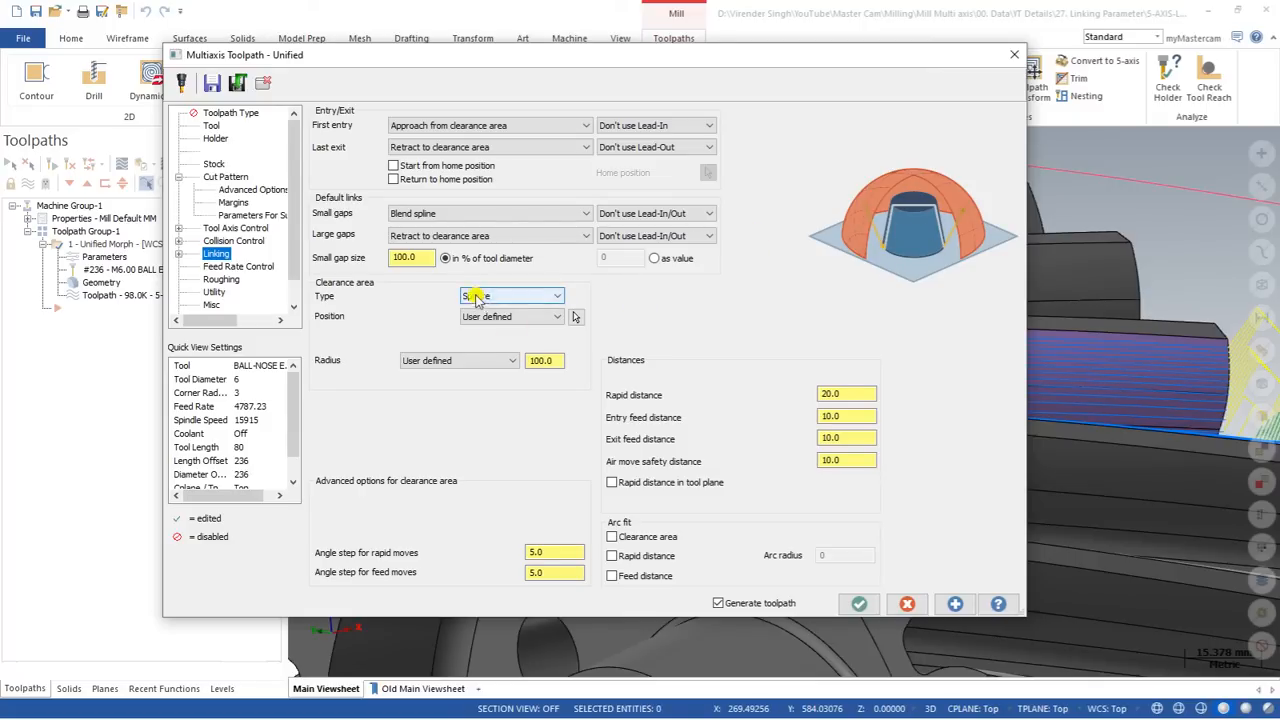
{"action": "left_click", "coordinate": [540, 360]}
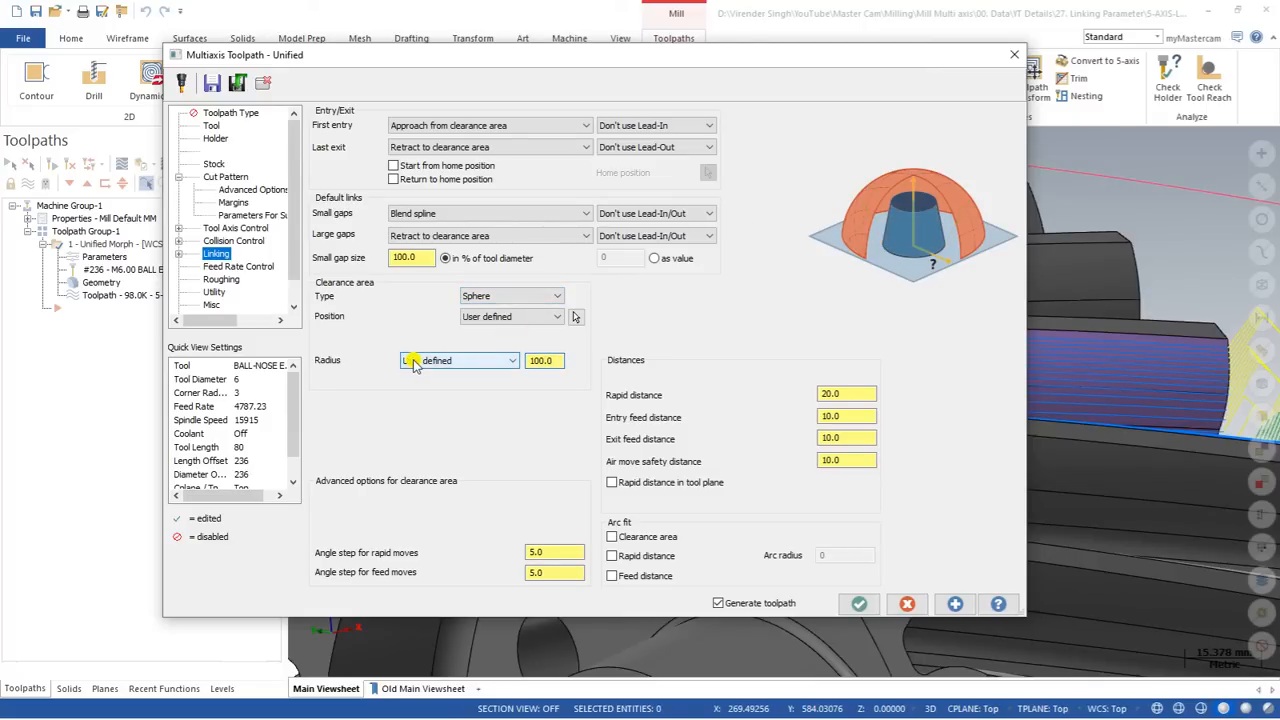
{"action": "double_click", "coordinate": [541, 360]}
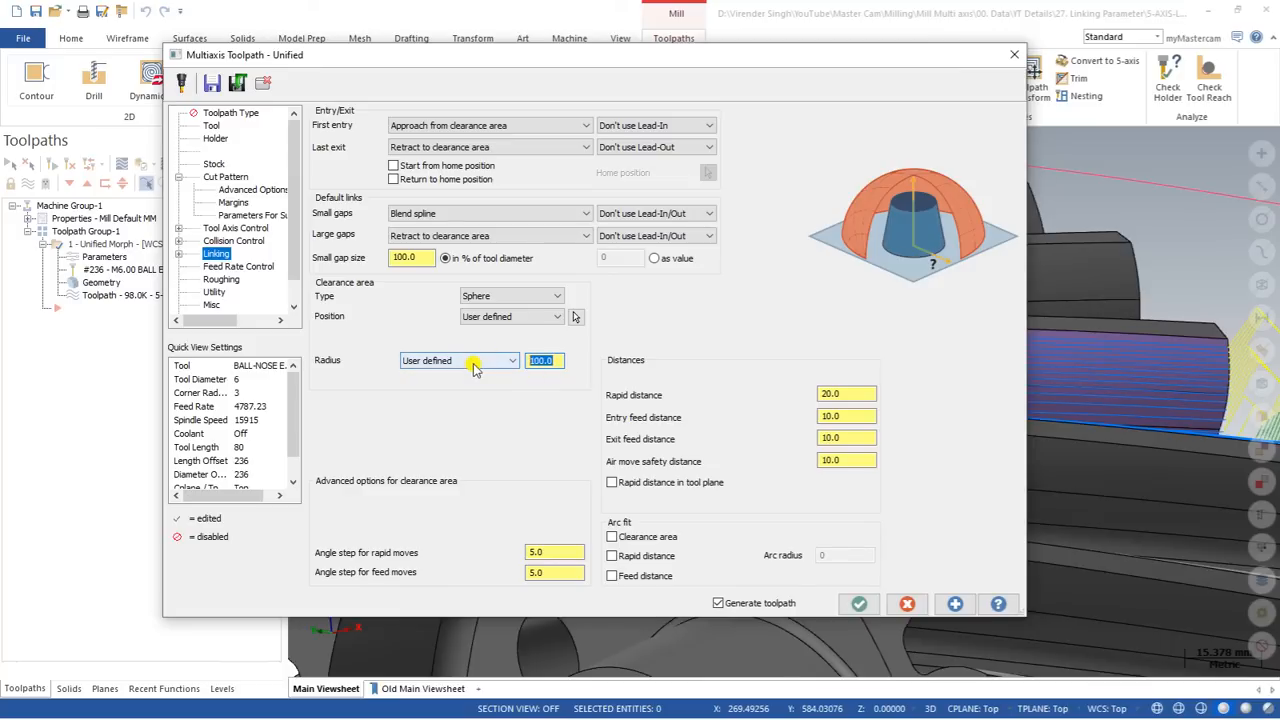
Step: Set the clearance area type to Automatic, regenerate the toolpath and view the retract moves at the tooth gap
{"action": "left_click", "coordinate": [486, 296]}
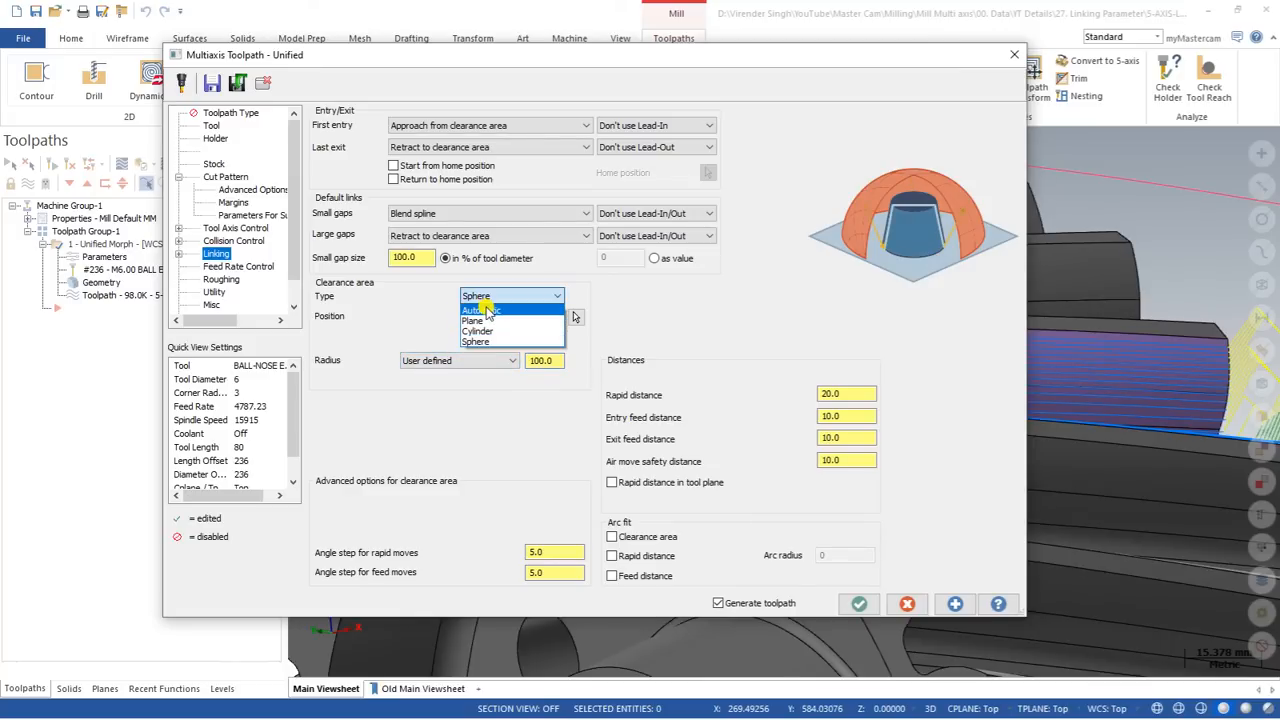
{"action": "left_click", "coordinate": [486, 311]}
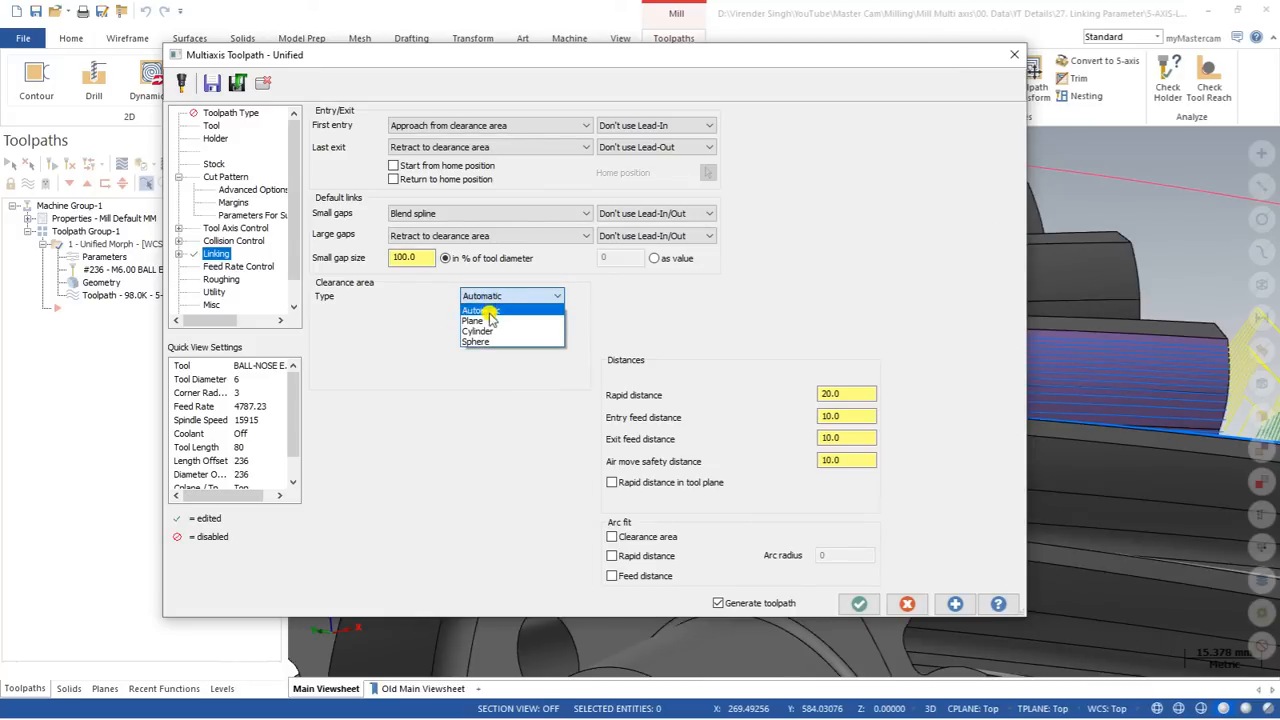
{"action": "left_click", "coordinate": [487, 322]}
{"action": "left_click", "coordinate": [490, 296]}
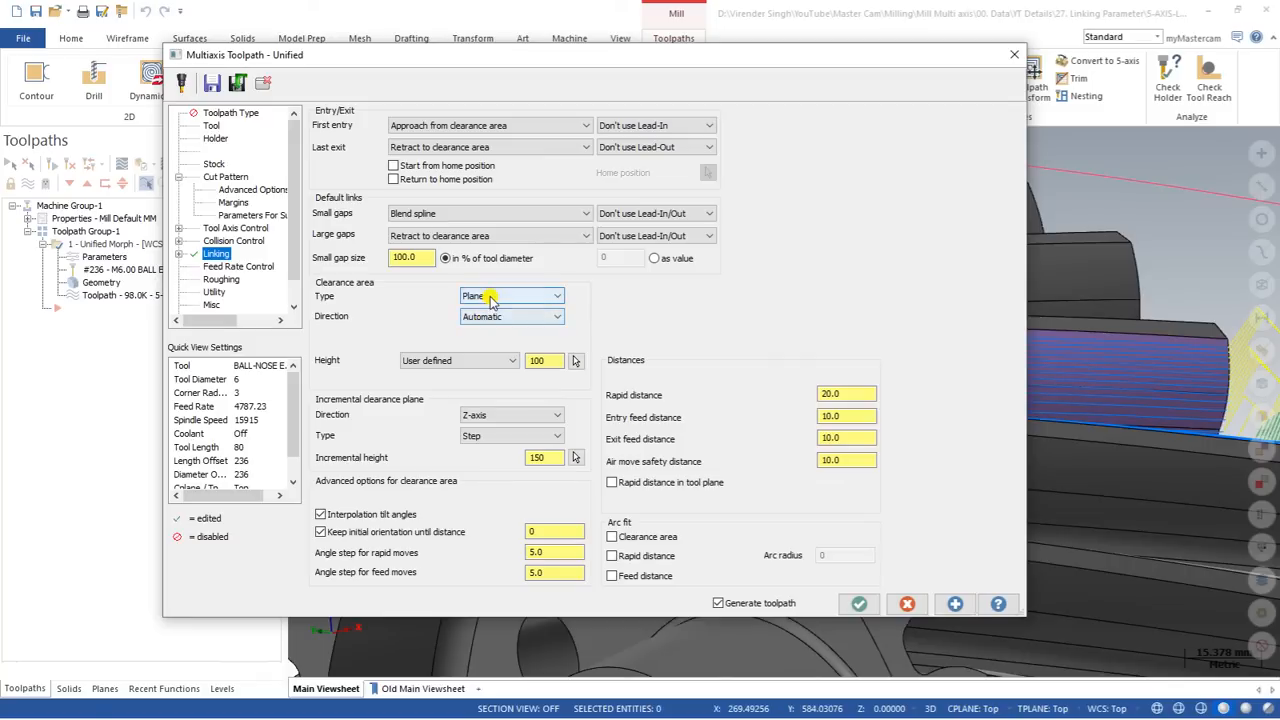
{"action": "left_click", "coordinate": [490, 310]}
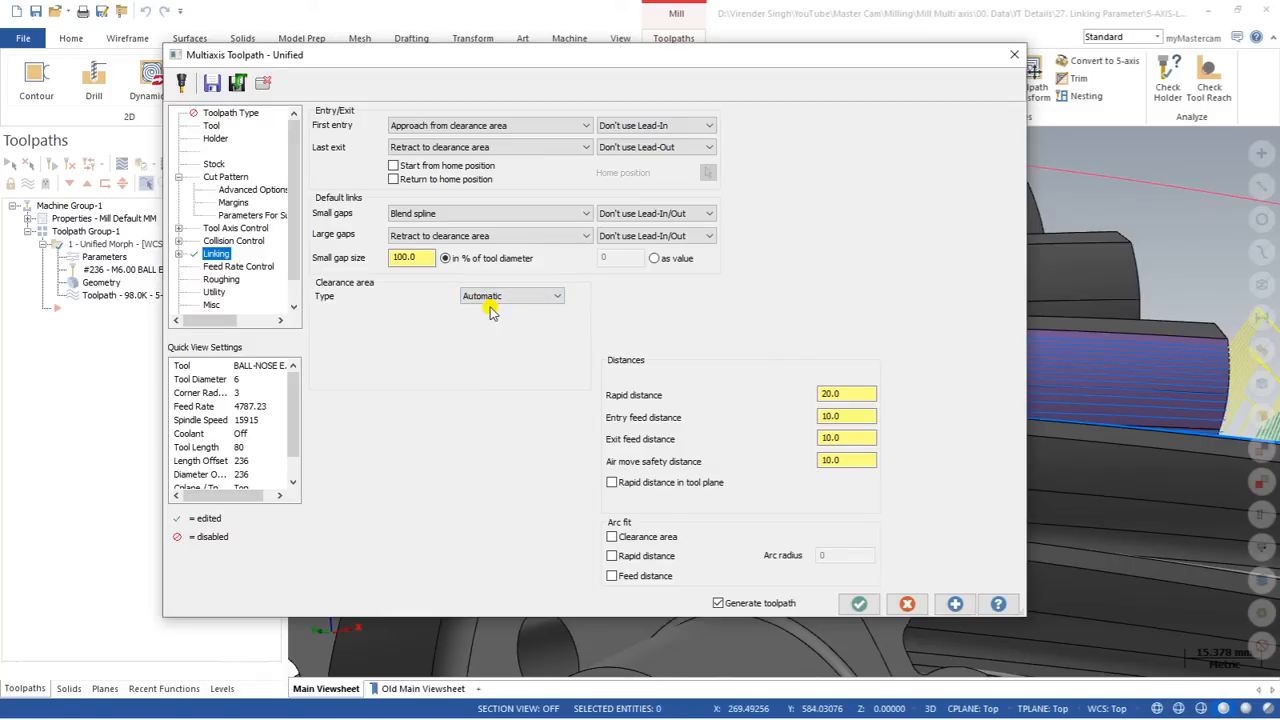
{"action": "left_click", "coordinate": [859, 604]}
{"action": "scroll", "coordinate": [527, 260], "scroll_direction": "down", "scroll_amount": 5}
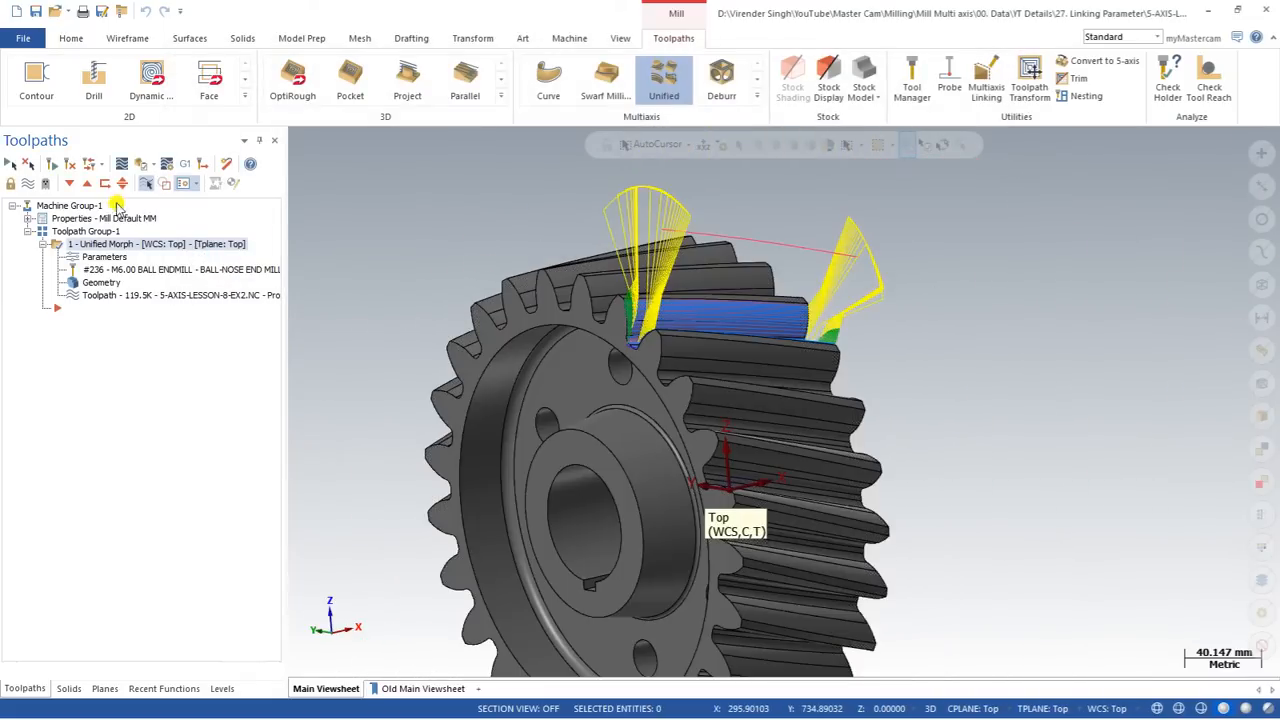
Step: Set the large gaps link to Blend spline, regenerate the toolpath and inspect the link moves at the tooth ends
{"action": "left_click", "coordinate": [104, 257]}
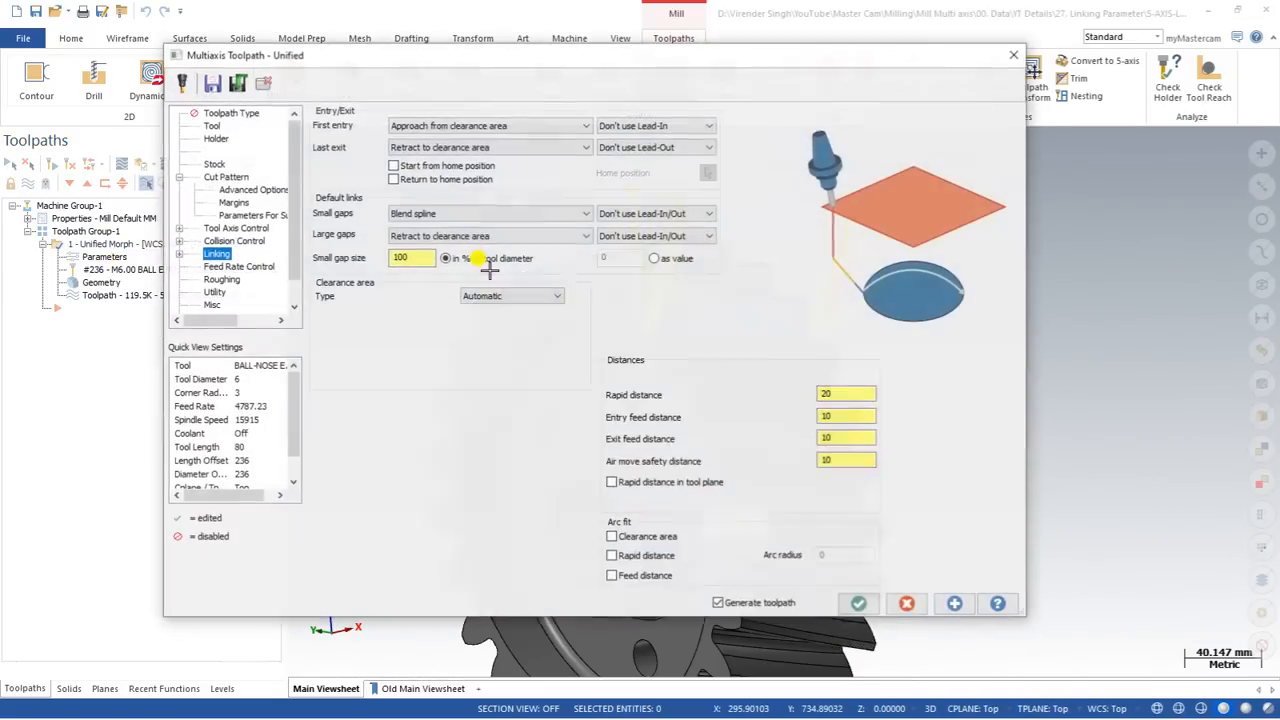
{"action": "left_click", "coordinate": [455, 236]}
{"action": "left_click", "coordinate": [428, 271]}
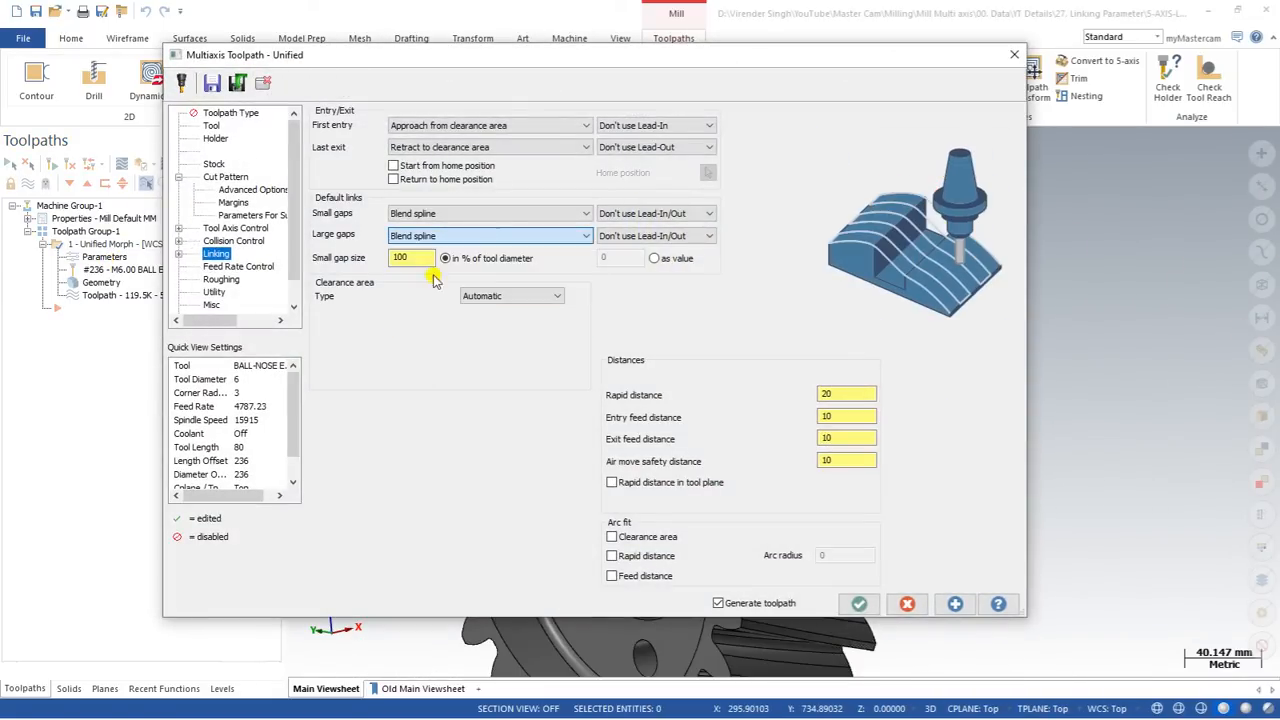
{"action": "key", "text": "Return"}
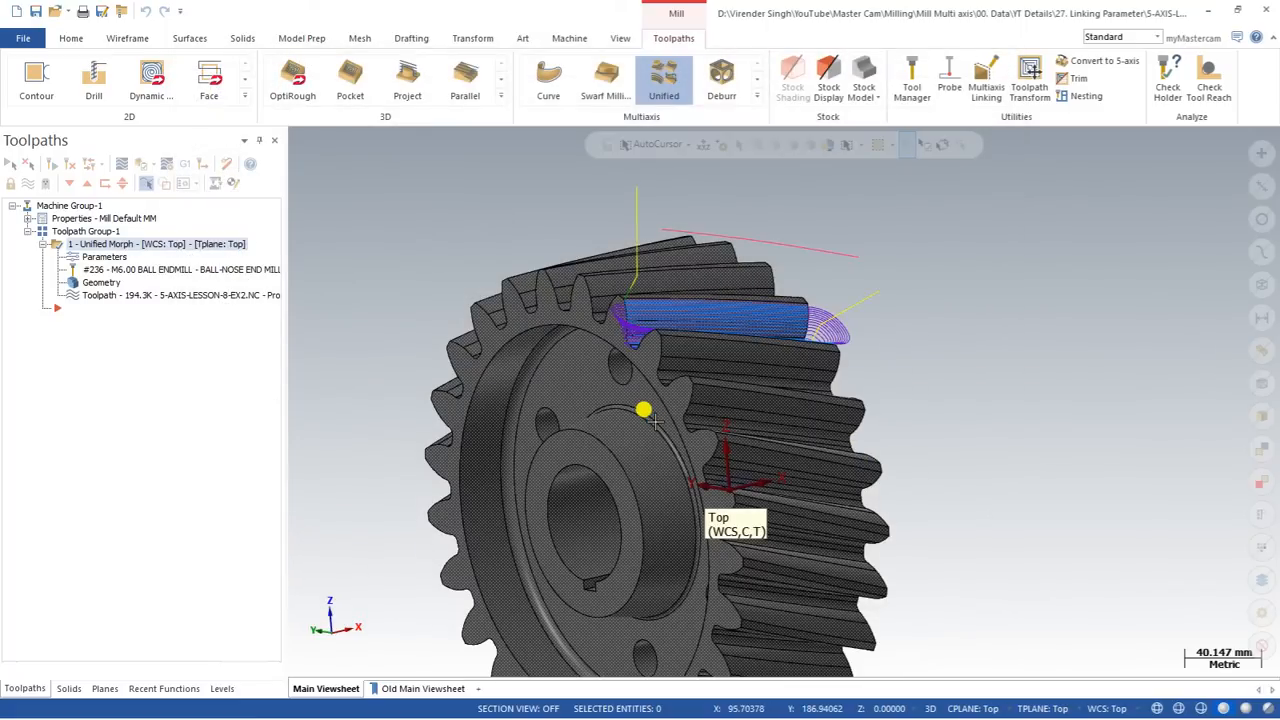
{"action": "mouse_move", "coordinate": [655, 423]}
{"action": "middle_mouse_down"}
{"action": "mouse_move", "coordinate": [595, 229]}
{"action": "mouse_move", "coordinate": [555, 269]}
{"action": "mouse_move", "coordinate": [585, 262]}
{"action": "mouse_move", "coordinate": [514, 249]}
{"action": "mouse_move", "coordinate": [648, 360]}
{"action": "mouse_move", "coordinate": [555, 383]}
{"action": "mouse_move", "coordinate": [598, 389]}
{"action": "mouse_move", "coordinate": [543, 252]}
{"action": "mouse_move", "coordinate": [652, 400]}
{"action": "mouse_move", "coordinate": [580, 266]}
{"action": "mouse_move", "coordinate": [623, 371]}
{"action": "mouse_move", "coordinate": [589, 337]}
{"action": "mouse_move", "coordinate": [594, 318]}
{"action": "mouse_move", "coordinate": [634, 354]}
{"action": "mouse_move", "coordinate": [549, 297]}
{"action": "mouse_move", "coordinate": [656, 290]}
{"action": "mouse_move", "coordinate": [782, 334]}
{"action": "mouse_move", "coordinate": [662, 391]}
{"action": "mouse_move", "coordinate": [760, 412]}
{"action": "mouse_move", "coordinate": [700, 400]}
{"action": "middle_mouse_up"}
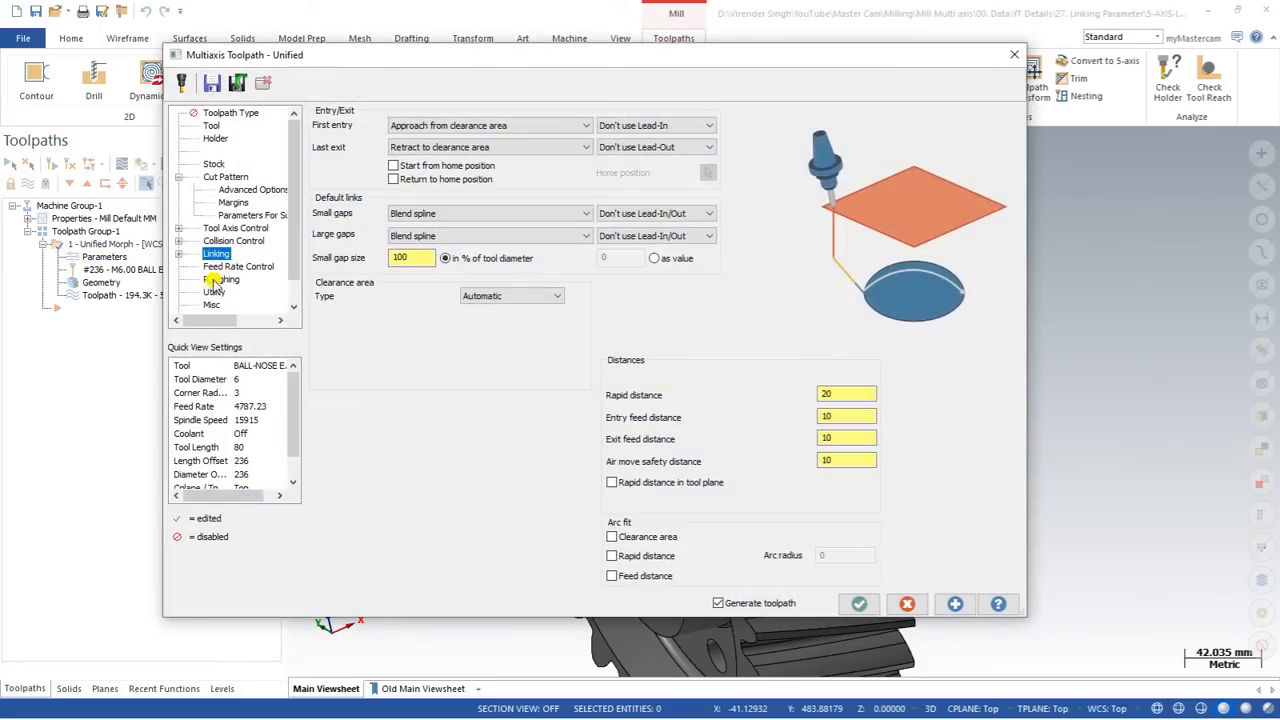
Step: Enable Transform / Translate in the toolpath's utility settings and review its number of steps, start distance and start angle
{"action": "left_click", "coordinate": [214, 291]}
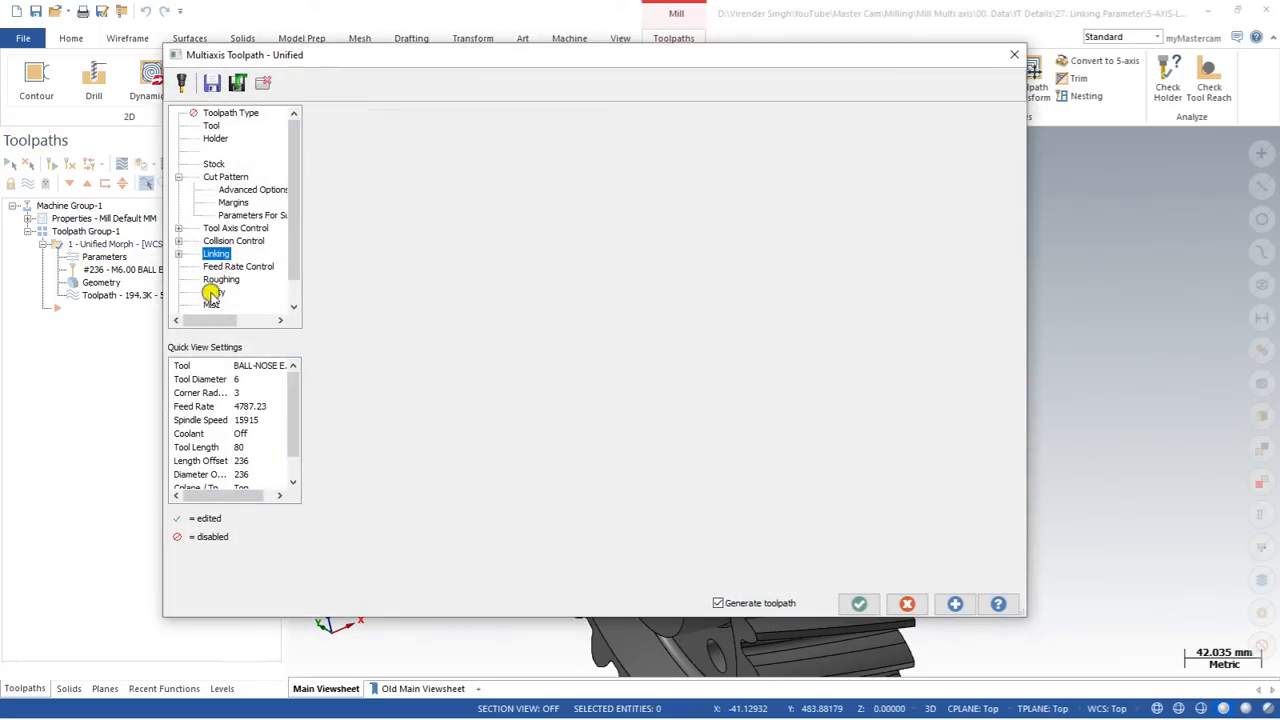
{"action": "left_click", "coordinate": [320, 112]}
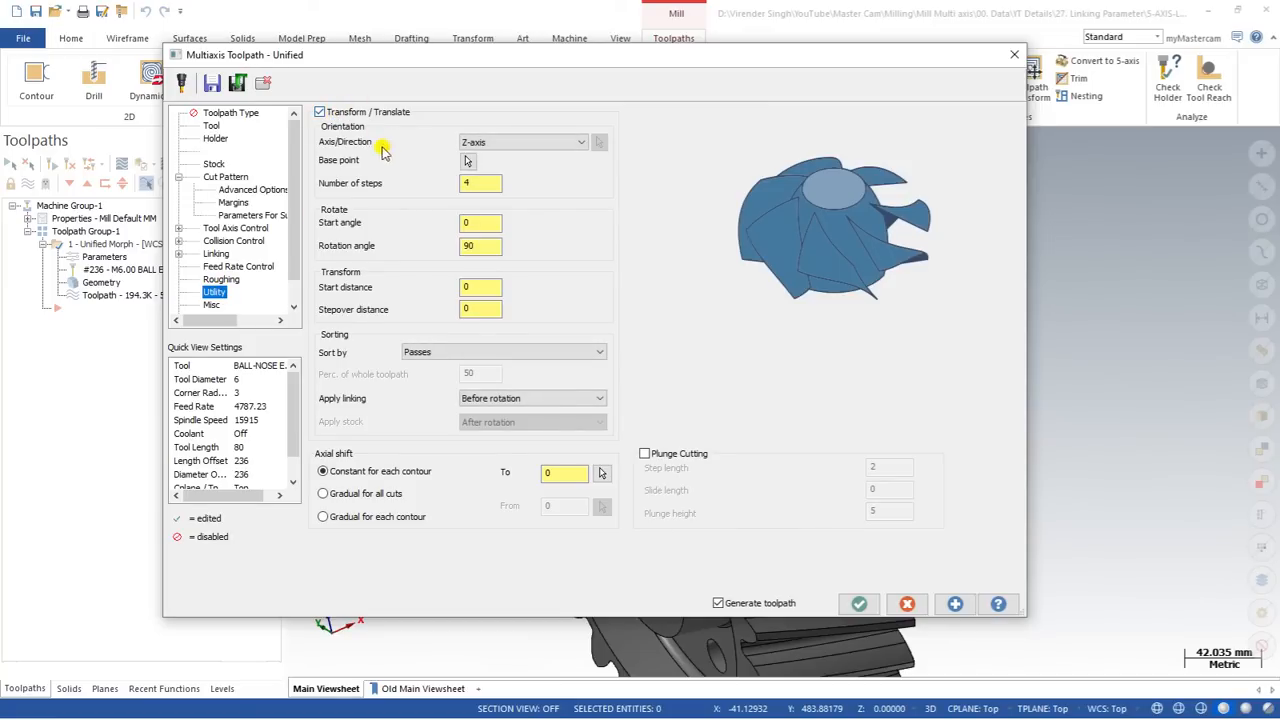
{"action": "double_click", "coordinate": [470, 182]}
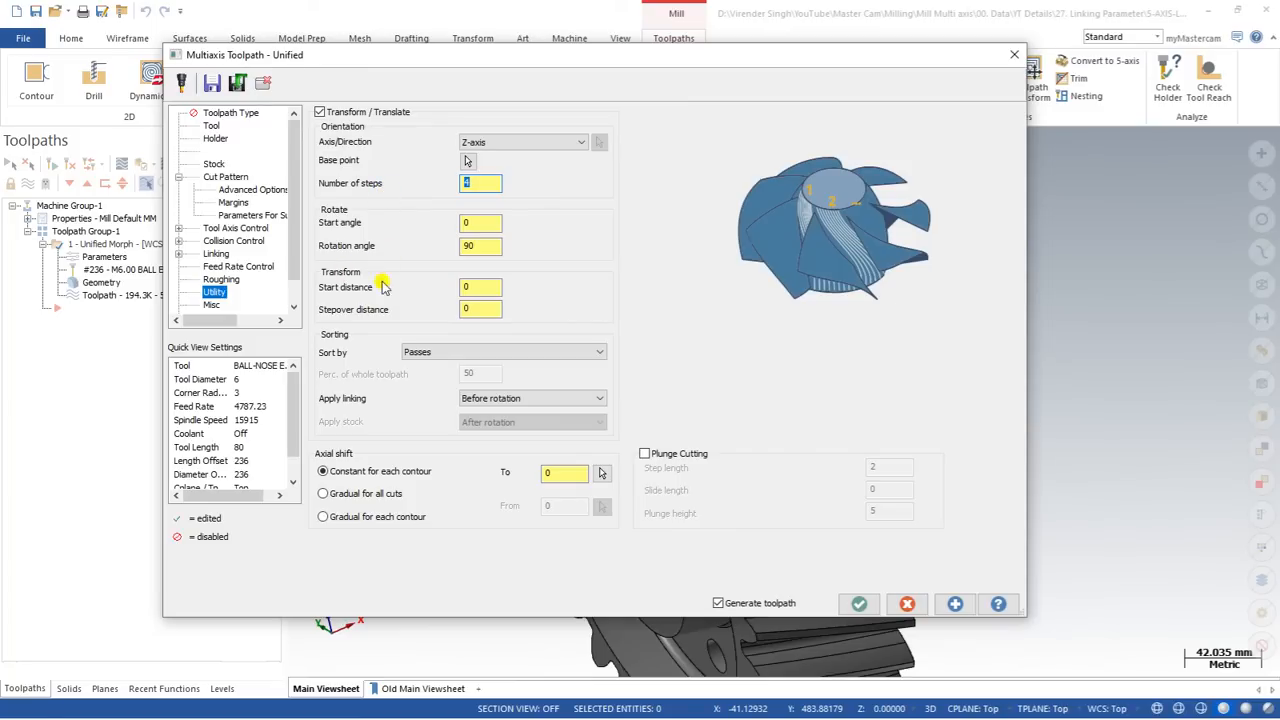
{"action": "left_click", "coordinate": [483, 287]}
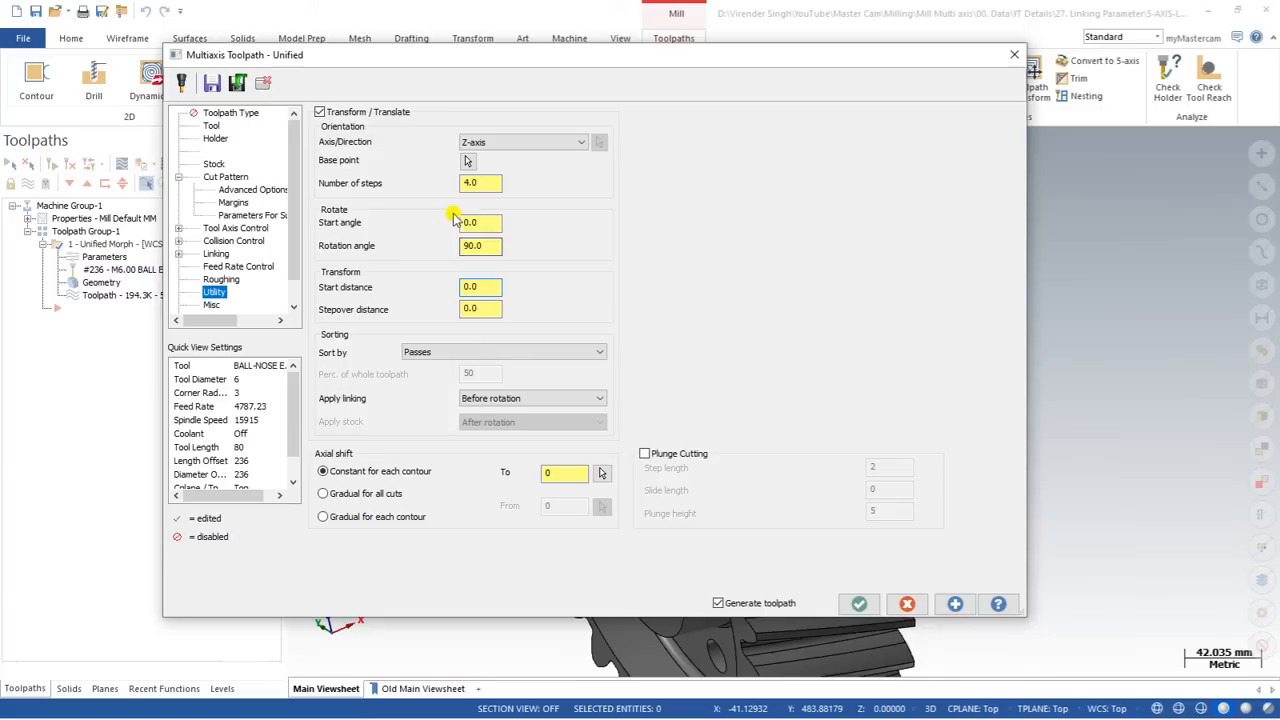
{"action": "left_click", "coordinate": [490, 223]}
{"action": "left_click_drag", "start_coordinate": [489, 222], "coordinate": [381, 222]}
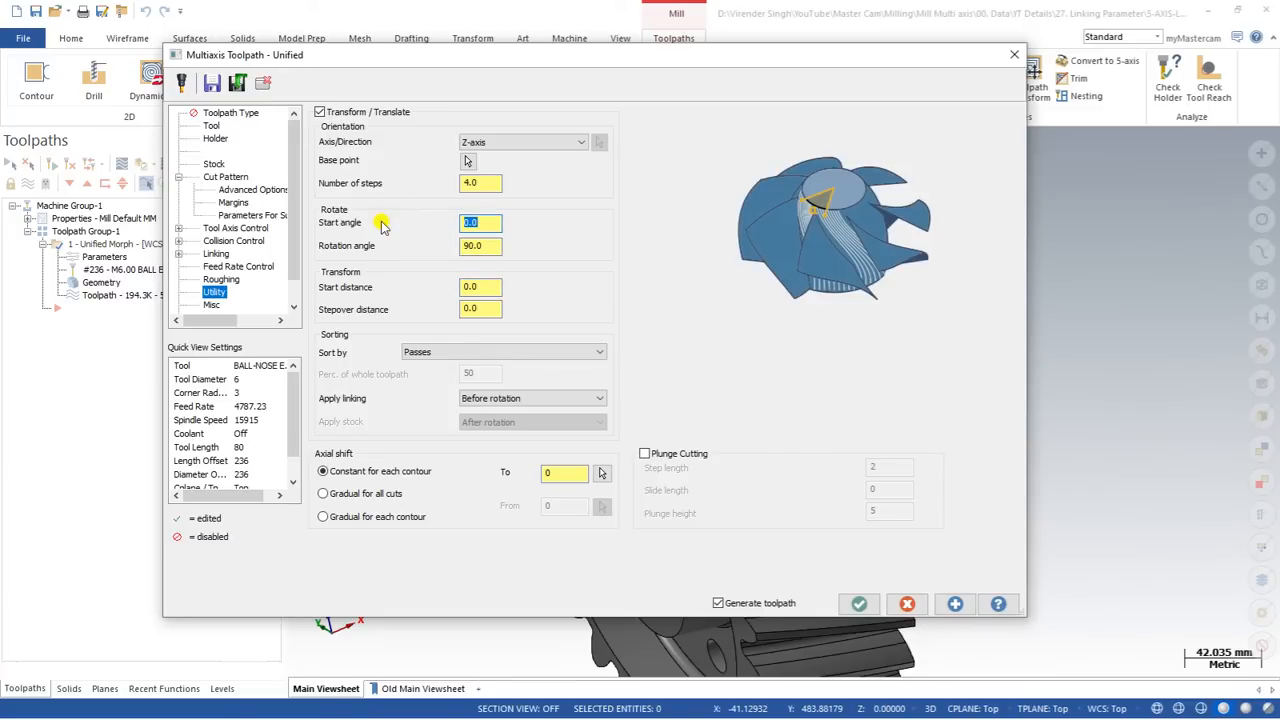
Step: Set the transform's rotation angle to 360/25, regenerate the toolpath and view the copies on the gear
{"action": "left_click", "coordinate": [482, 245]}
{"action": "left_click_drag", "start_coordinate": [489, 247], "coordinate": [403, 256]}
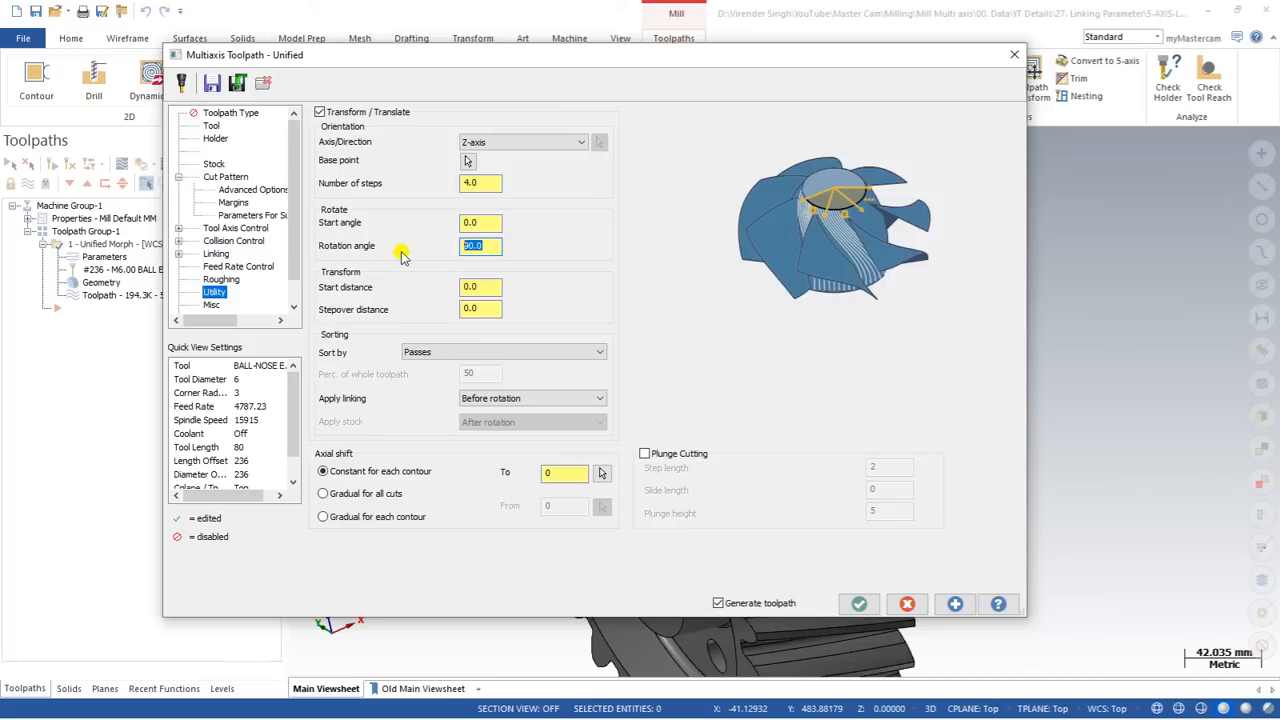
{"action": "type", "text": "360/25"}
{"action": "key", "text": "Tab"}
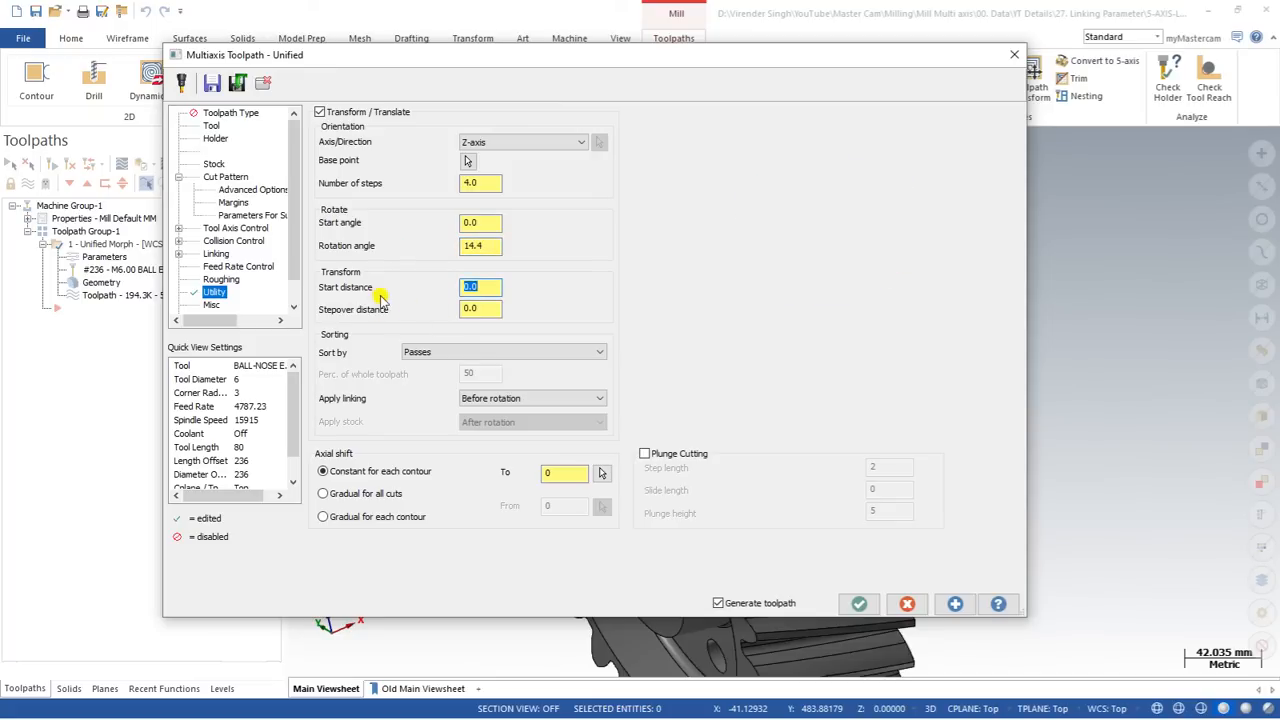
{"action": "left_click", "coordinate": [859, 603]}
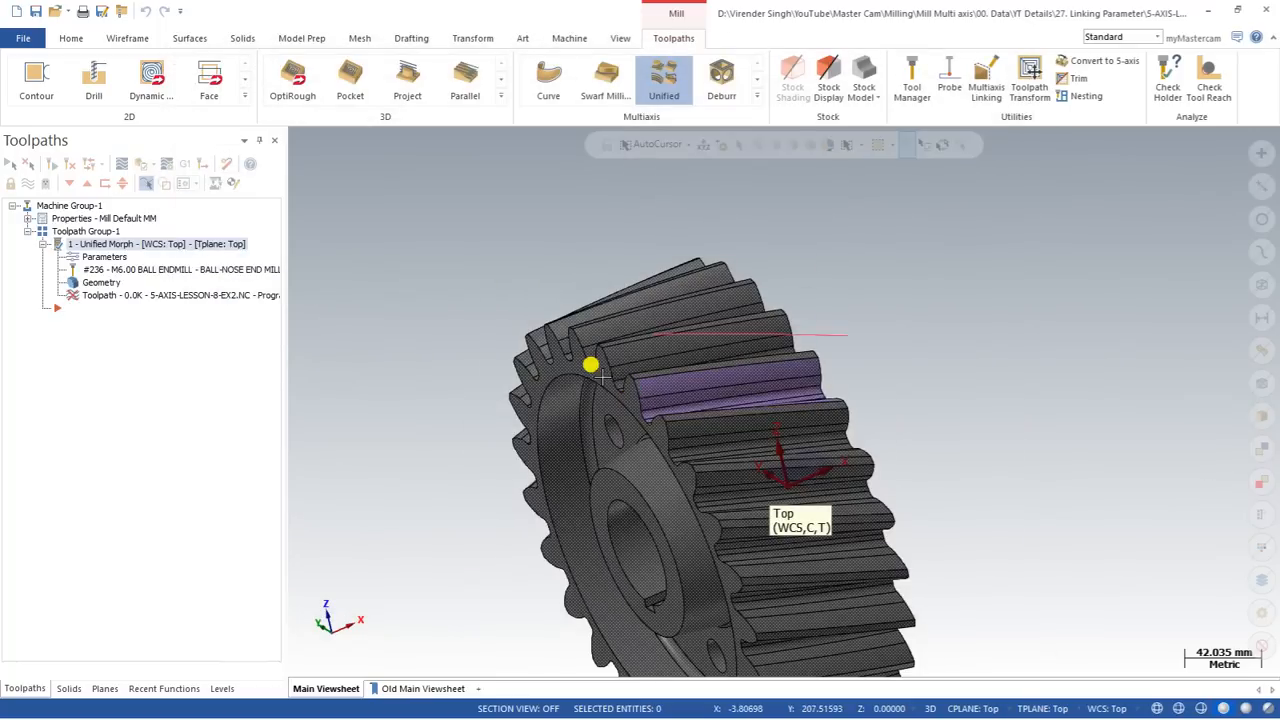
{"action": "middle_click_drag", "start_coordinate": [622, 290], "coordinate": [432, 326]}
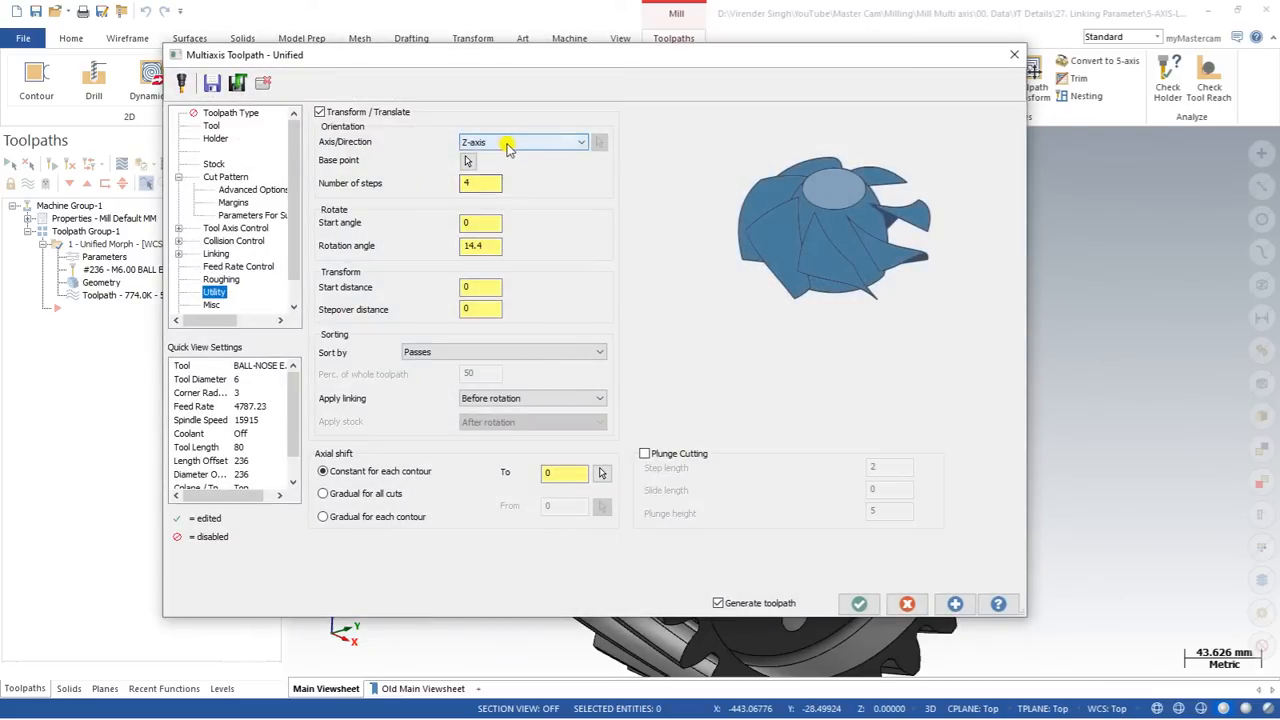
Step: Change the transform's rotation axis to the X-axis, regenerate the toolpath and briefly open its backplot
{"action": "left_click", "coordinate": [509, 142]}
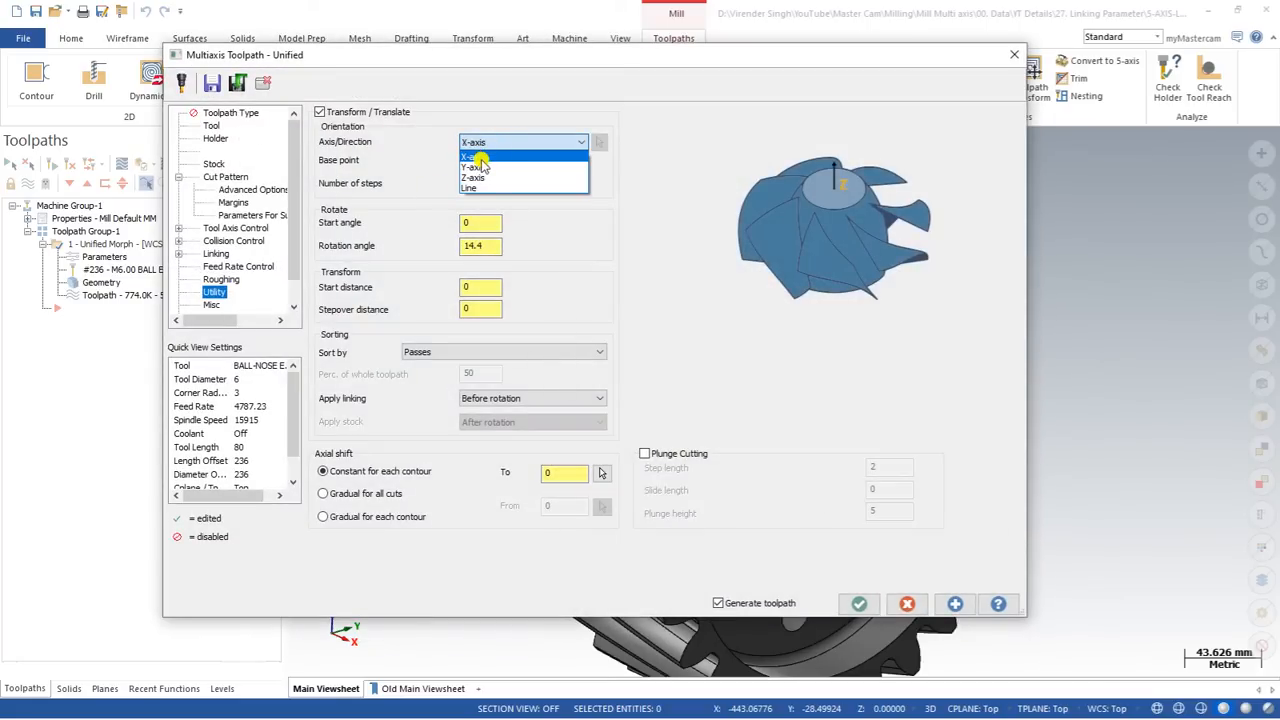
{"action": "left_click", "coordinate": [480, 157]}
{"action": "left_click", "coordinate": [859, 603]}
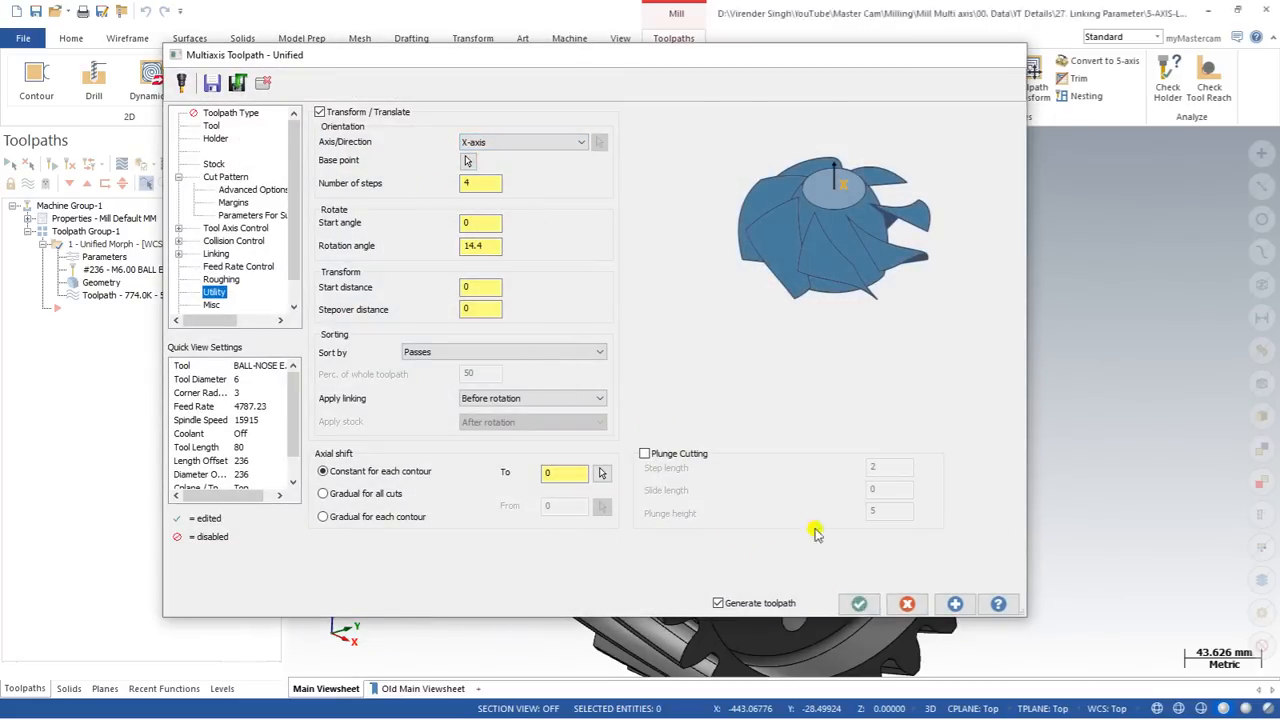
{"action": "scroll", "coordinate": [679, 349], "scroll_direction": "up", "scroll_amount": 2}
{"action": "middle_click_drag", "start_coordinate": [679, 349], "coordinate": [550, 300]}
{"action": "left_click", "coordinate": [116, 166]}
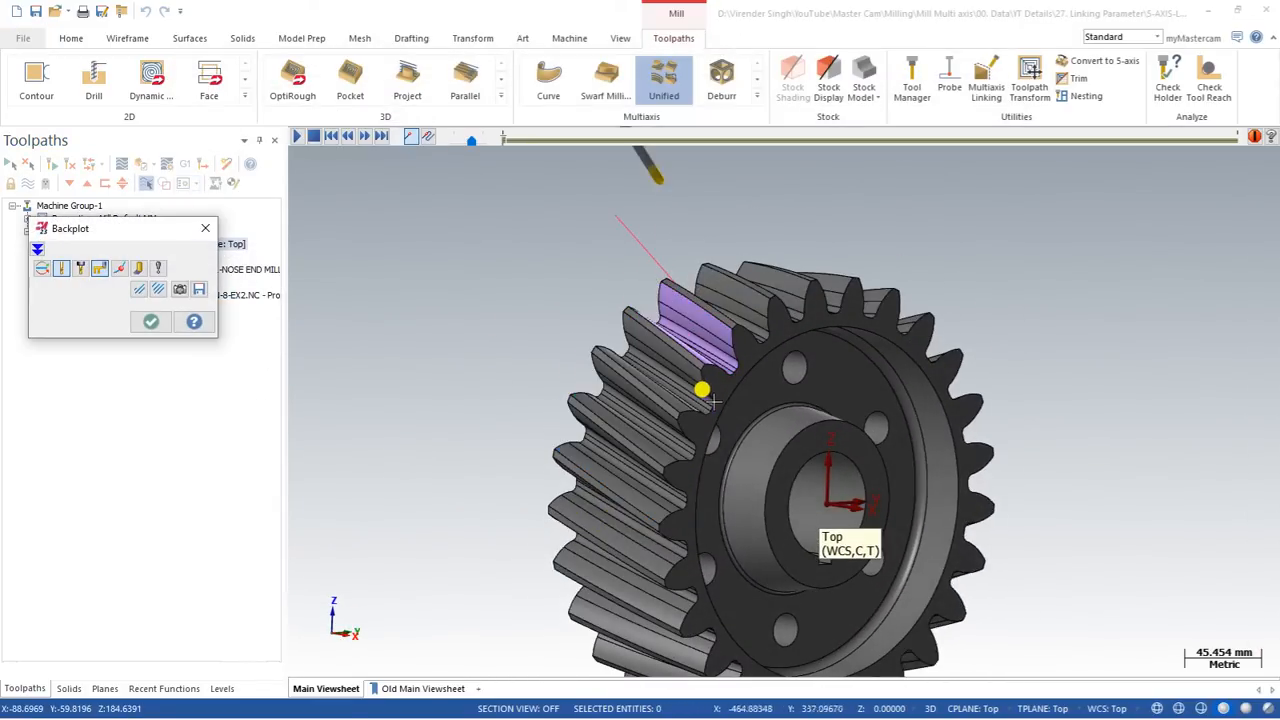
{"action": "key", "text": "Escape"}
Step: Examine the rotated toolpath copies across the tooth gaps, including the link moves at both tooth ends and between gaps
{"action": "scroll", "coordinate": [677, 389], "scroll_direction": "up", "scroll_amount": 3}
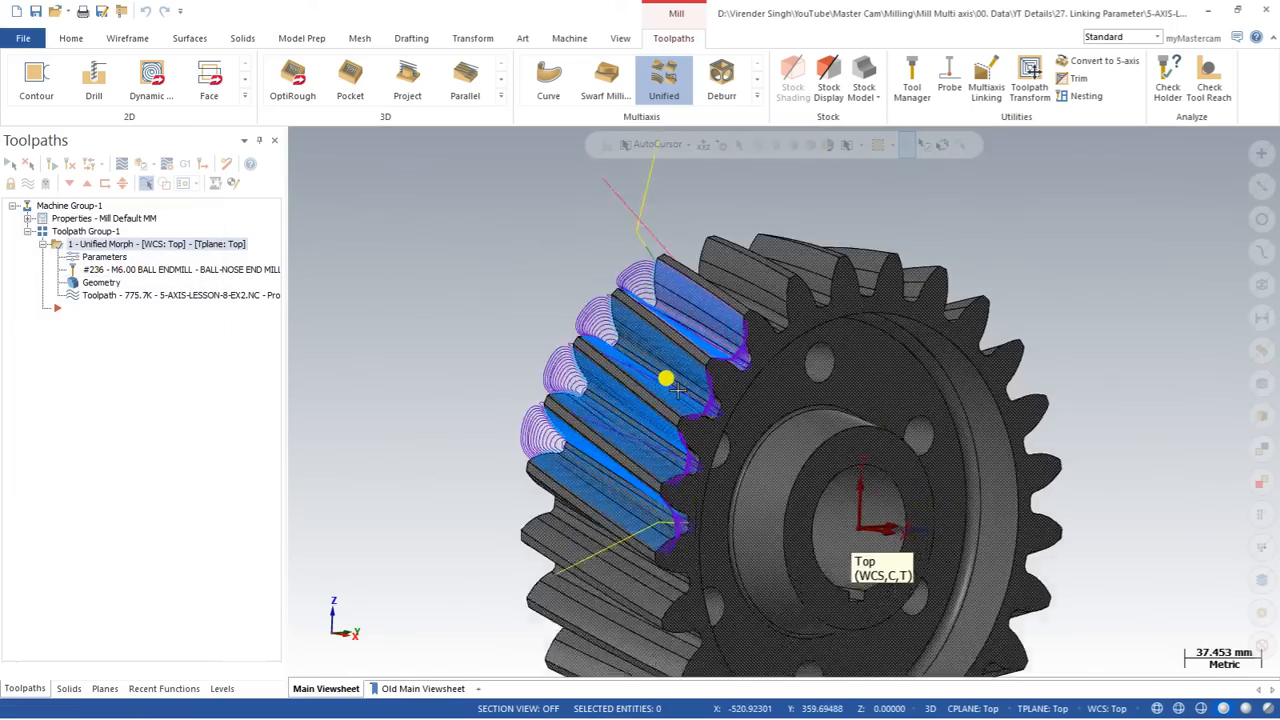
{"action": "middle_click_drag", "start_coordinate": [663, 369], "coordinate": [738, 424]}
{"action": "scroll", "coordinate": [797, 374], "scroll_direction": "up", "scroll_amount": 5}
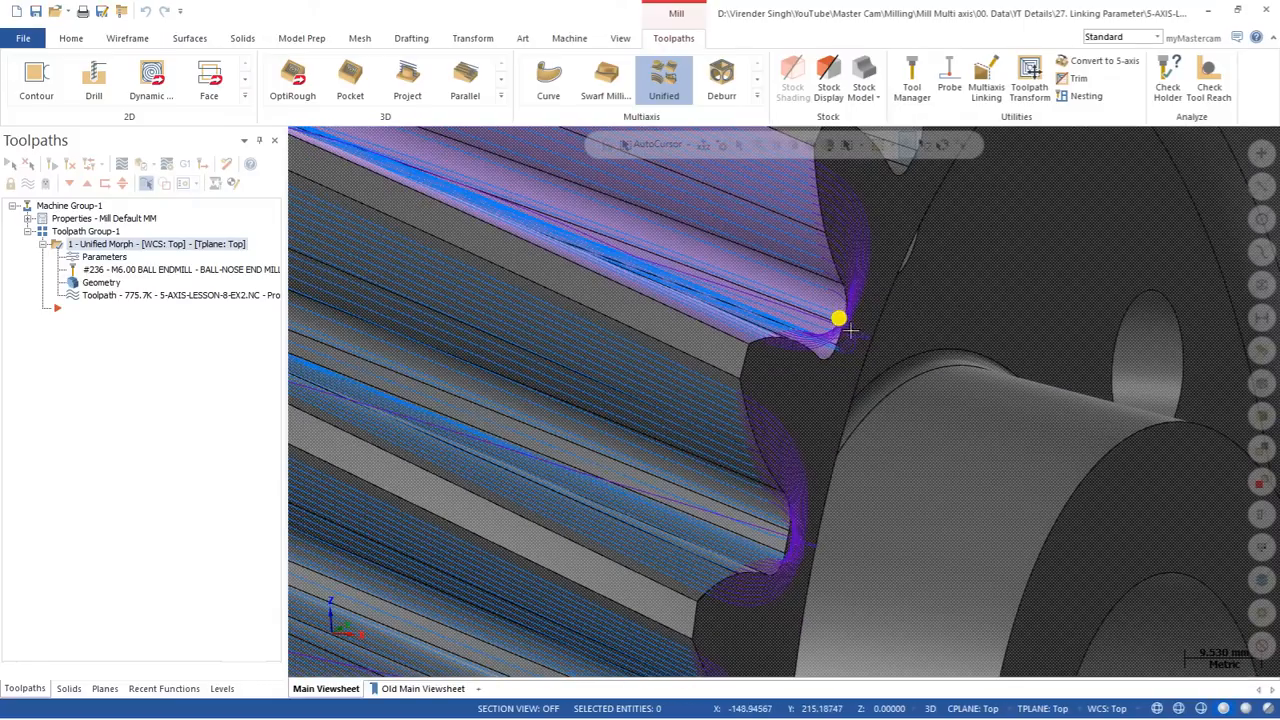
{"action": "middle_click_drag", "start_coordinate": [850, 330], "coordinate": [815, 358]}
{"action": "scroll", "coordinate": [815, 358], "scroll_direction": "down", "scroll_amount": 7}
{"action": "scroll", "coordinate": [693, 197], "scroll_direction": "up", "scroll_amount": 3}
{"action": "middle_click_drag", "start_coordinate": [694, 196], "coordinate": [708, 289]}
{"action": "scroll", "coordinate": [845, 180], "scroll_direction": "down", "scroll_amount": 2}
{"action": "scroll", "coordinate": [700, 292], "scroll_direction": "down", "scroll_amount": 4}
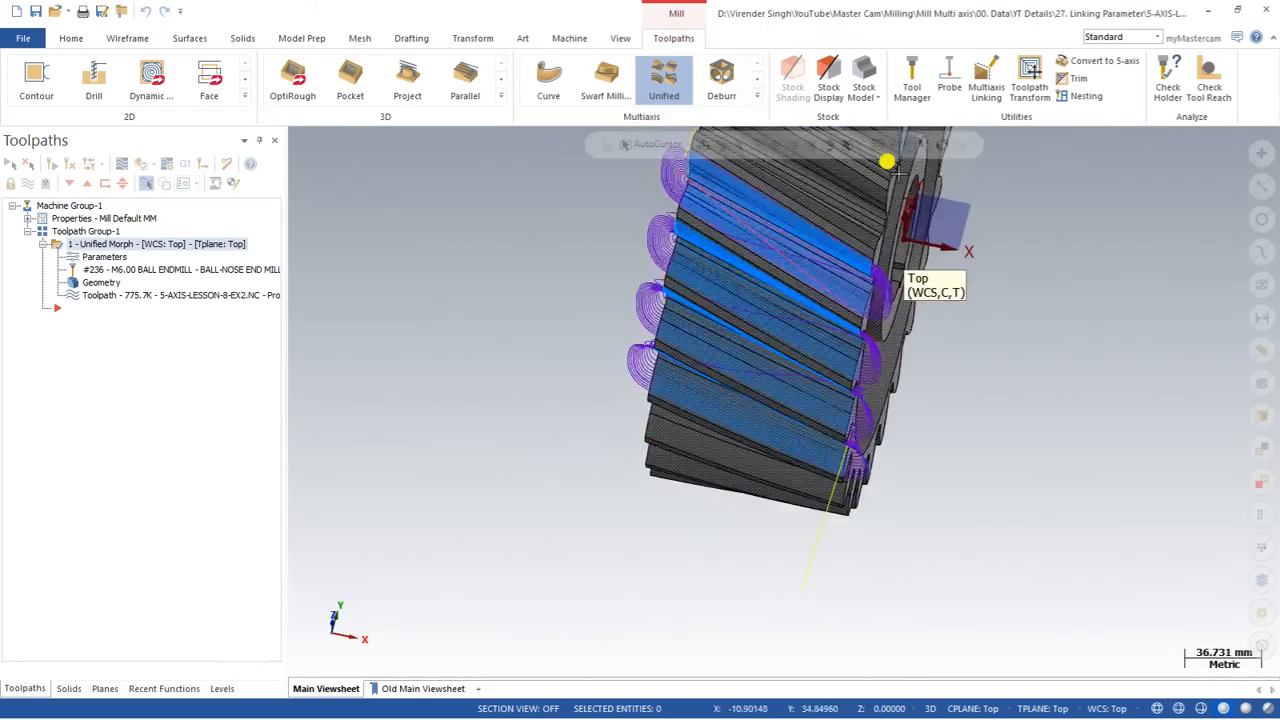
{"action": "scroll", "coordinate": [731, 246], "scroll_direction": "up", "scroll_amount": 6}
{"action": "scroll", "coordinate": [800, 349], "scroll_direction": "up", "scroll_amount": 4}
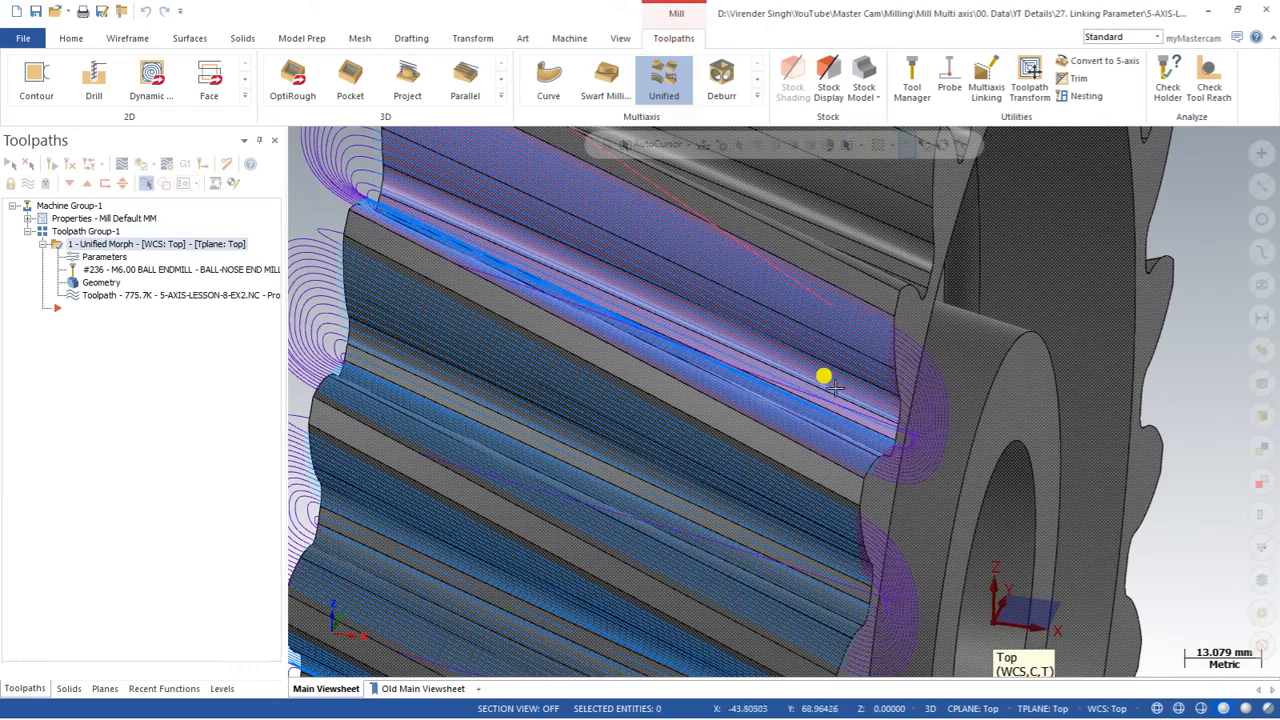
{"action": "scroll", "coordinate": [621, 321], "scroll_direction": "down", "scroll_amount": 4}
{"action": "middle_click_drag", "start_coordinate": [621, 321], "coordinate": [534, 306]}
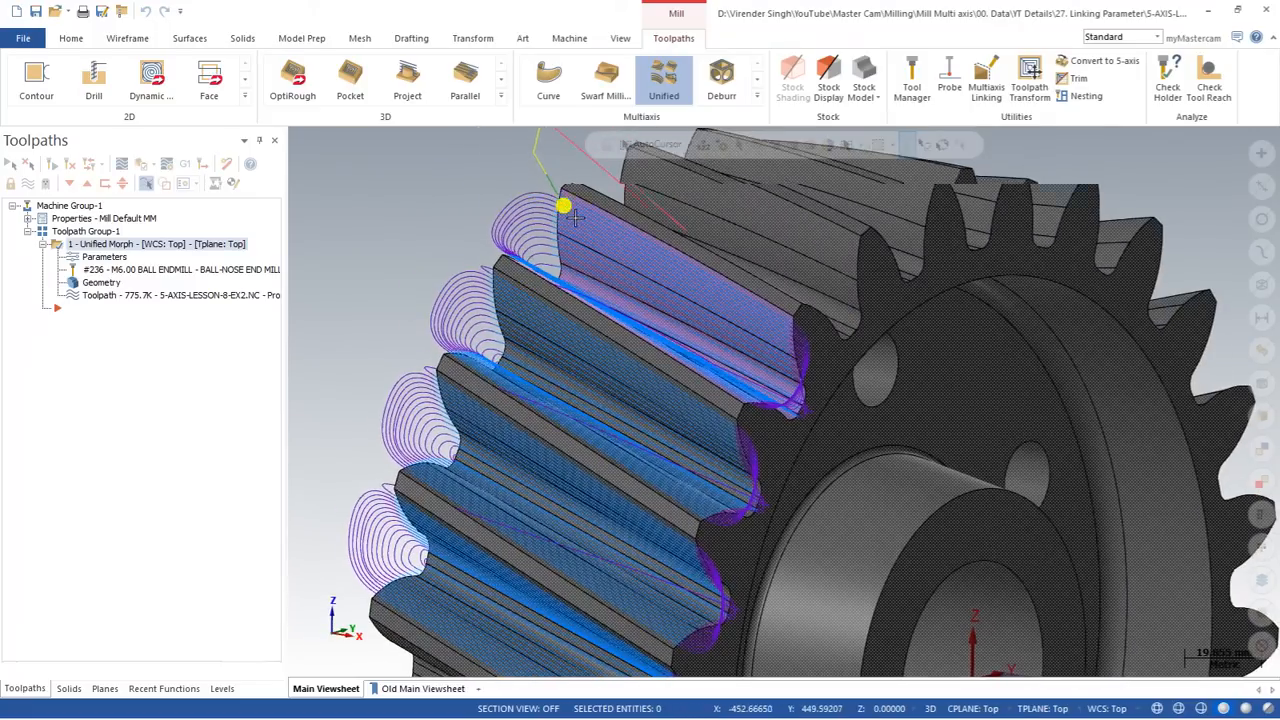
{"action": "scroll", "coordinate": [576, 219], "scroll_direction": "down", "scroll_amount": 3}
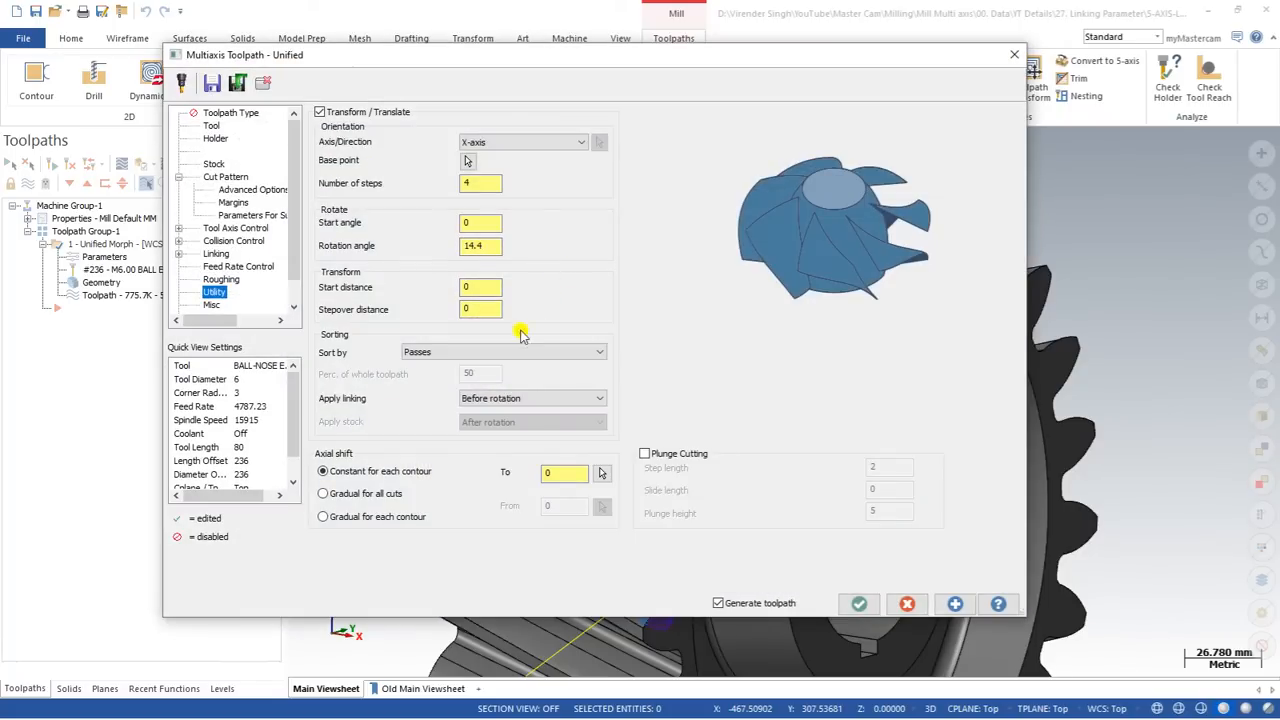
Step: Sort the transformed toolpath by Complete toolpath, regenerate it and inspect the links between the tooth gaps
{"action": "left_click", "coordinate": [487, 351]}
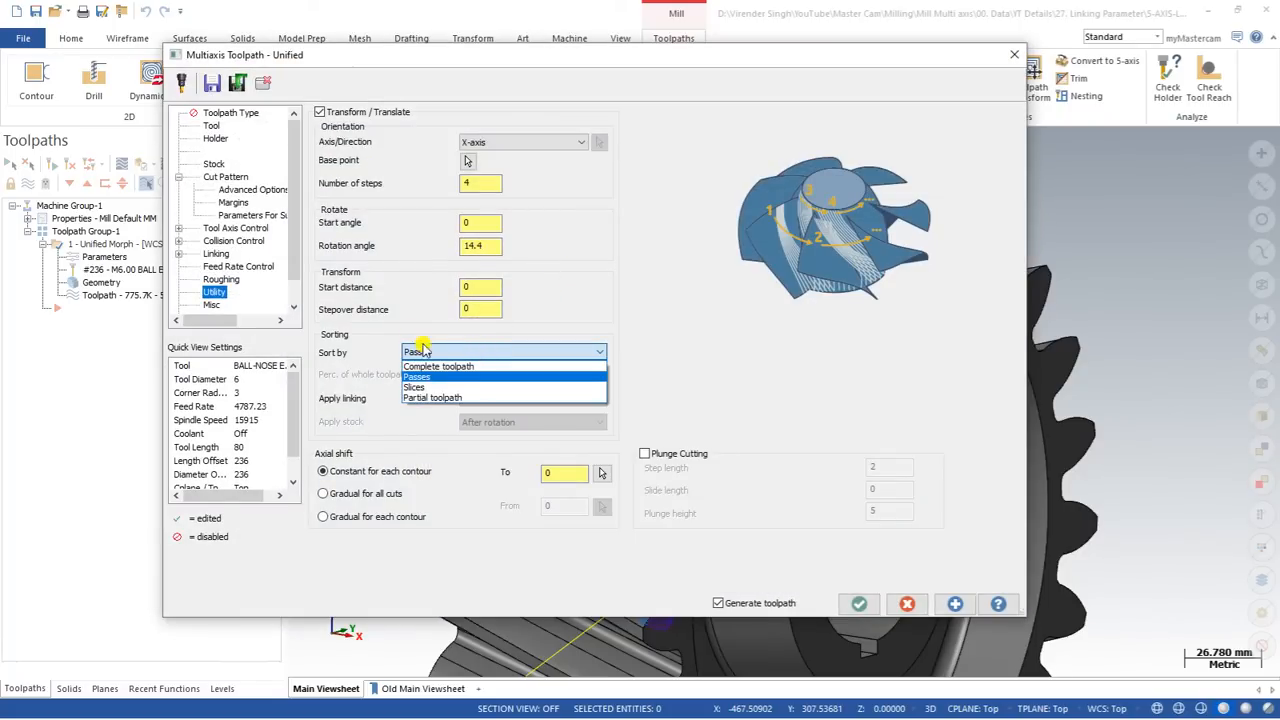
{"action": "left_click", "coordinate": [438, 366]}
{"action": "left_click", "coordinate": [859, 603]}
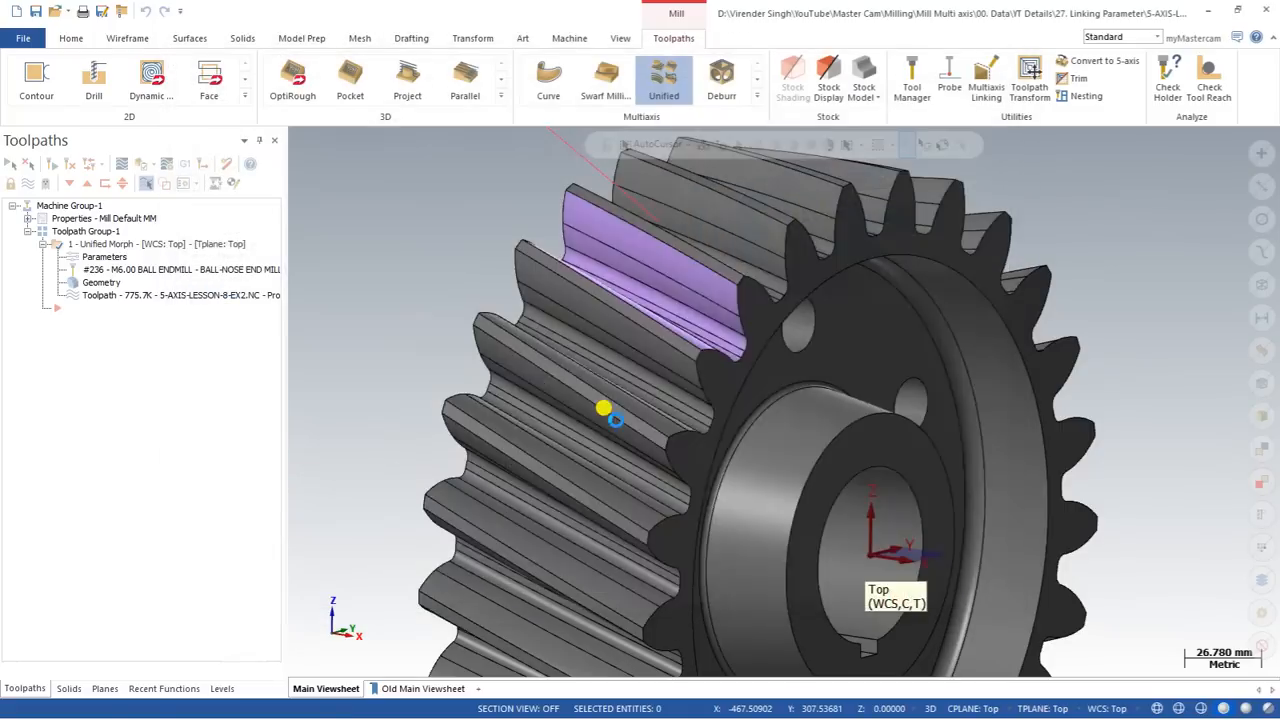
{"action": "middle_click_drag", "start_coordinate": [534, 343], "coordinate": [468, 288]}
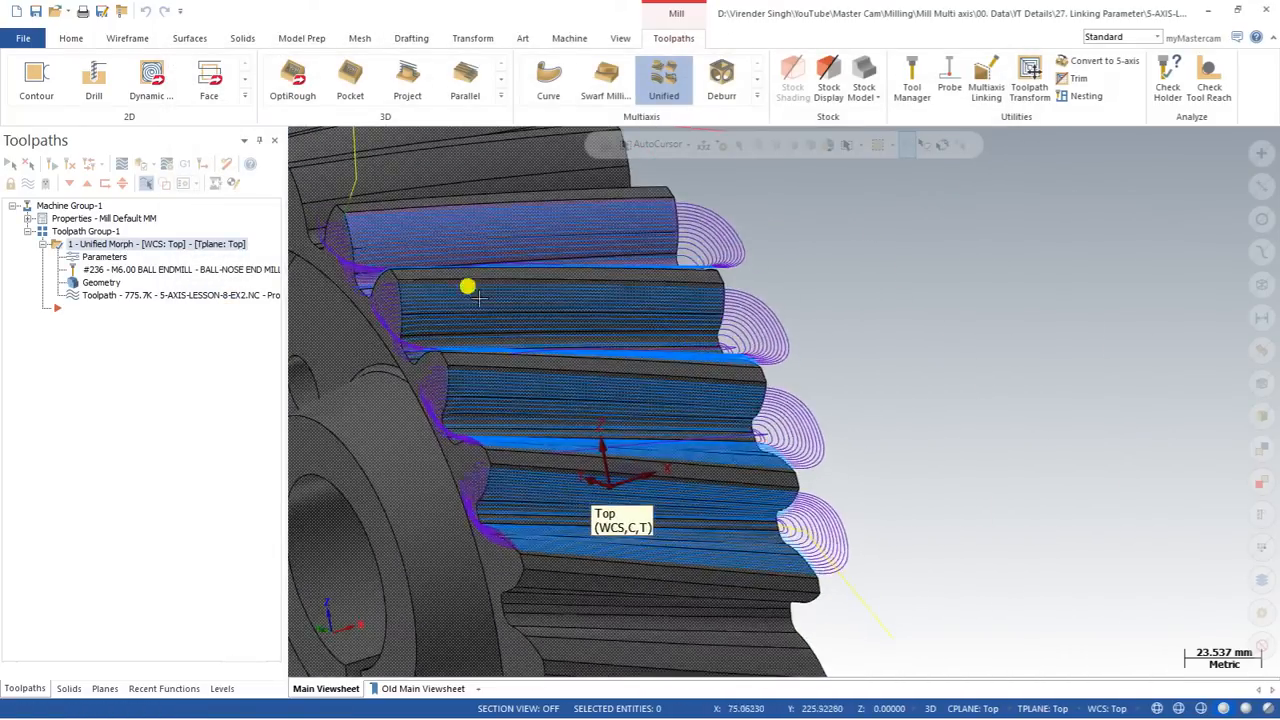
Step: Turn off default links for the links between passes, set large moves to Retract to rapid distance and regenerate the toolpath
{"action": "scroll", "coordinate": [468, 288], "scroll_direction": "up", "scroll_amount": 2}
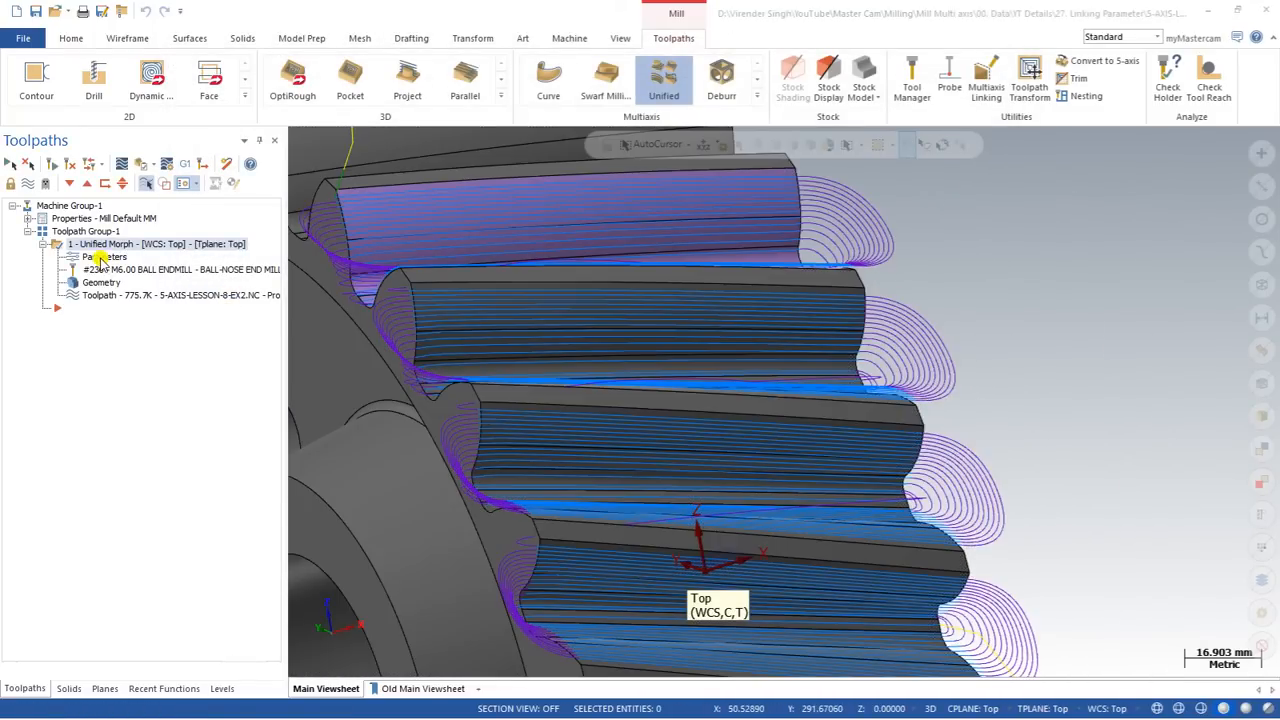
{"action": "left_click", "coordinate": [101, 258]}
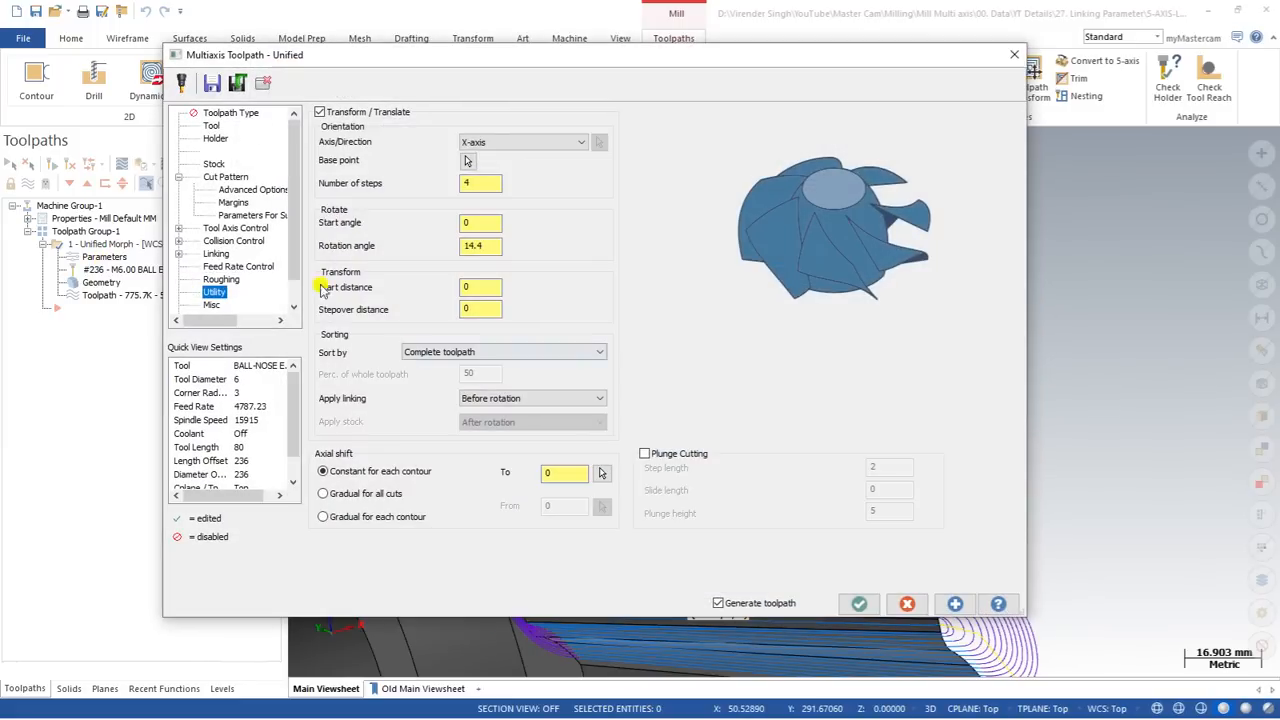
{"action": "left_click", "coordinate": [179, 253]}
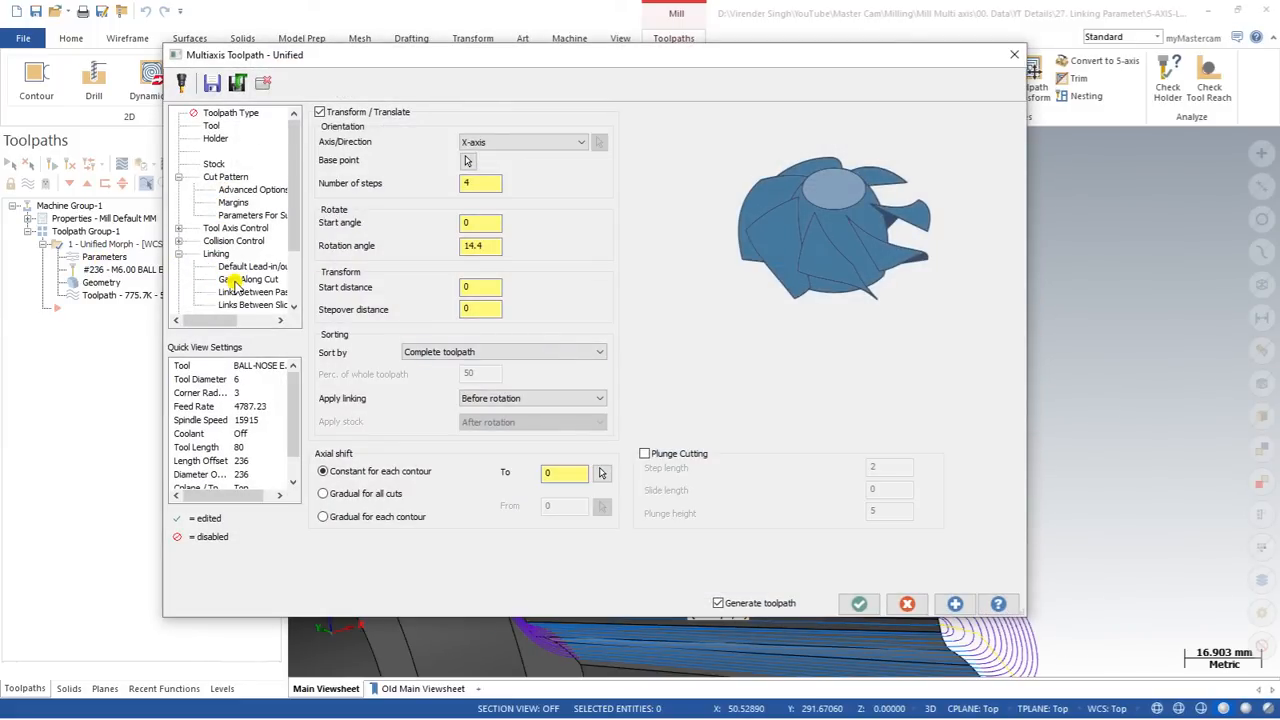
{"action": "scroll", "coordinate": [232, 282], "scroll_direction": "down", "scroll_amount": 1}
{"action": "left_click", "coordinate": [245, 242]}
{"action": "left_click", "coordinate": [240, 256]}
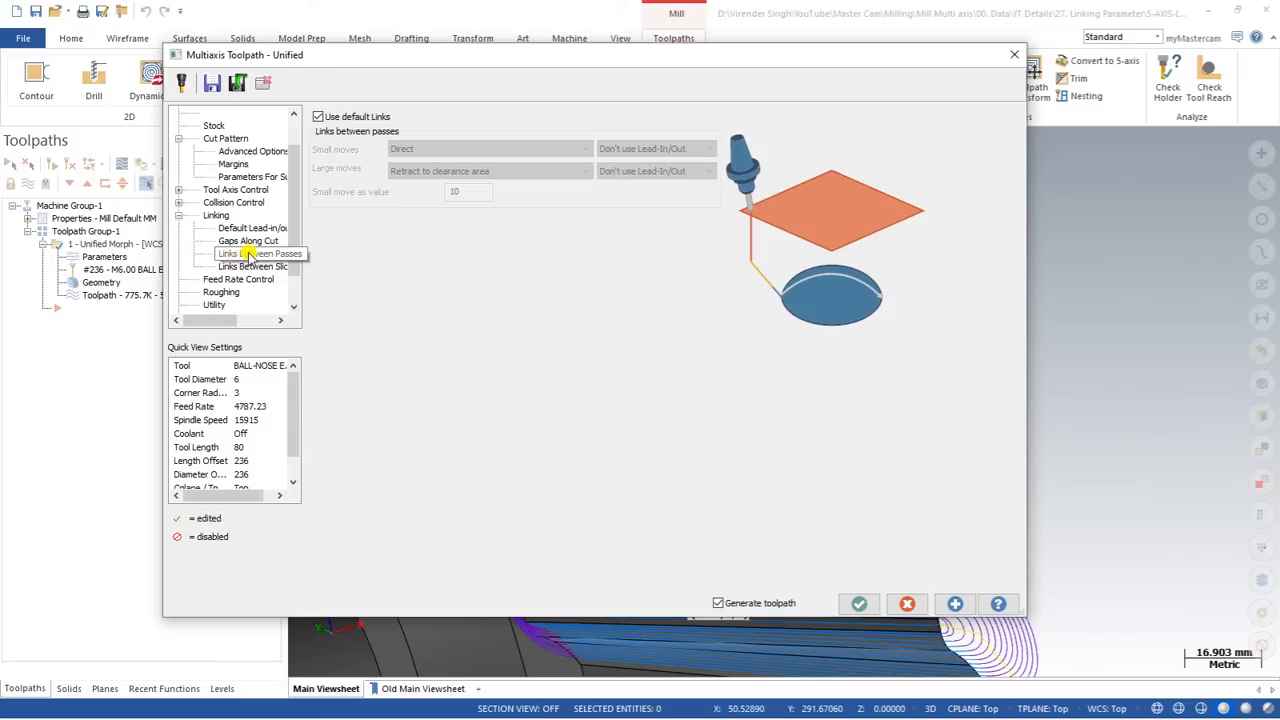
{"action": "left_click", "coordinate": [317, 118]}
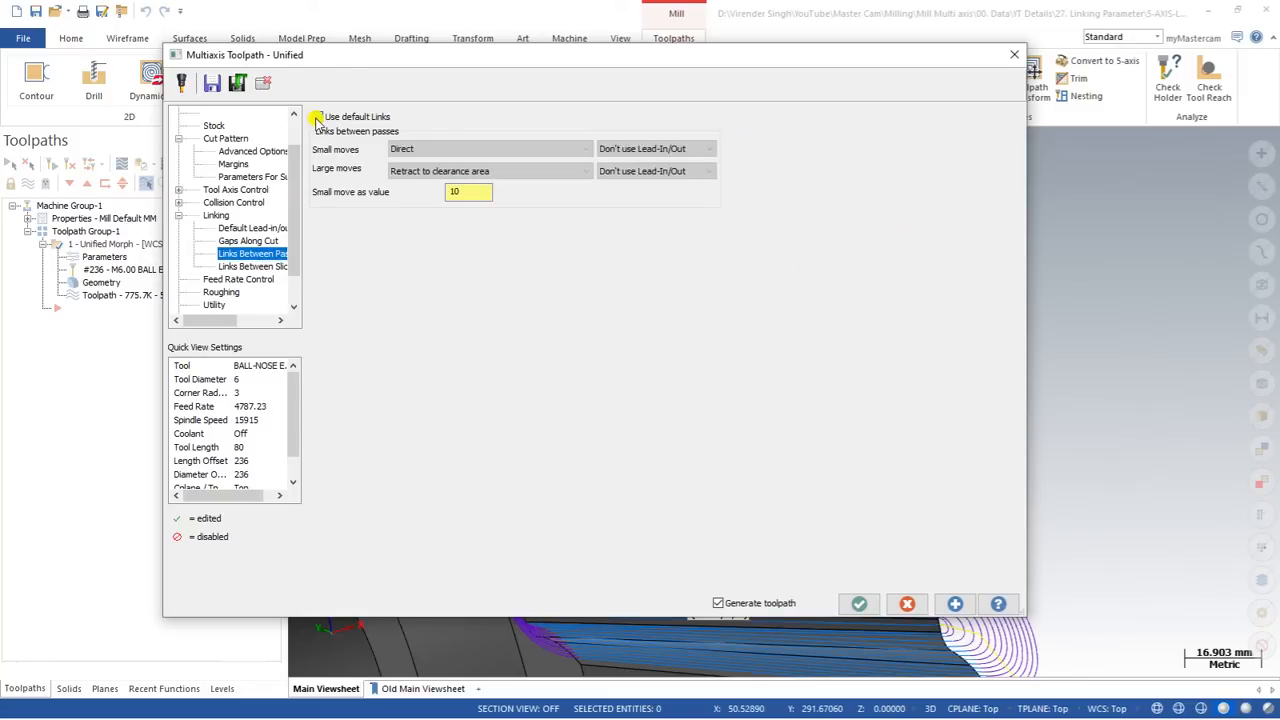
{"action": "left_click", "coordinate": [416, 172]}
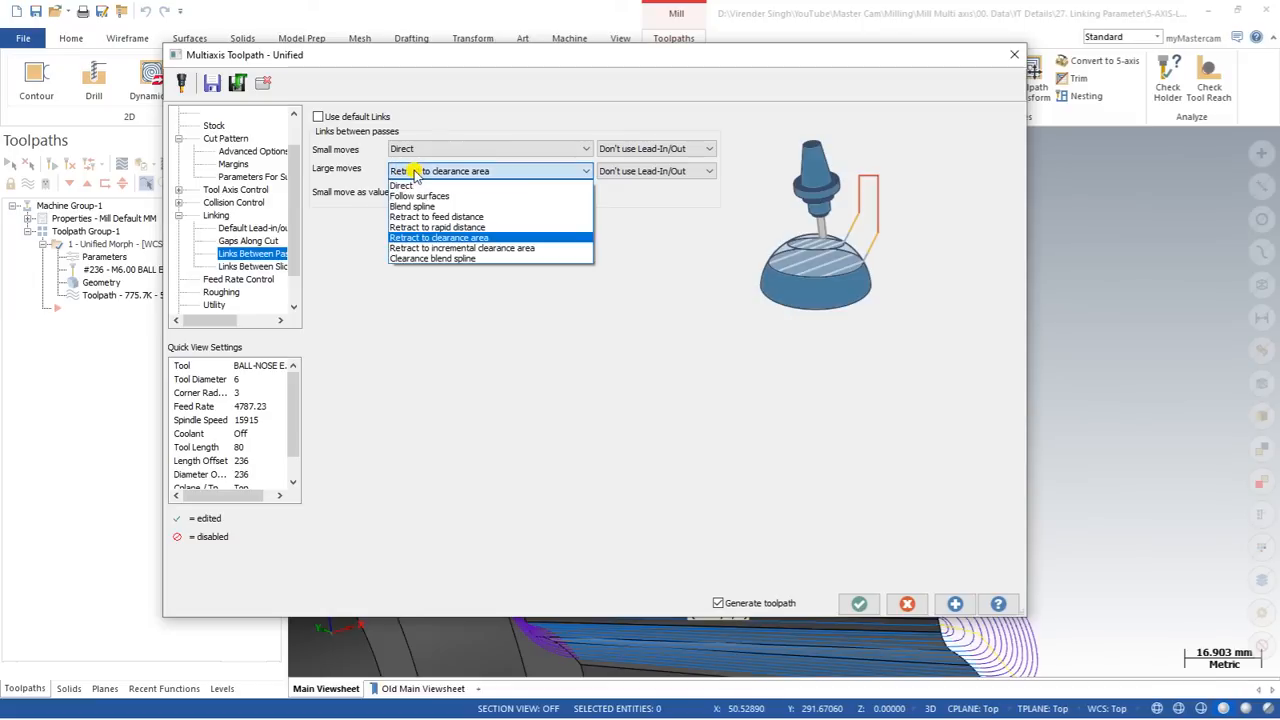
{"action": "left_click", "coordinate": [437, 227]}
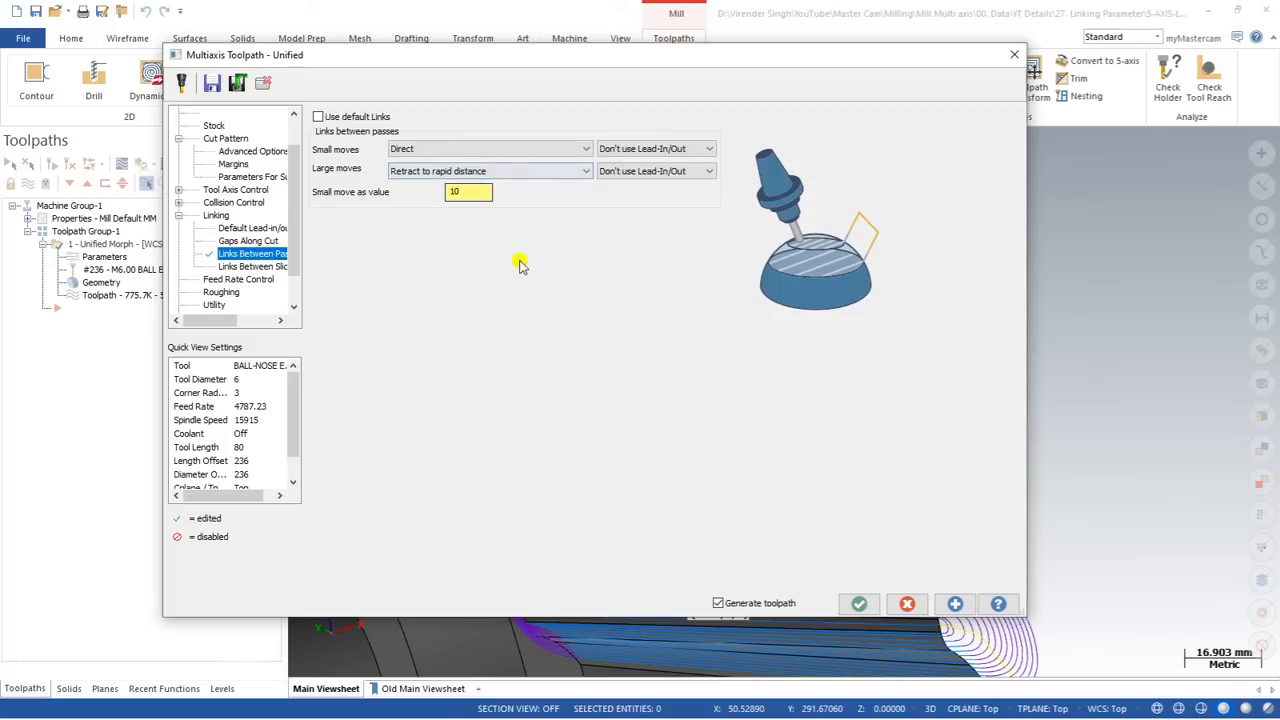
{"action": "left_click", "coordinate": [856, 602]}
Step: Examine the retract links between the rotated tooth gaps from the gear's hub side, close up and from farther out
{"action": "middle_click_drag", "start_coordinate": [551, 309], "coordinate": [354, 270]}
{"action": "scroll", "coordinate": [503, 357], "scroll_direction": "down", "scroll_amount": 7}
{"action": "middle_click_drag", "start_coordinate": [520, 343], "coordinate": [478, 335]}
{"action": "scroll", "coordinate": [483, 335], "scroll_direction": "up", "scroll_amount": 4}
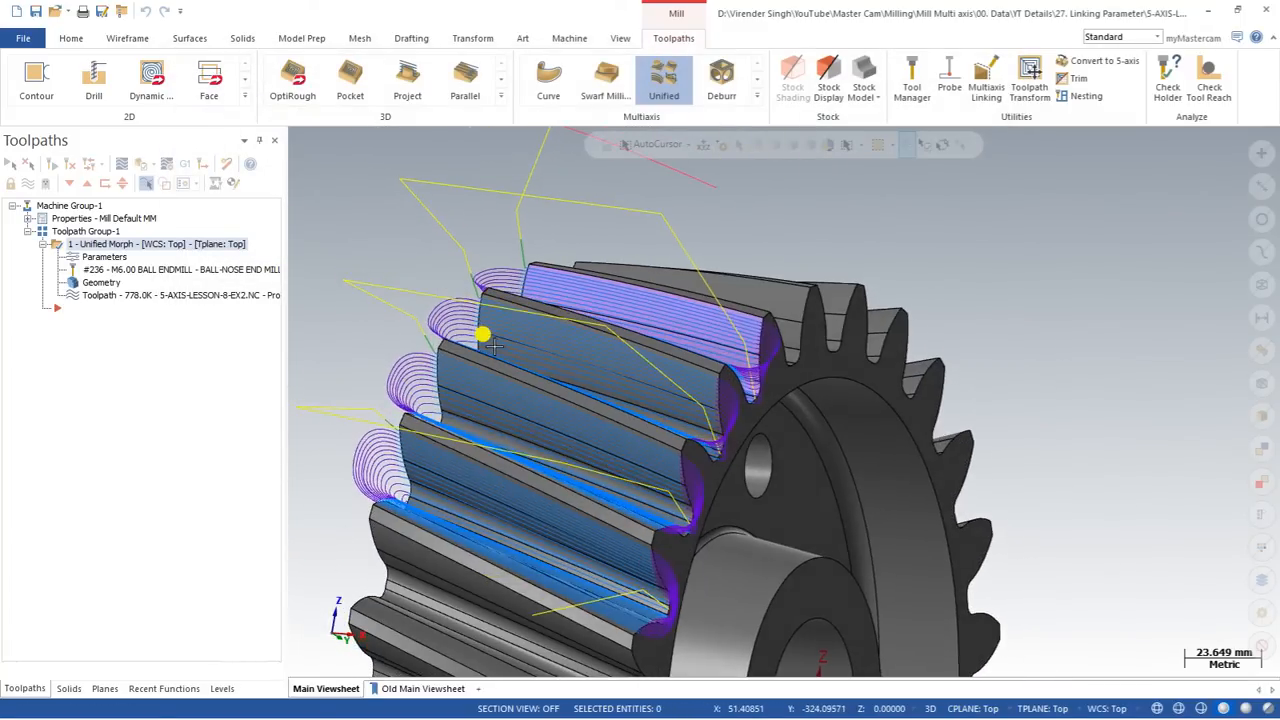
{"action": "scroll", "coordinate": [700, 375], "scroll_direction": "up", "scroll_amount": 3}
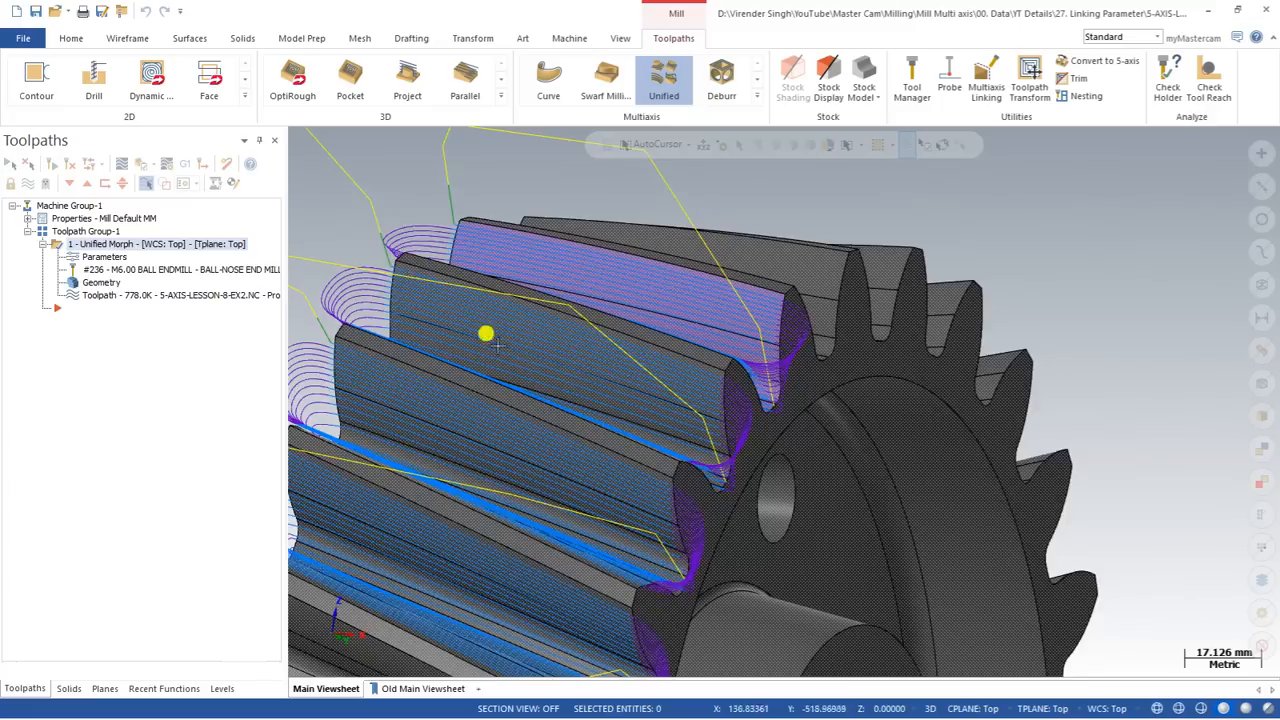
{"action": "scroll", "coordinate": [557, 369], "scroll_direction": "down", "scroll_amount": 8}
{"action": "middle_click_drag", "start_coordinate": [557, 369], "coordinate": [523, 345]}
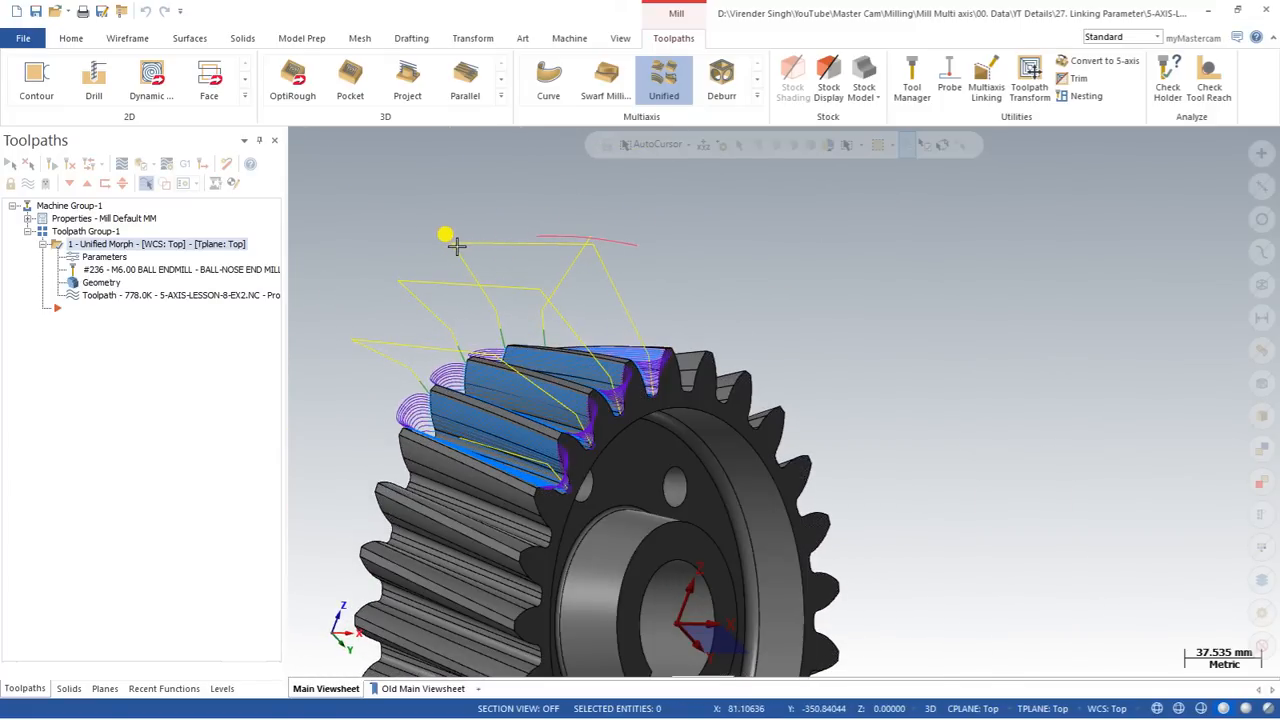
Step: Change the large moves between passes to Retract to feed distance, regenerate the toolpath and inspect the links between tooth gaps
{"action": "left_click", "coordinate": [103, 258]}
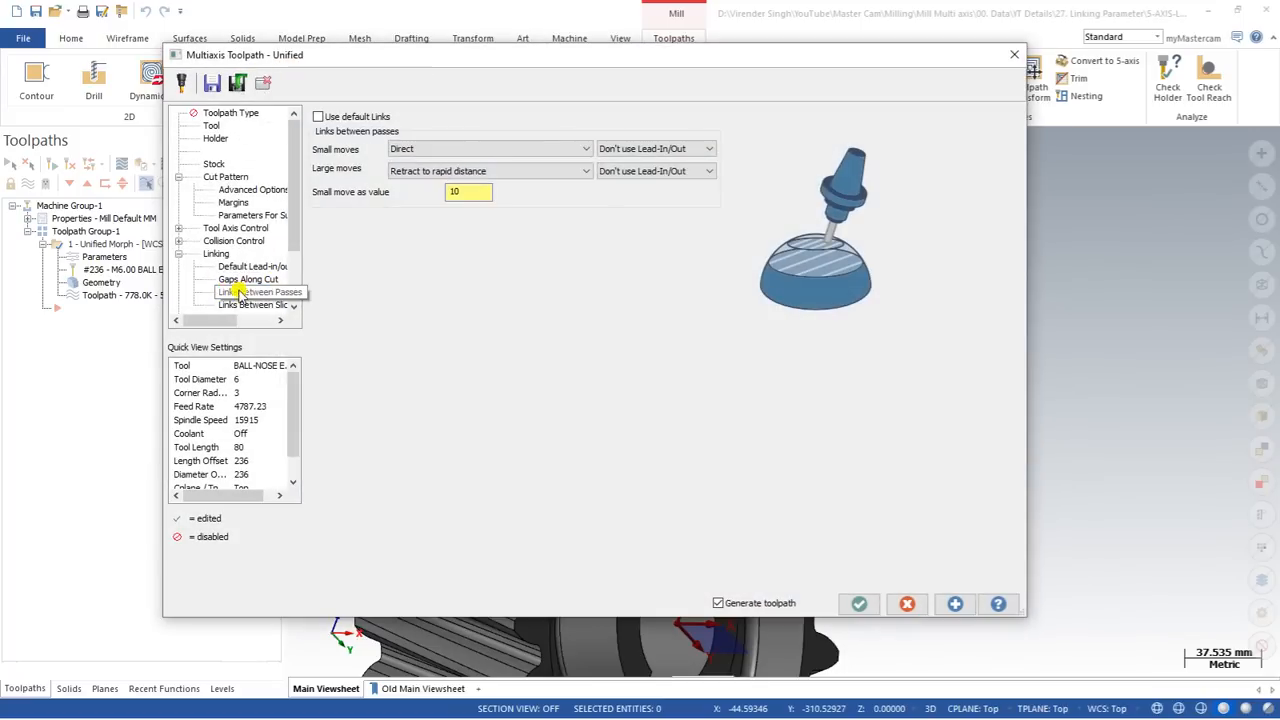
{"action": "left_click", "coordinate": [414, 171]}
{"action": "left_click", "coordinate": [426, 216]}
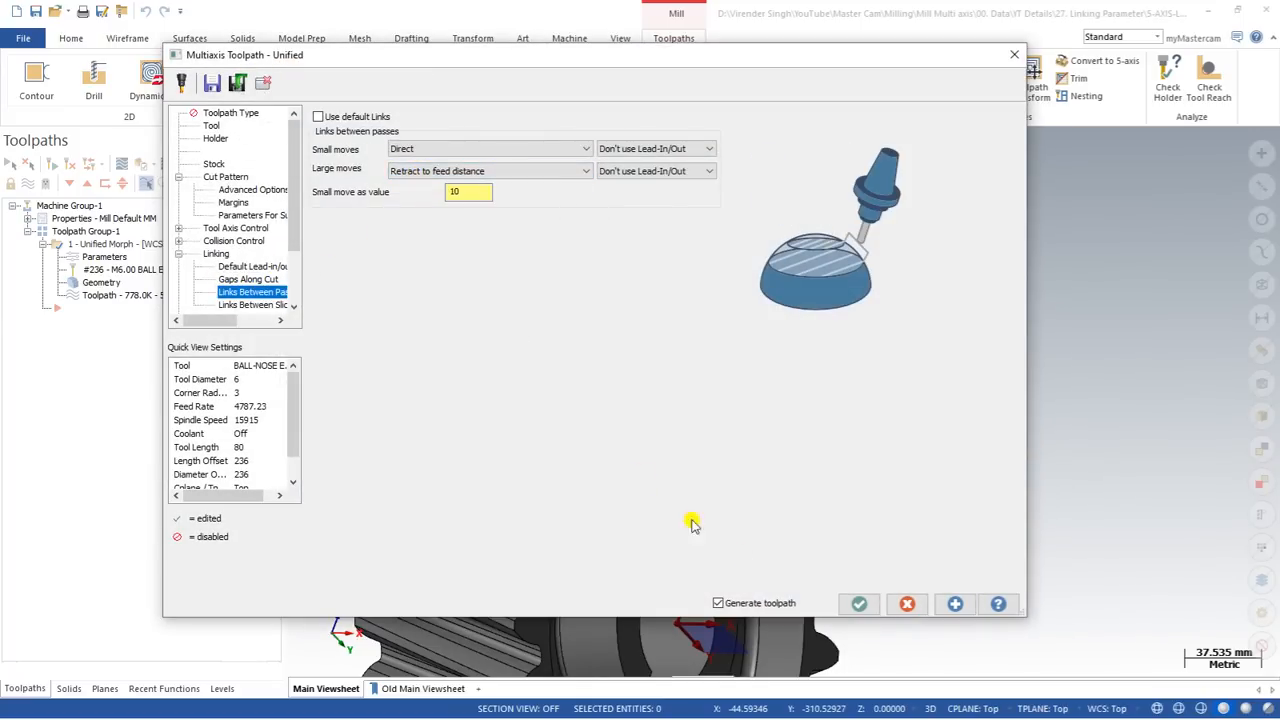
{"action": "left_click", "coordinate": [859, 603]}
{"action": "scroll", "coordinate": [595, 342], "scroll_direction": "up", "scroll_amount": 3}
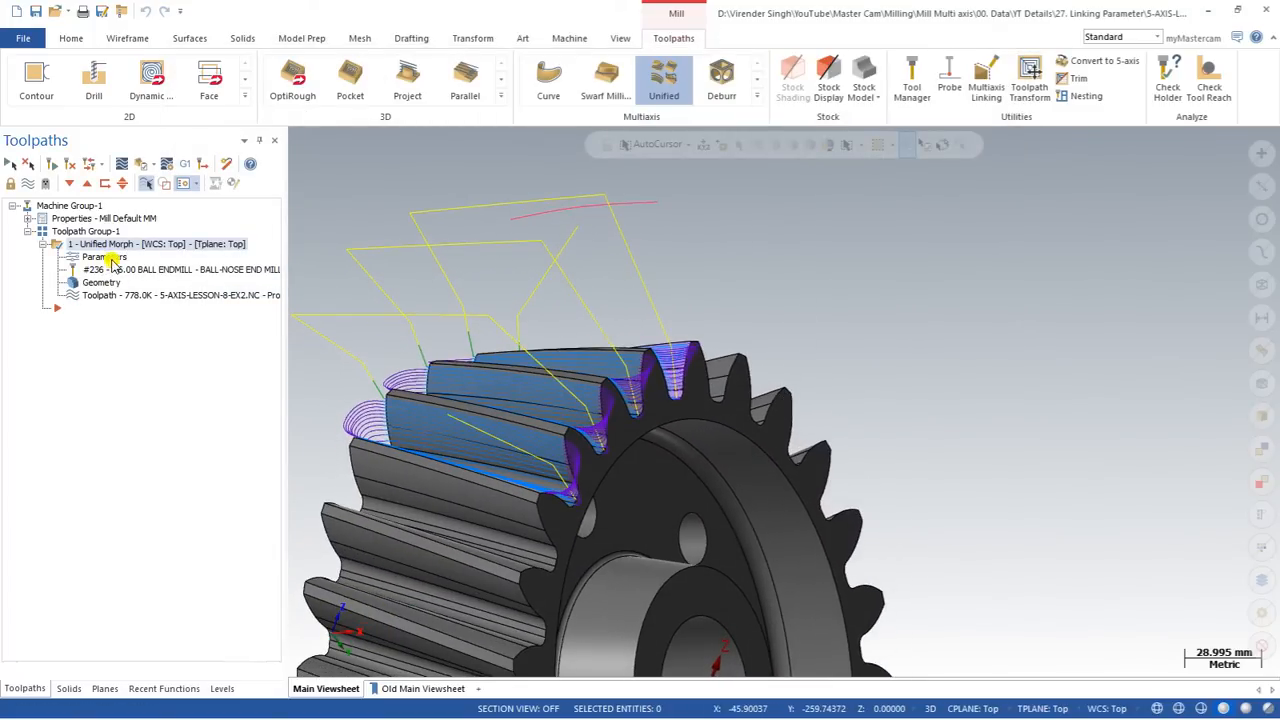
{"action": "mouse_move", "coordinate": [441, 377]}
{"action": "middle_mouse_down"}
{"action": "mouse_move", "coordinate": [432, 372]}
{"action": "mouse_move", "coordinate": [429, 400]}
{"action": "mouse_move", "coordinate": [436, 498]}
{"action": "mouse_move", "coordinate": [446, 392]}
{"action": "middle_mouse_up"}
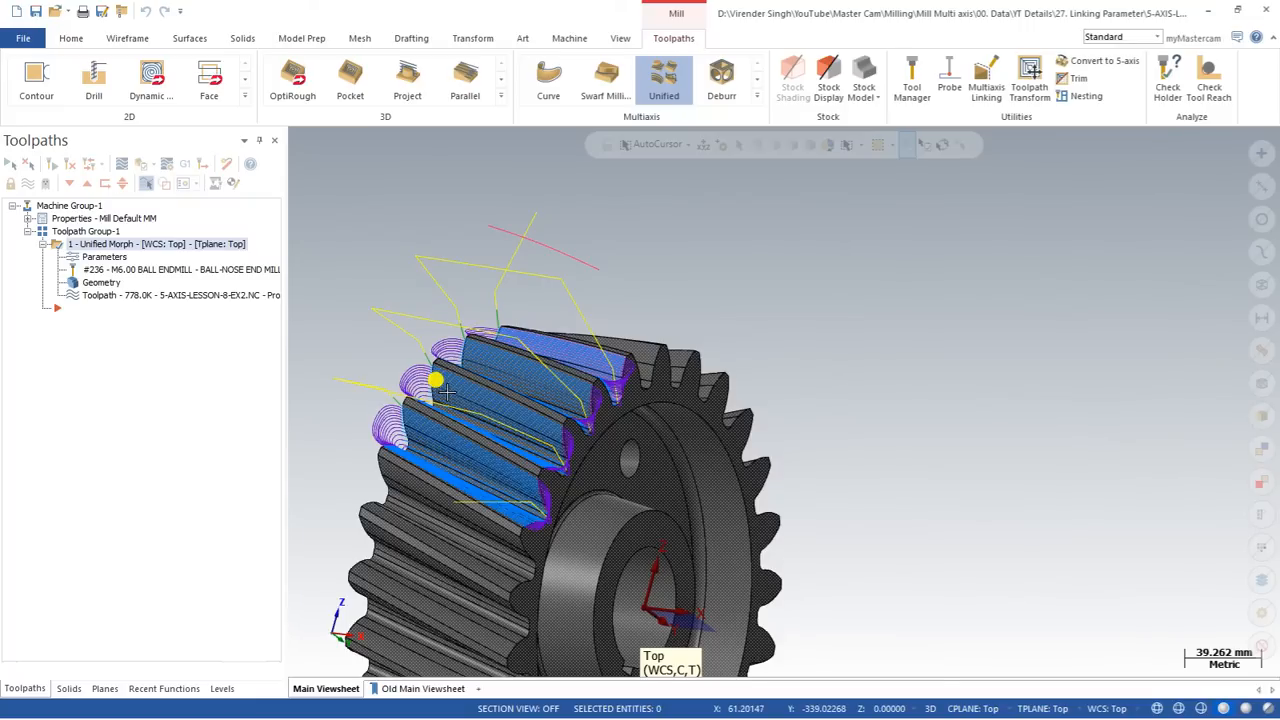
{"action": "middle_click_drag", "start_coordinate": [446, 392], "coordinate": [323, 266]}
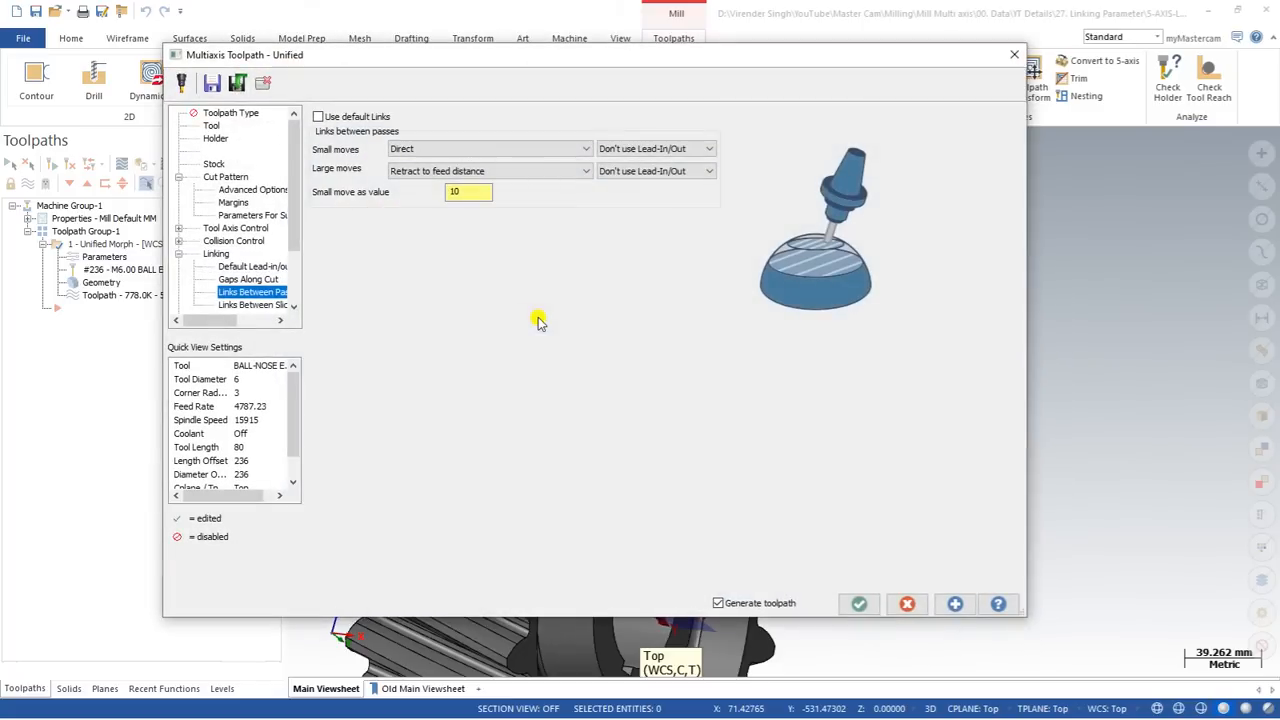
Step: Open the toolpath's main linking settings and the rapid distance value for editing
{"action": "left_click", "coordinate": [226, 177]}
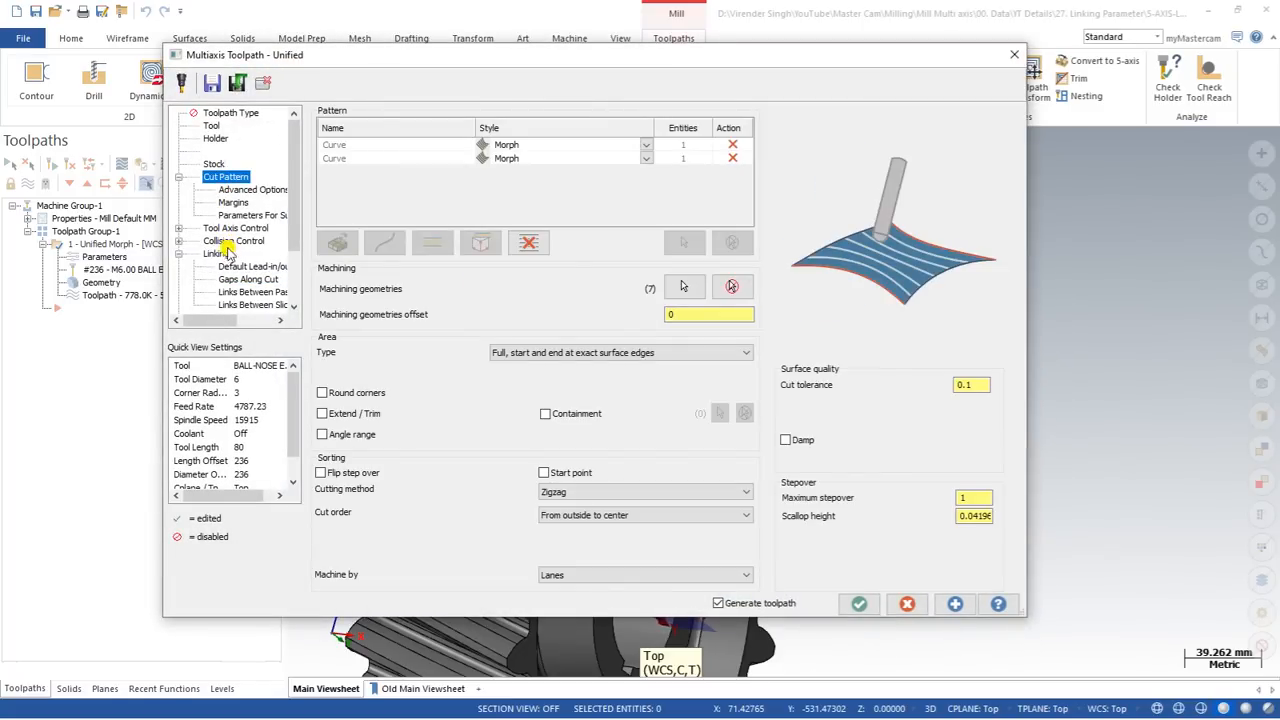
{"action": "left_click", "coordinate": [222, 253]}
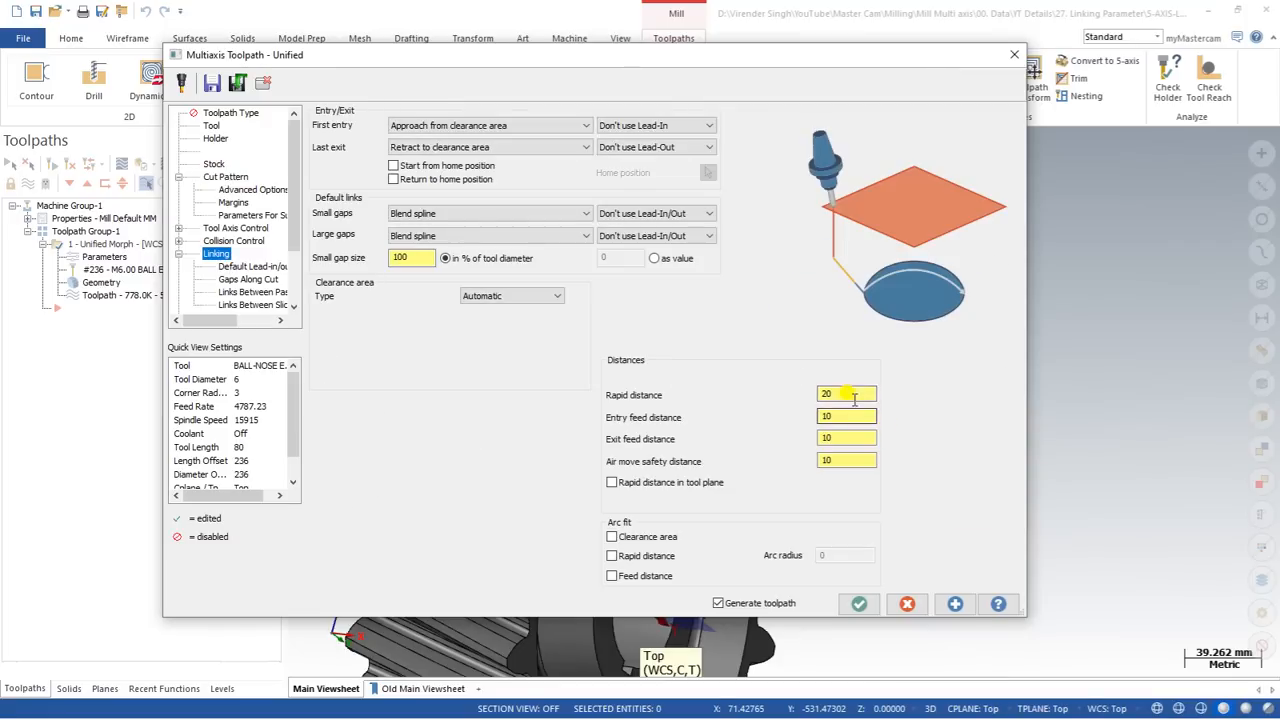
{"action": "left_click", "coordinate": [851, 393]}
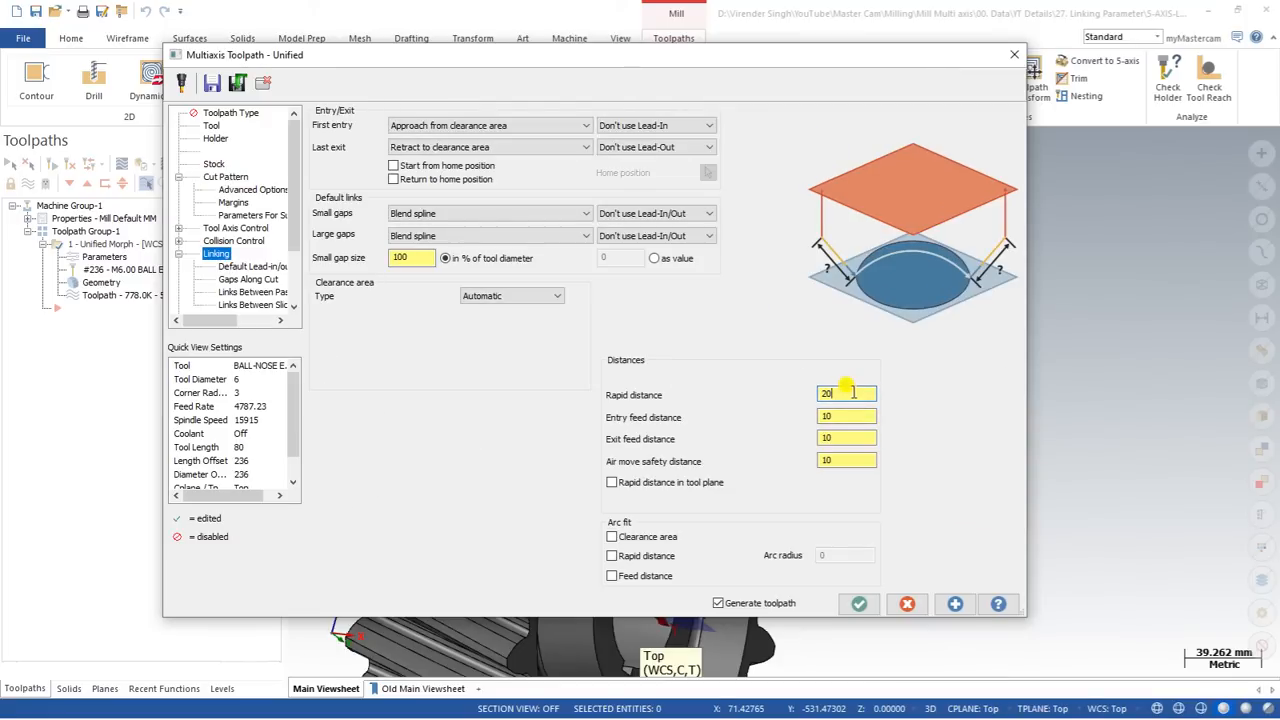